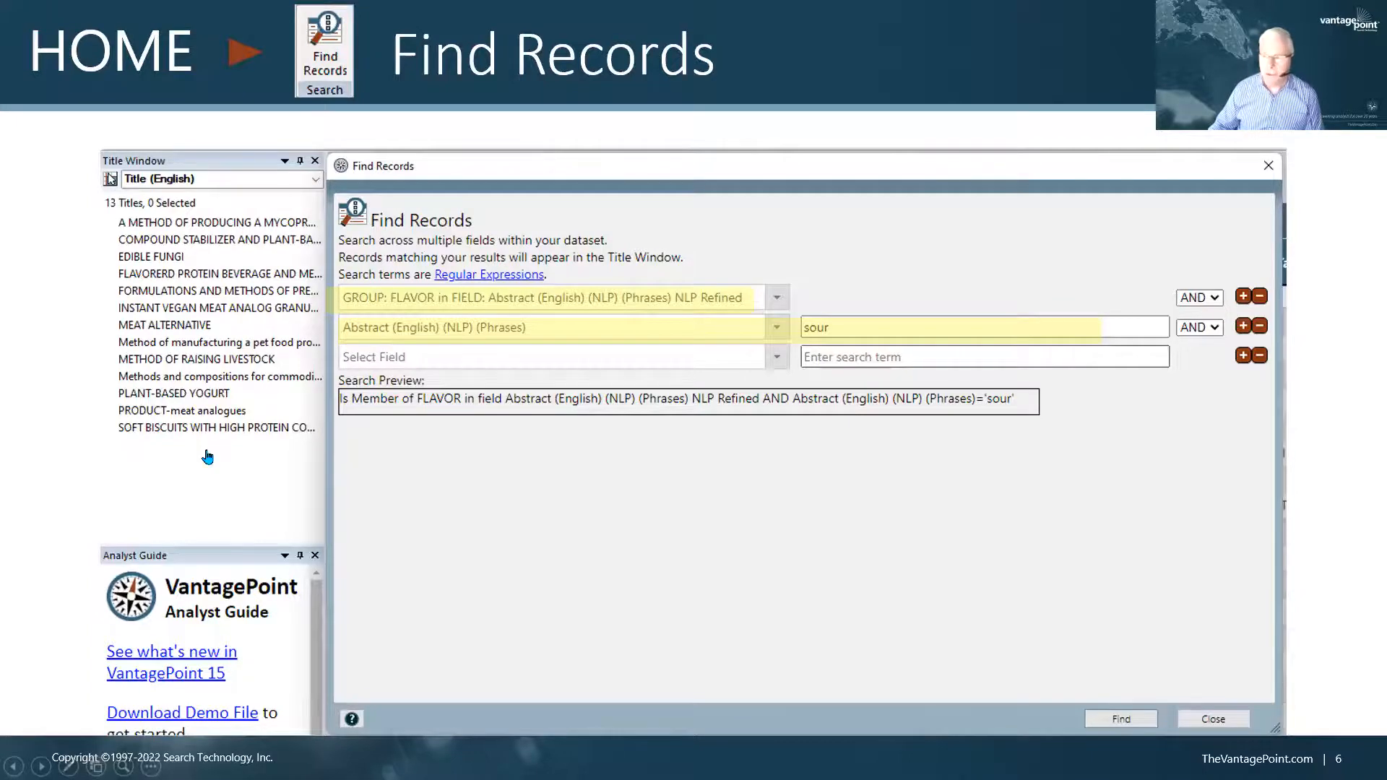
Switch to VantagePoint and start a Find Records search on the FLAVOR group in Abstract (English) (NLP) (Phrases) NLP Refined
{"action": "key", "text": "alt+Tab"}
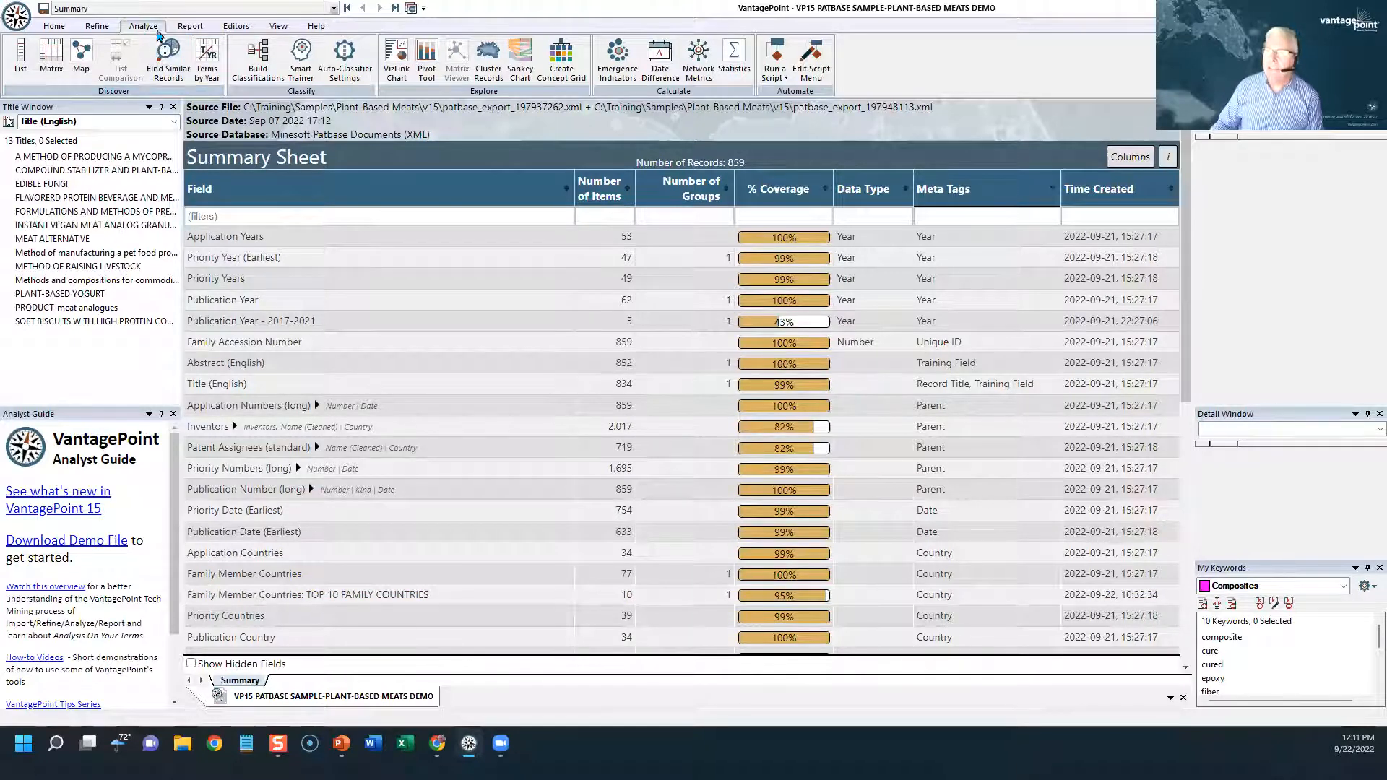
{"action": "left_click", "coordinate": [54, 27]}
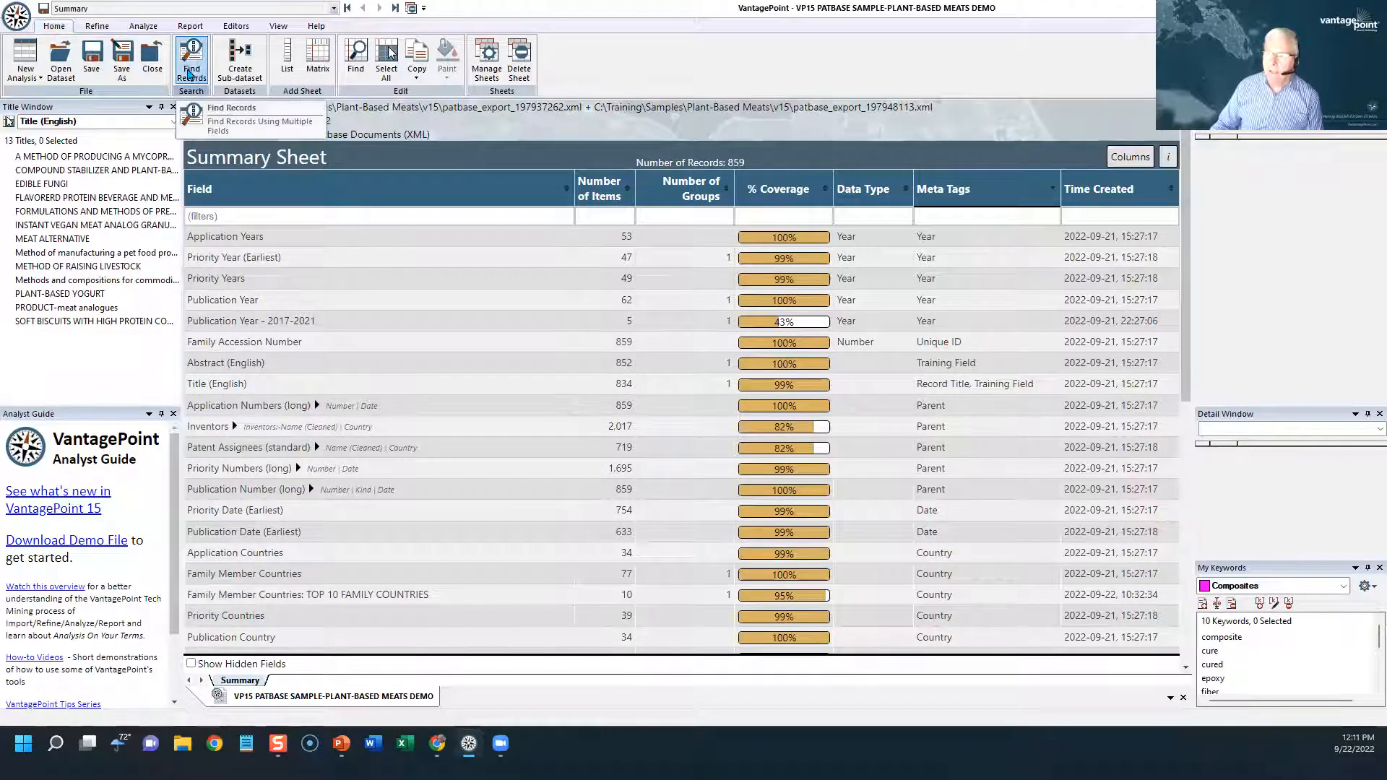
{"action": "left_click", "coordinate": [189, 75]}
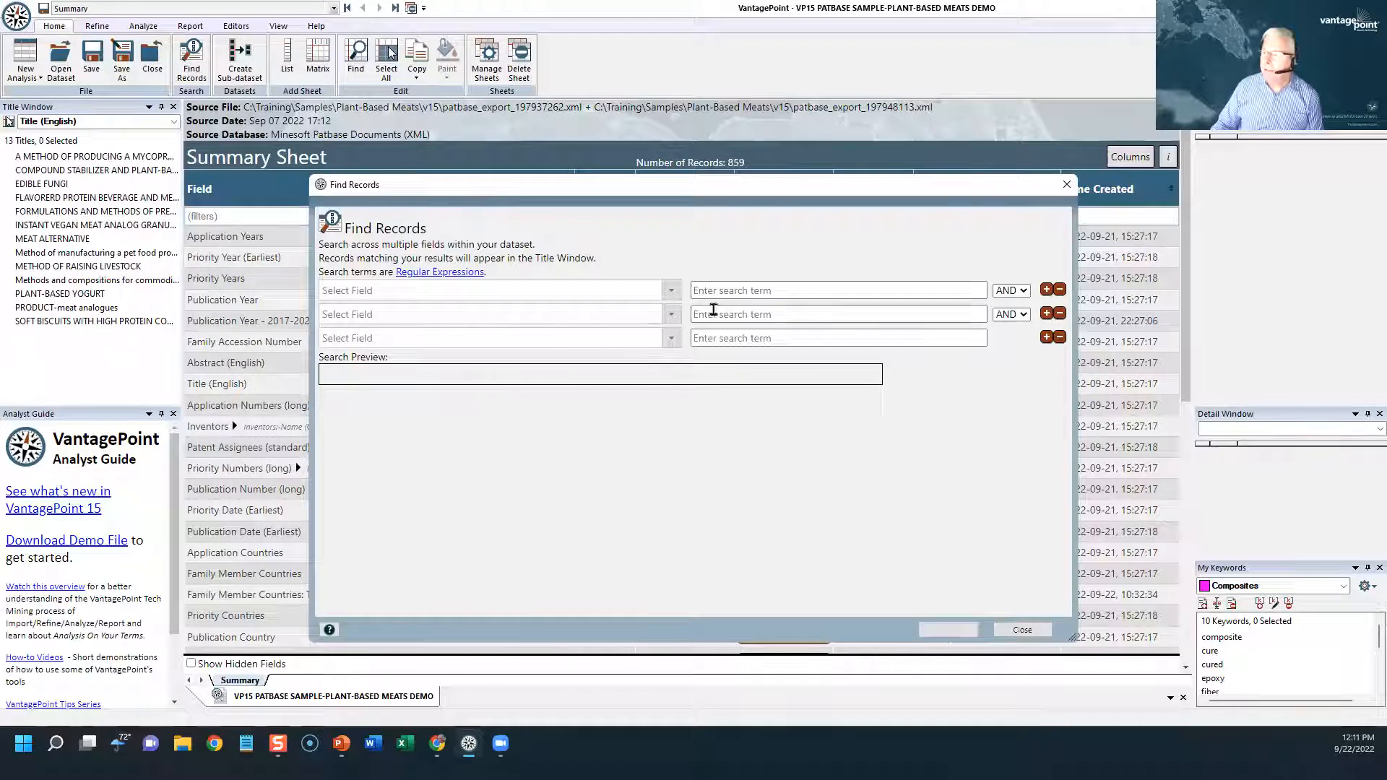
{"action": "left_click", "coordinate": [672, 293]}
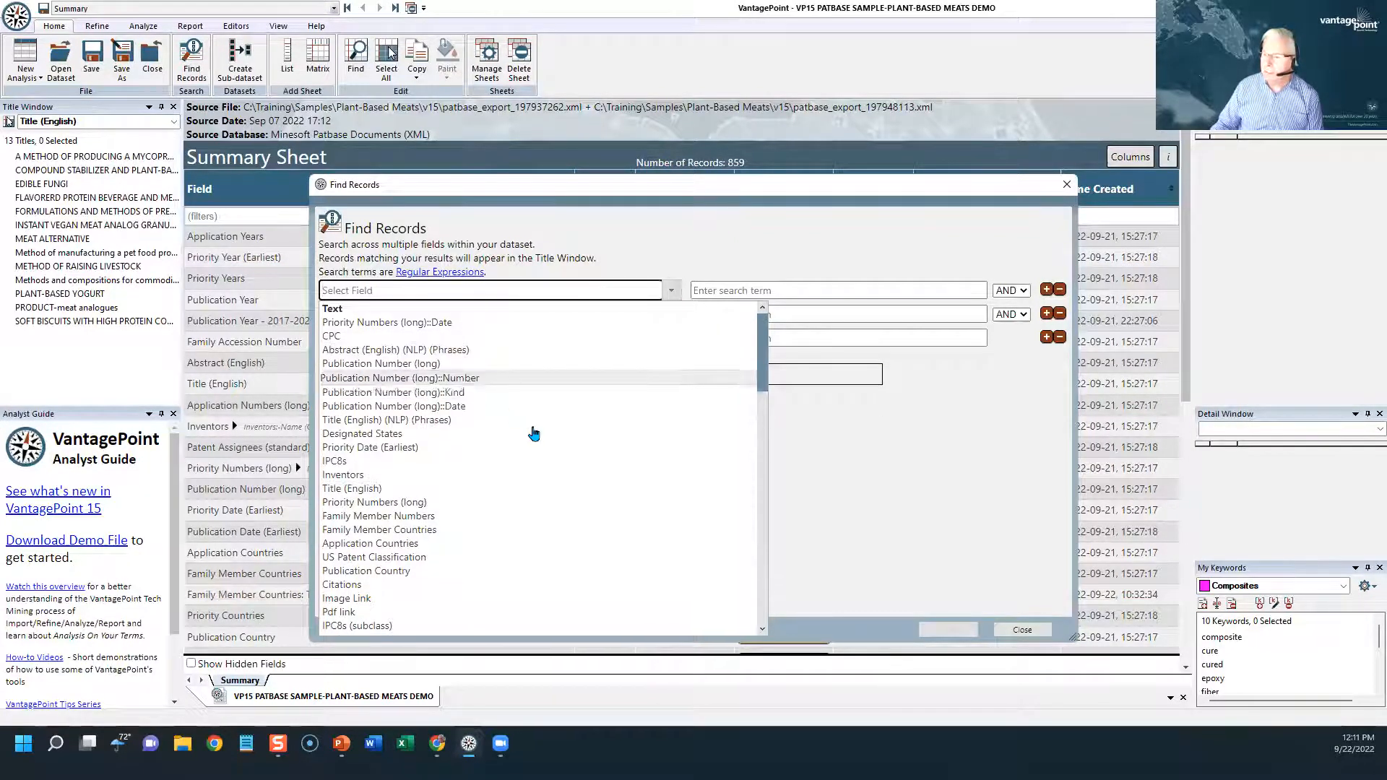
{"action": "left_click_drag", "start_coordinate": [762, 359], "coordinate": [763, 563]}
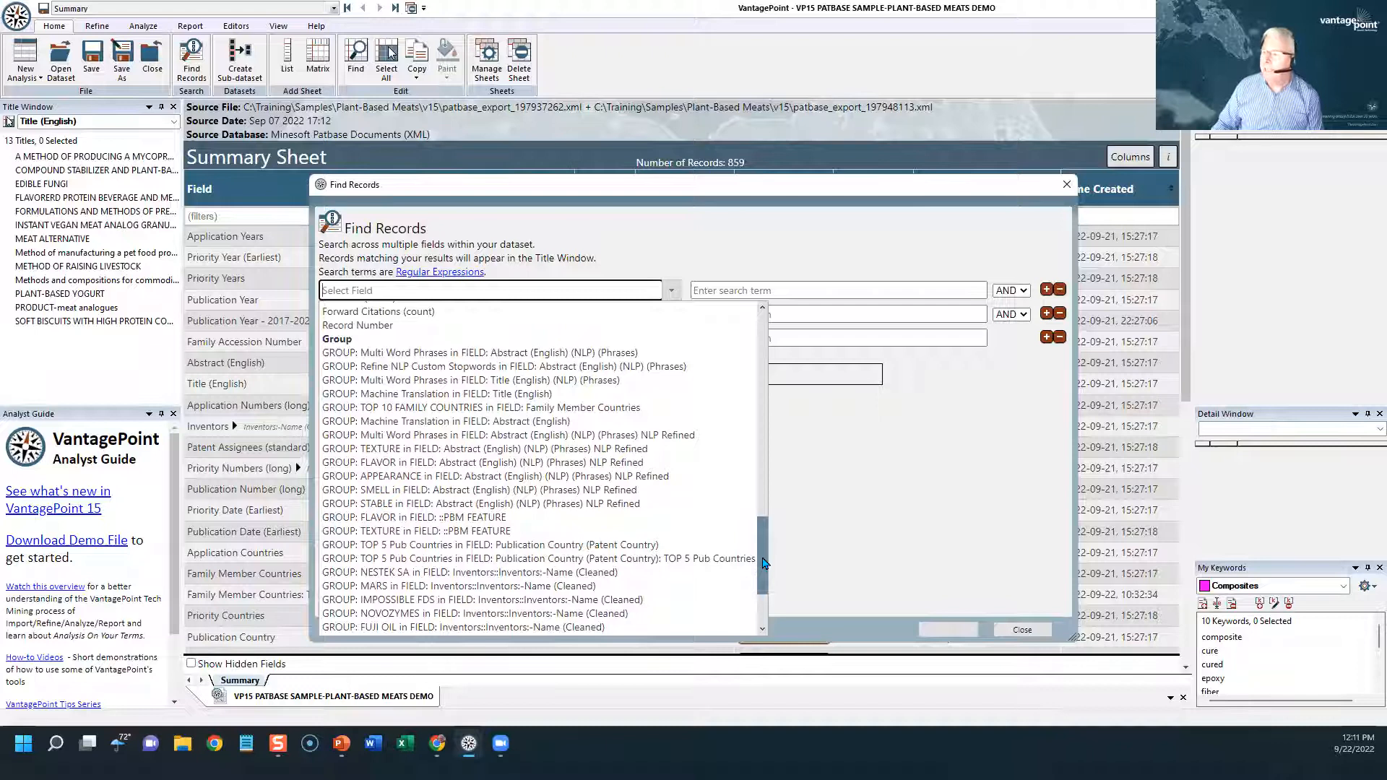
{"action": "left_click", "coordinate": [408, 463]}
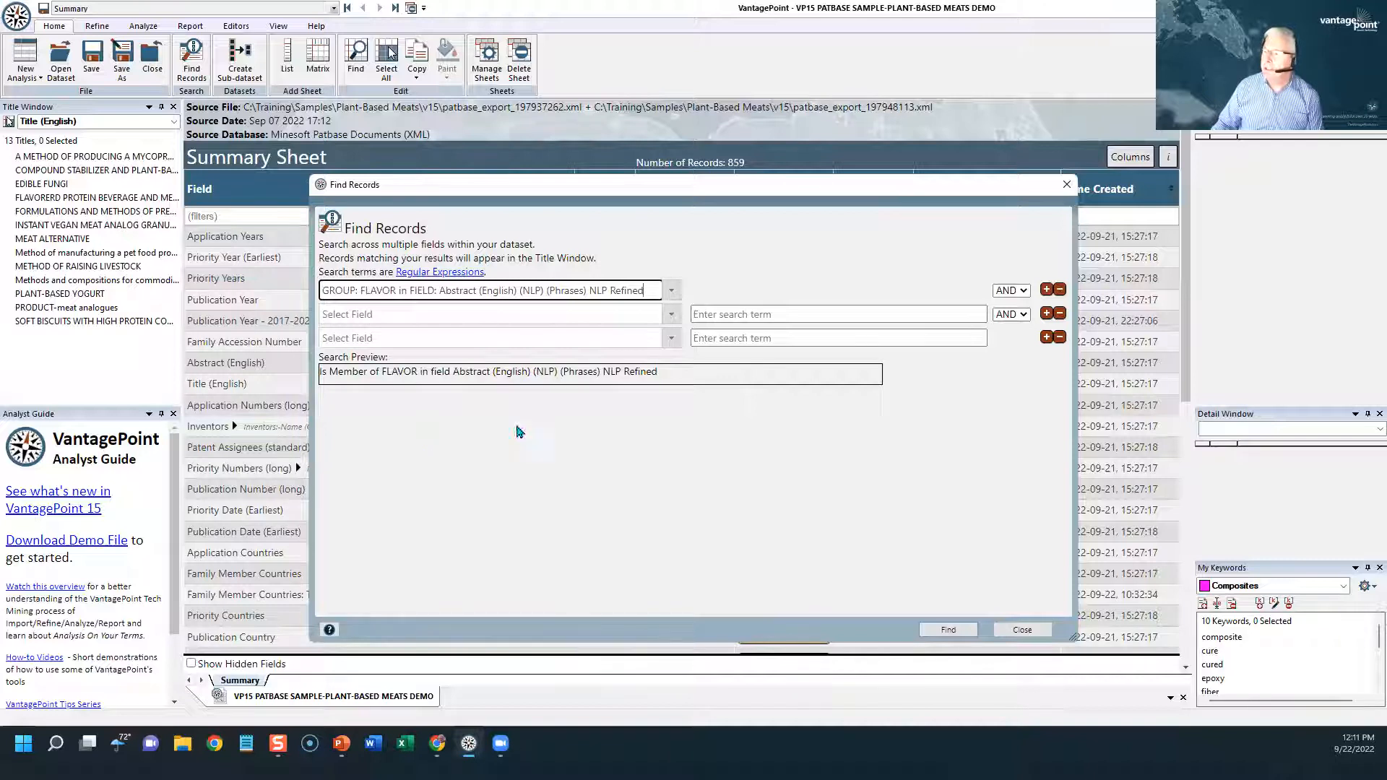
Add the criterion Abstract (English) (NLP) (Phrases) with the term SOUR, run the combined search and close the search dialog
{"action": "left_click", "coordinate": [671, 320]}
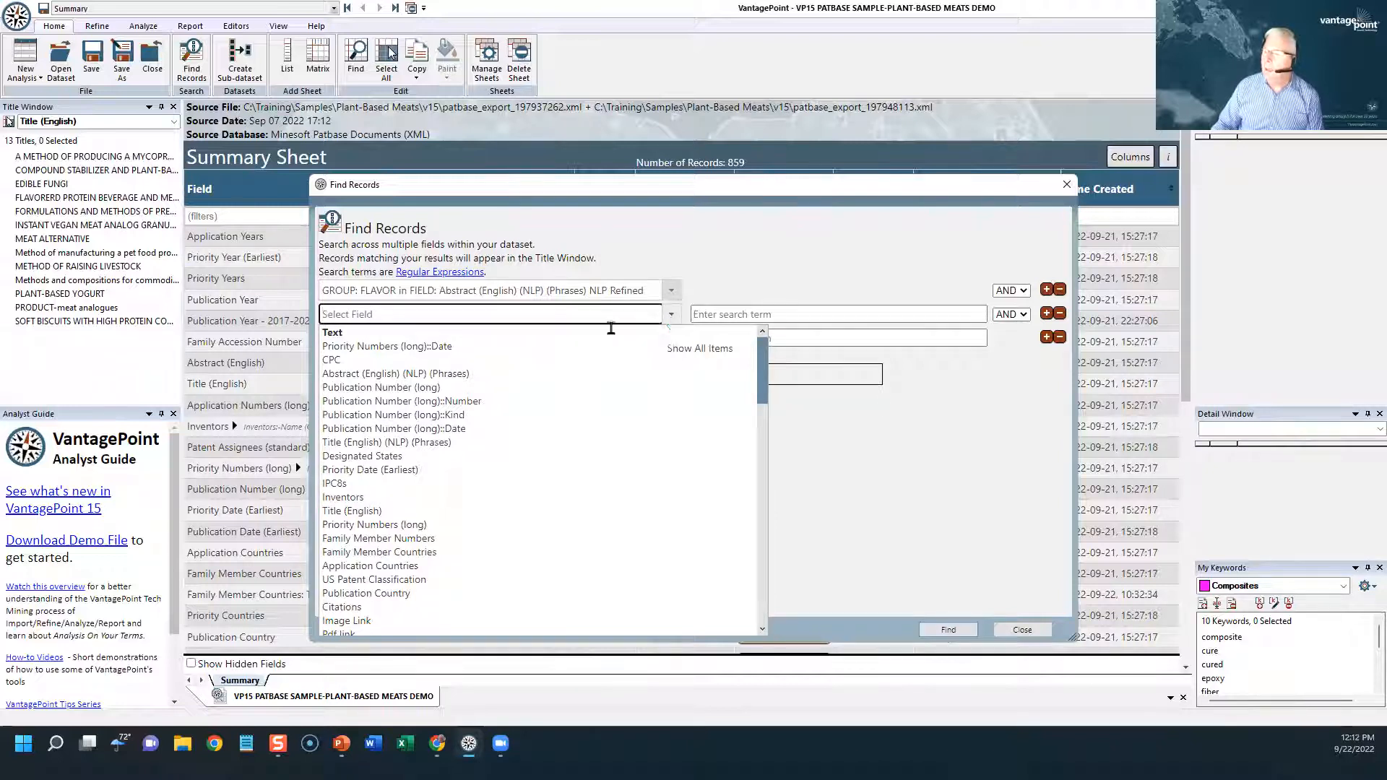
{"action": "left_click", "coordinate": [610, 373]}
{"action": "left_click", "coordinate": [710, 318]}
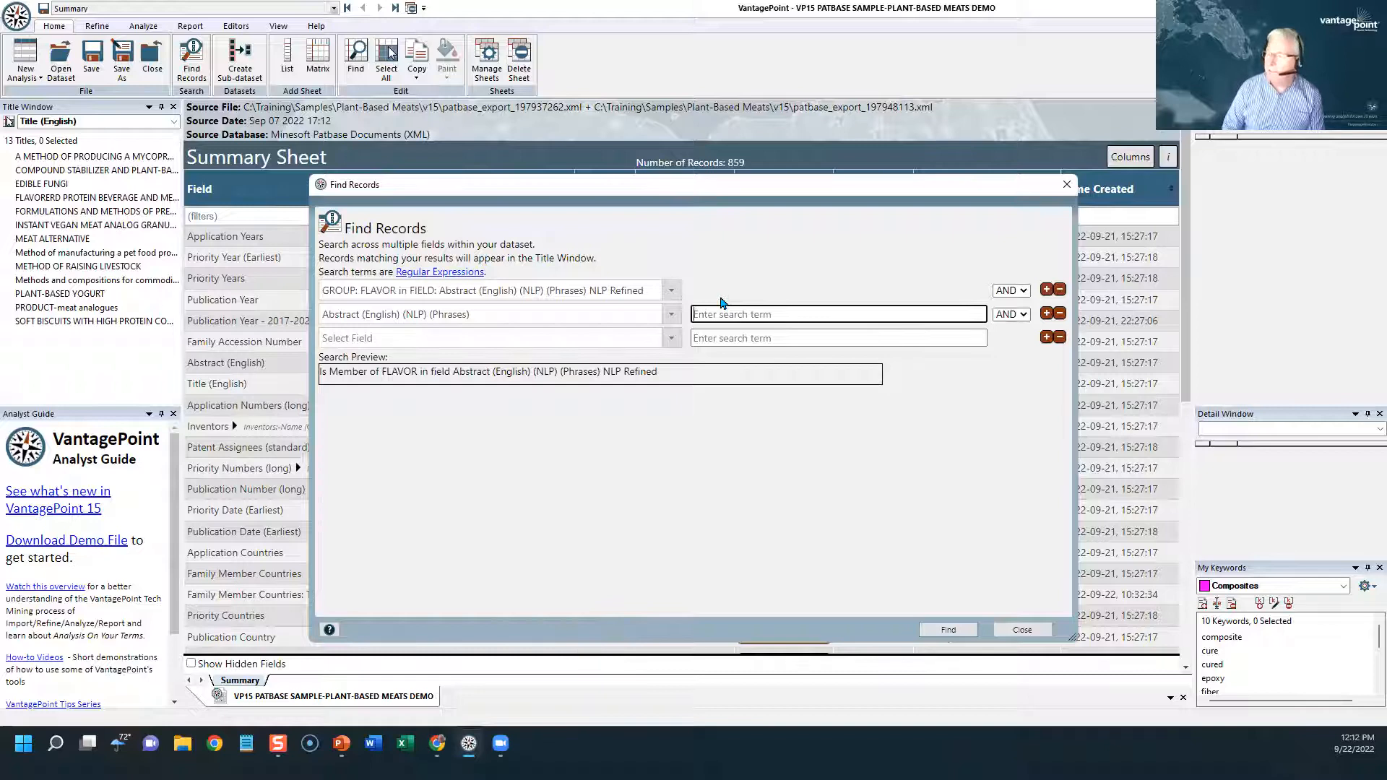
{"action": "type", "text": "SOUR"}
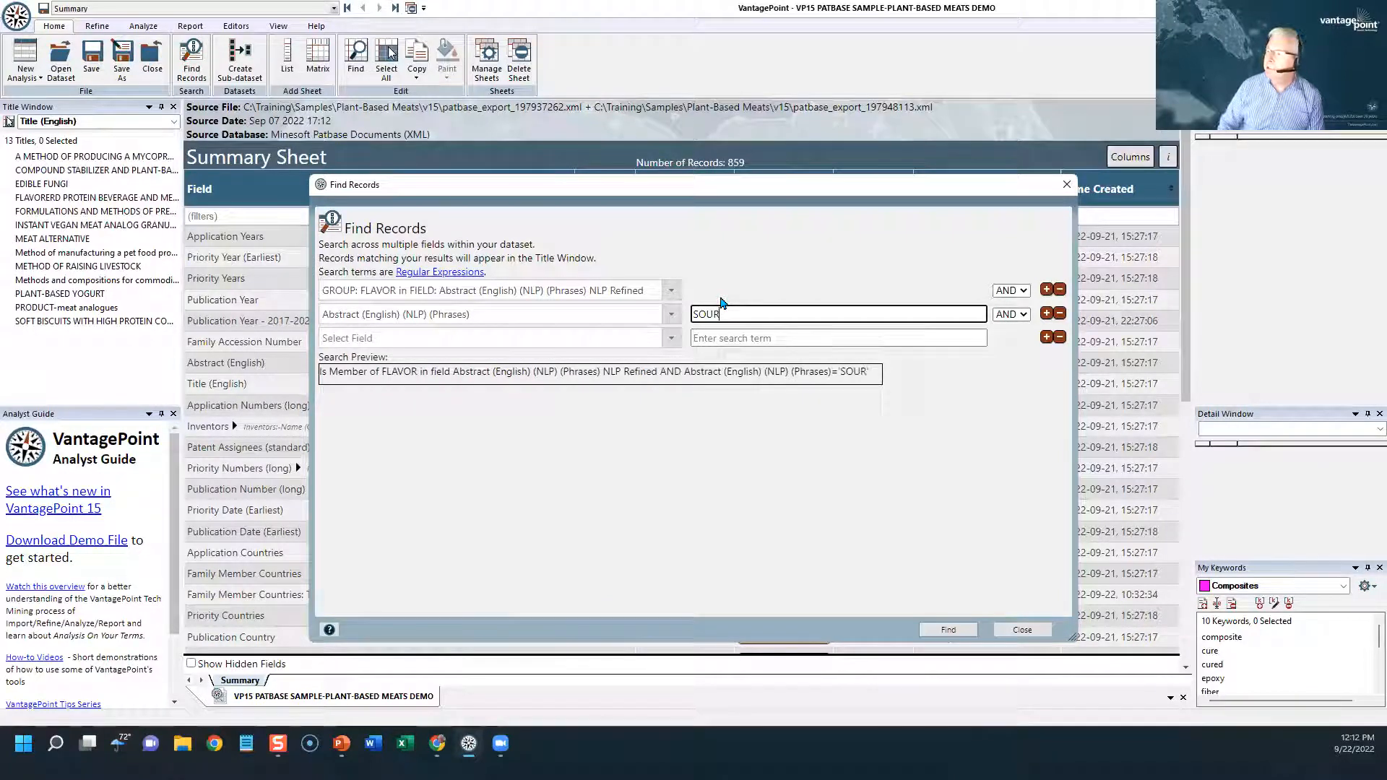
{"action": "left_click", "coordinate": [944, 630]}
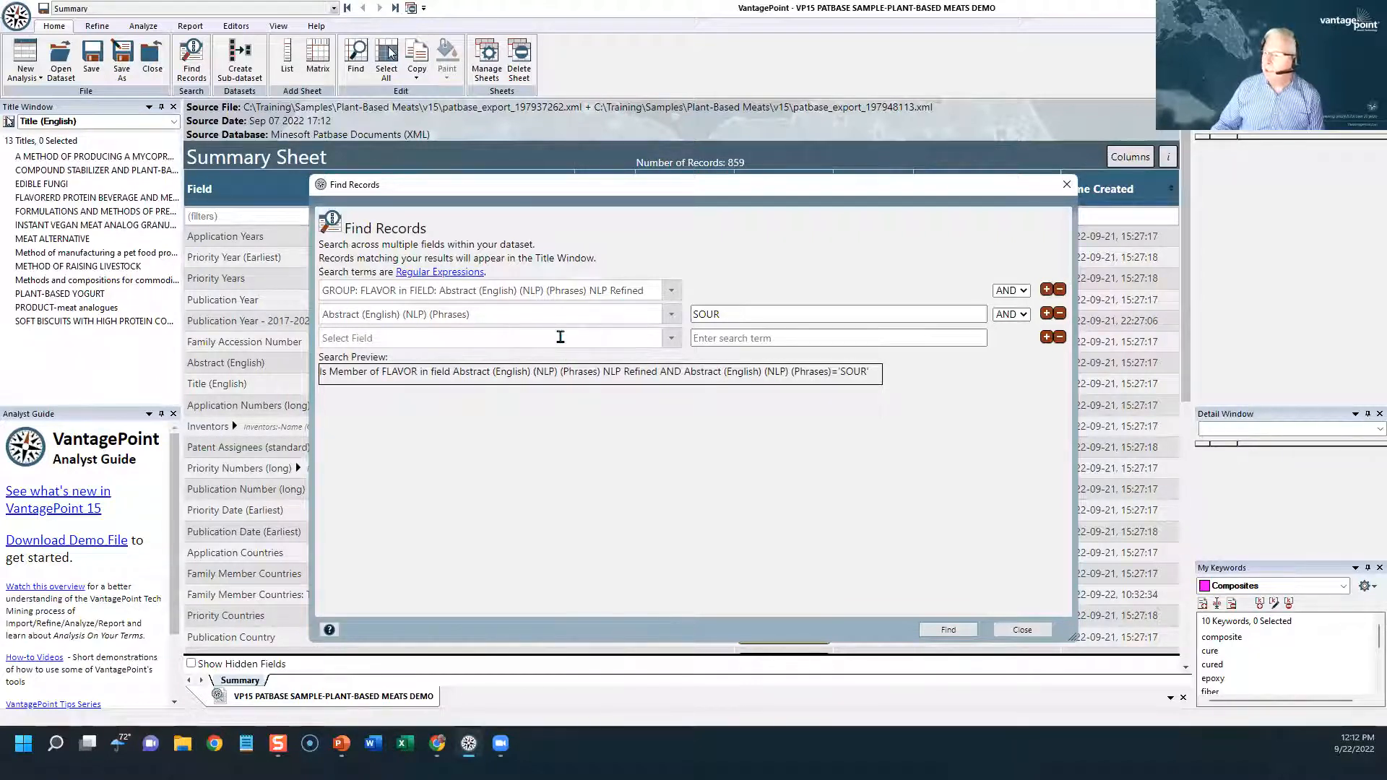
{"action": "left_click", "coordinate": [1067, 185]}
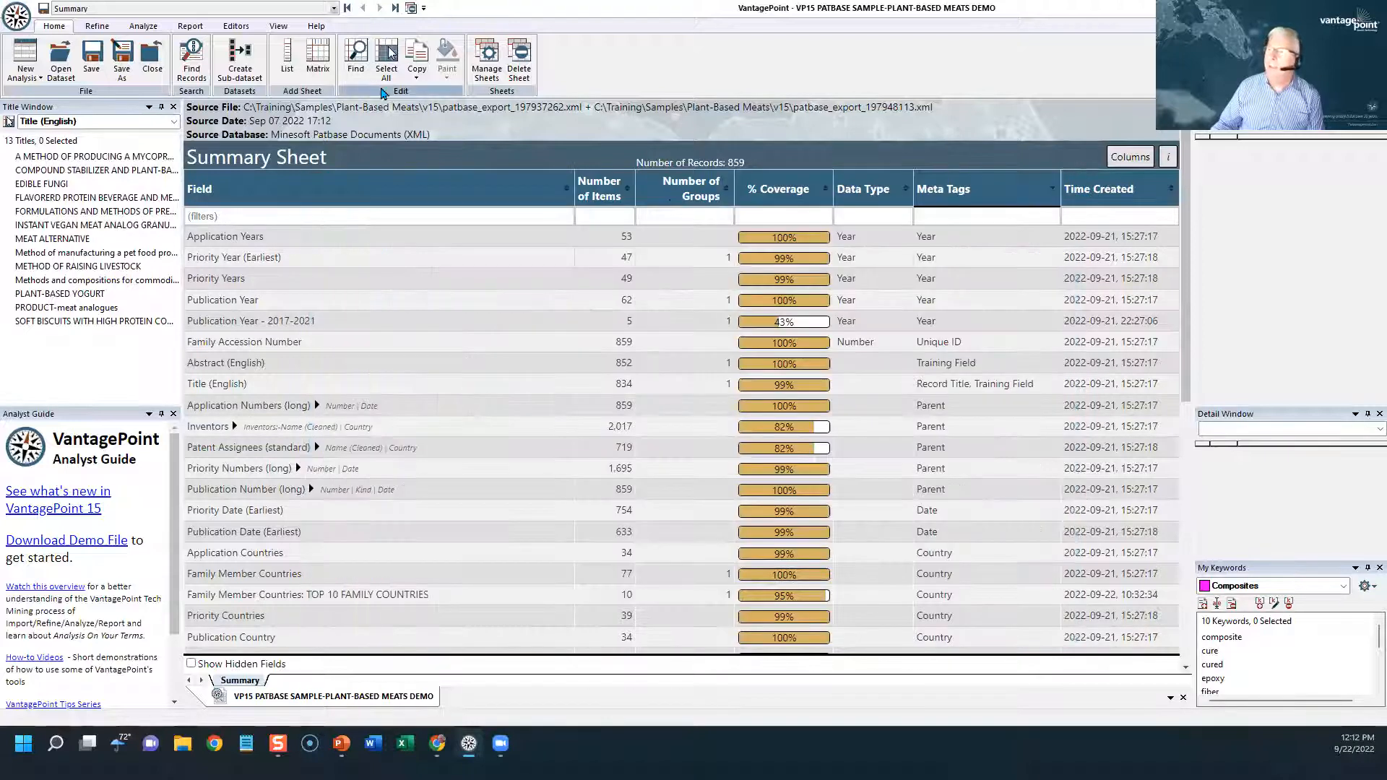
{"action": "left_click", "coordinate": [191, 60]}
{"action": "left_click", "coordinate": [423, 290]}
{"action": "type", "text": "N"}
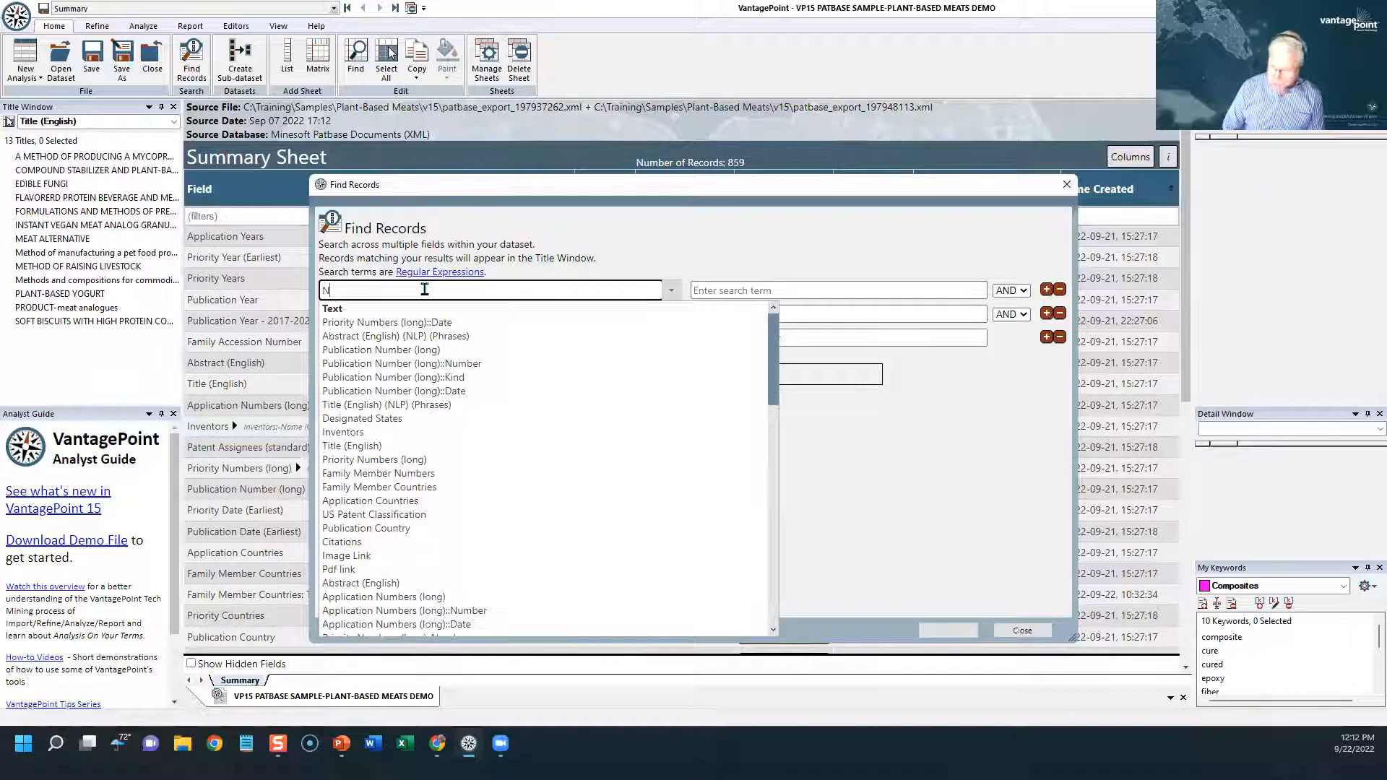
{"action": "type", "text": "OTES"}
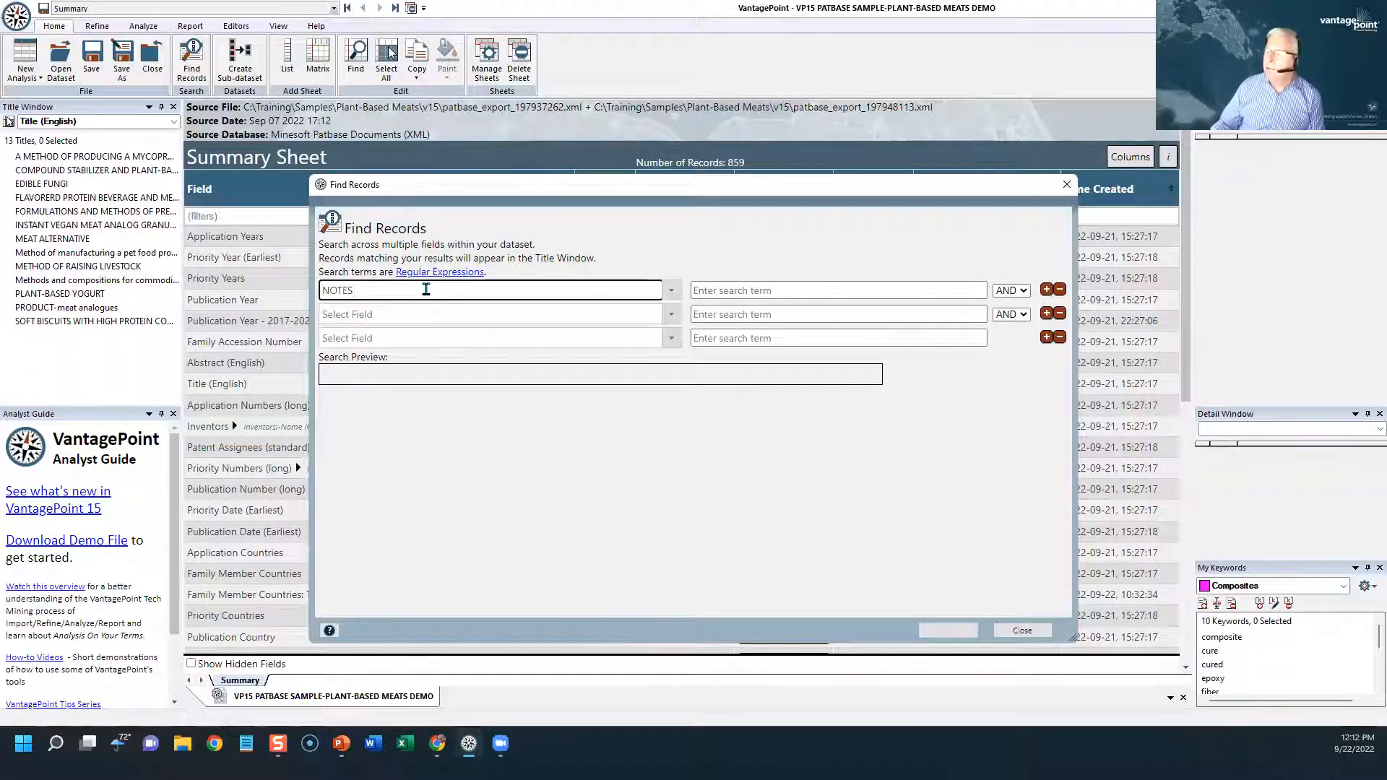
{"action": "left_click", "coordinate": [703, 291]}
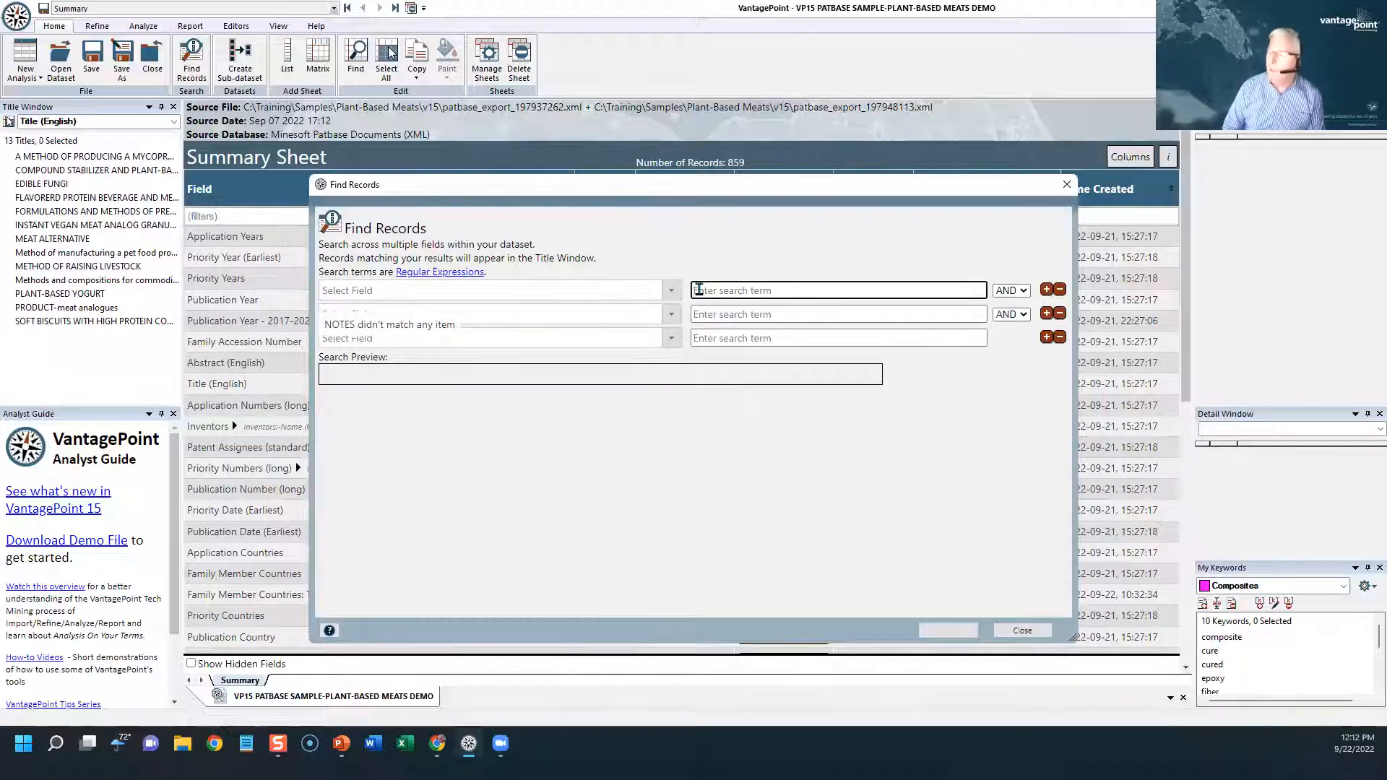
{"action": "type", "text": "IMPORTANT"}
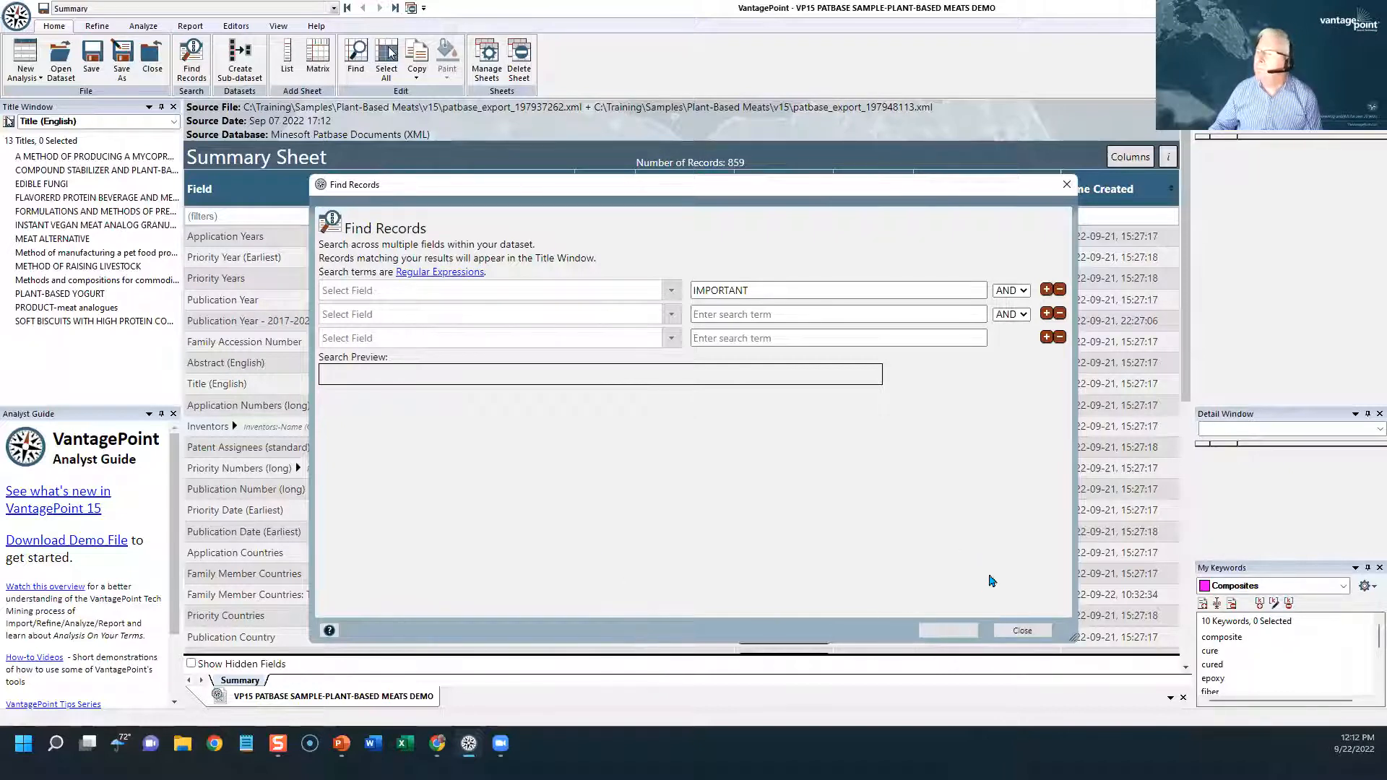
{"action": "left_click", "coordinate": [1022, 630]}
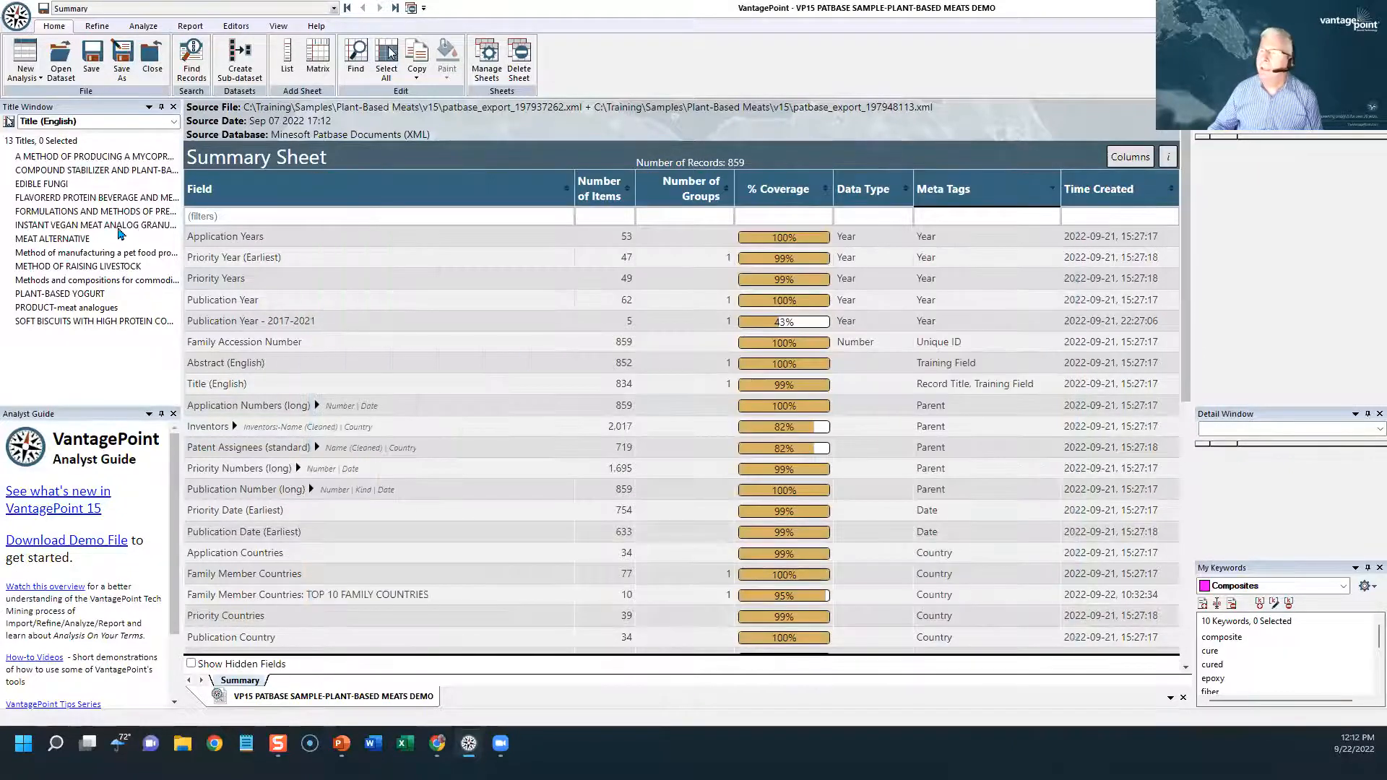
{"action": "left_click", "coordinate": [192, 73]}
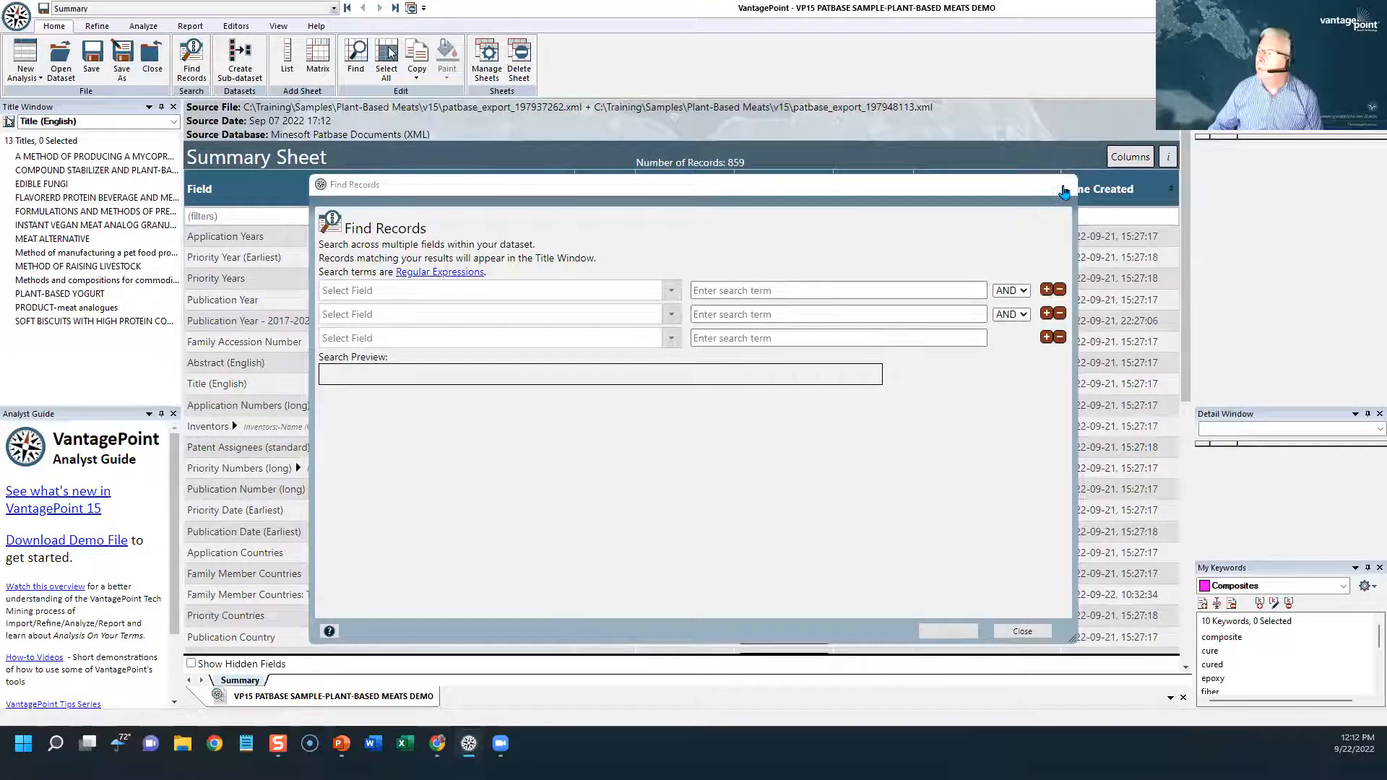
{"action": "left_click", "coordinate": [1066, 185]}
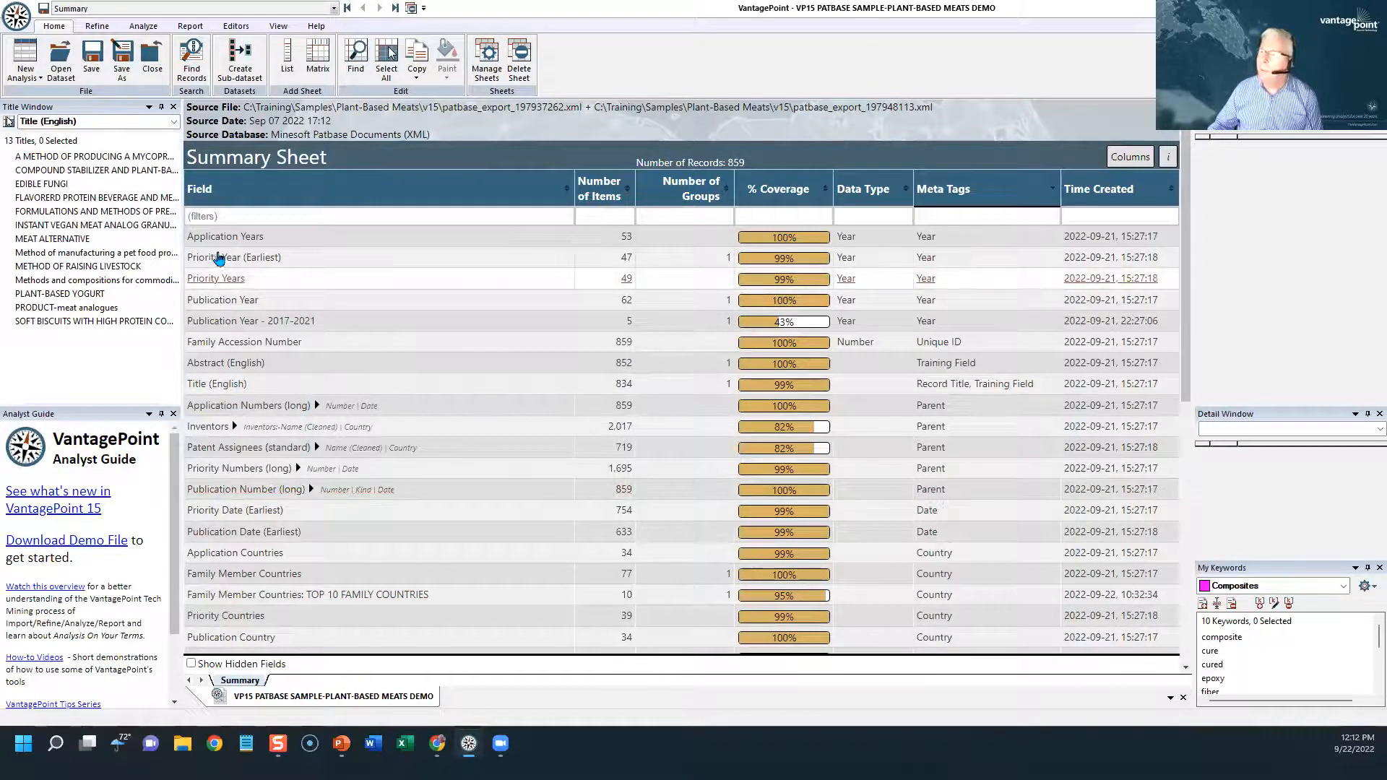
Open the Application Years list from the summary and return to the Summary sheet
{"action": "left_click", "coordinate": [205, 236]}
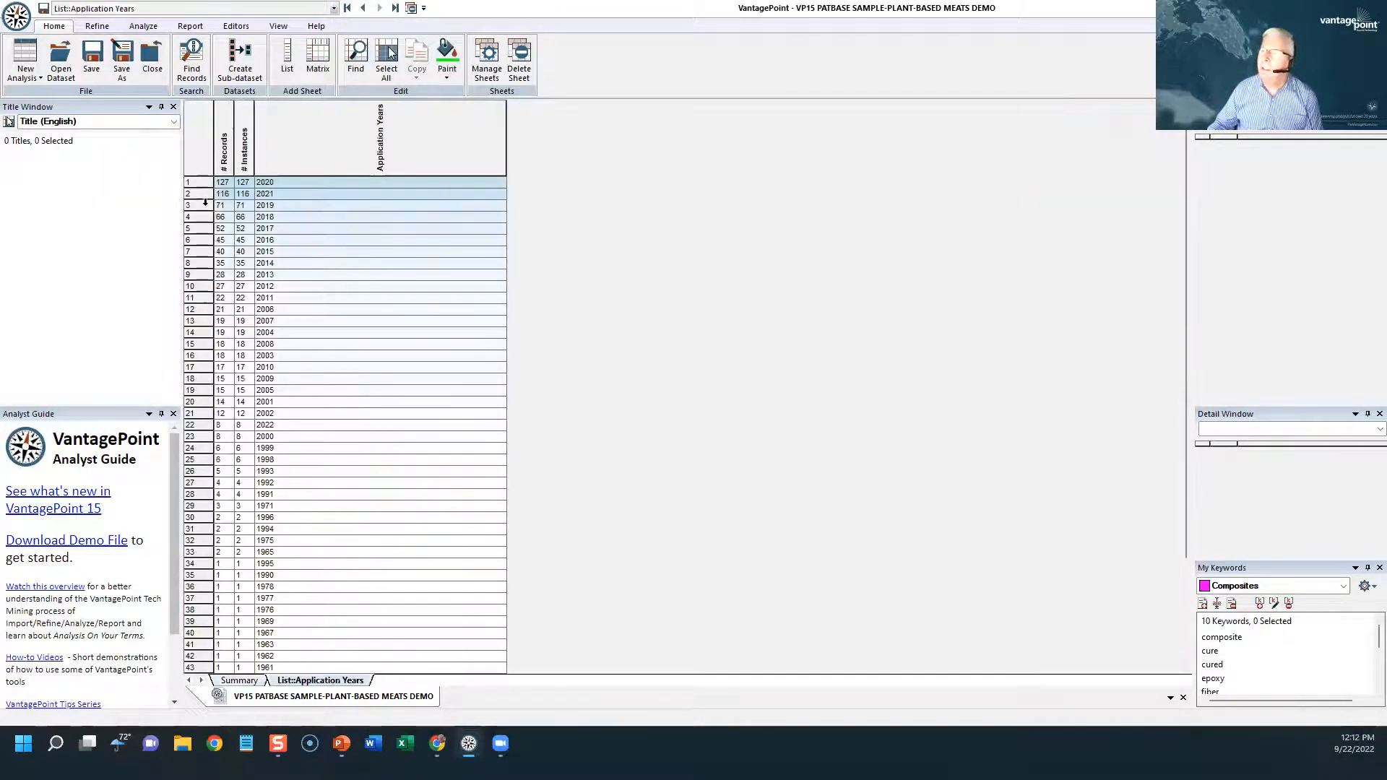
{"action": "left_click", "coordinate": [363, 8]}
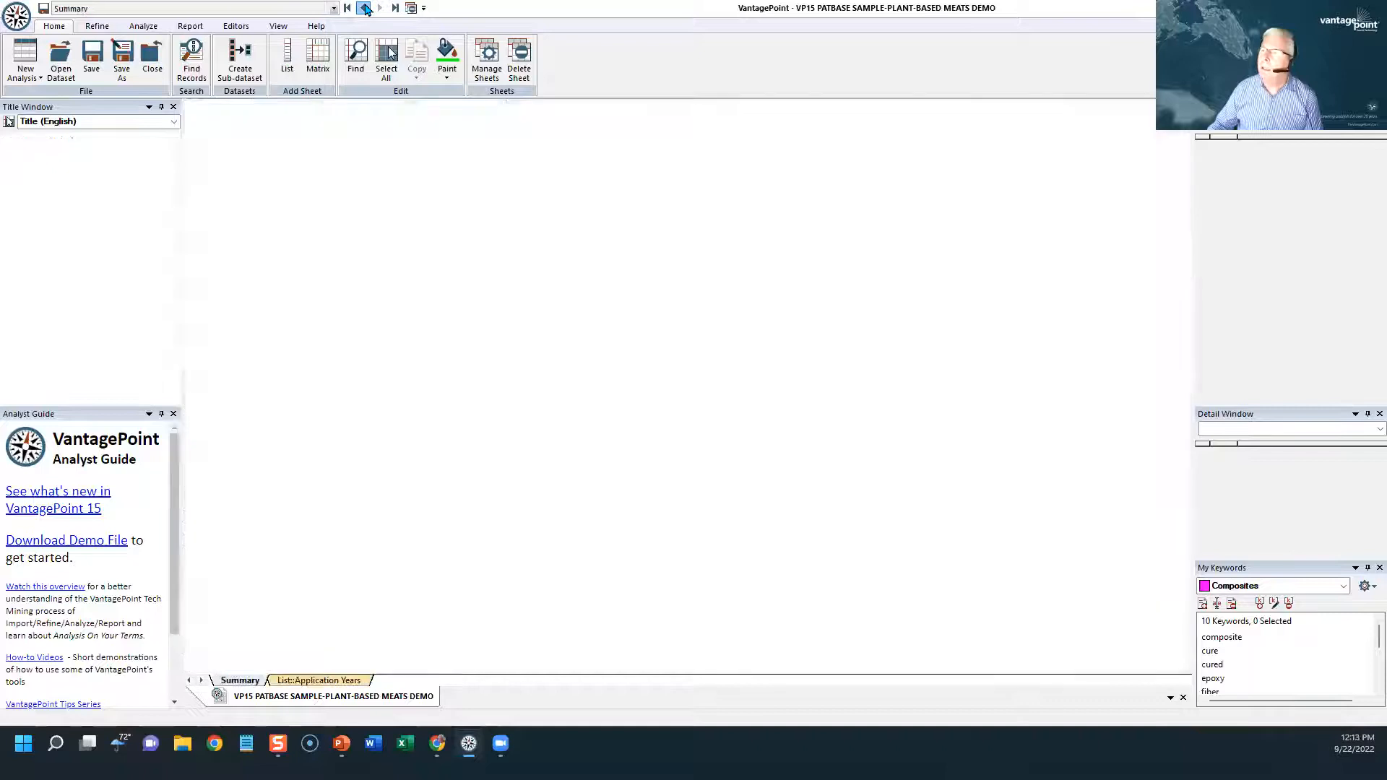
Start a new Find Records search and choose Record Note as the field of the first criterion
{"action": "left_click", "coordinate": [192, 64]}
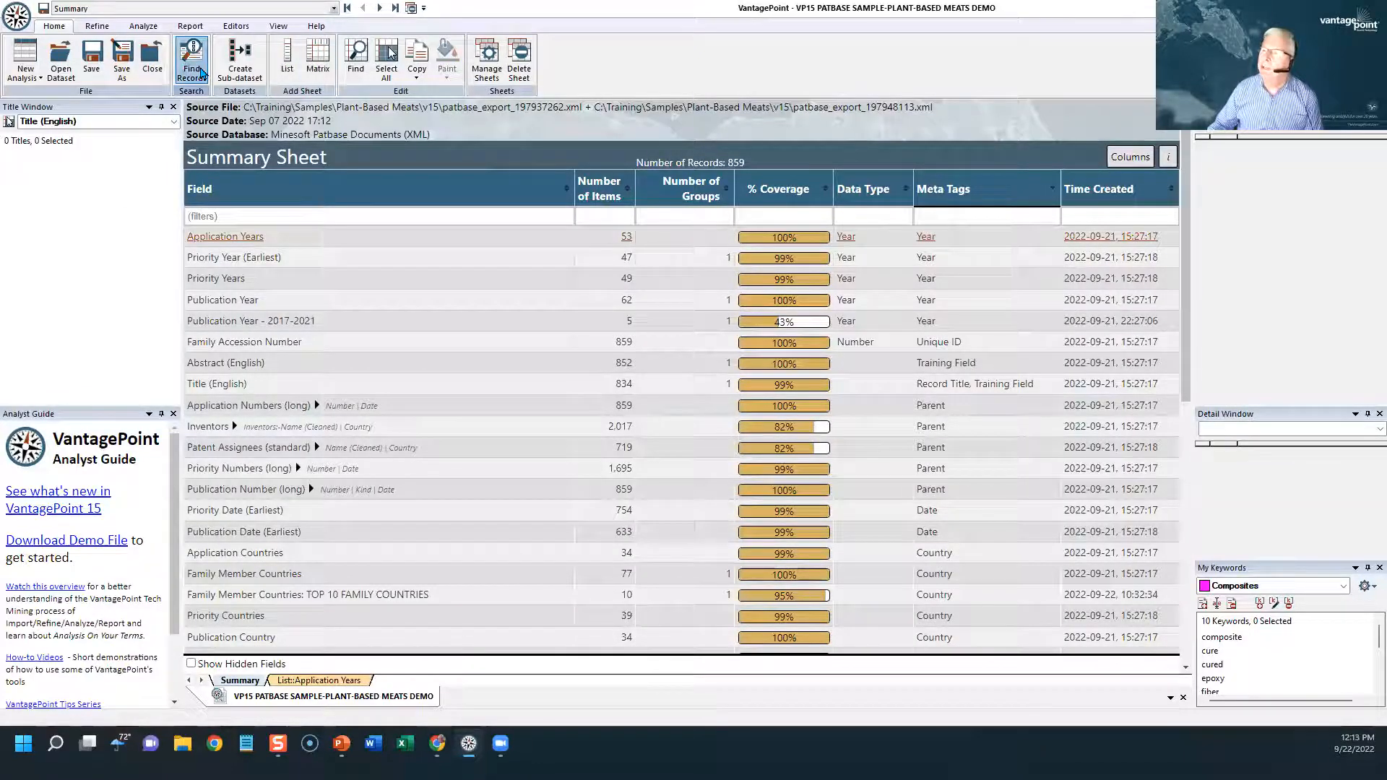
{"action": "left_click", "coordinate": [431, 289]}
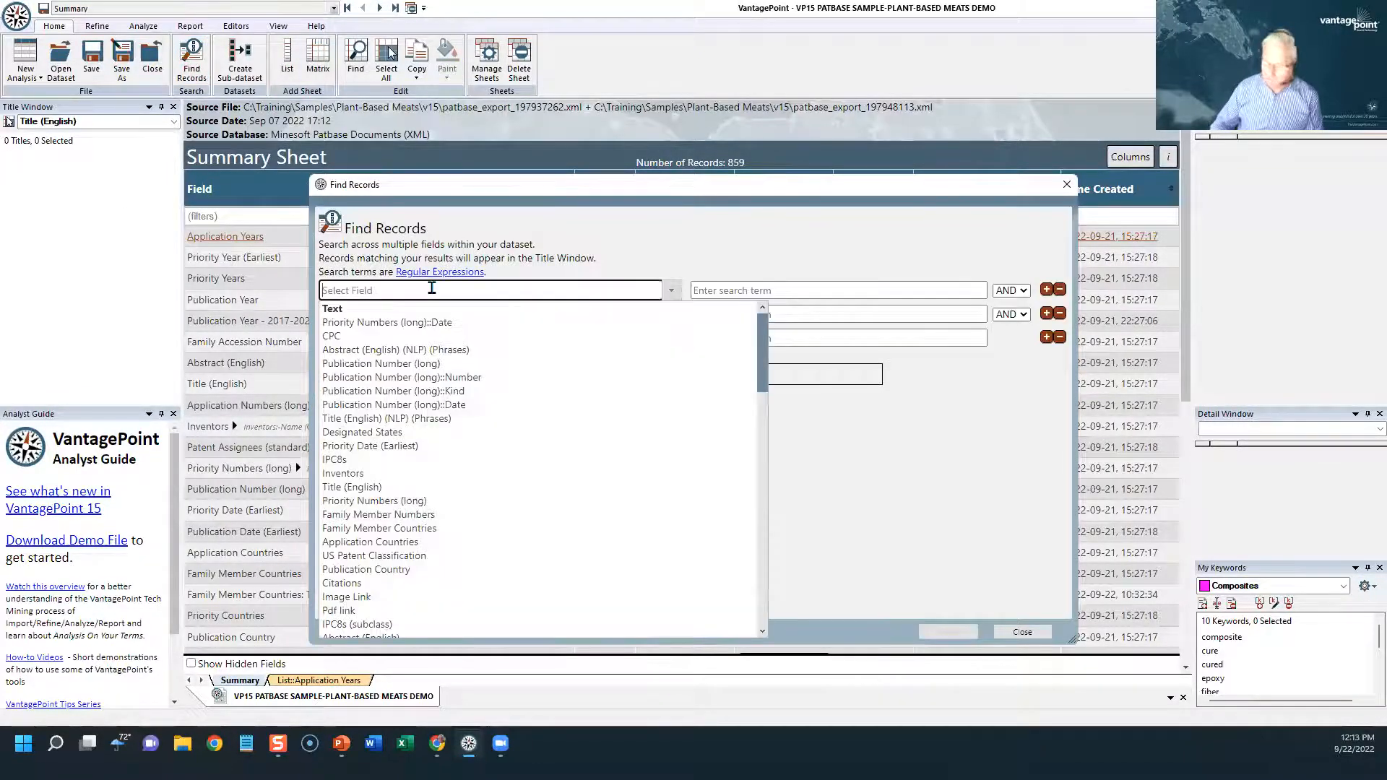
{"action": "type", "text": "NOTES"}
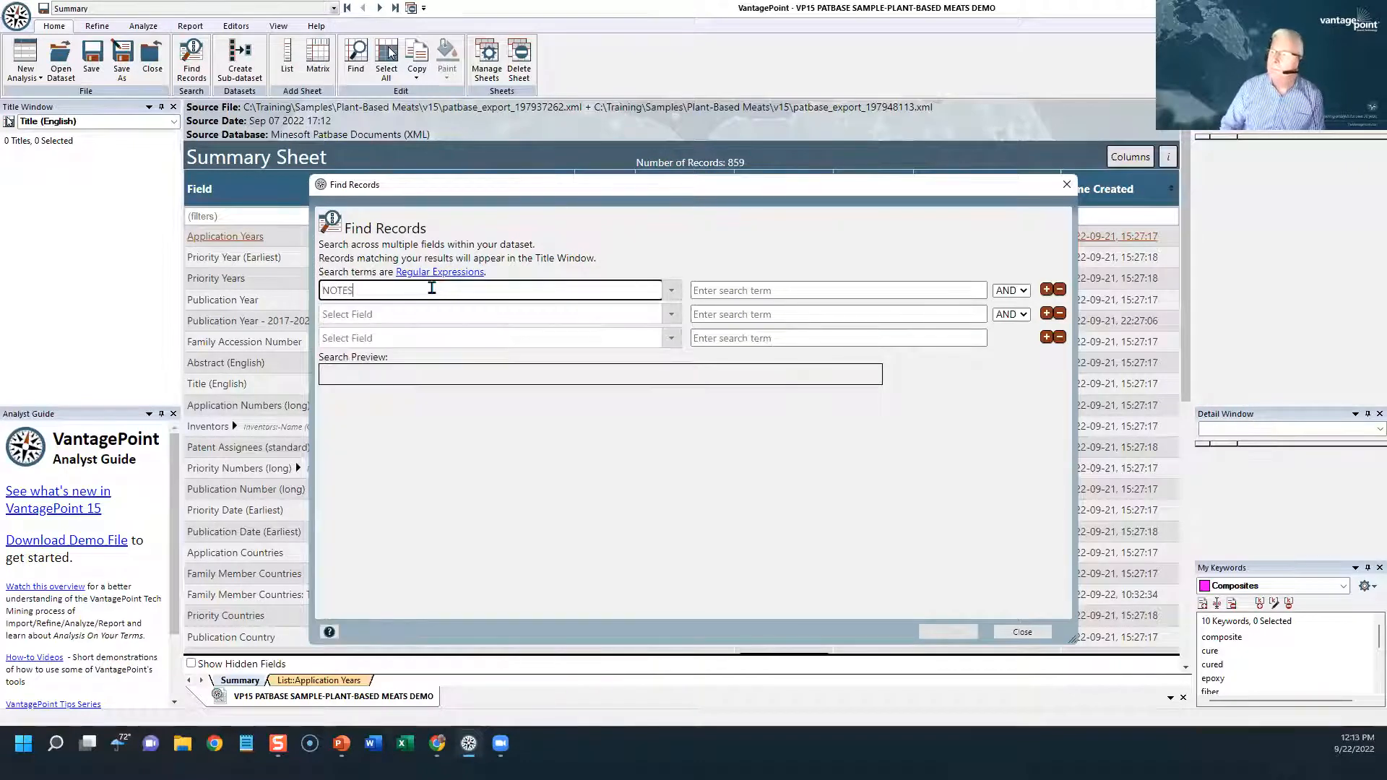
{"action": "left_click", "coordinate": [722, 289]}
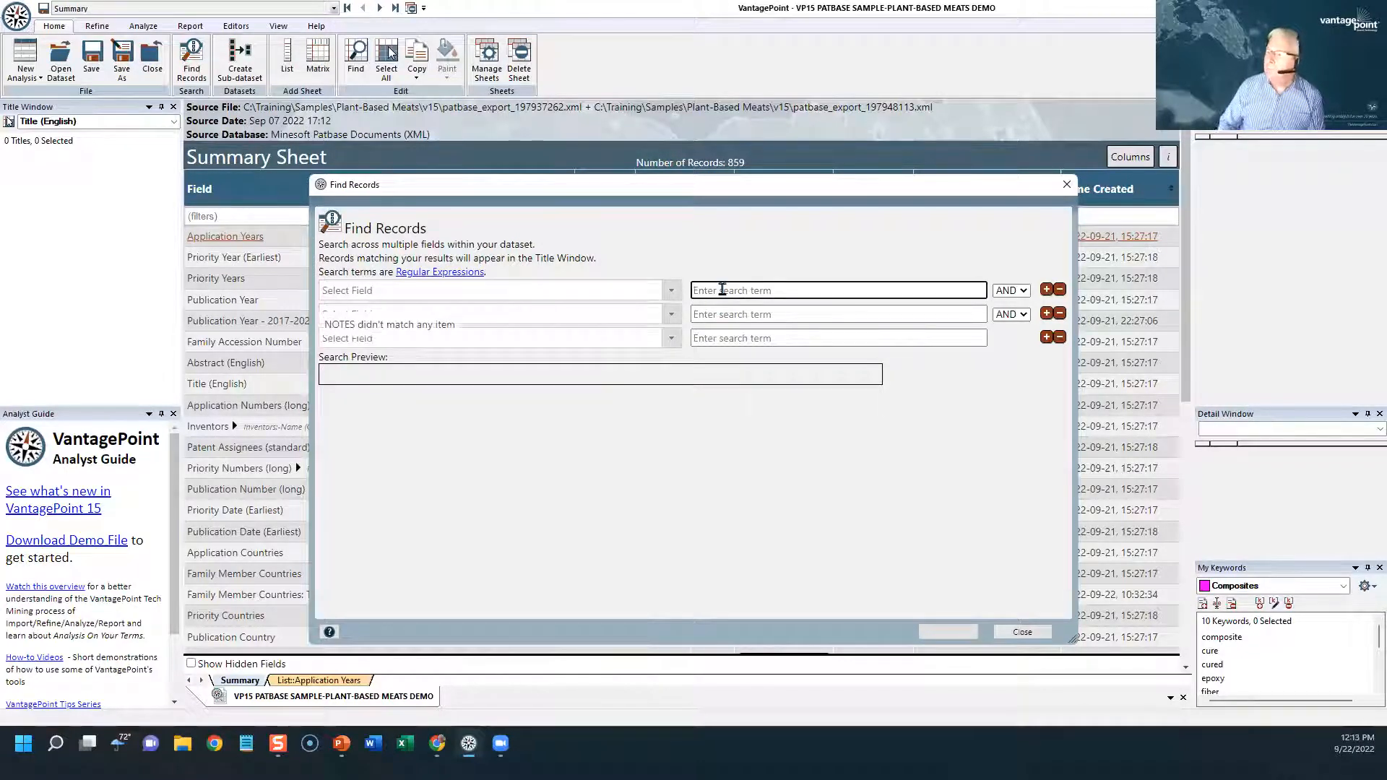
{"action": "left_click", "coordinate": [644, 290]}
{"action": "type", "text": "NOT"}
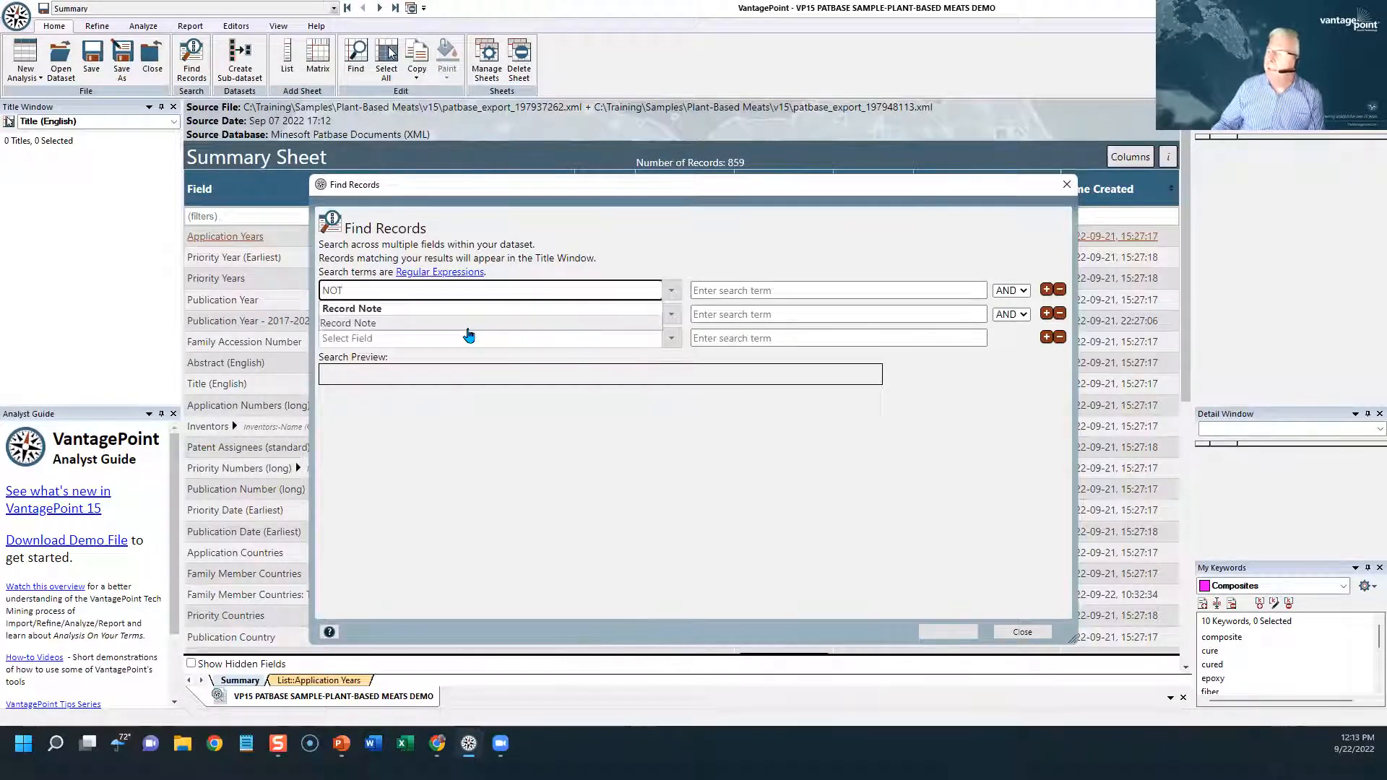
{"action": "left_click", "coordinate": [467, 327]}
Enter IMPORTANT as the Record Note search term, find the matching records and close the search dialog
{"action": "left_click", "coordinate": [720, 290]}
{"action": "type", "text": "I"}
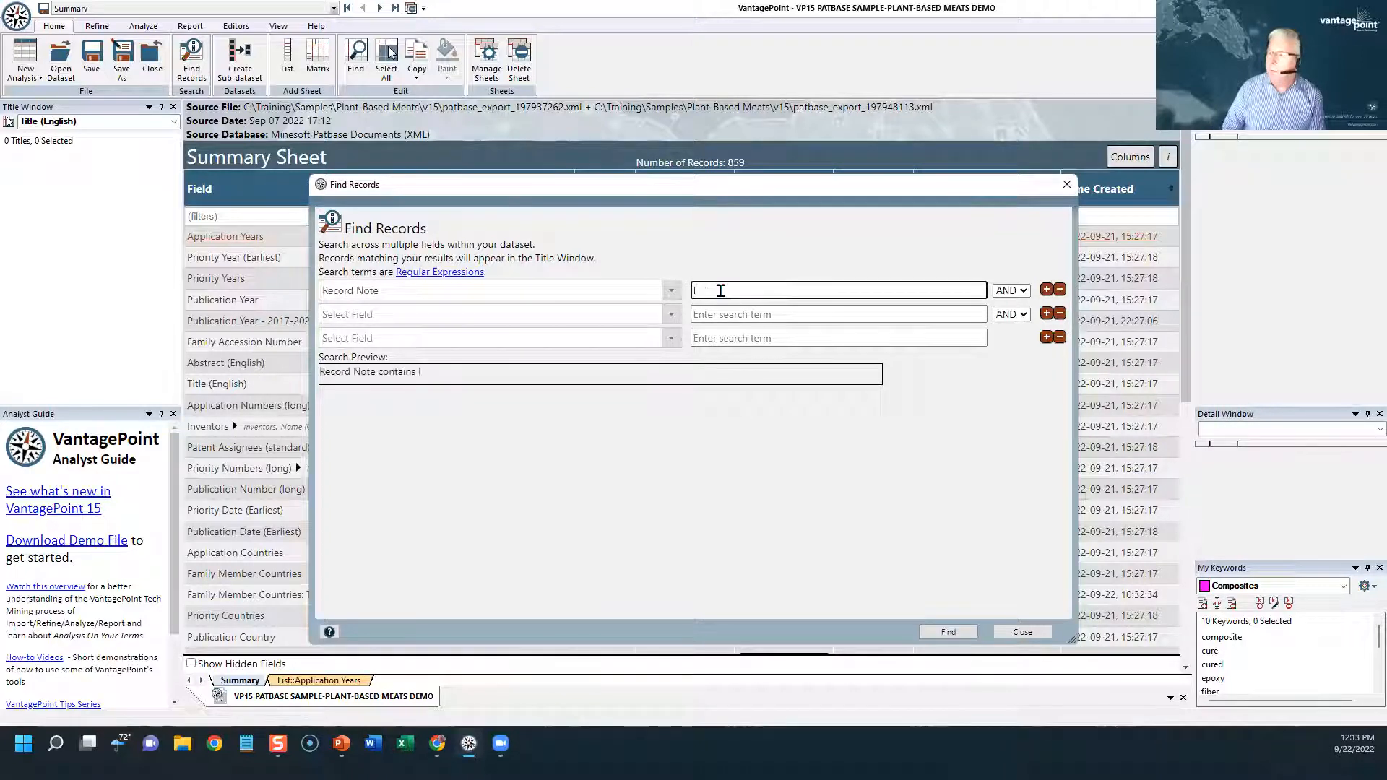
{"action": "type", "text": "MPORTANT"}
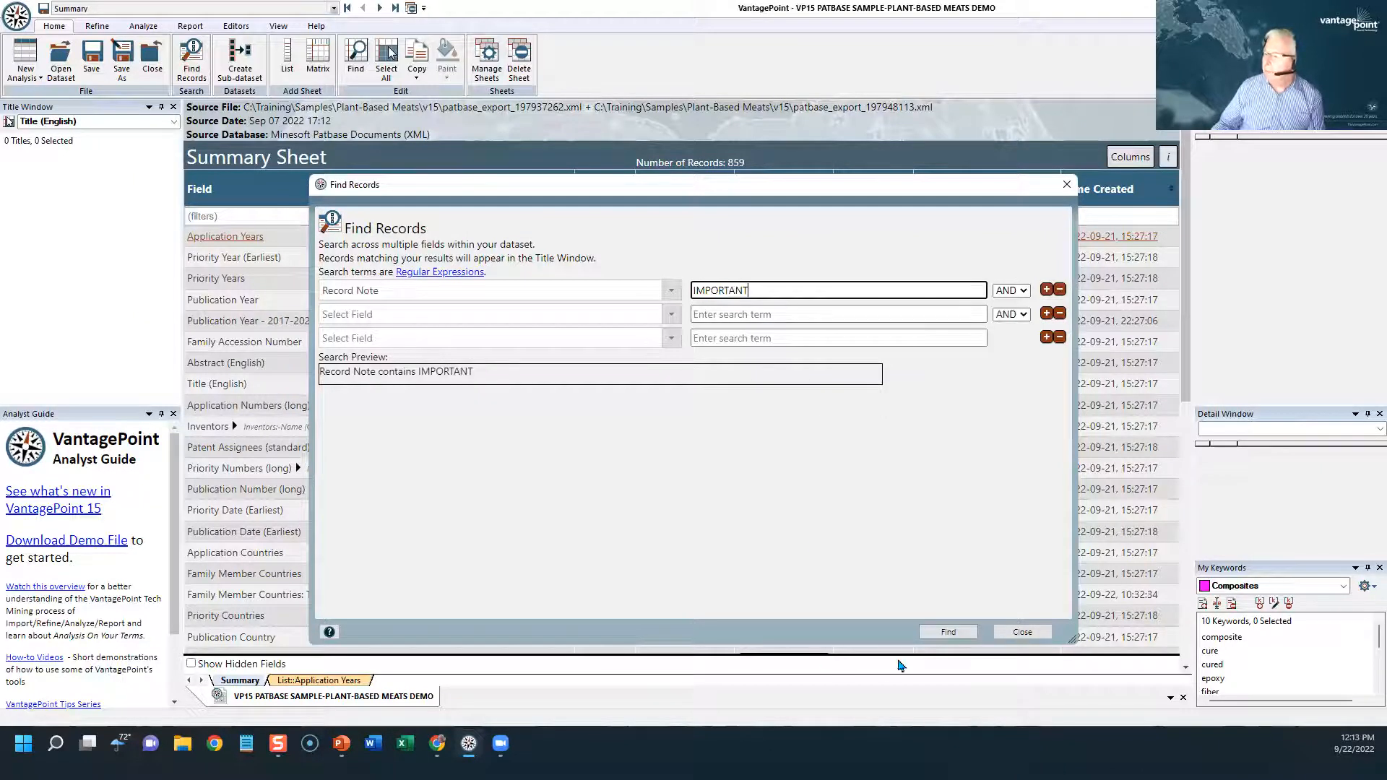
{"action": "left_click", "coordinate": [941, 640]}
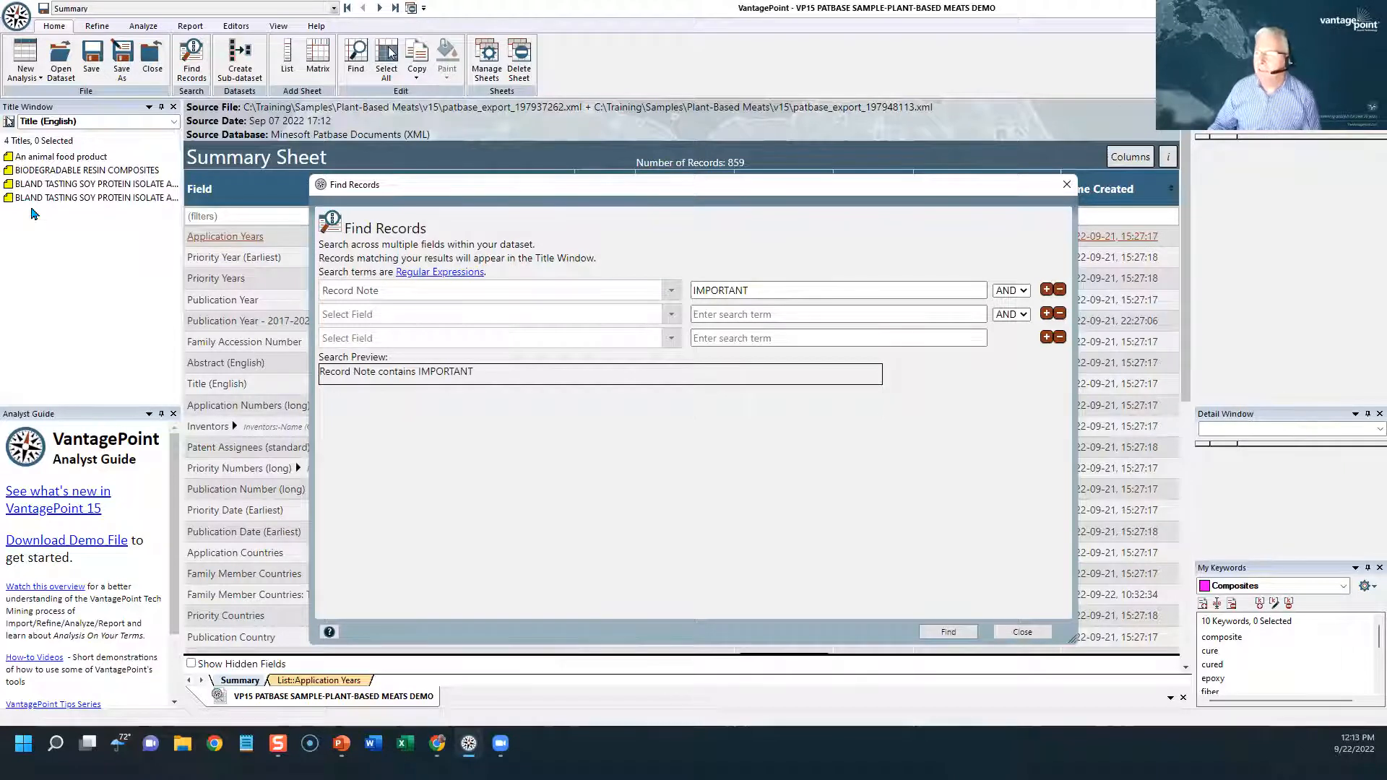
{"action": "left_click", "coordinate": [1066, 189]}
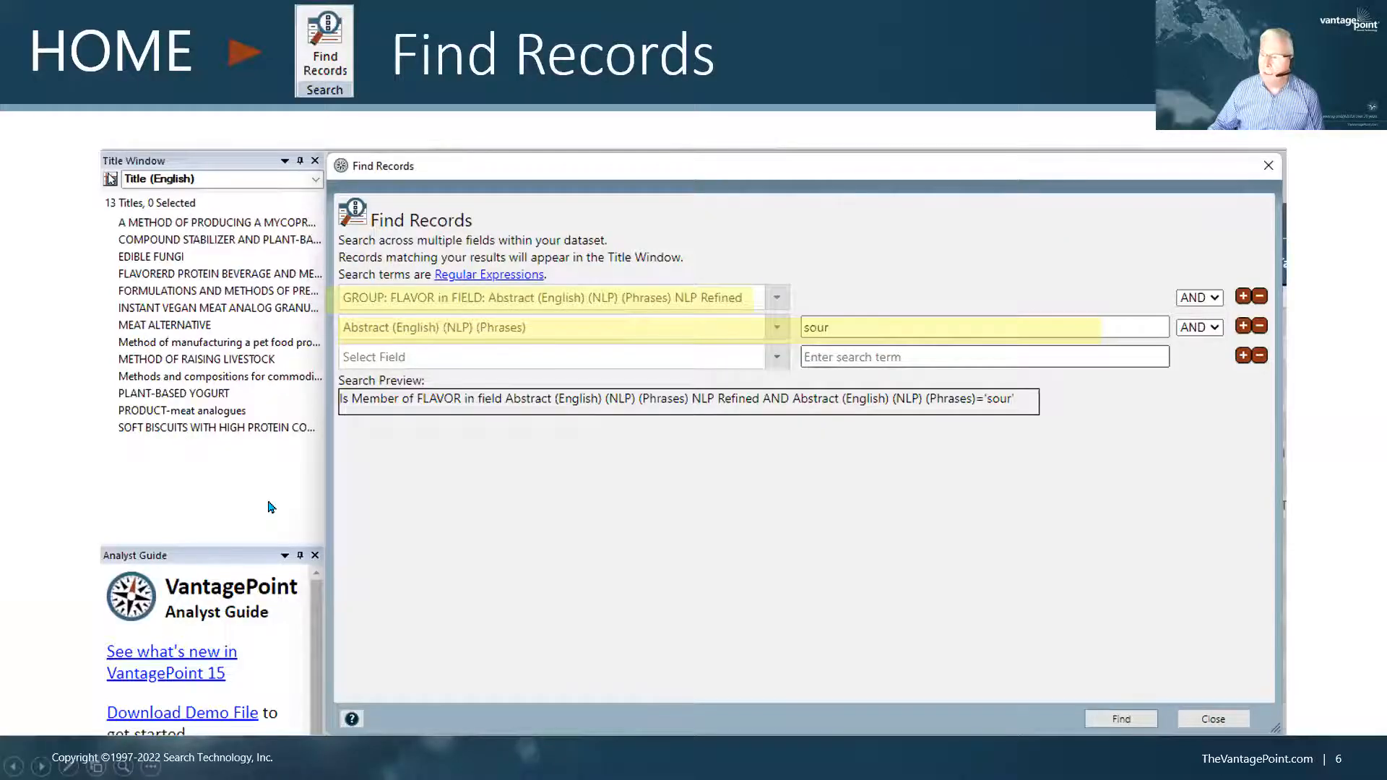
{"action": "left_click", "coordinate": [1298, 367]}
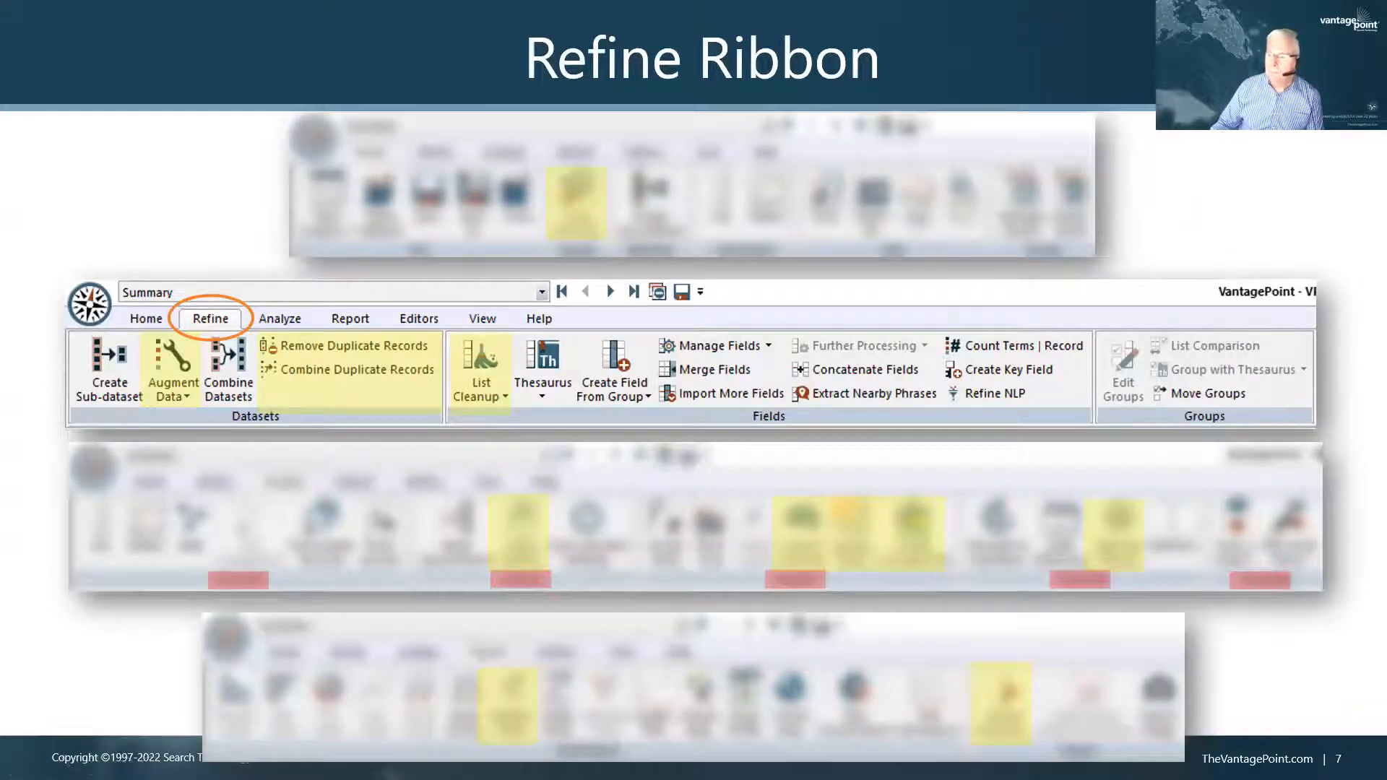
{"action": "left_click", "coordinate": [1317, 199]}
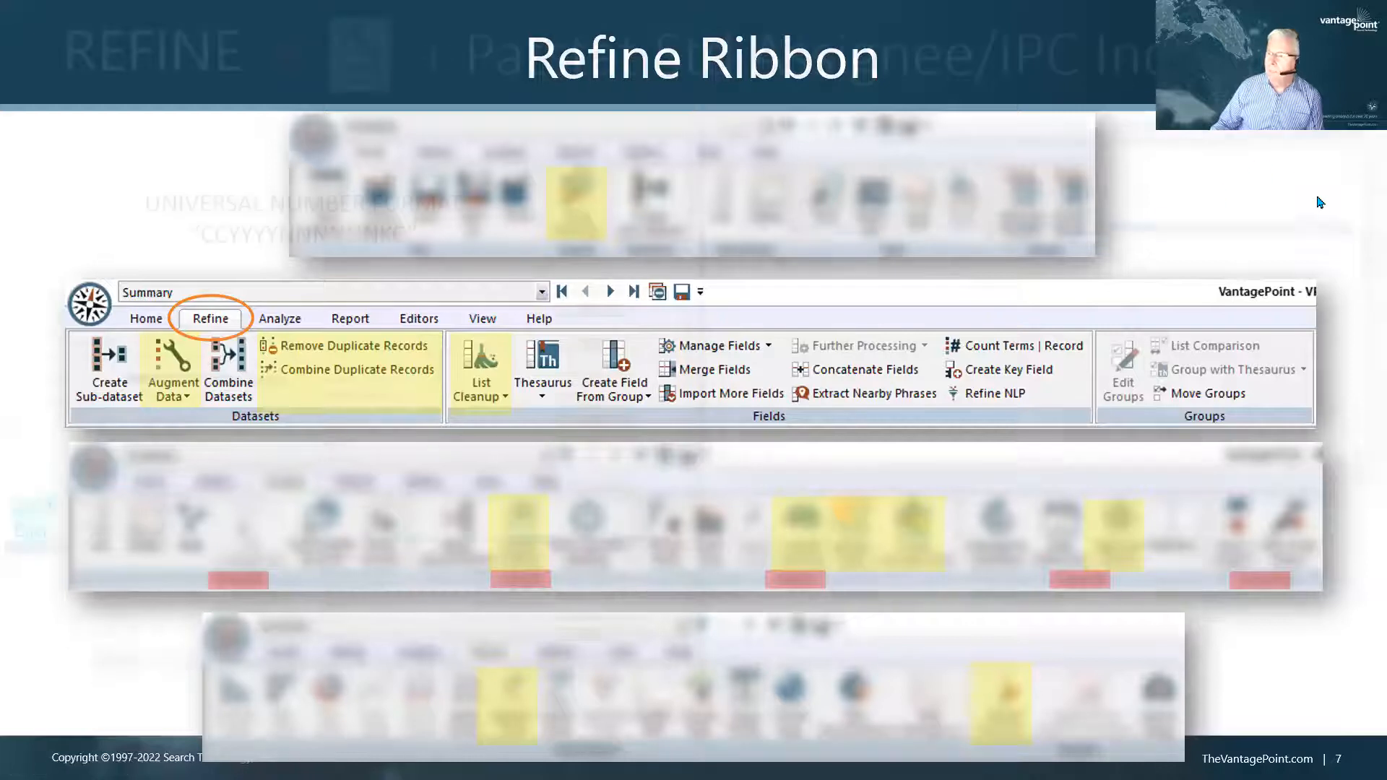
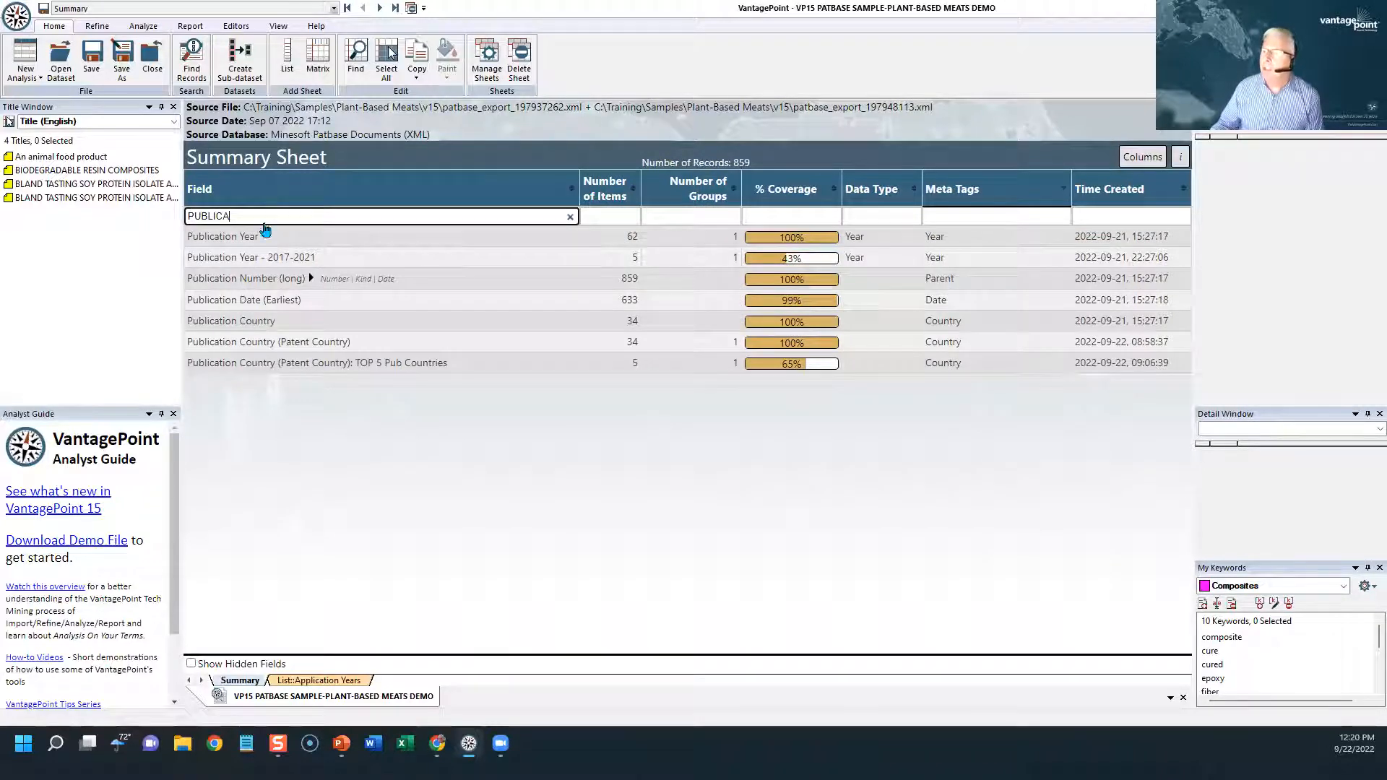
Further process the Publication Number (long) field with Patent Numbers, Convert to Universal, keeping the proposed field name
{"action": "right_click", "coordinate": [241, 281]}
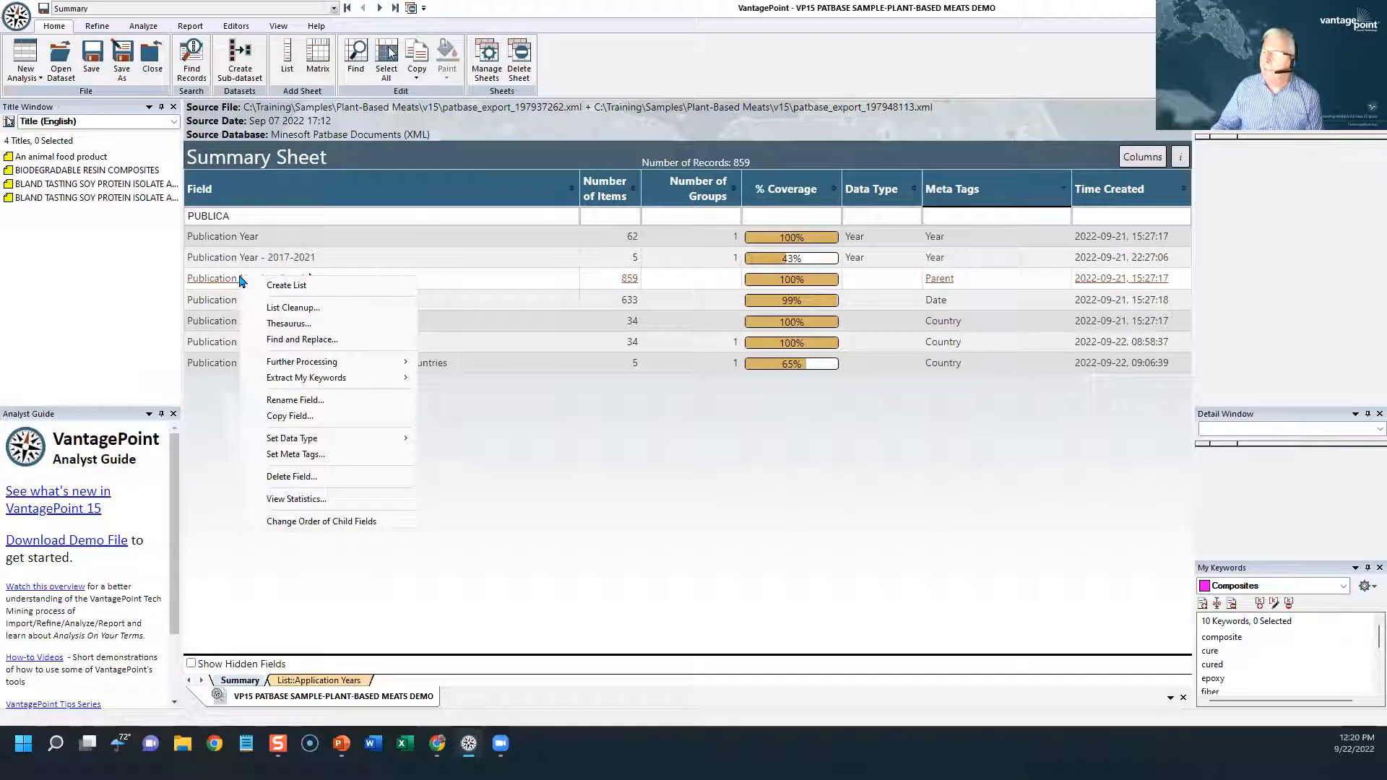
{"action": "mouse_move", "coordinate": [334, 366]}
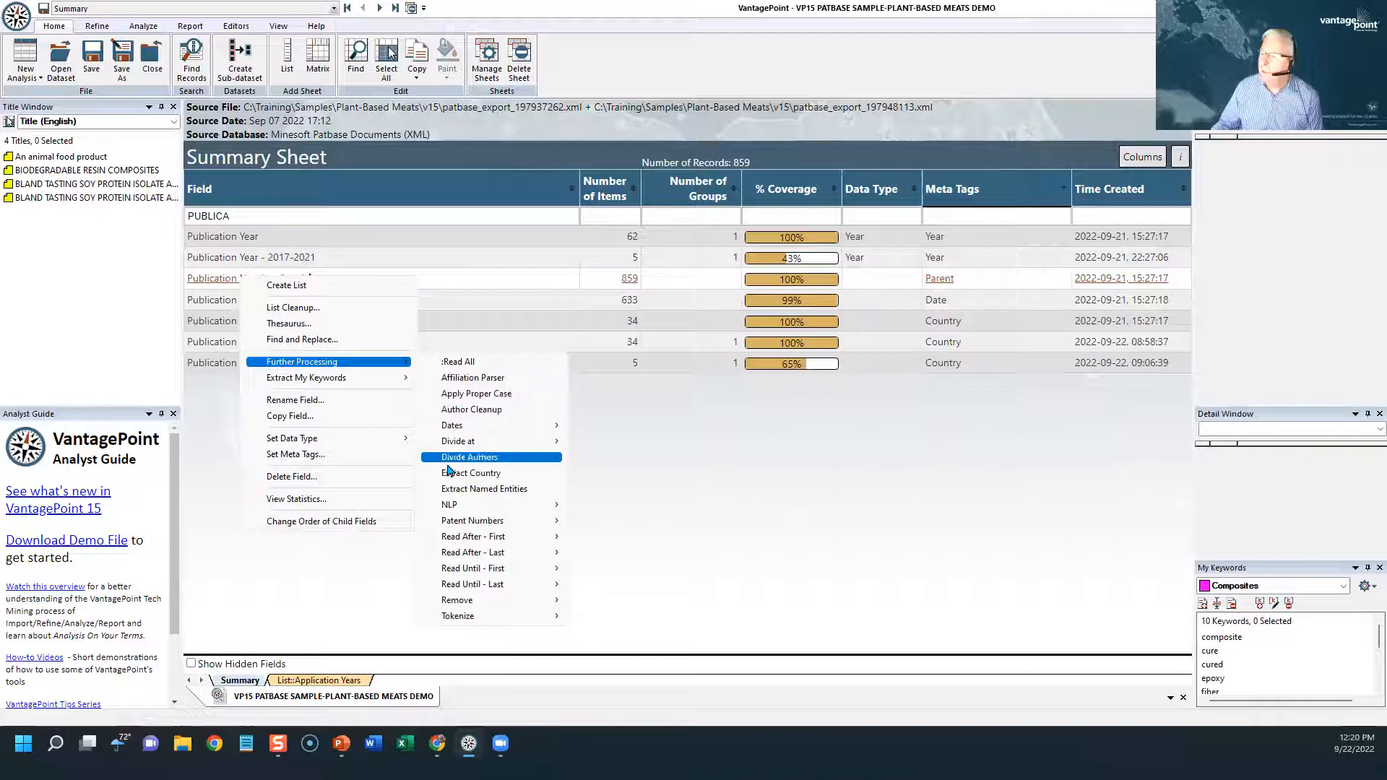
{"action": "mouse_move", "coordinate": [458, 528]}
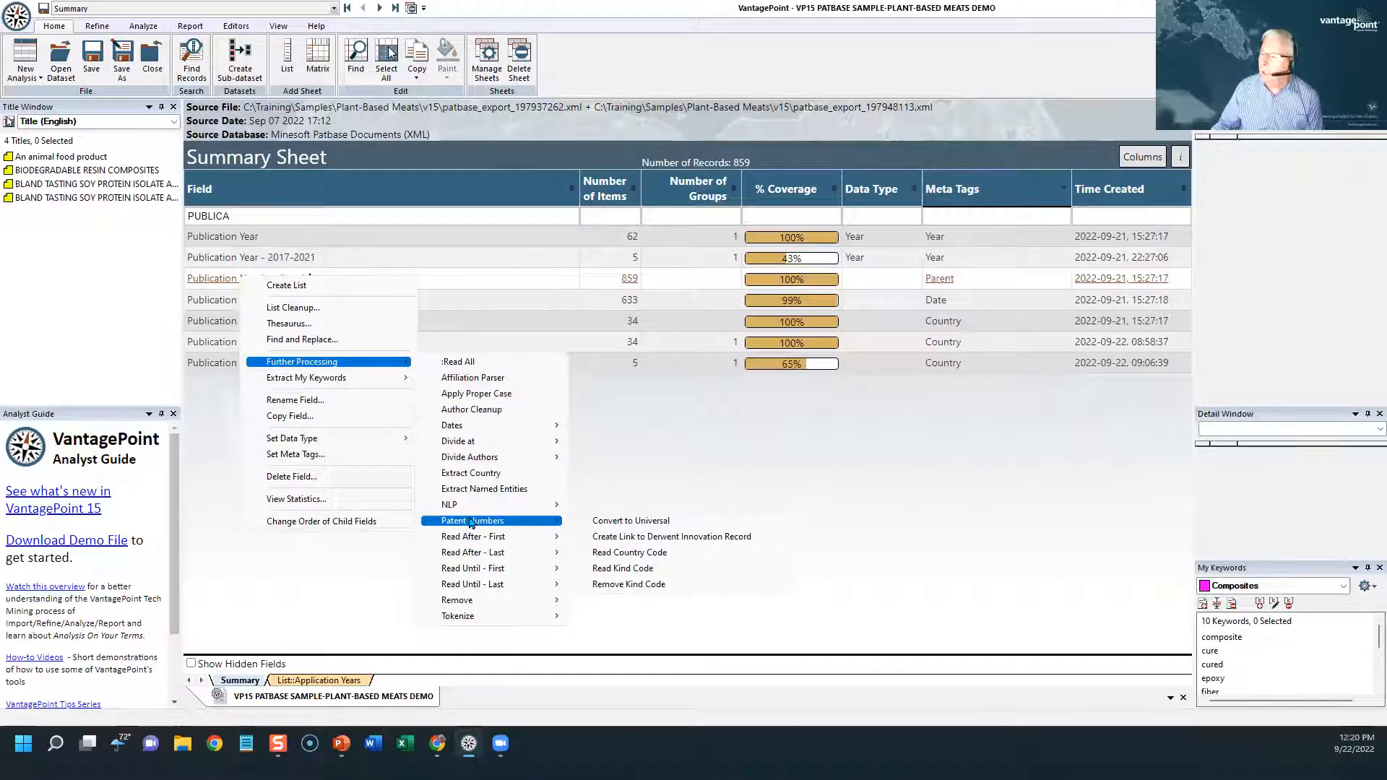
{"action": "left_click", "coordinate": [589, 527]}
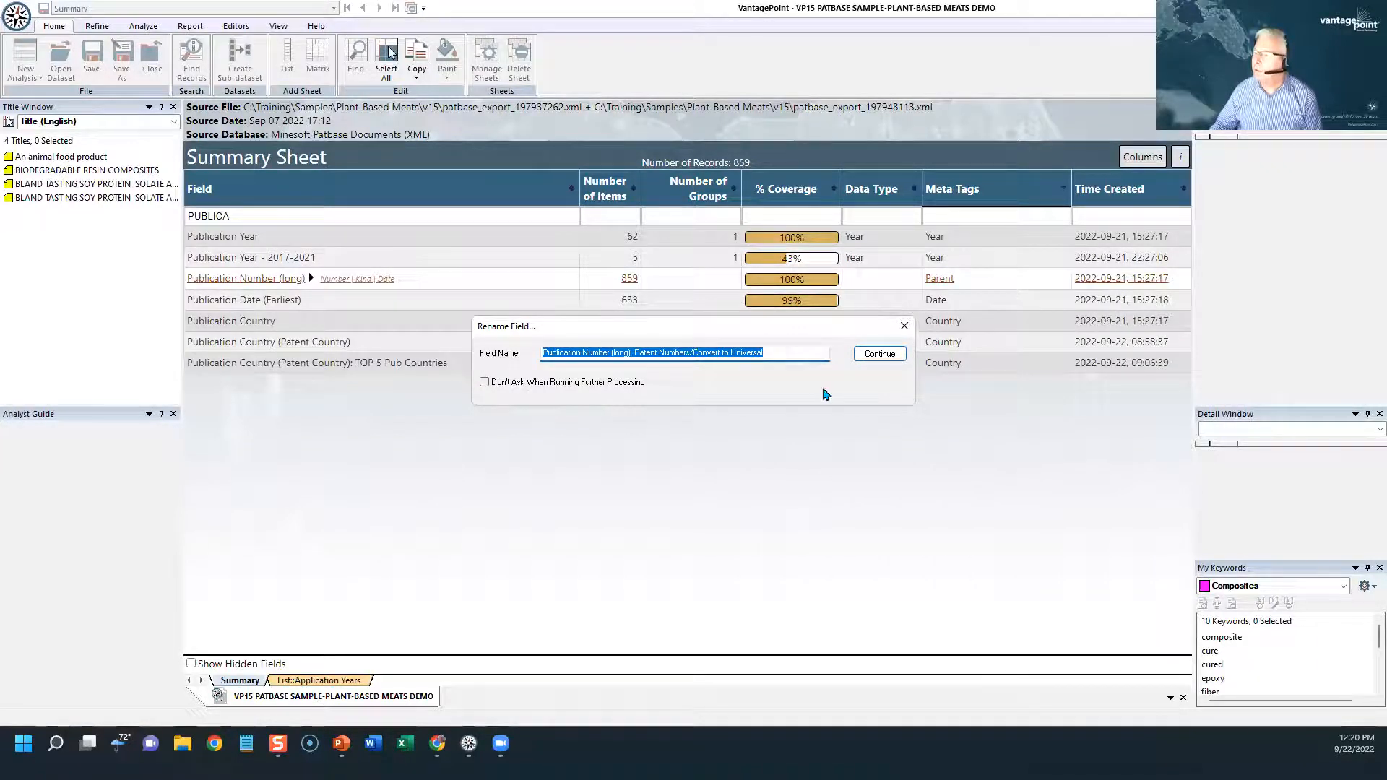
{"action": "left_click", "coordinate": [895, 354]}
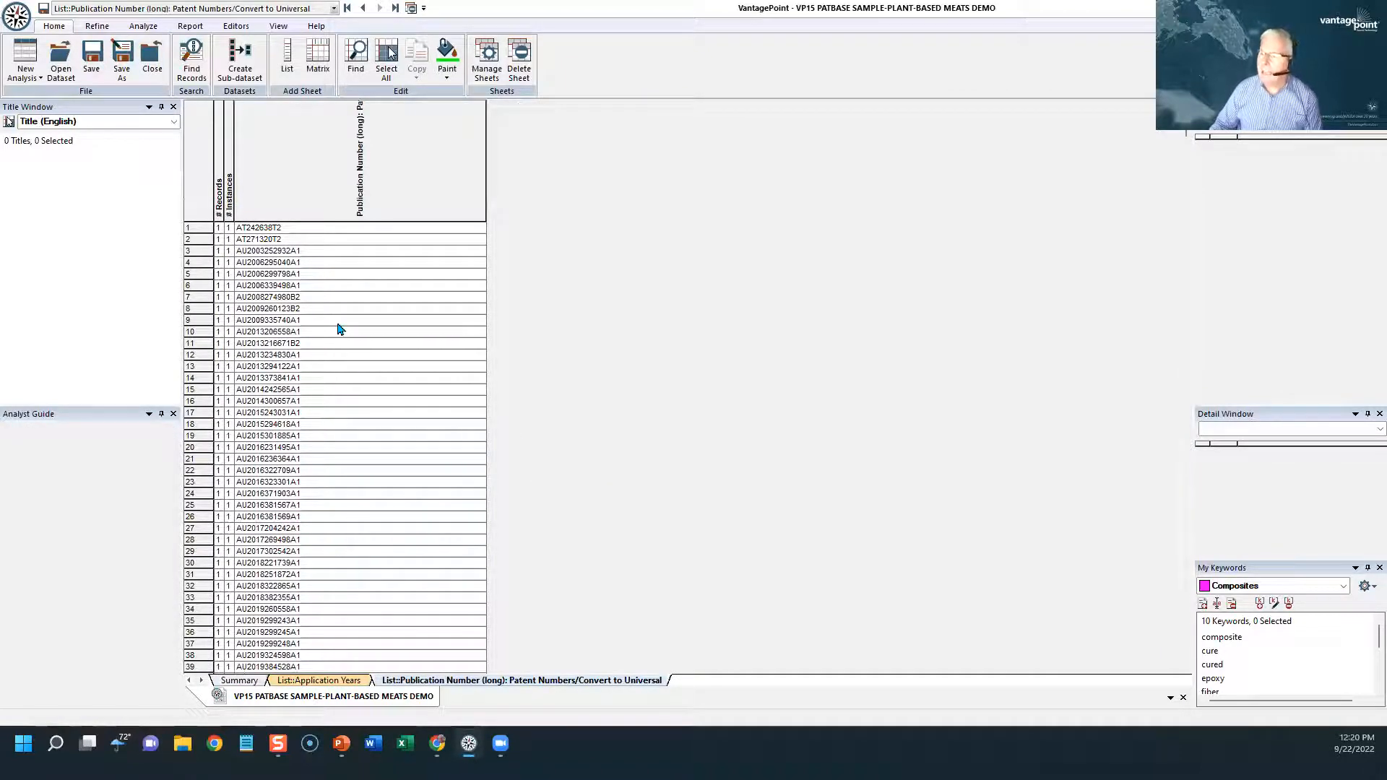
Start adding fields from an online database and choose Get IPC Indicators [PatstatApi.conf] as the database
{"action": "left_click", "coordinate": [96, 26]}
{"action": "left_click", "coordinate": [72, 72]}
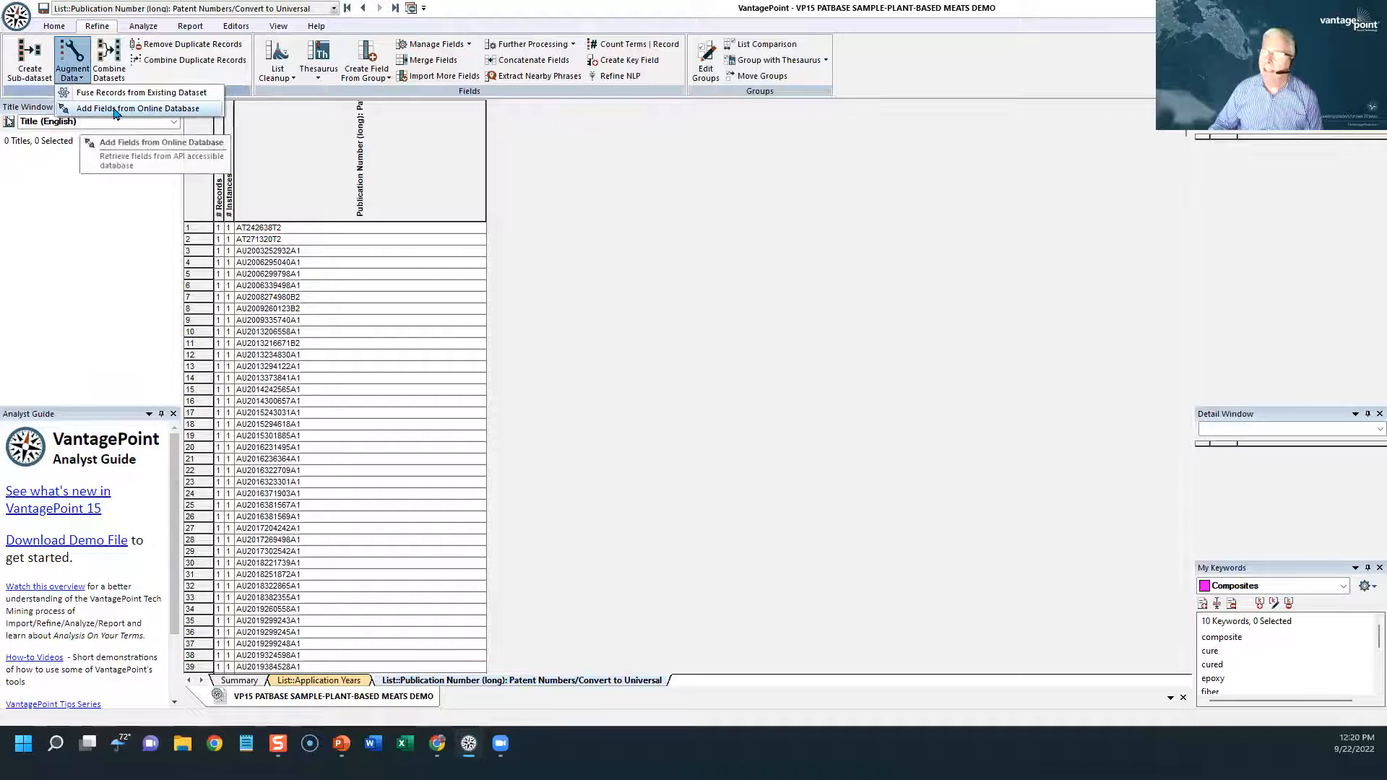
{"action": "left_click", "coordinate": [163, 112]}
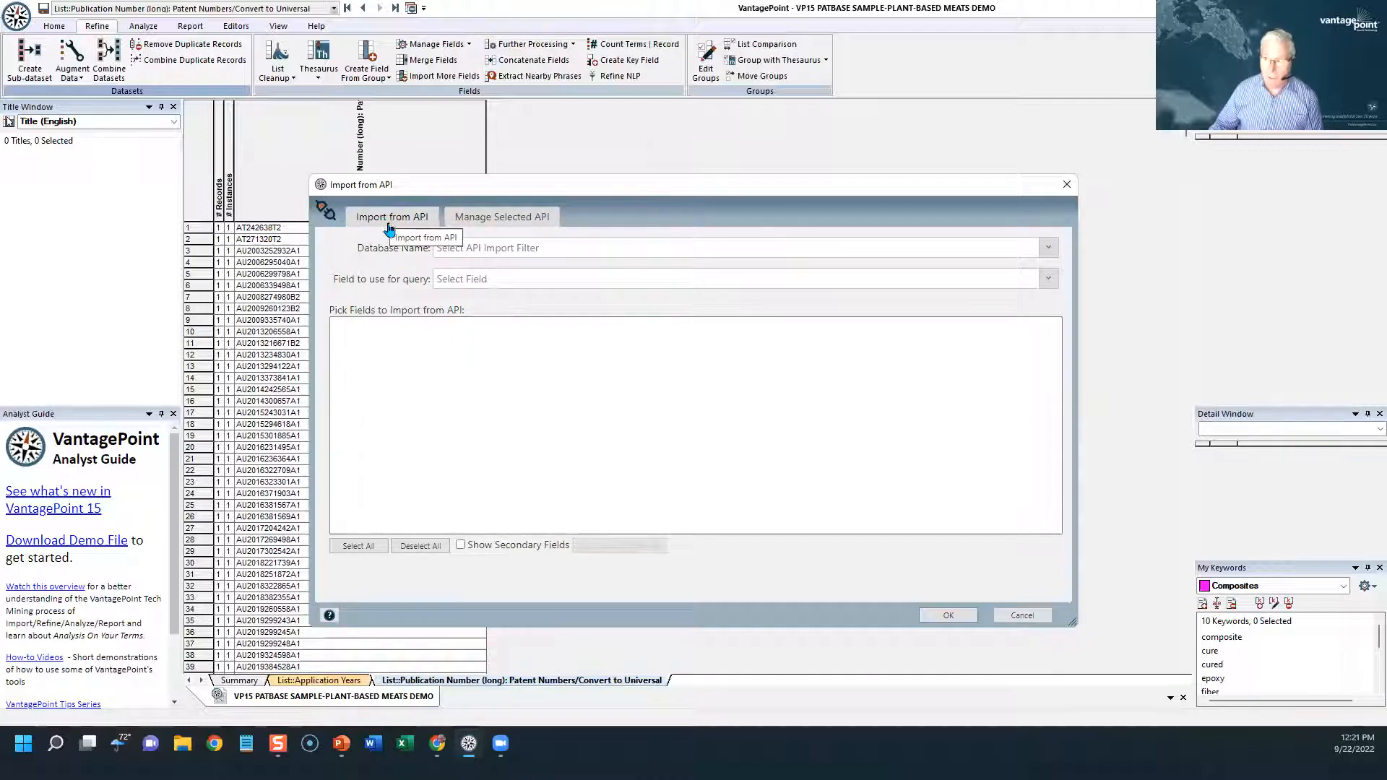
{"action": "left_click", "coordinate": [486, 248]}
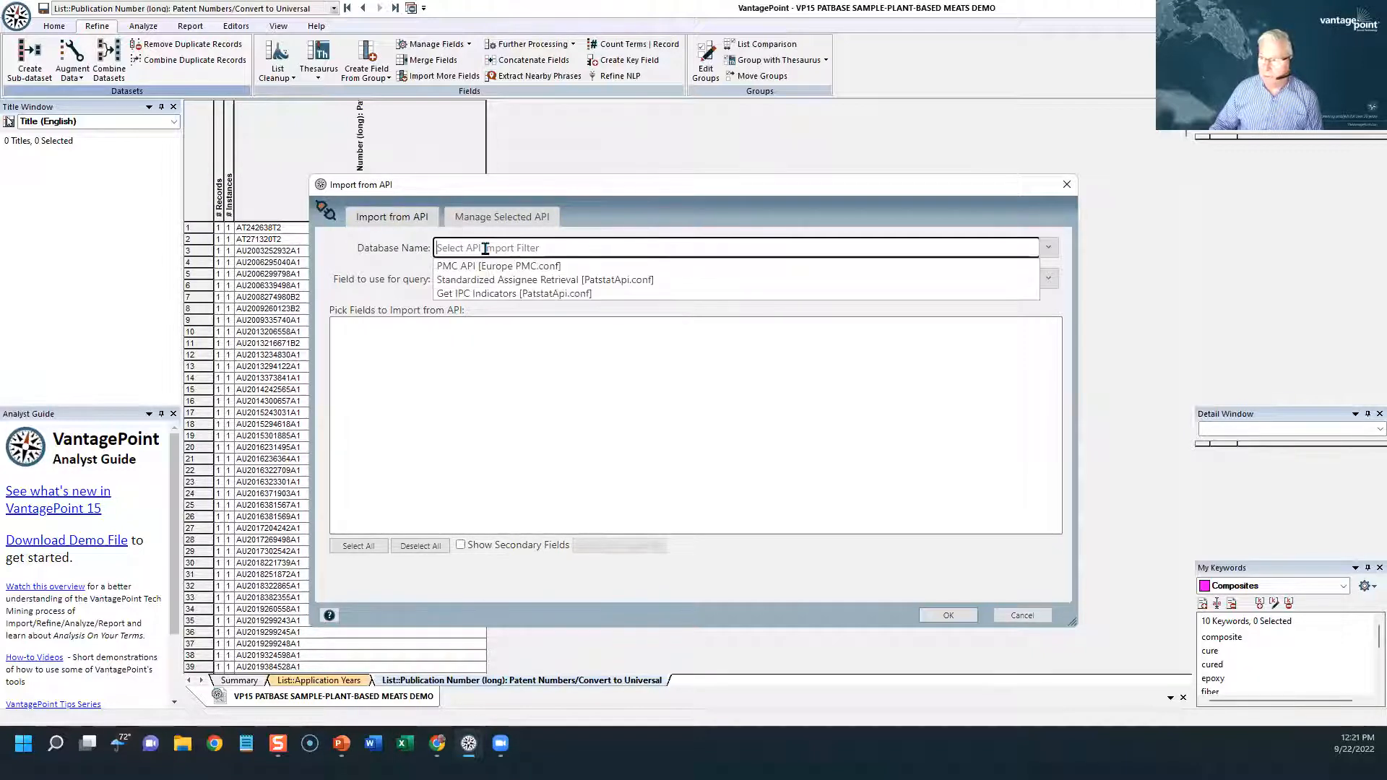
{"action": "left_click", "coordinate": [475, 295]}
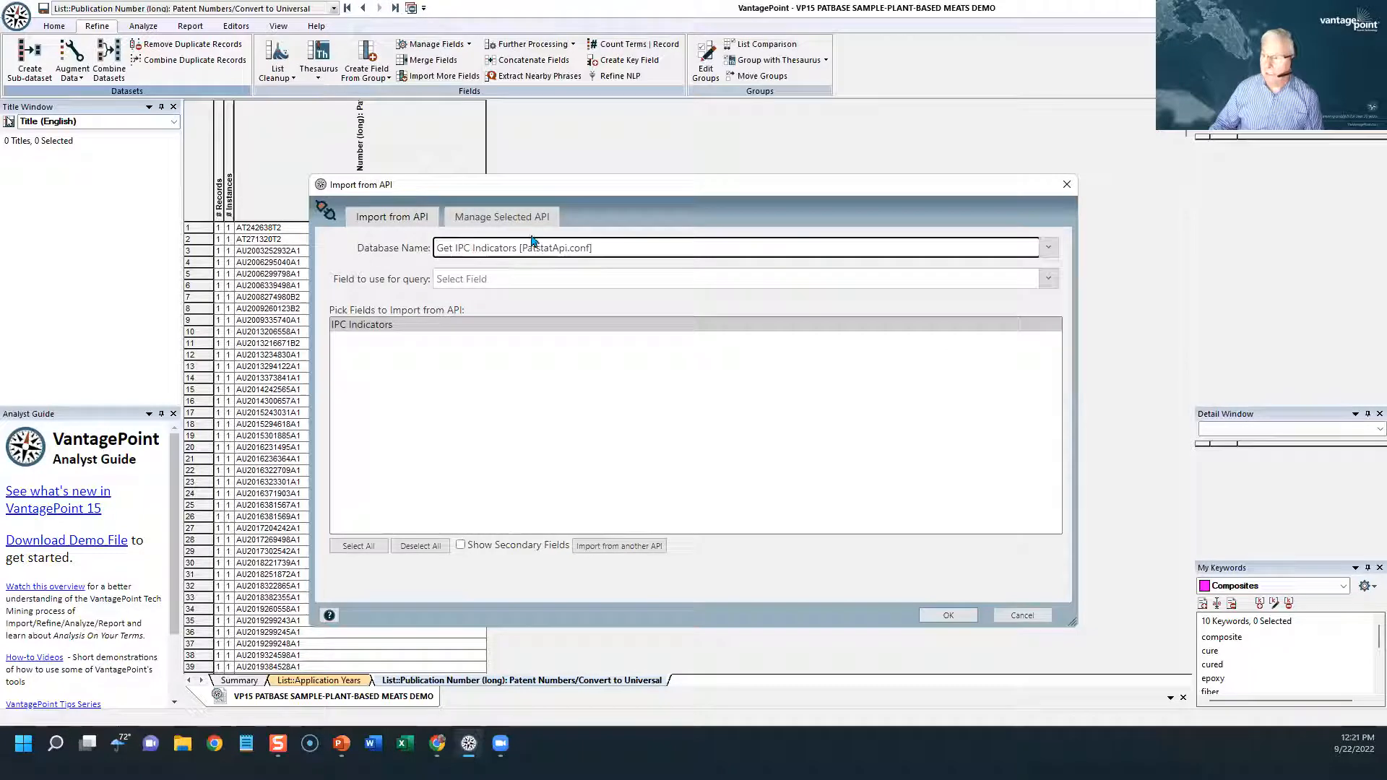
Use the Publication Number (long): Patent Numbers/Convert to Universal field for the query, import the IPC Indicators field and close the import summary
{"action": "left_click", "coordinate": [533, 280]}
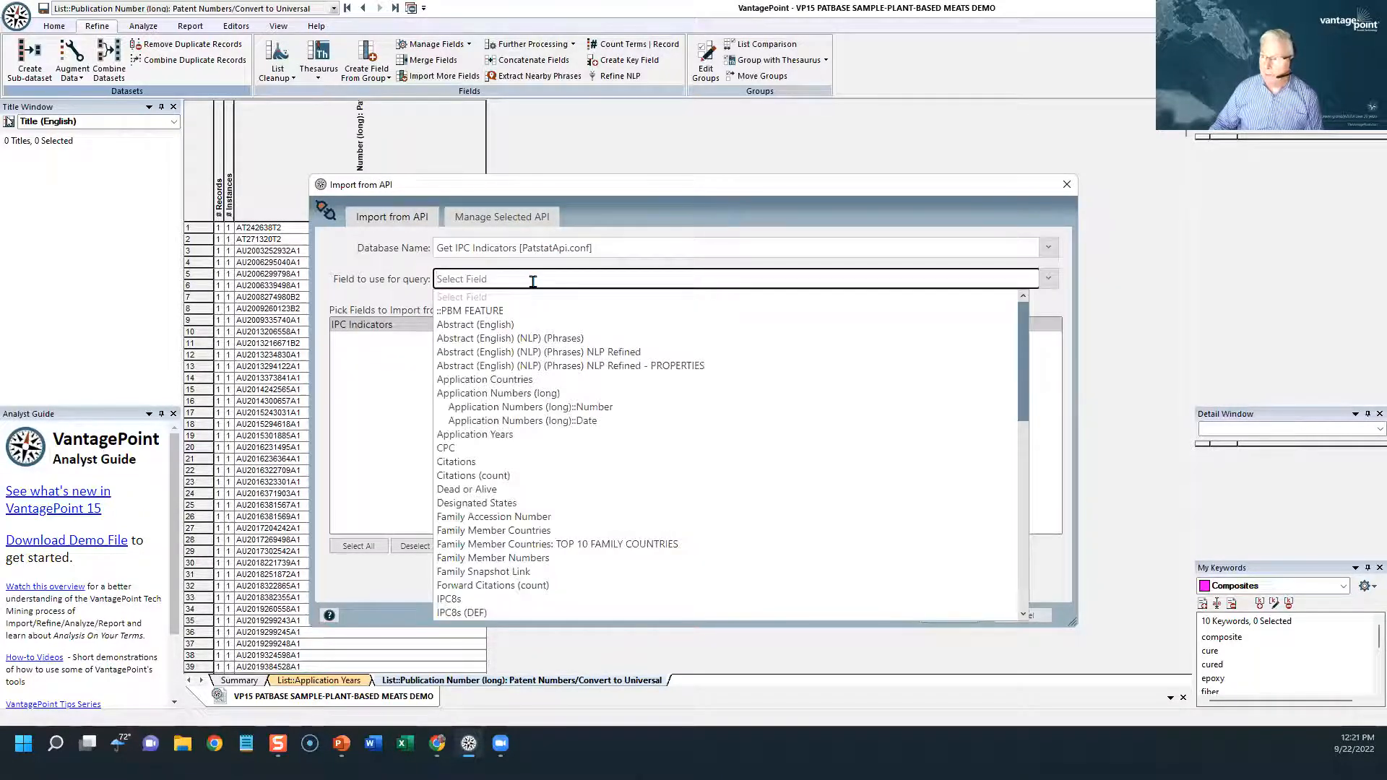
{"action": "type", "text": "UN"}
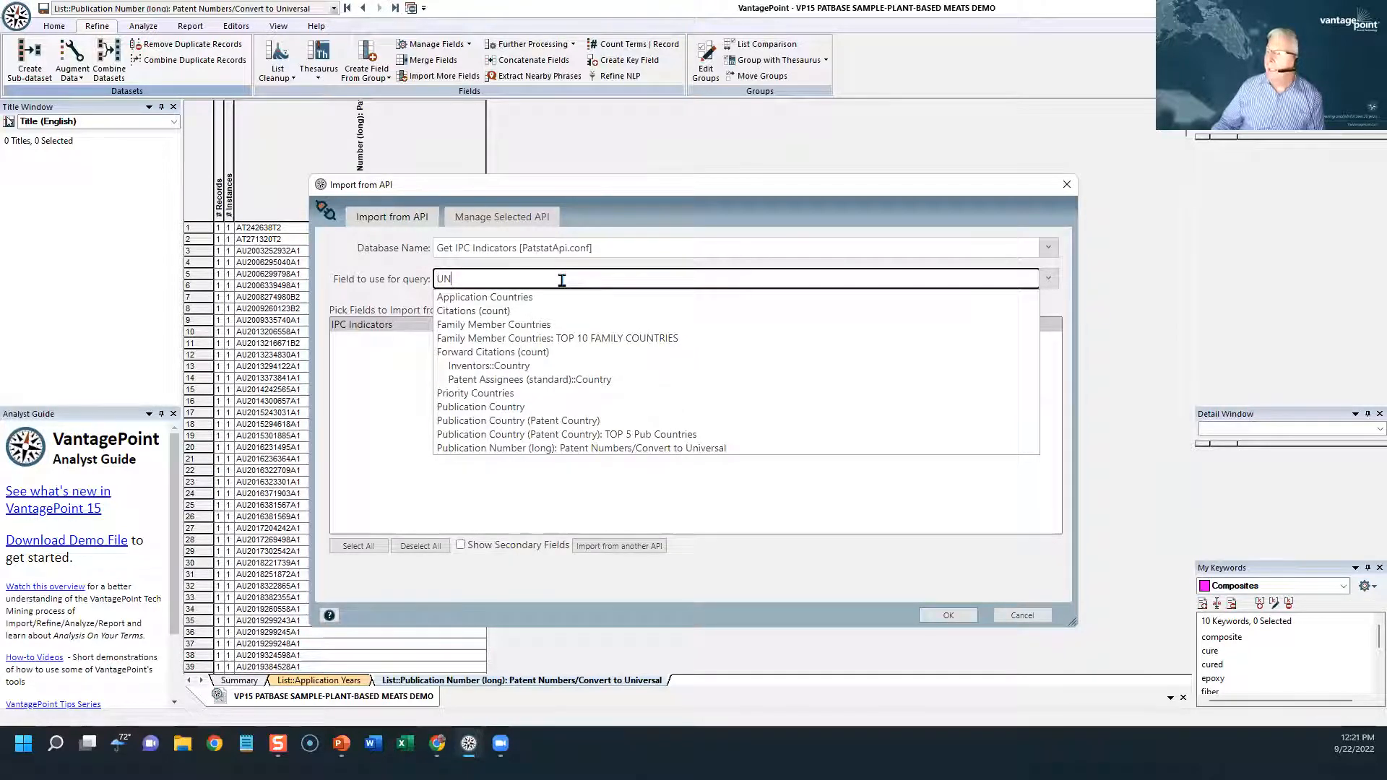
{"action": "left_click", "coordinate": [591, 449]}
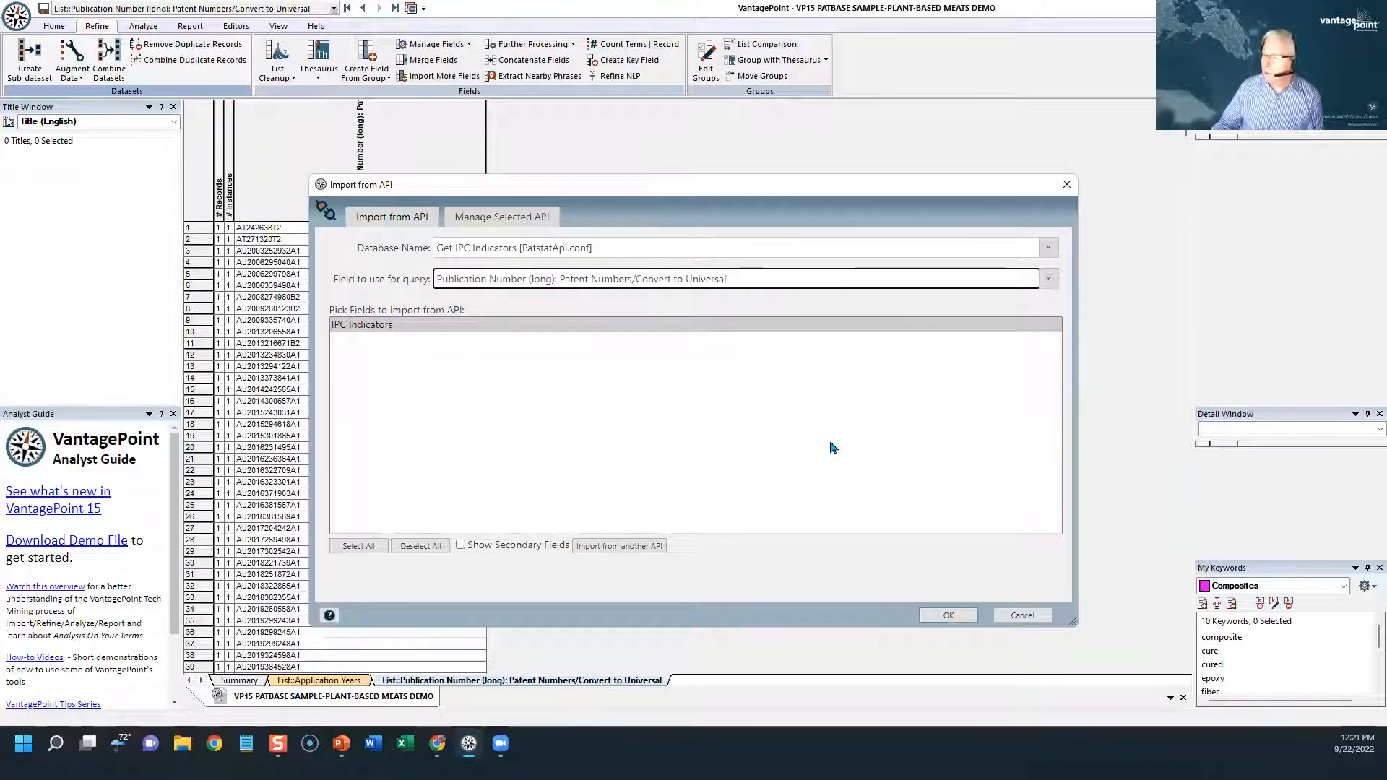
{"action": "left_click", "coordinate": [944, 615]}
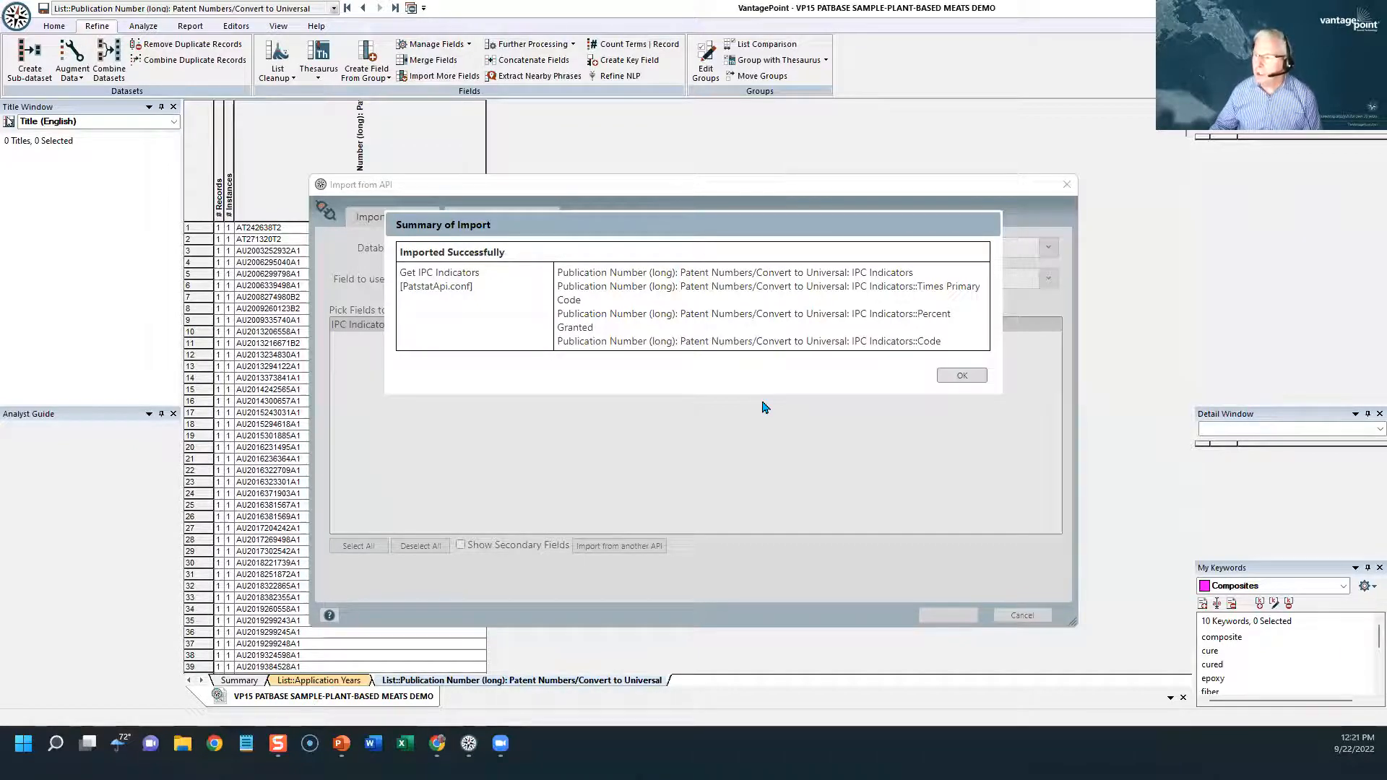
{"action": "left_click", "coordinate": [954, 379]}
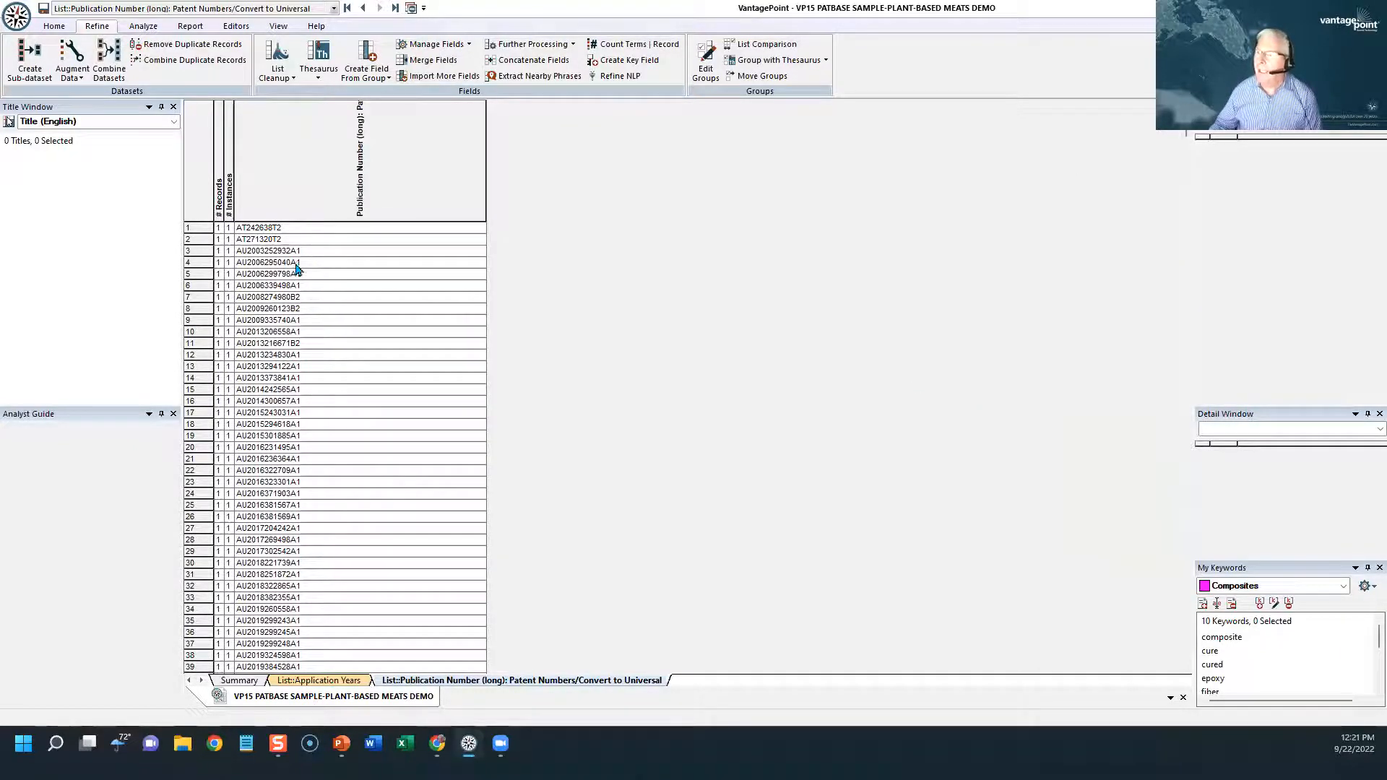
Return to the Summary sheet, open the imported IPC Indicators field as a list and widen its Code column
{"action": "left_click", "coordinate": [347, 8]}
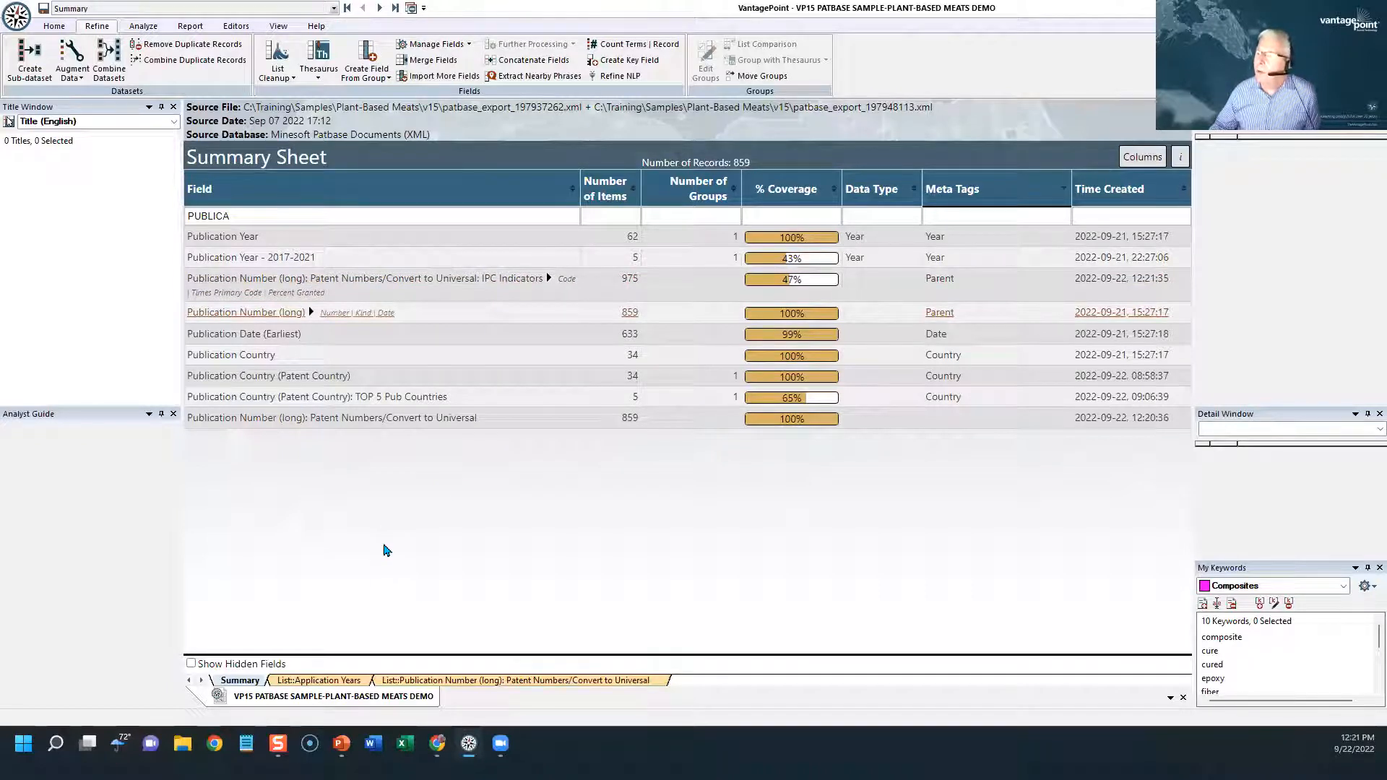
{"action": "double_click", "coordinate": [236, 280]}
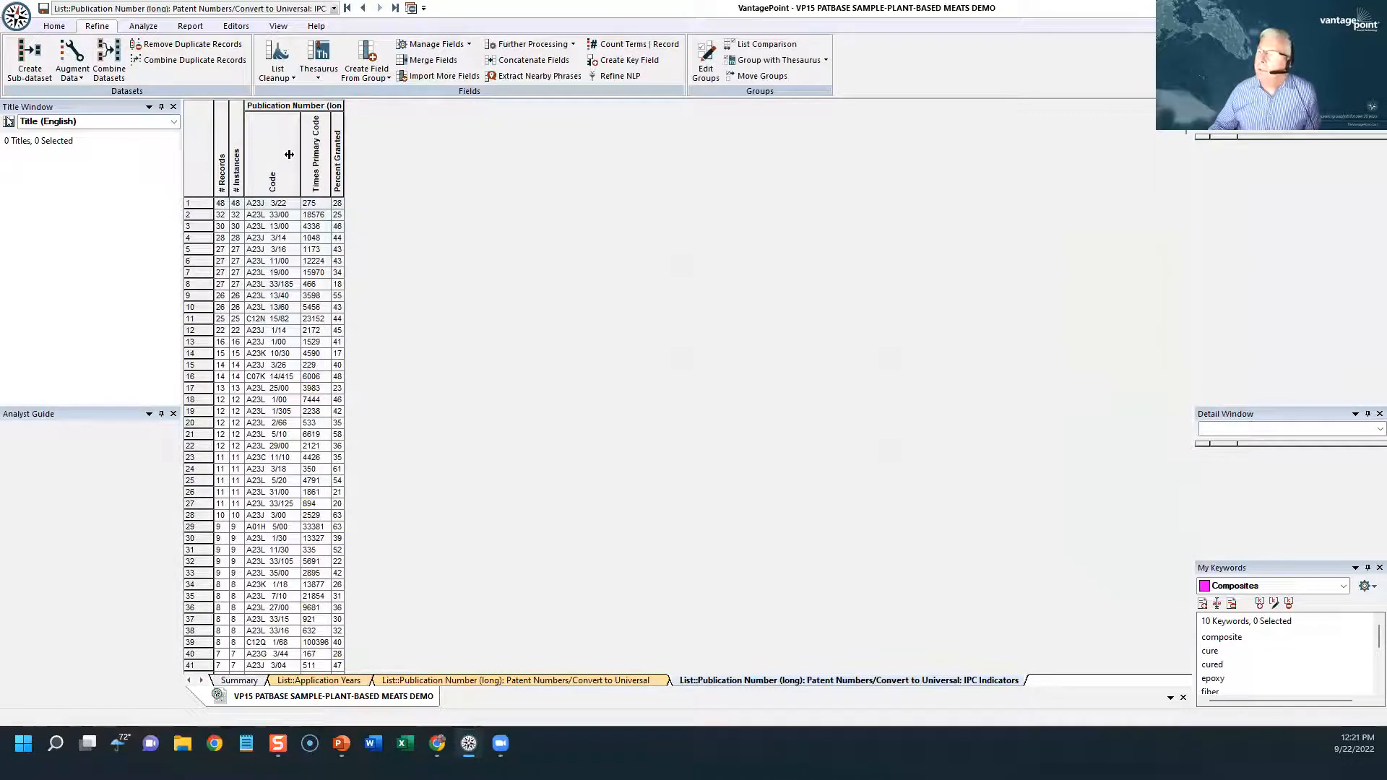
{"action": "left_click_drag", "start_coordinate": [299, 152], "coordinate": [447, 137]}
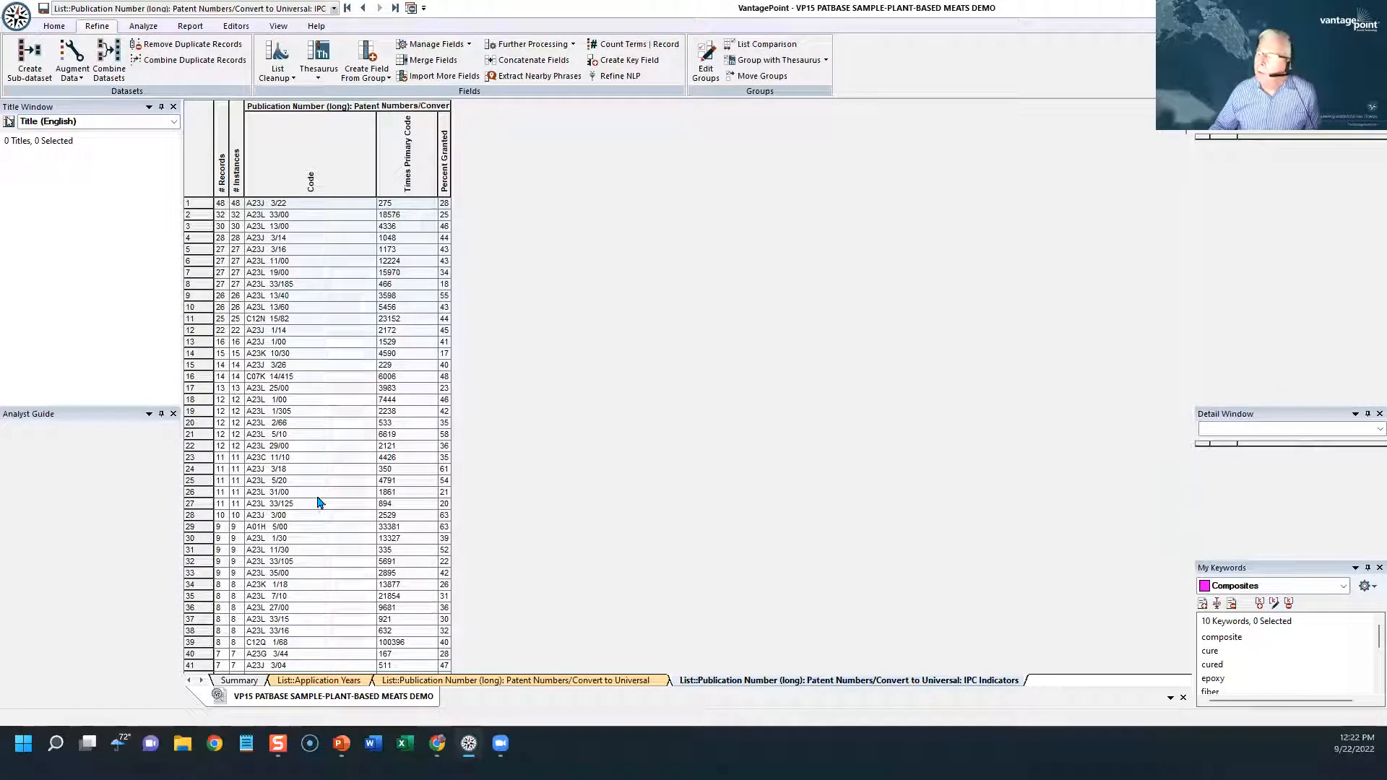
Sort the IPC Indicators list by Times Primary Code in both directions, then by Percent Granted in ascending order
{"action": "left_click", "coordinate": [416, 146]}
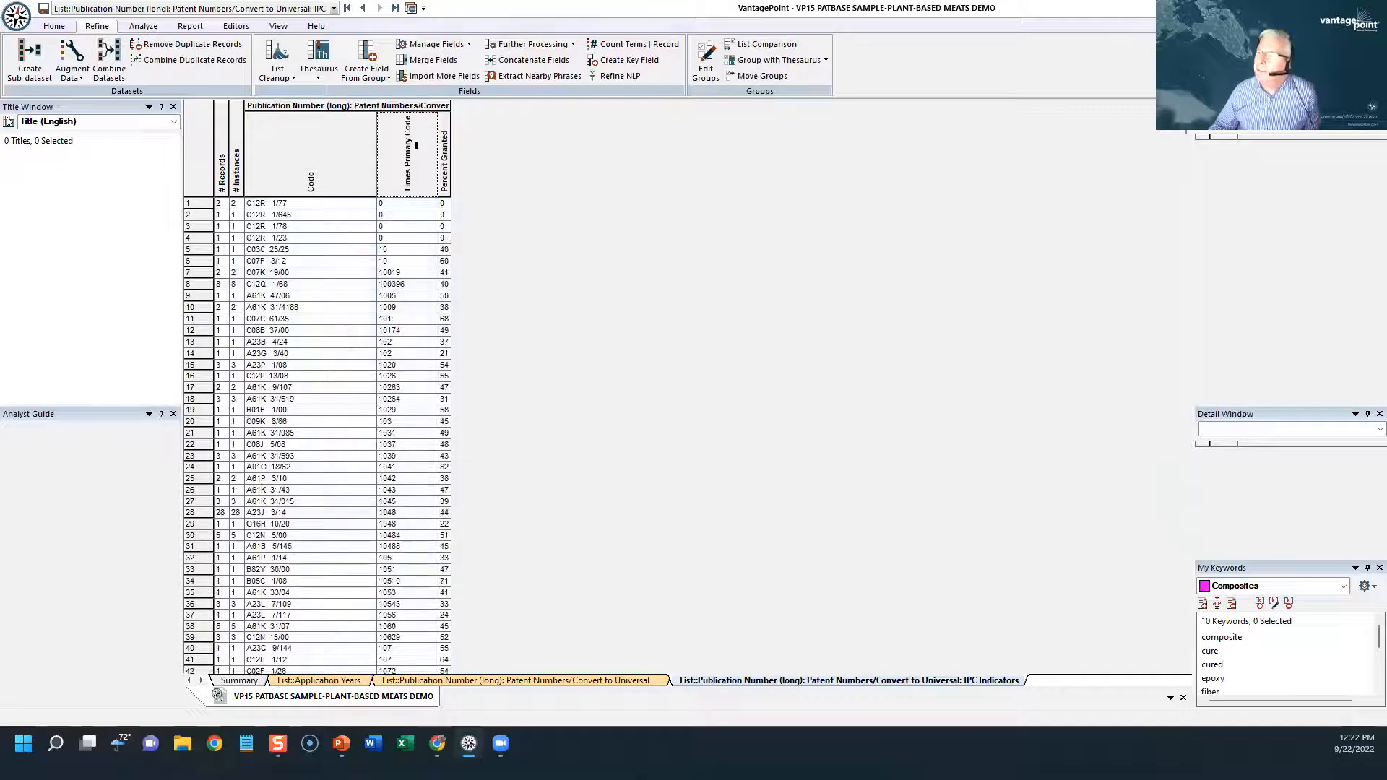
{"action": "left_click", "coordinate": [416, 145]}
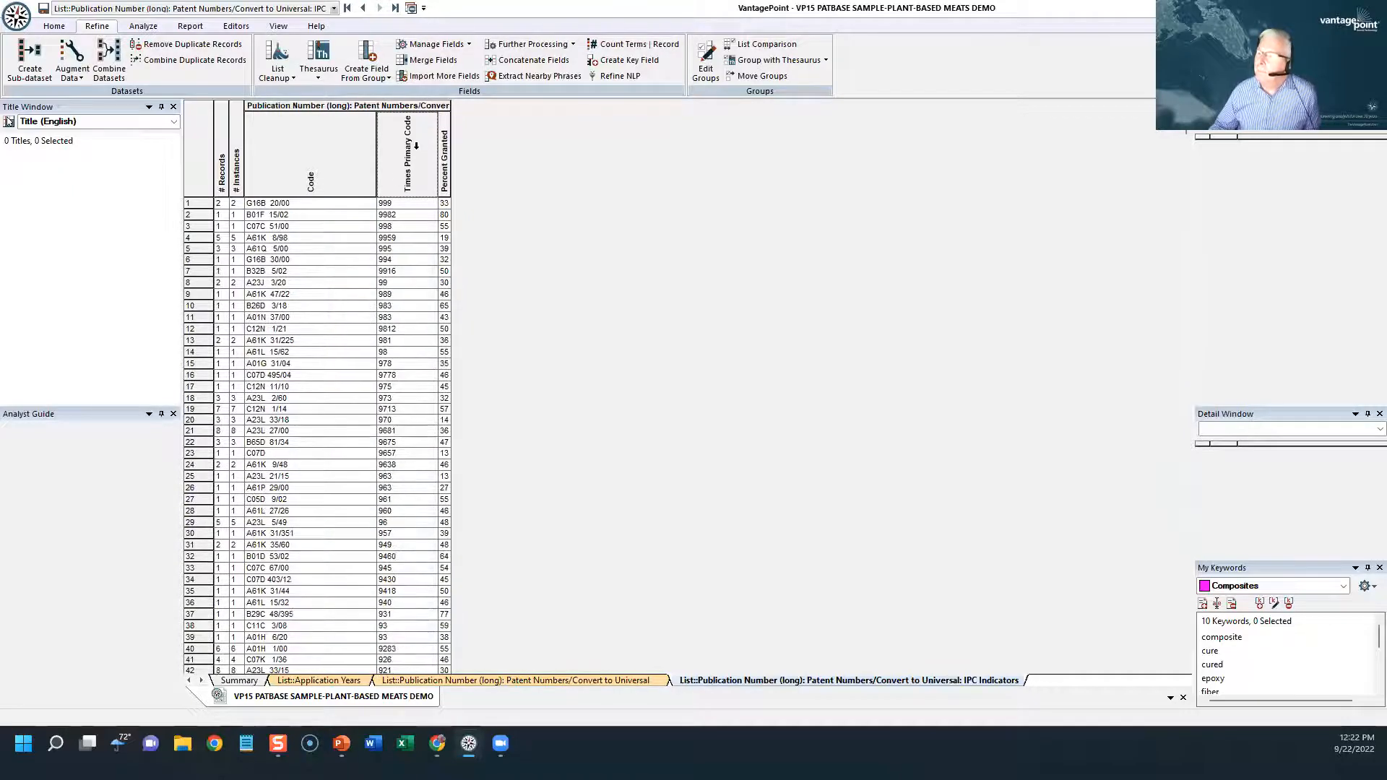
{"action": "left_click", "coordinate": [443, 147]}
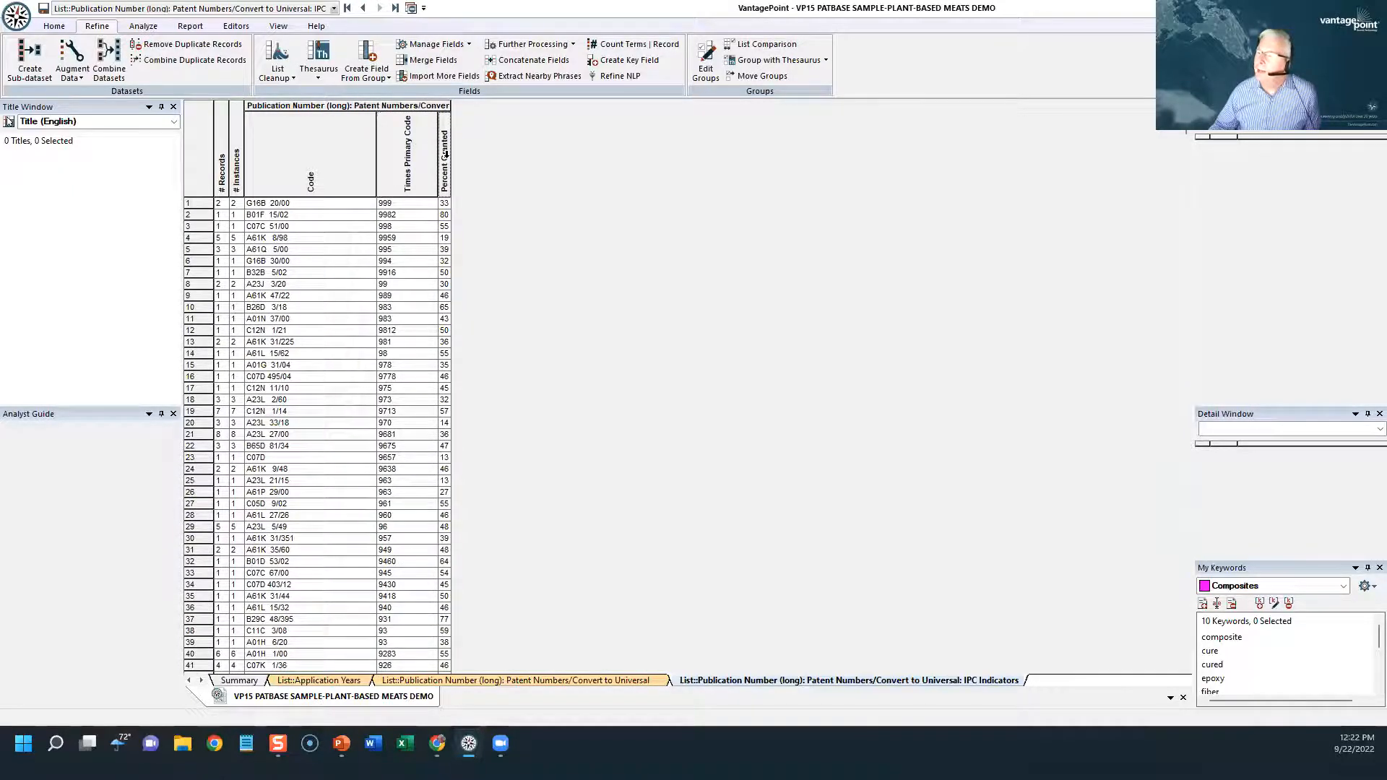
{"action": "left_click", "coordinate": [443, 154]}
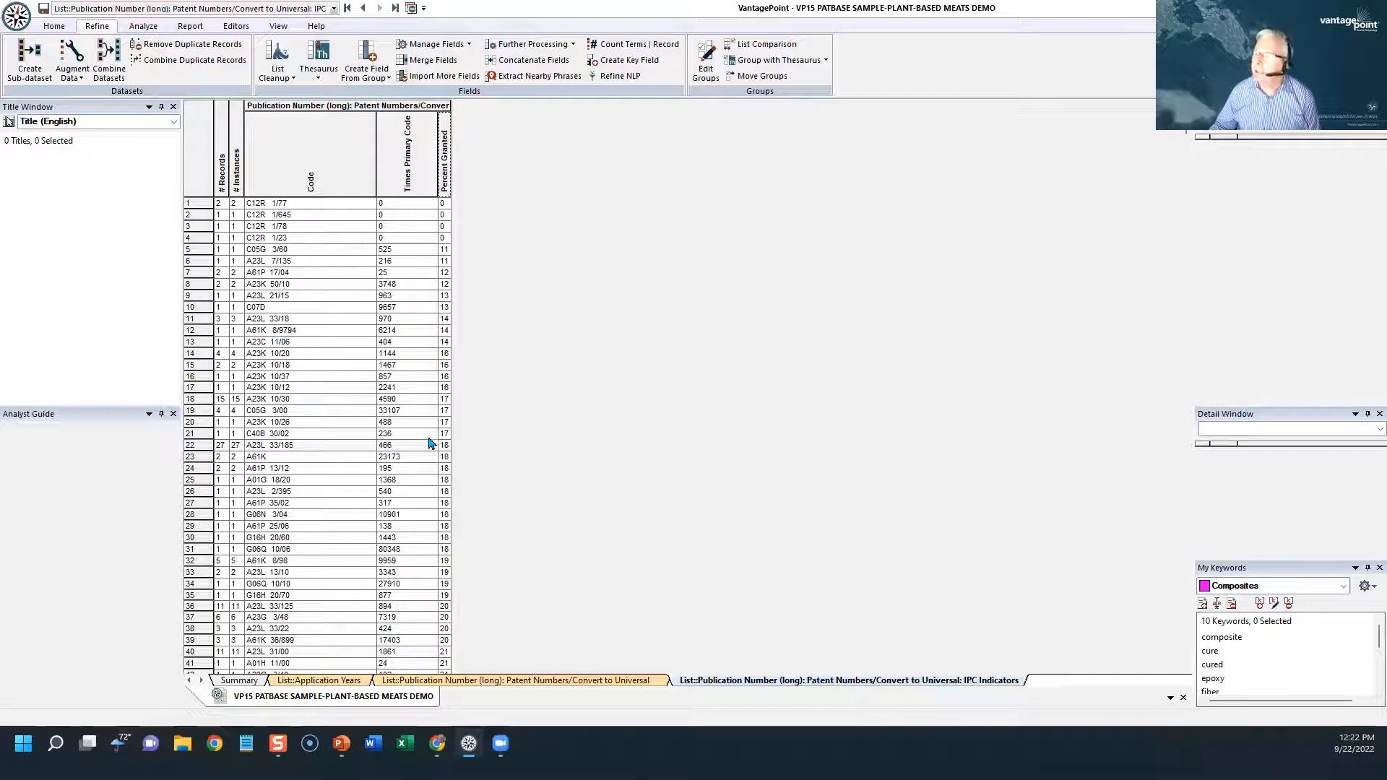
Select the C05G 3/00 entry and browse its records in Record View from LAYER-WISE AGGLOMERATED UREA GRANULES to PLANT-BASED COMPOSITIONS AND USES THEREOF, then close it
{"action": "left_click", "coordinate": [444, 412]}
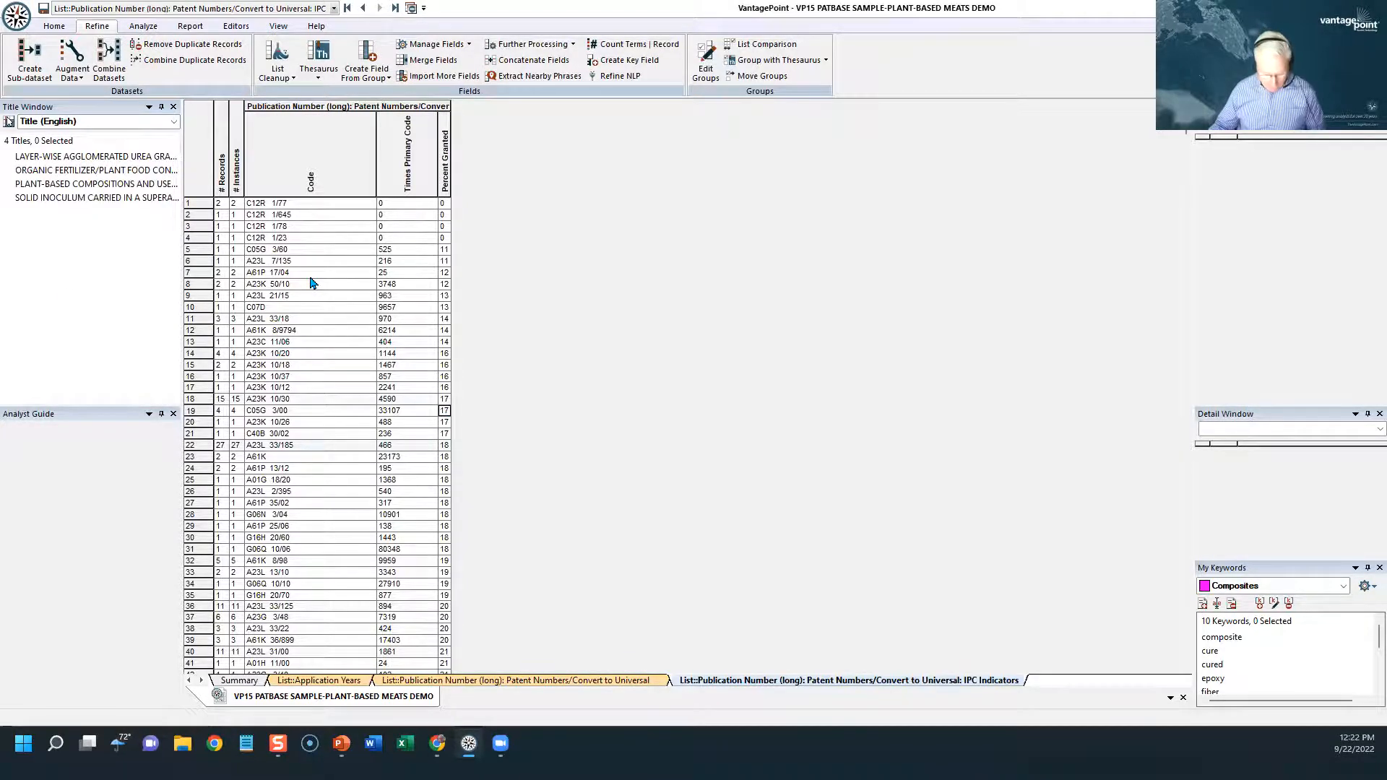
{"action": "scroll", "coordinate": [312, 283], "scroll_direction": "down", "scroll_amount": 5}
{"action": "scroll", "coordinate": [306, 281], "scroll_direction": "up", "scroll_amount": 5}
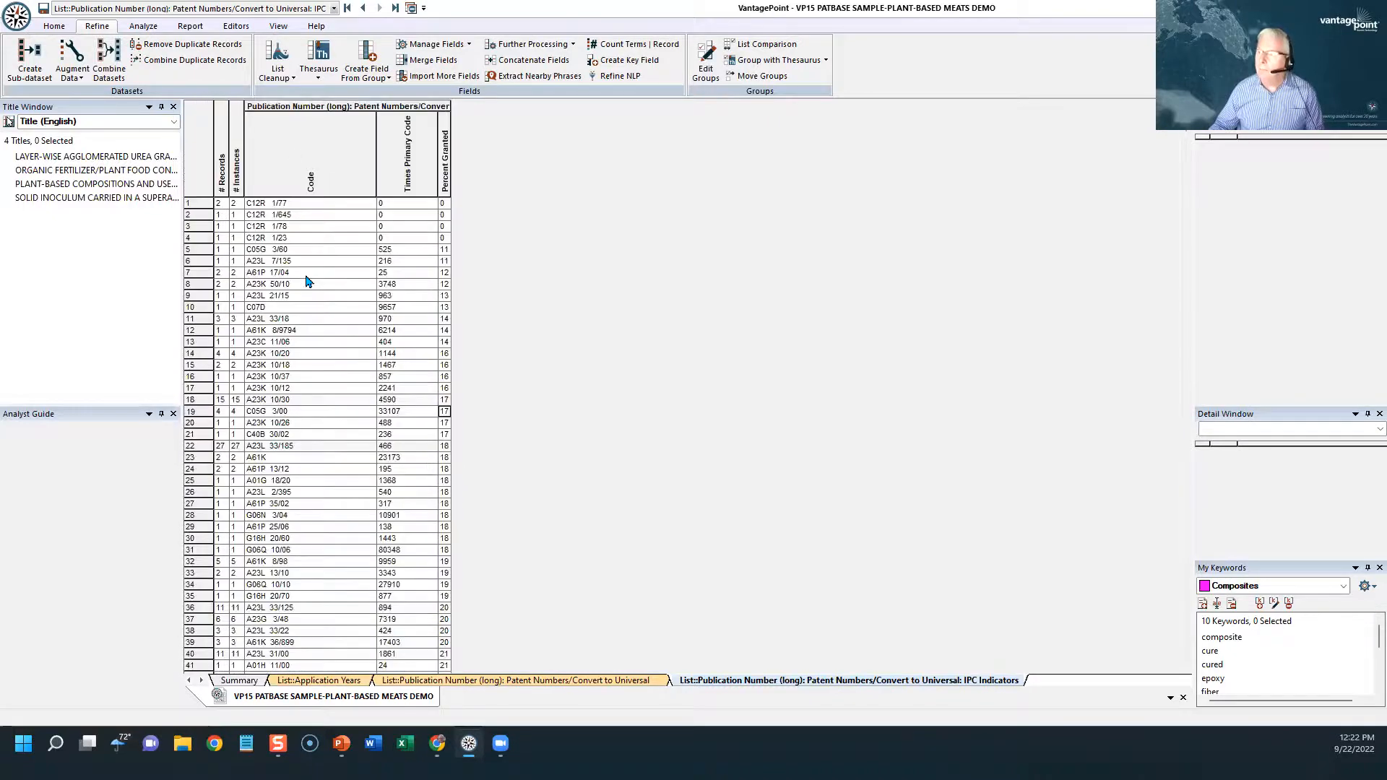
{"action": "scroll", "coordinate": [306, 282], "scroll_direction": "up", "scroll_amount": 1}
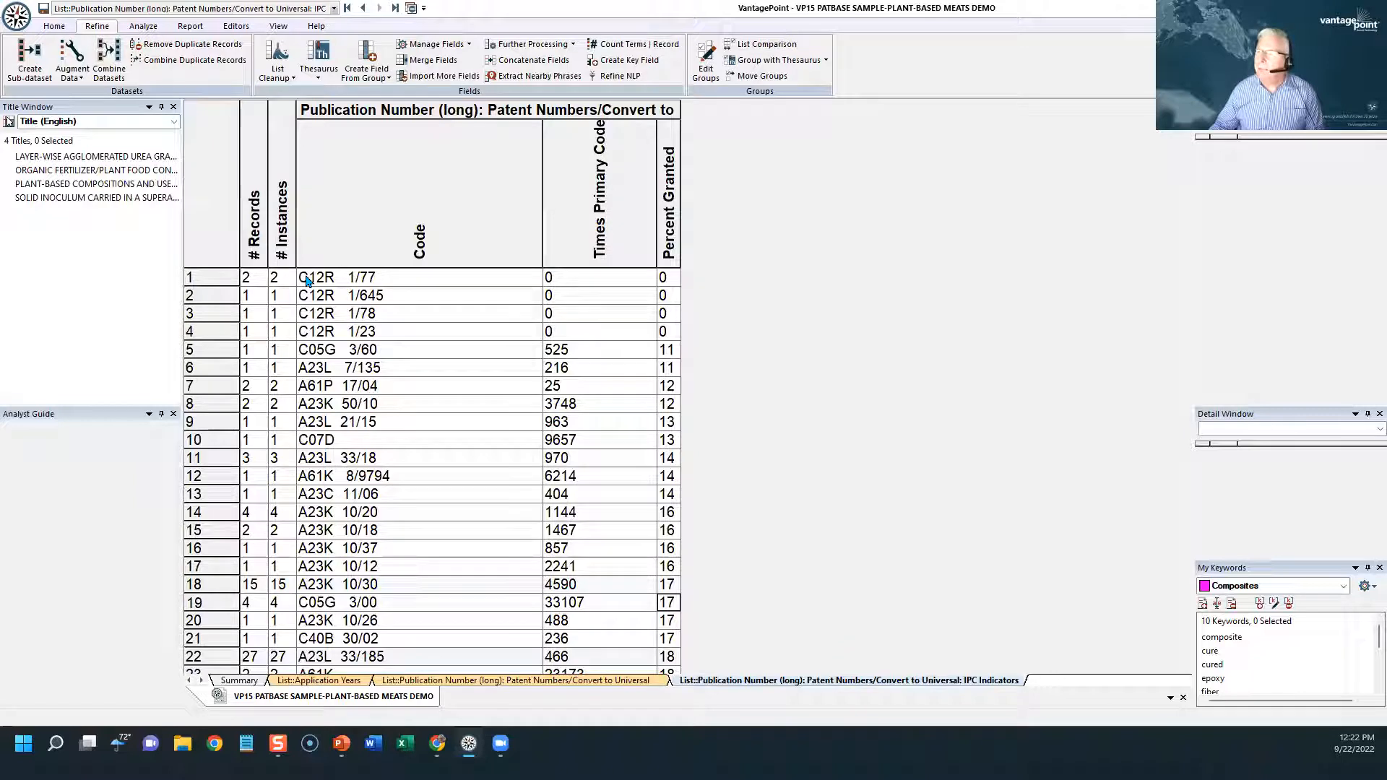
{"action": "left_click", "coordinate": [78, 157]}
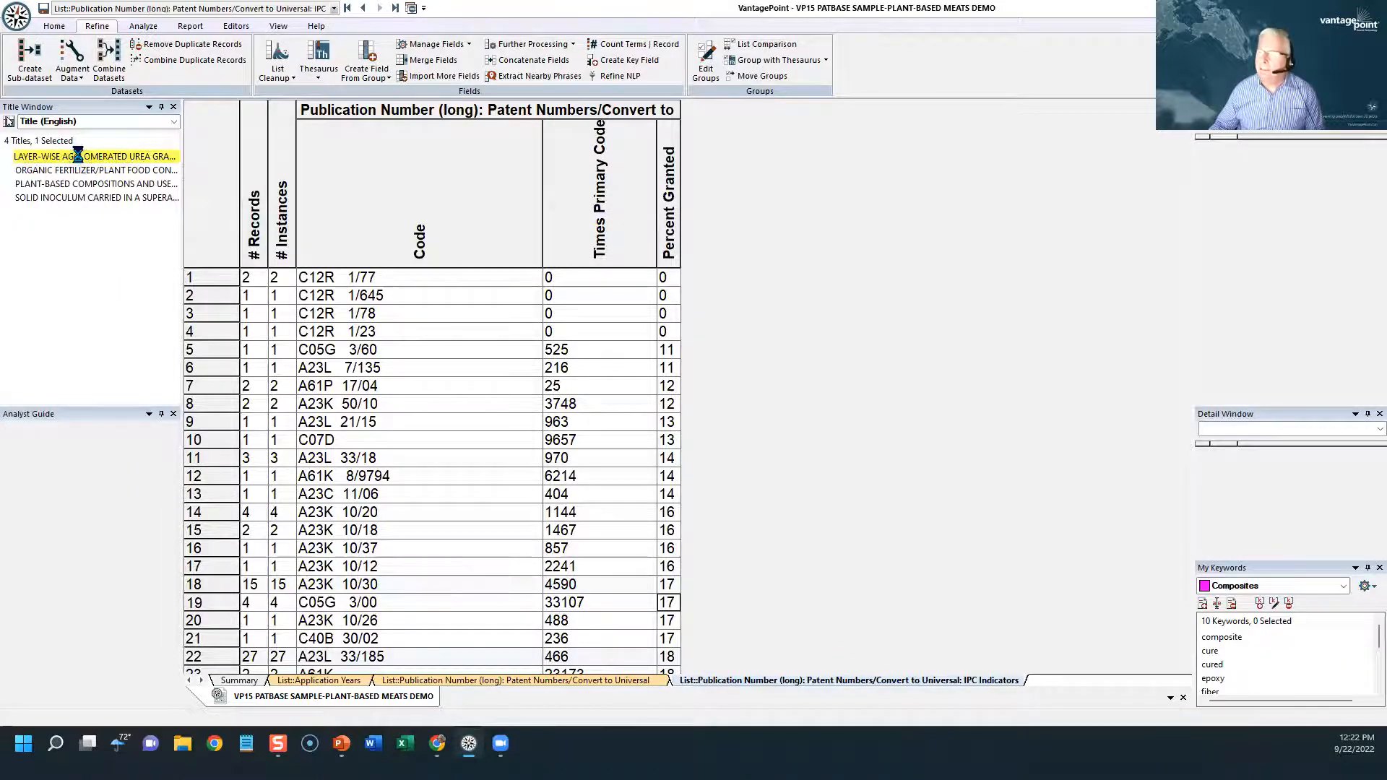
{"action": "left_click", "coordinate": [9, 121]}
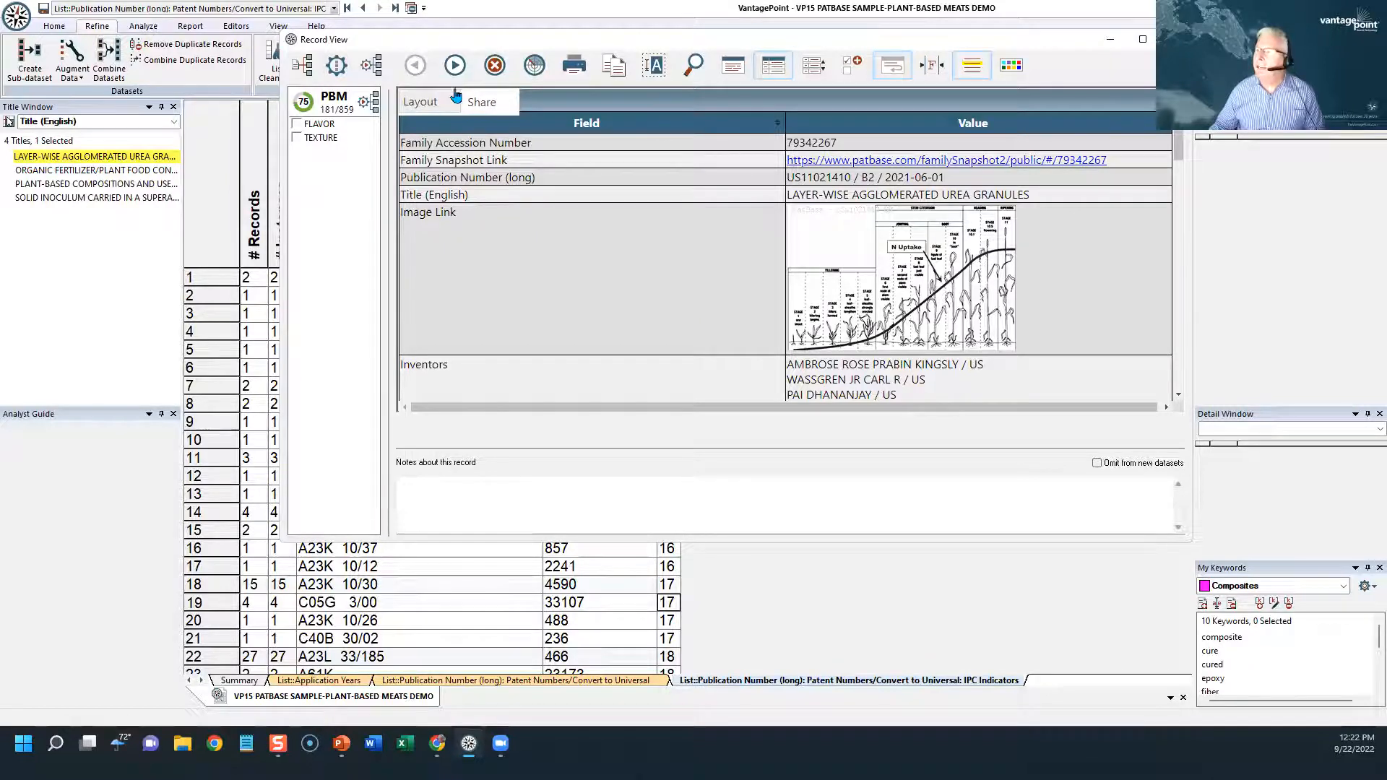
{"action": "left_click", "coordinate": [455, 66]}
{"action": "left_click", "coordinate": [455, 66]}
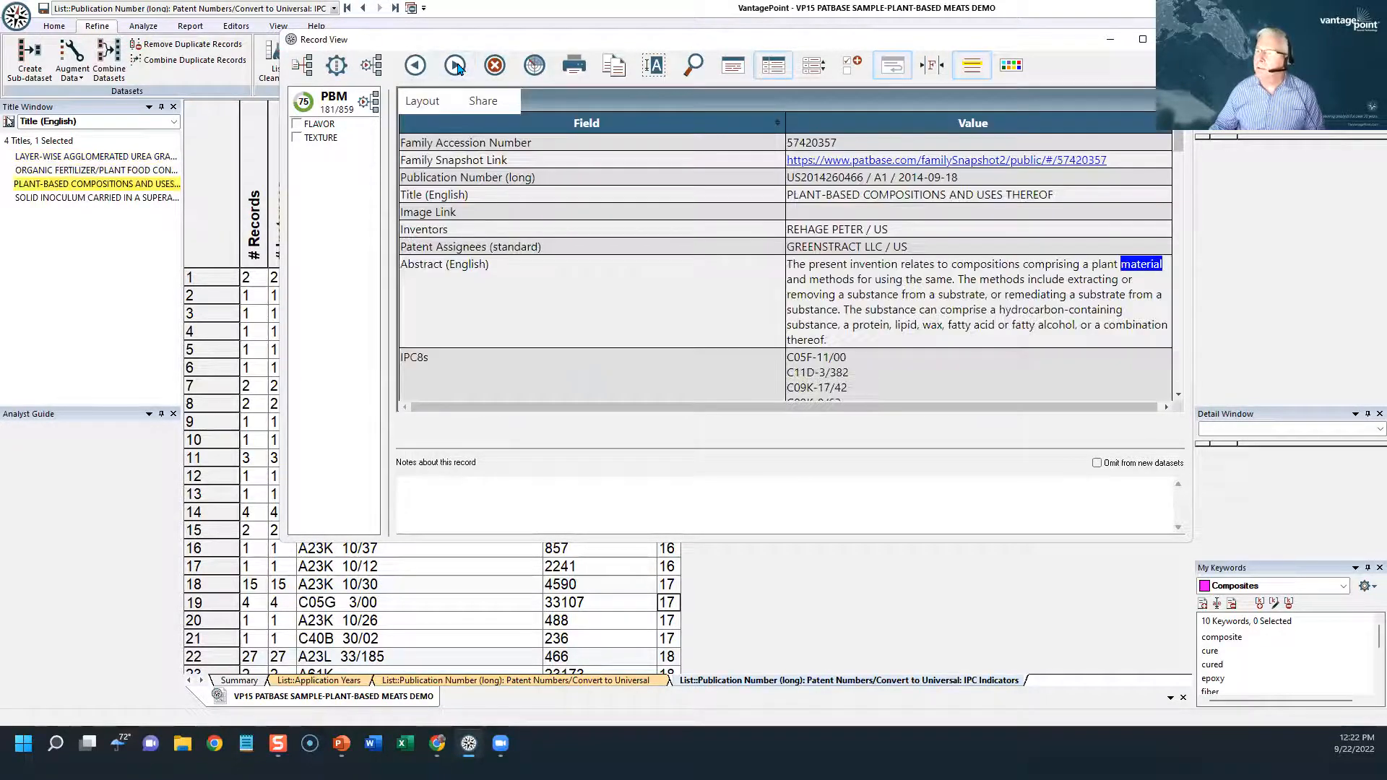
{"action": "left_click", "coordinate": [1174, 39]}
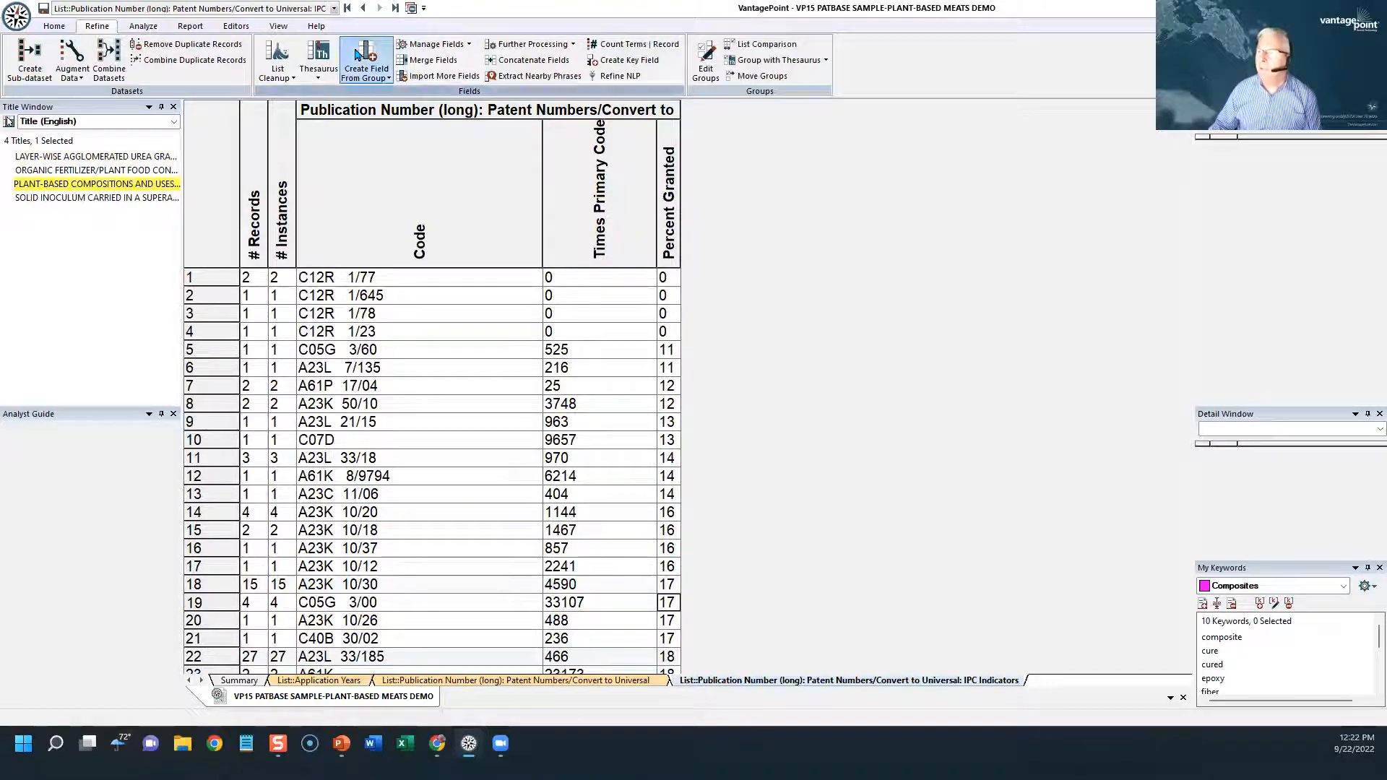
Return to the Summary sheet and clear the PUBLICA field filter
{"action": "left_click", "coordinate": [347, 7]}
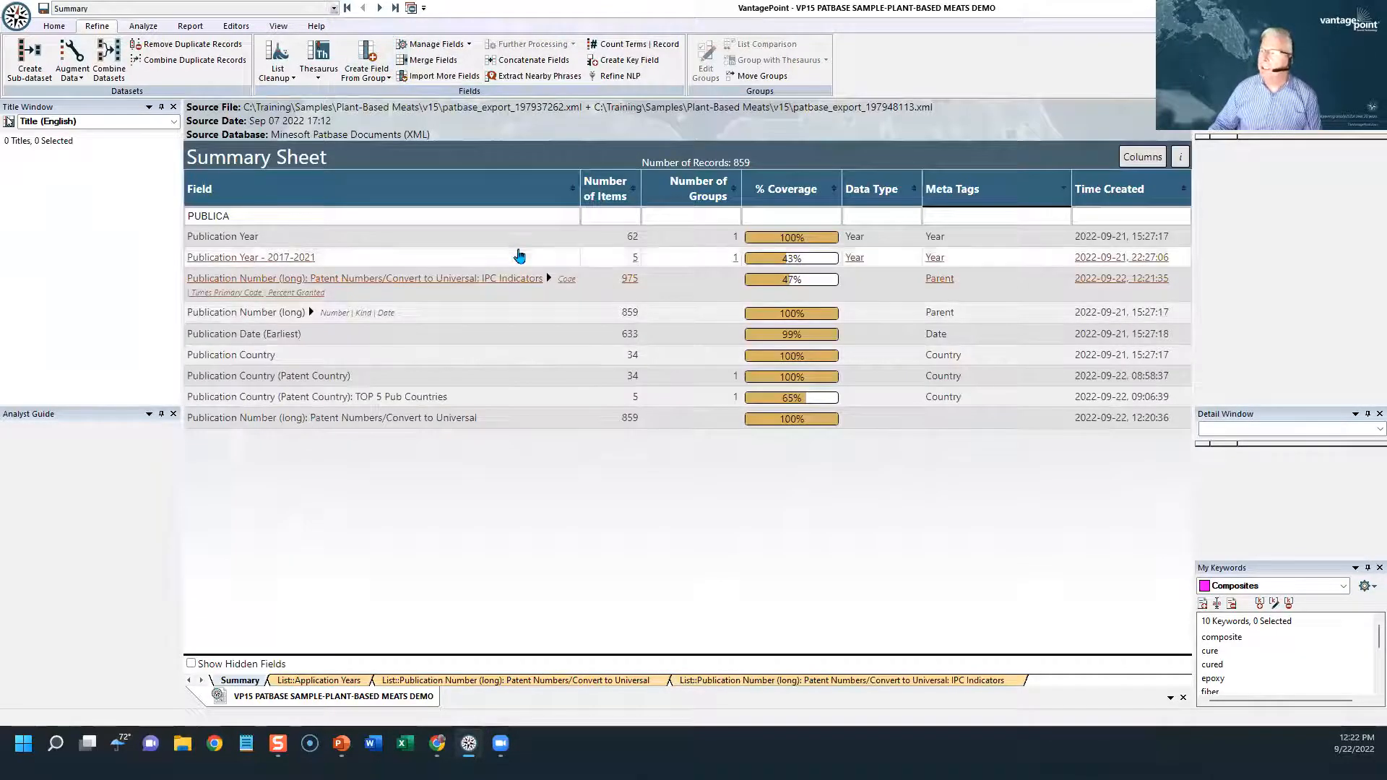
{"action": "left_click", "coordinate": [570, 223]}
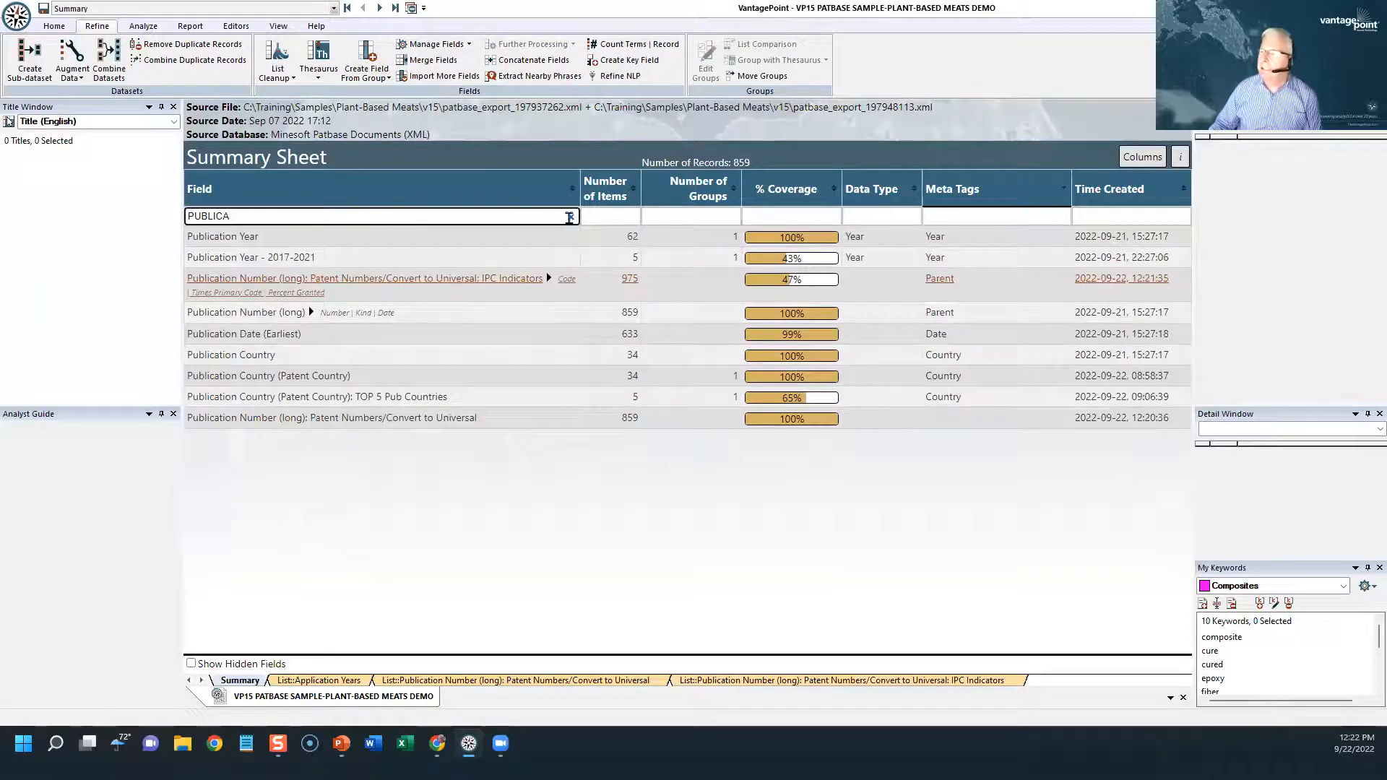
{"action": "left_click", "coordinate": [569, 218]}
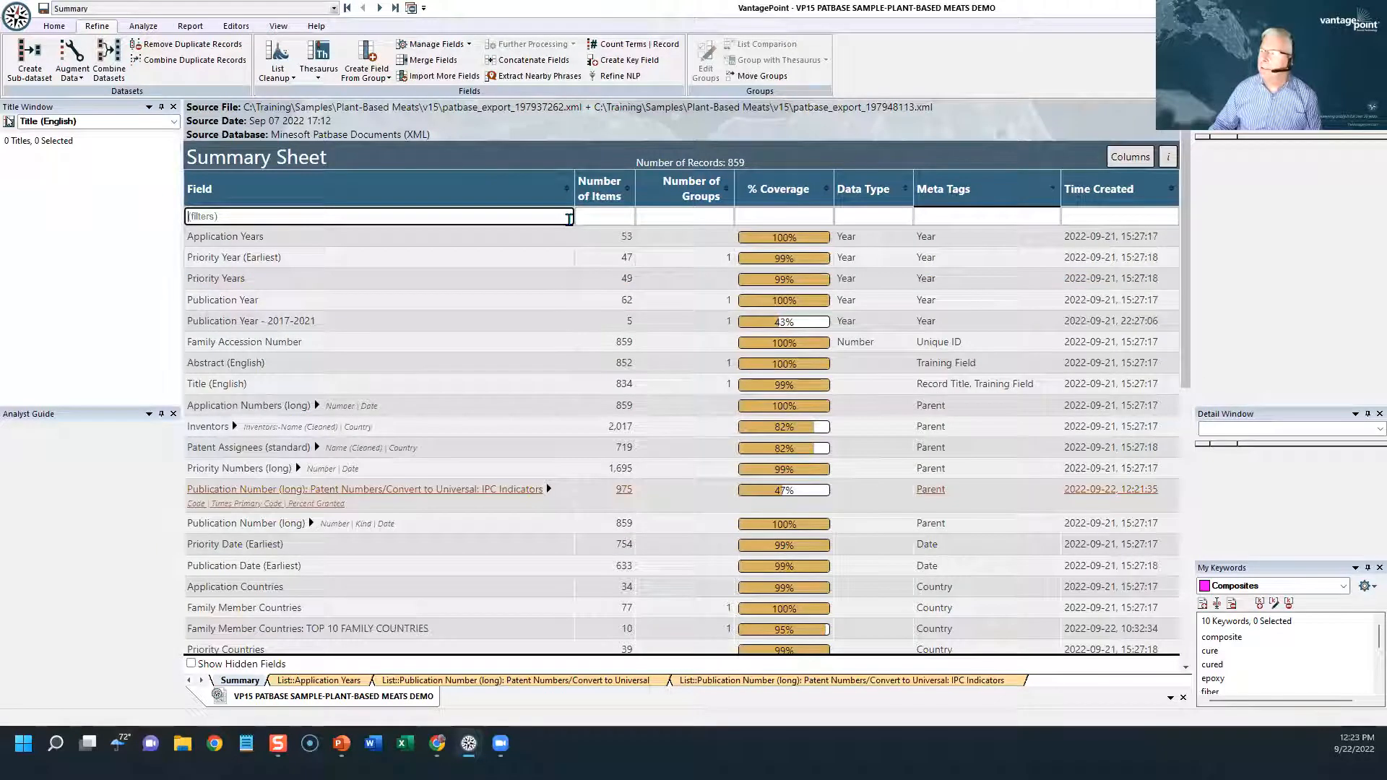
Open the Abstract (English) (NLP) (Phrases) NLP Refined list and select all items in its TEXTURE group
{"action": "scroll", "coordinate": [426, 404], "scroll_direction": "down", "scroll_amount": 5}
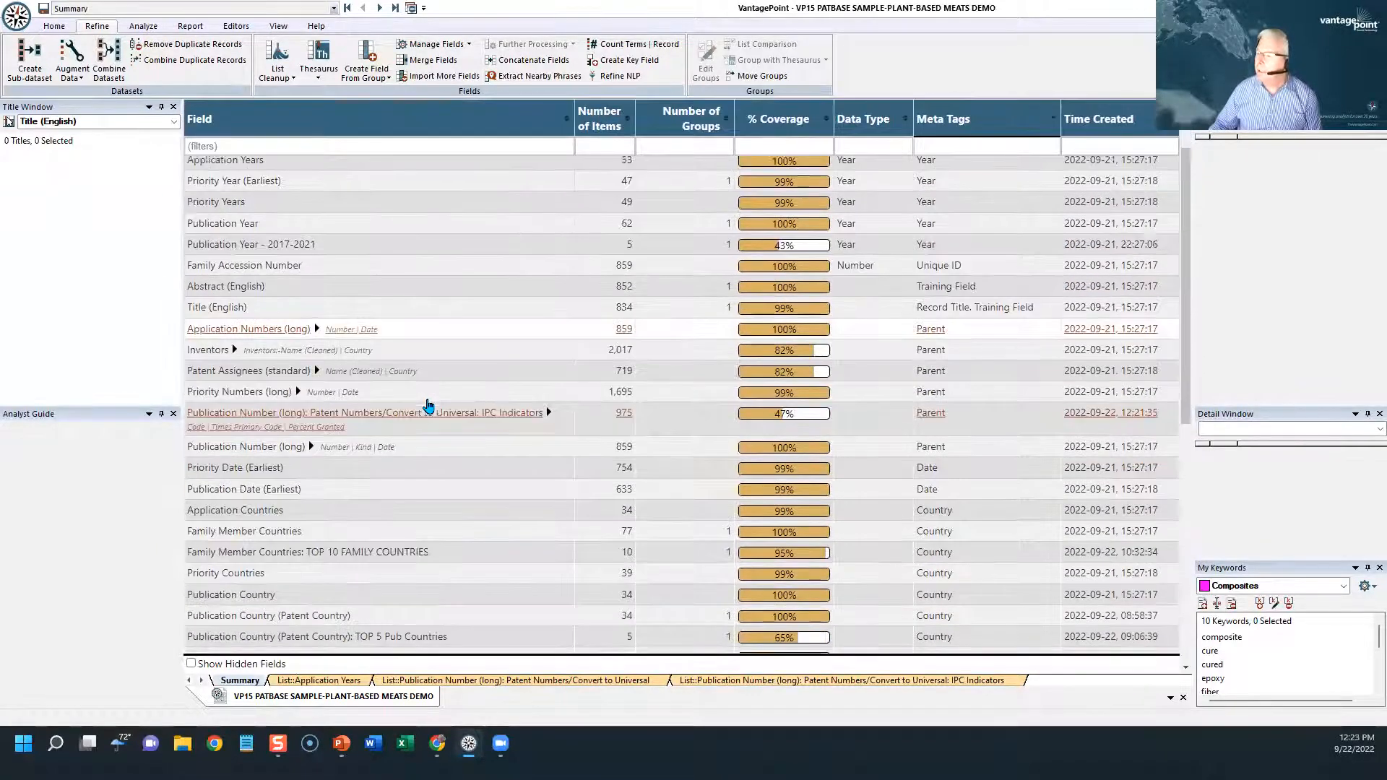
{"action": "scroll", "coordinate": [428, 406], "scroll_direction": "down", "scroll_amount": 3}
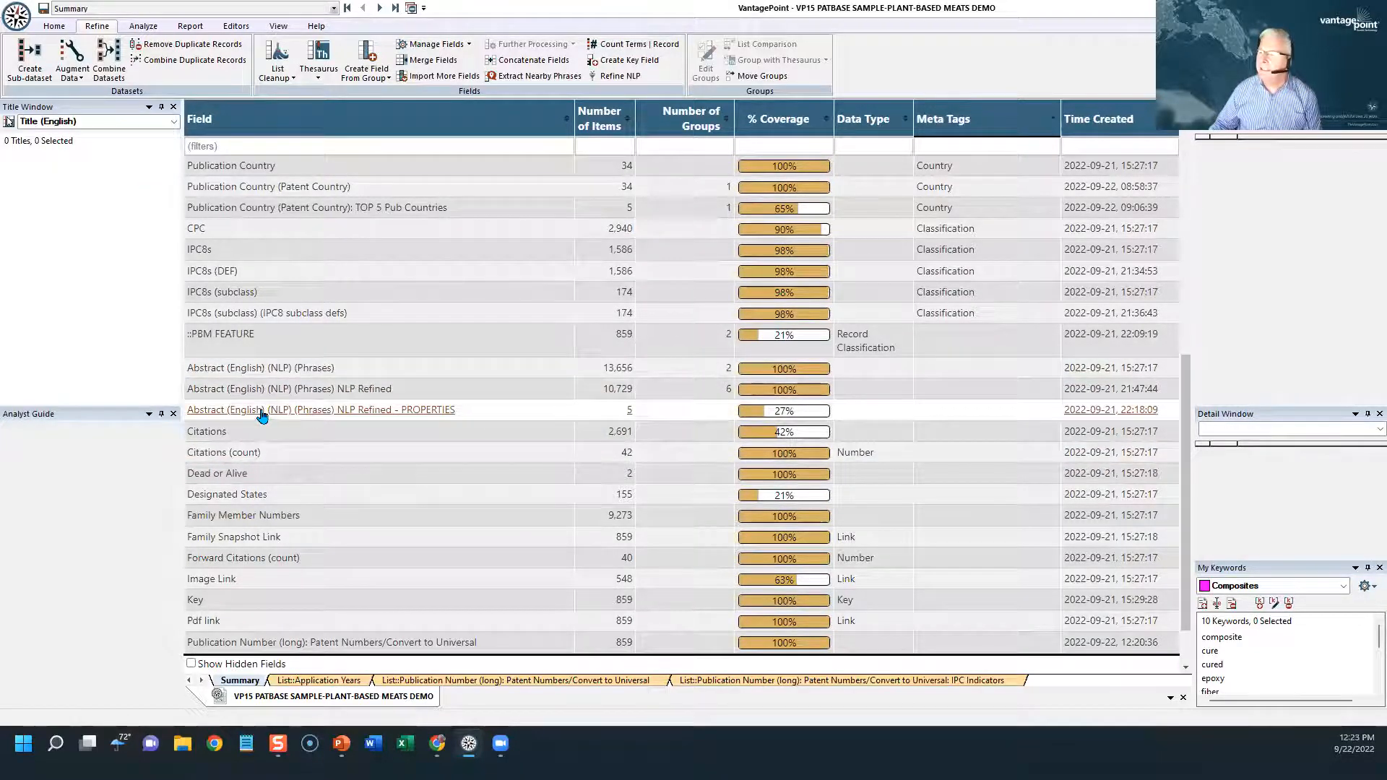
{"action": "left_click", "coordinate": [247, 392]}
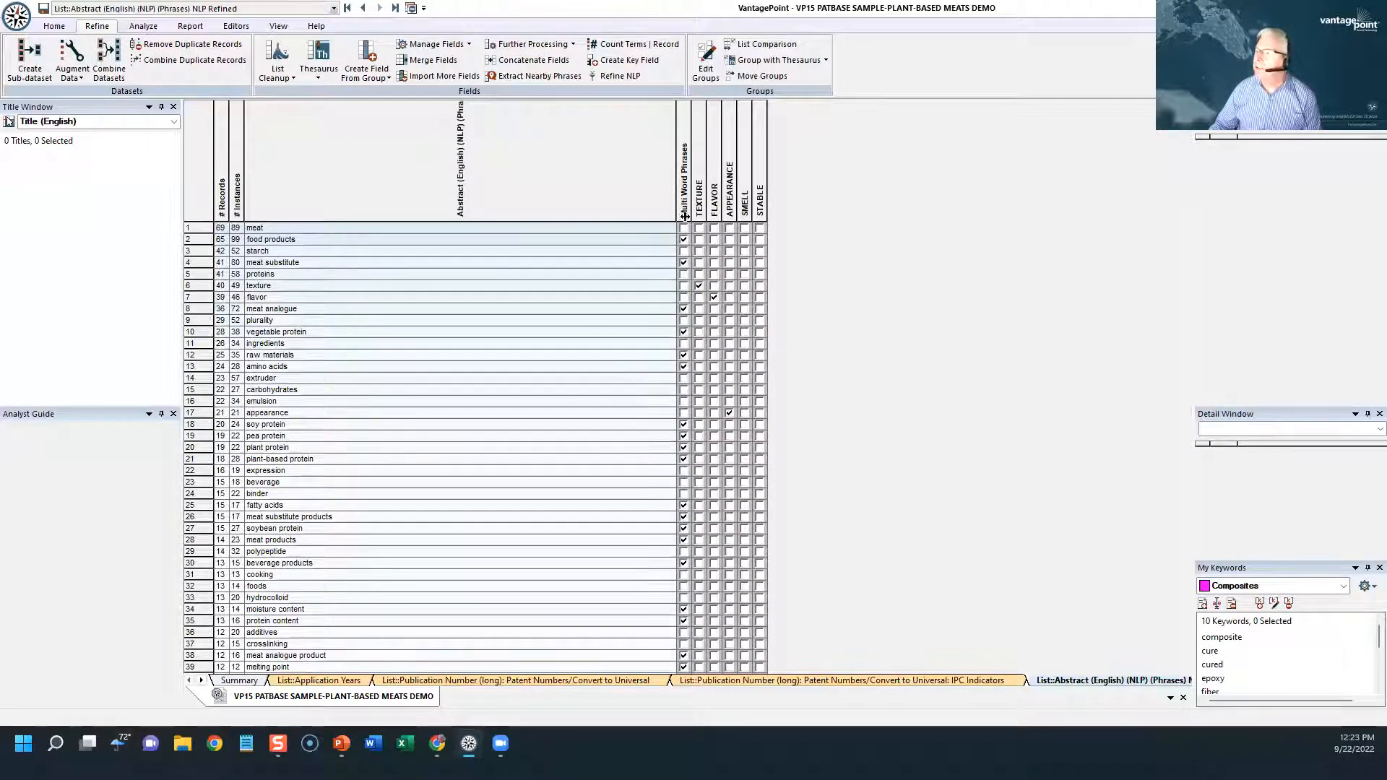
{"action": "left_click", "coordinate": [698, 196]}
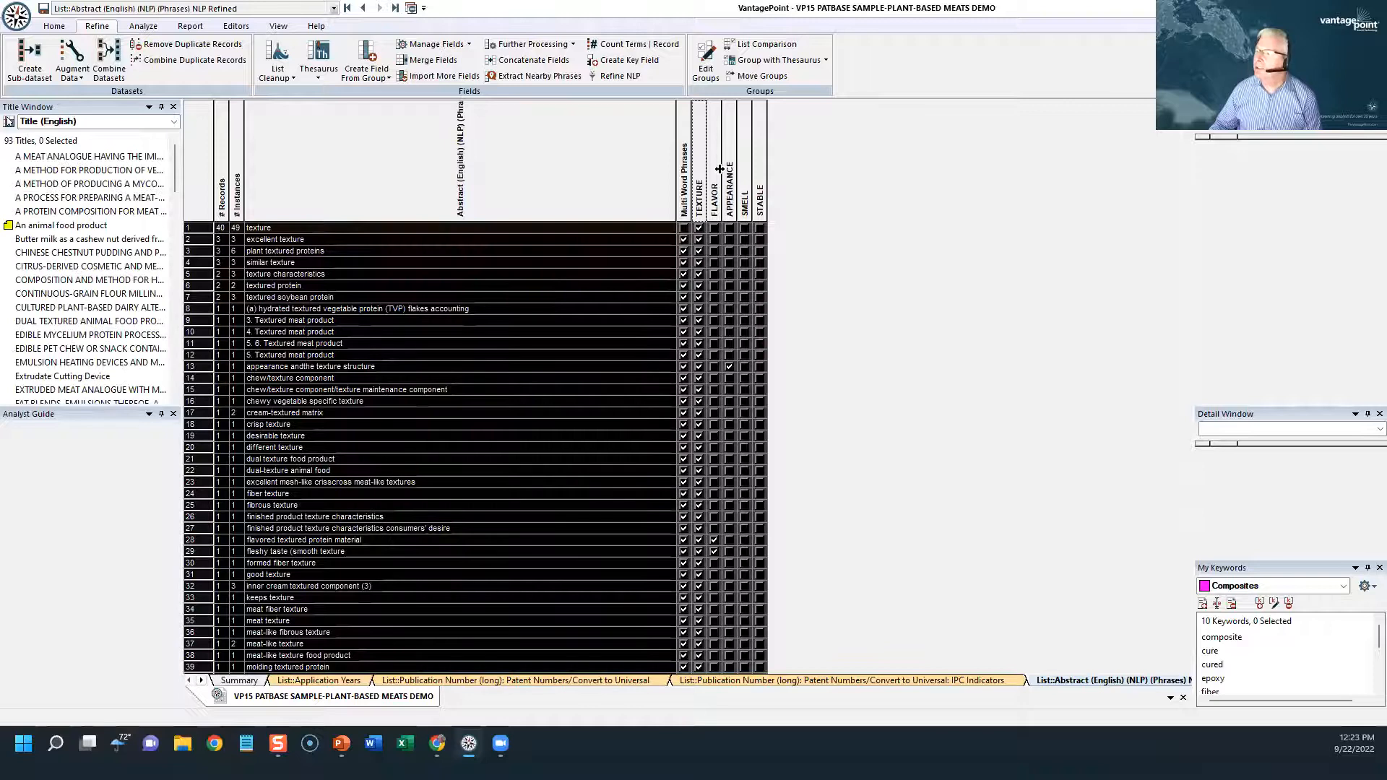
Select all items in the FLAVOR group, clear that selection, and select the flavor components phrase
{"action": "left_click", "coordinate": [713, 168]}
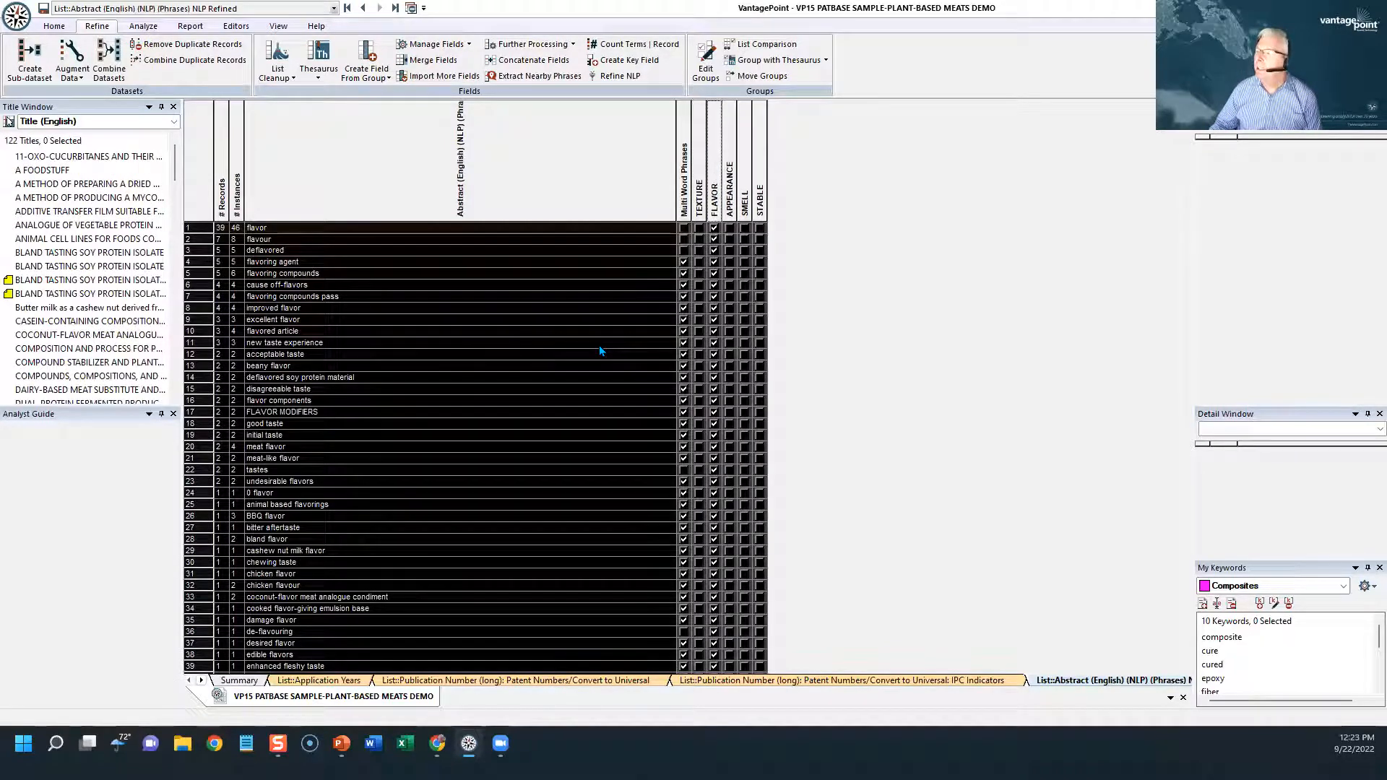
{"action": "left_click", "coordinate": [448, 388]}
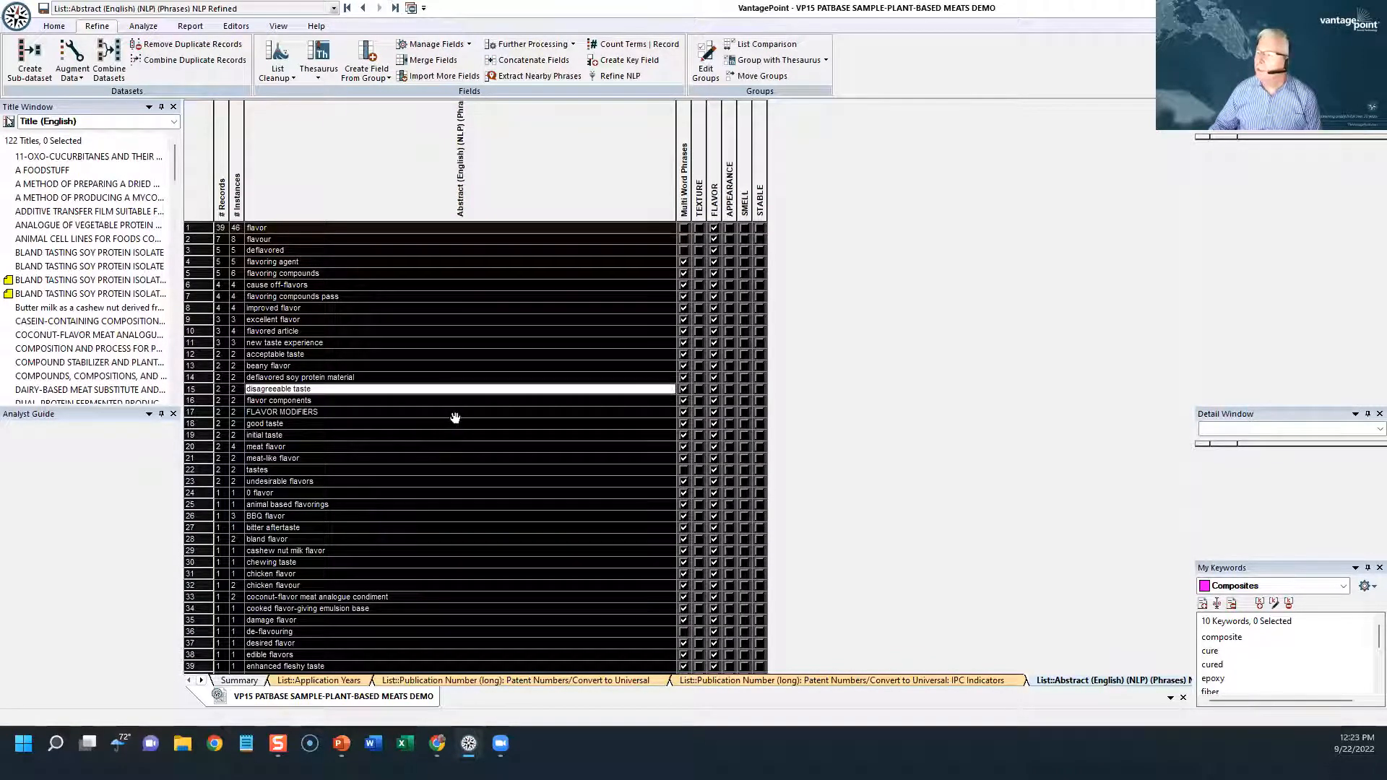
{"action": "left_click", "coordinate": [500, 174]}
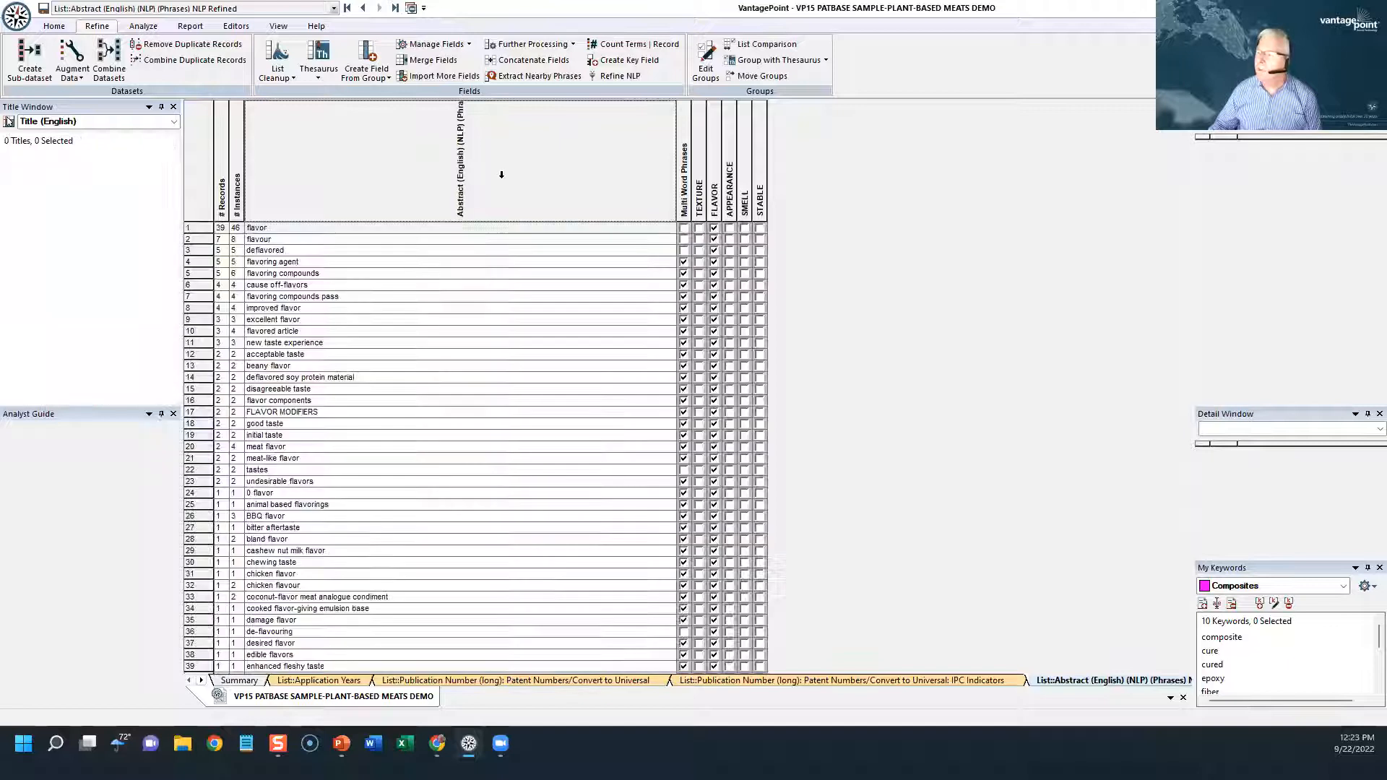
{"action": "left_click", "coordinate": [458, 397]}
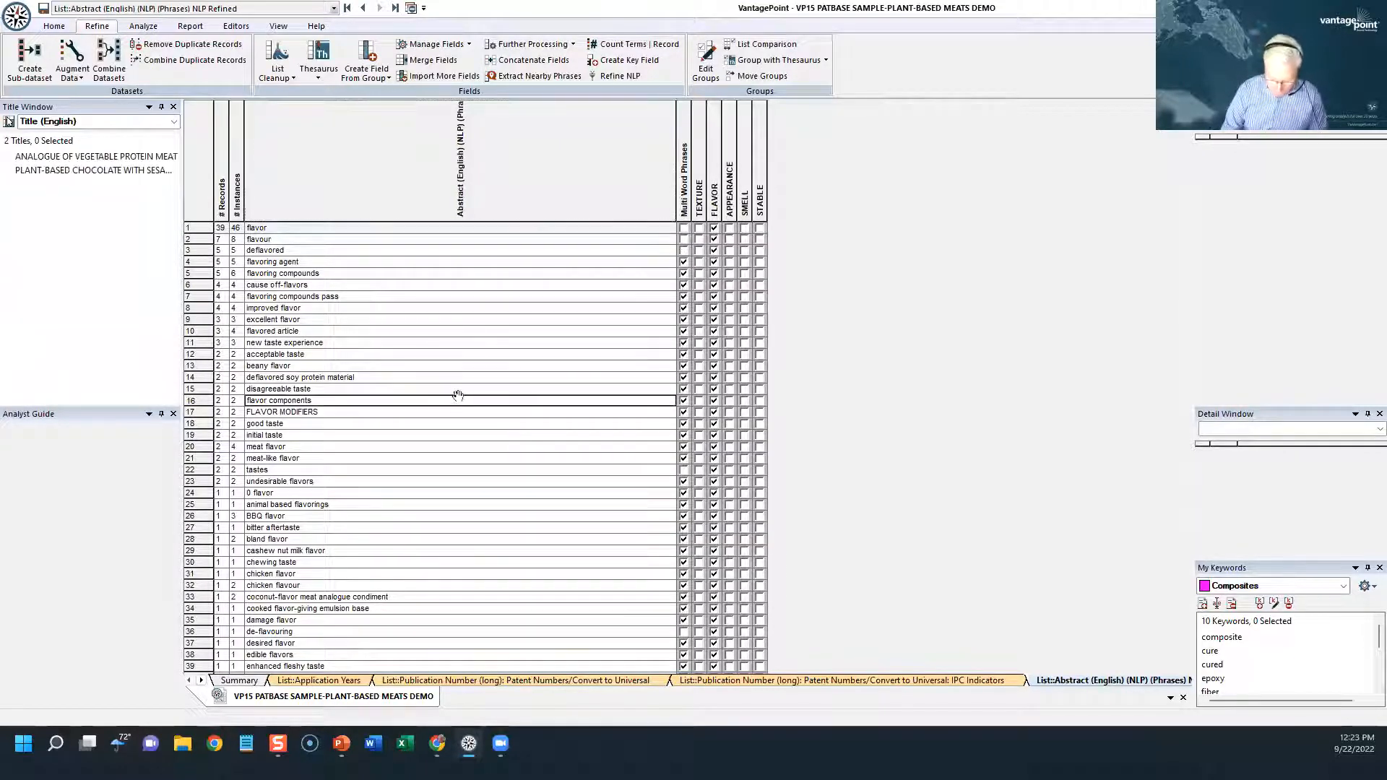
Find and select all phrases containing PRODUCTION, add them to a new group named PRODUCTION, and close the search
{"action": "key", "text": "ctrl+f"}
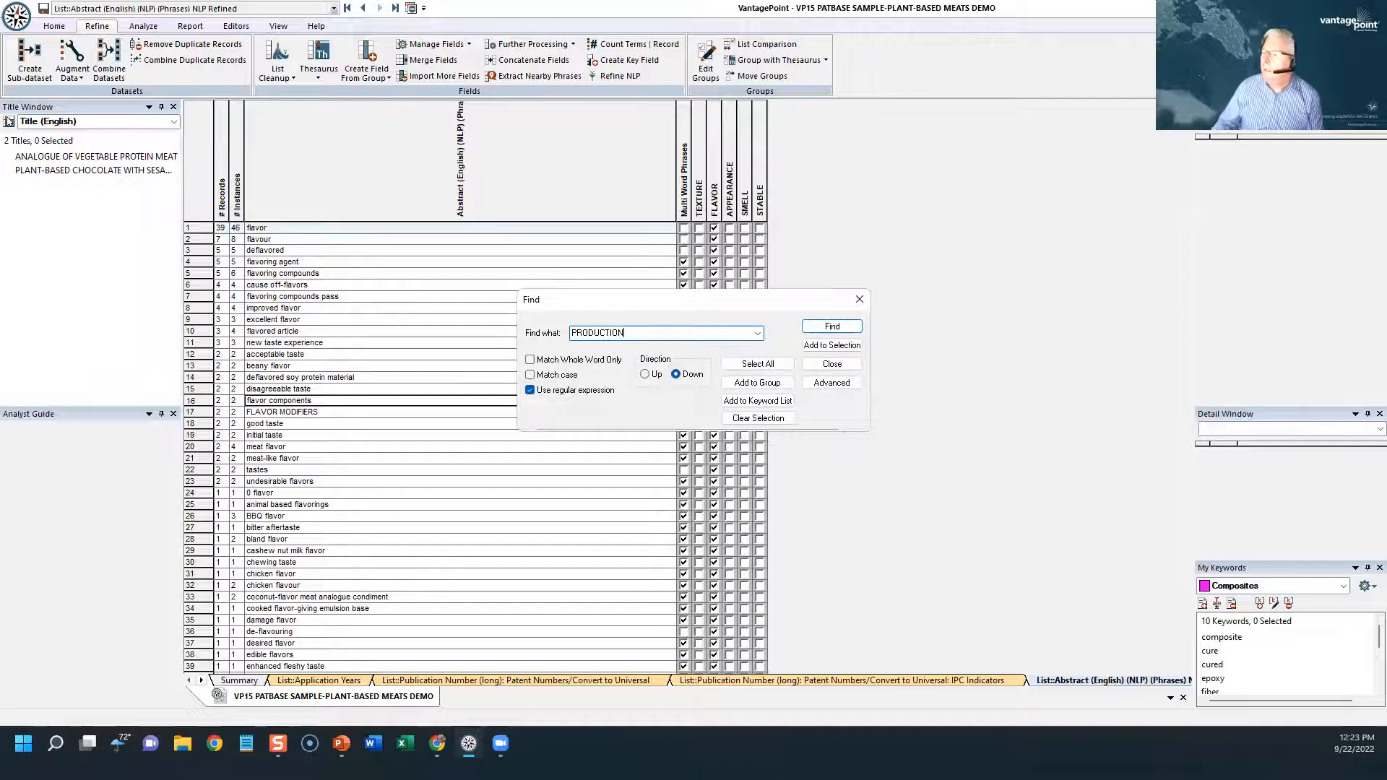
{"action": "left_click", "coordinate": [757, 364]}
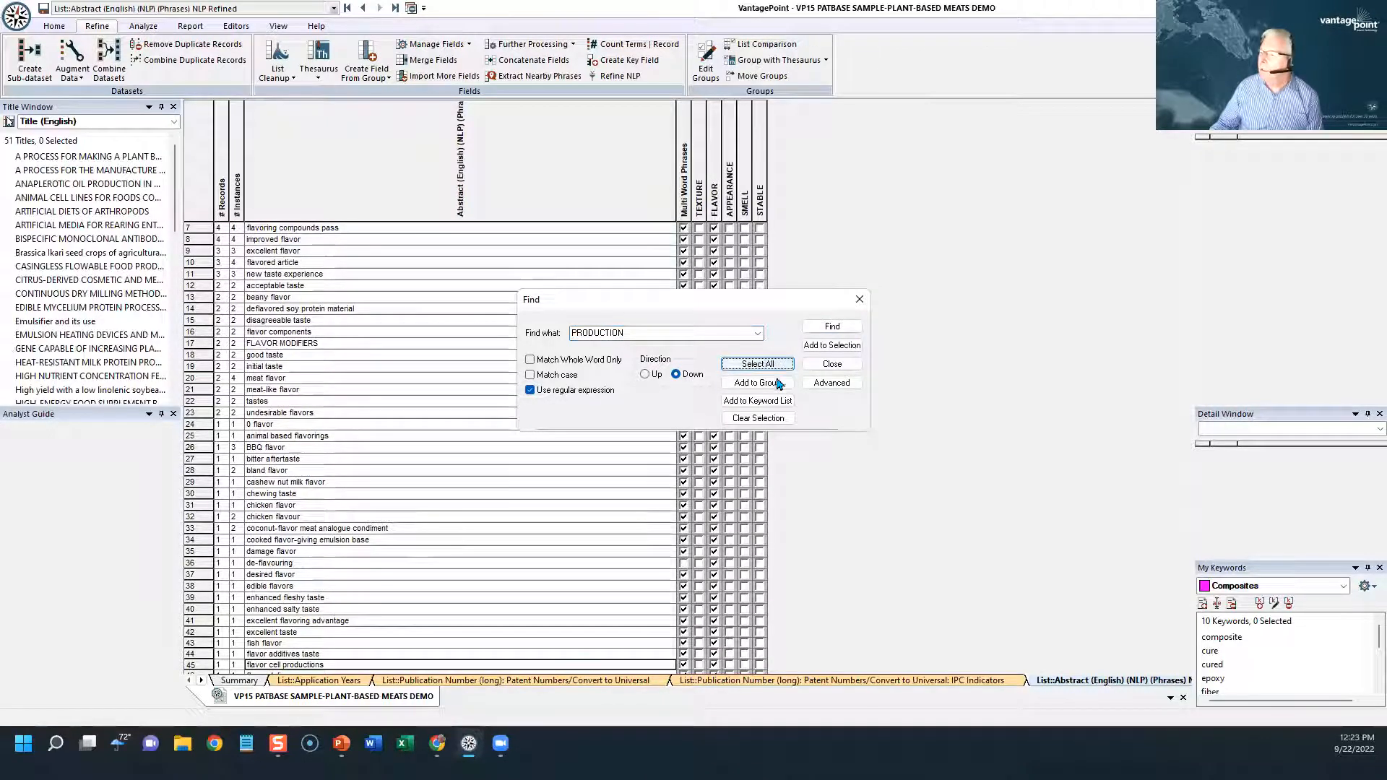
{"action": "left_click", "coordinate": [757, 382]}
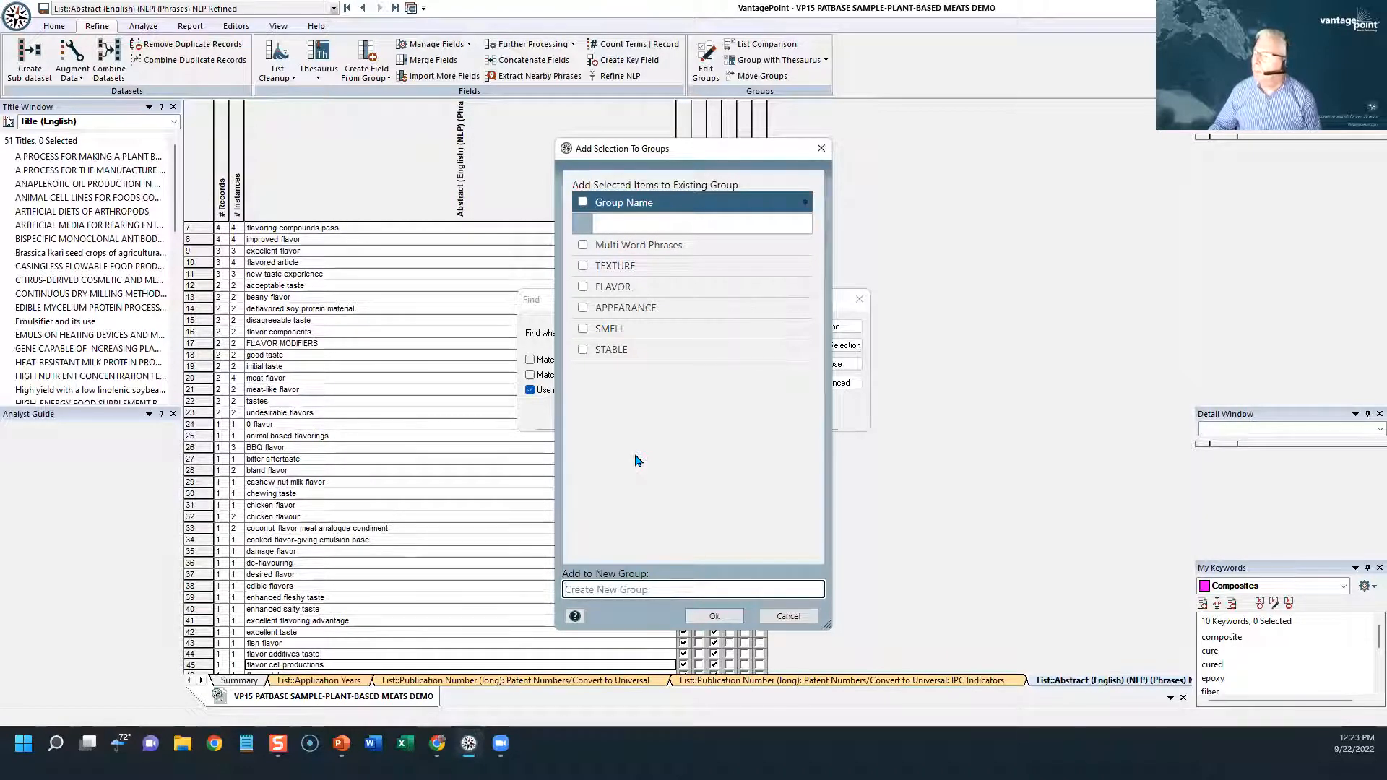
{"action": "type", "text": "STA"}
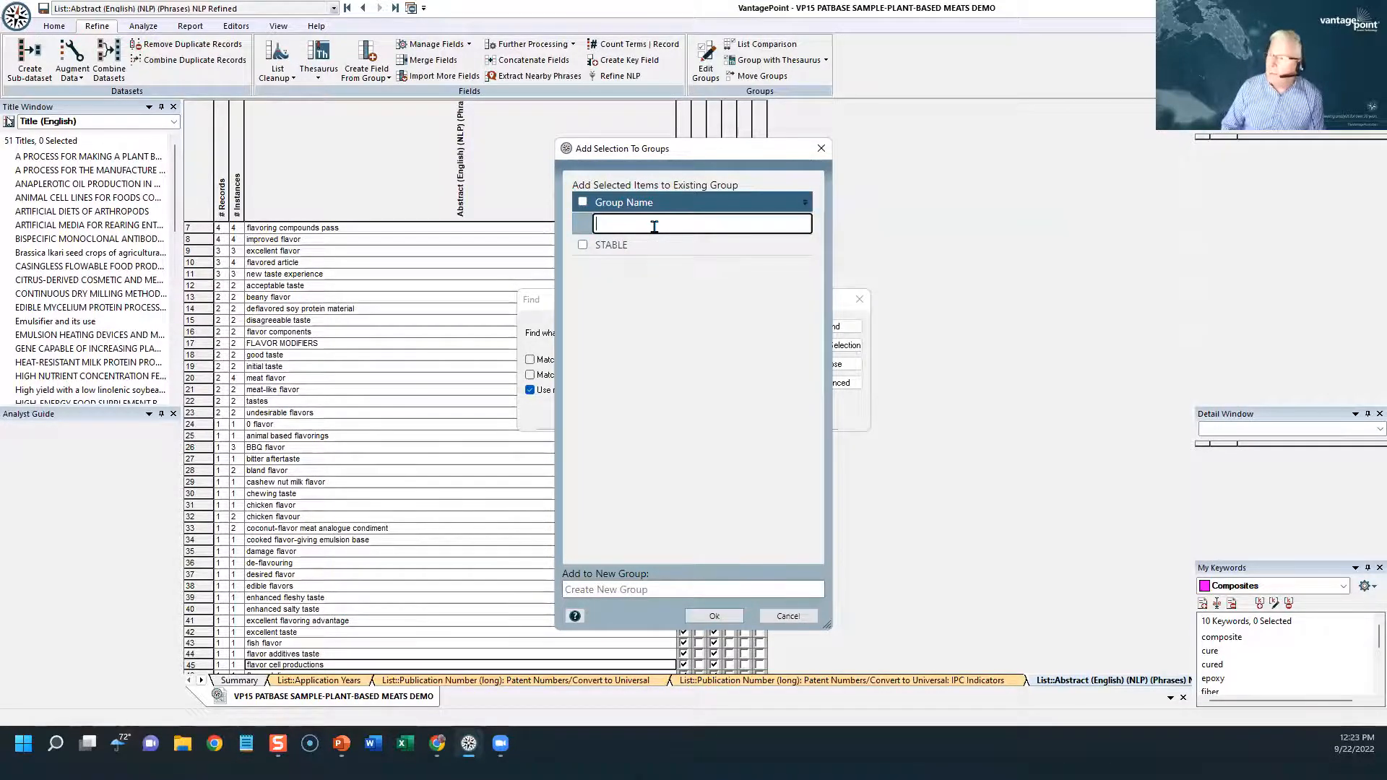
{"action": "left_click", "coordinate": [710, 590]}
{"action": "type", "text": "P"}
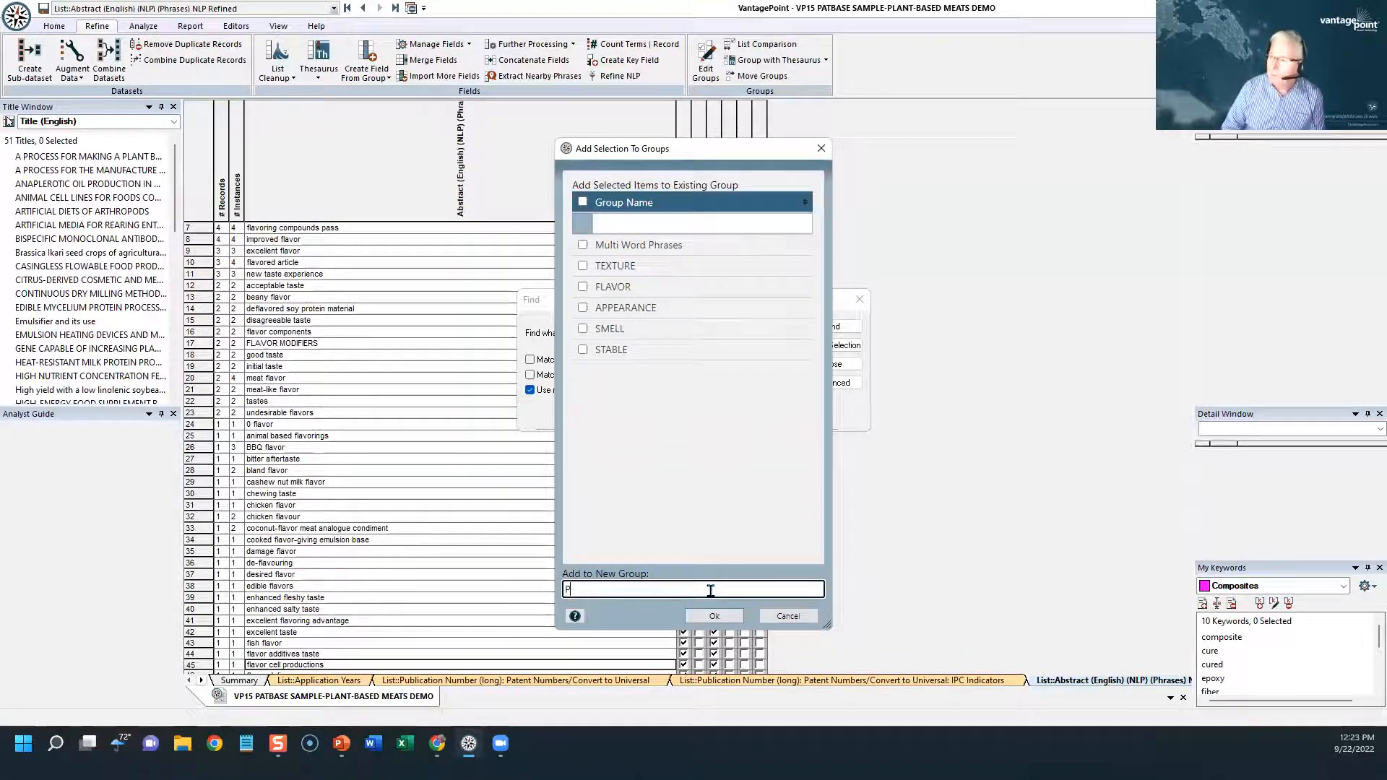
{"action": "type", "text": "RODUC"}
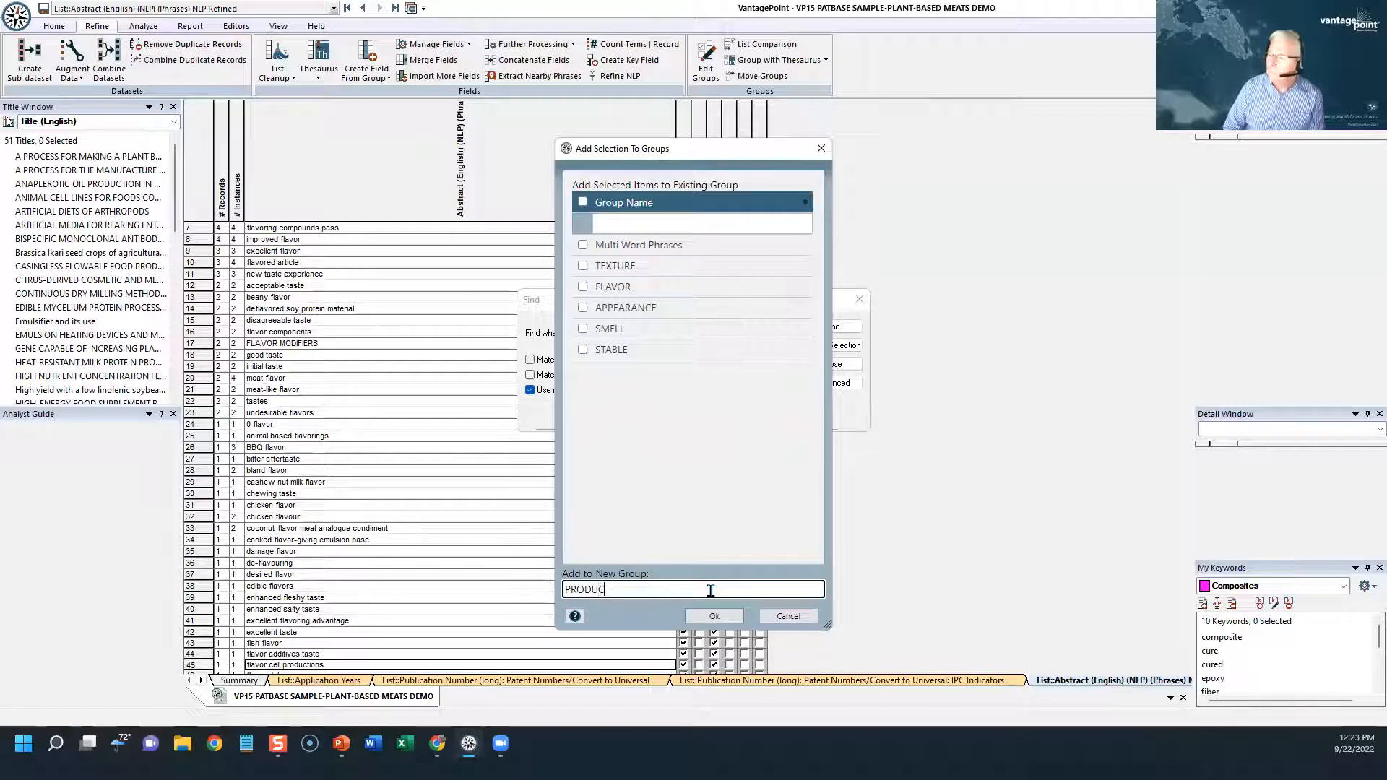
{"action": "type", "text": "TION"}
{"action": "left_click", "coordinate": [715, 617]}
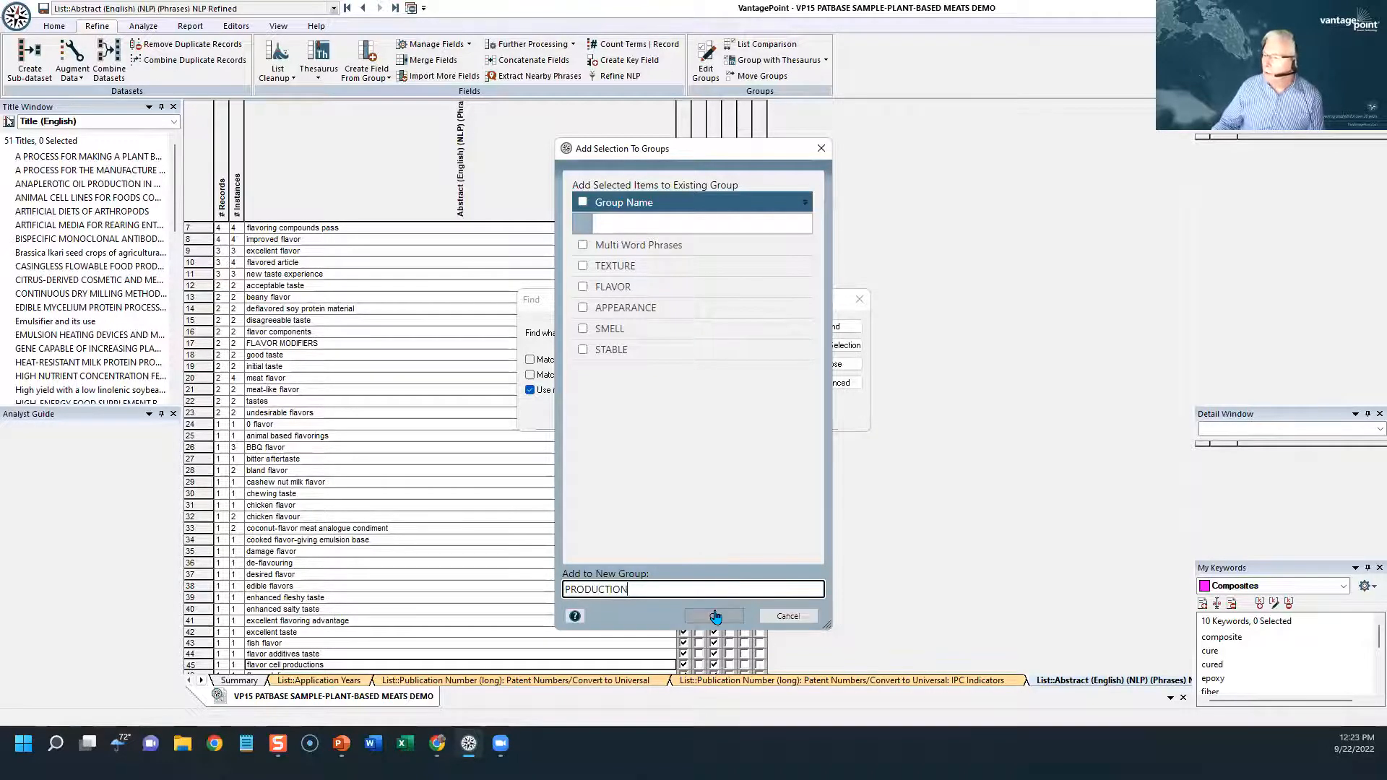
{"action": "left_click", "coordinate": [859, 298]}
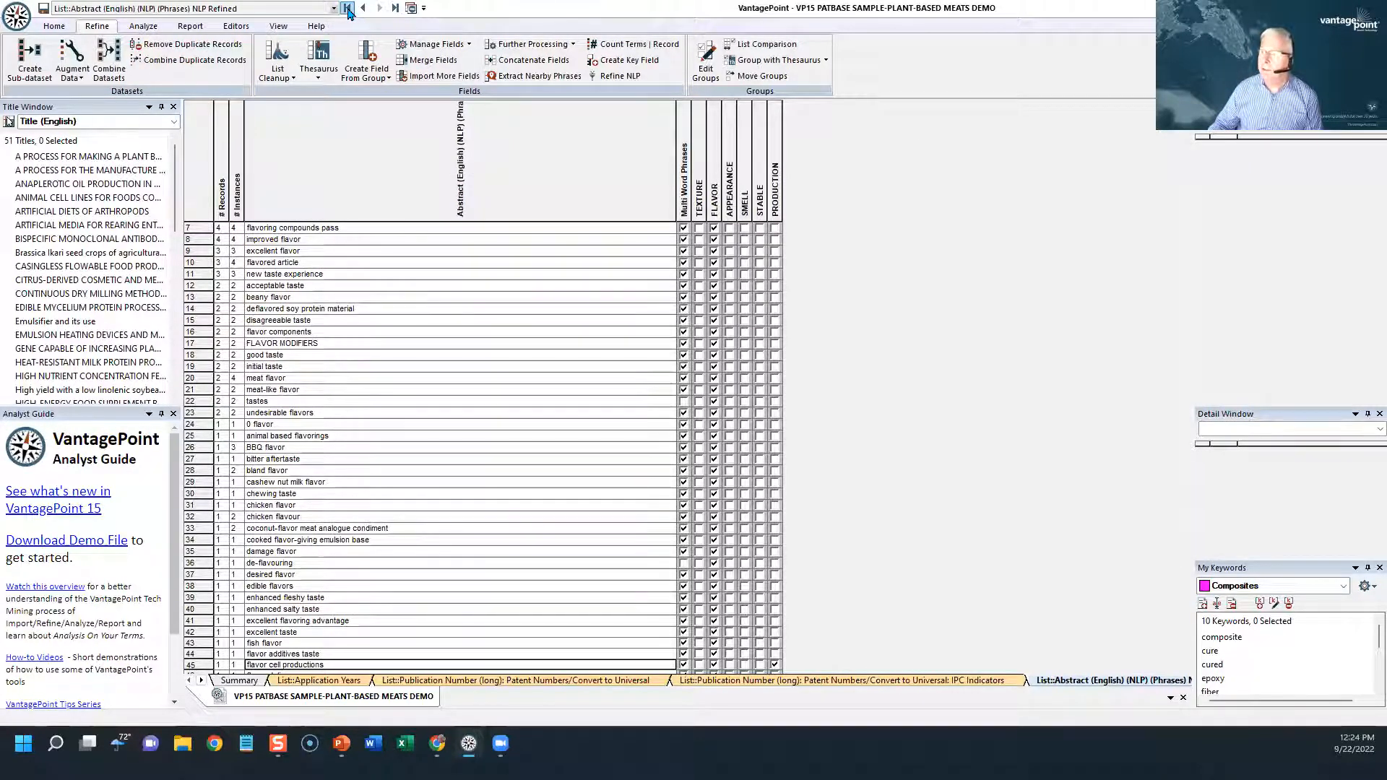
Close all open list sheets so that only the Summary sheet remains
{"action": "left_click", "coordinate": [412, 8]}
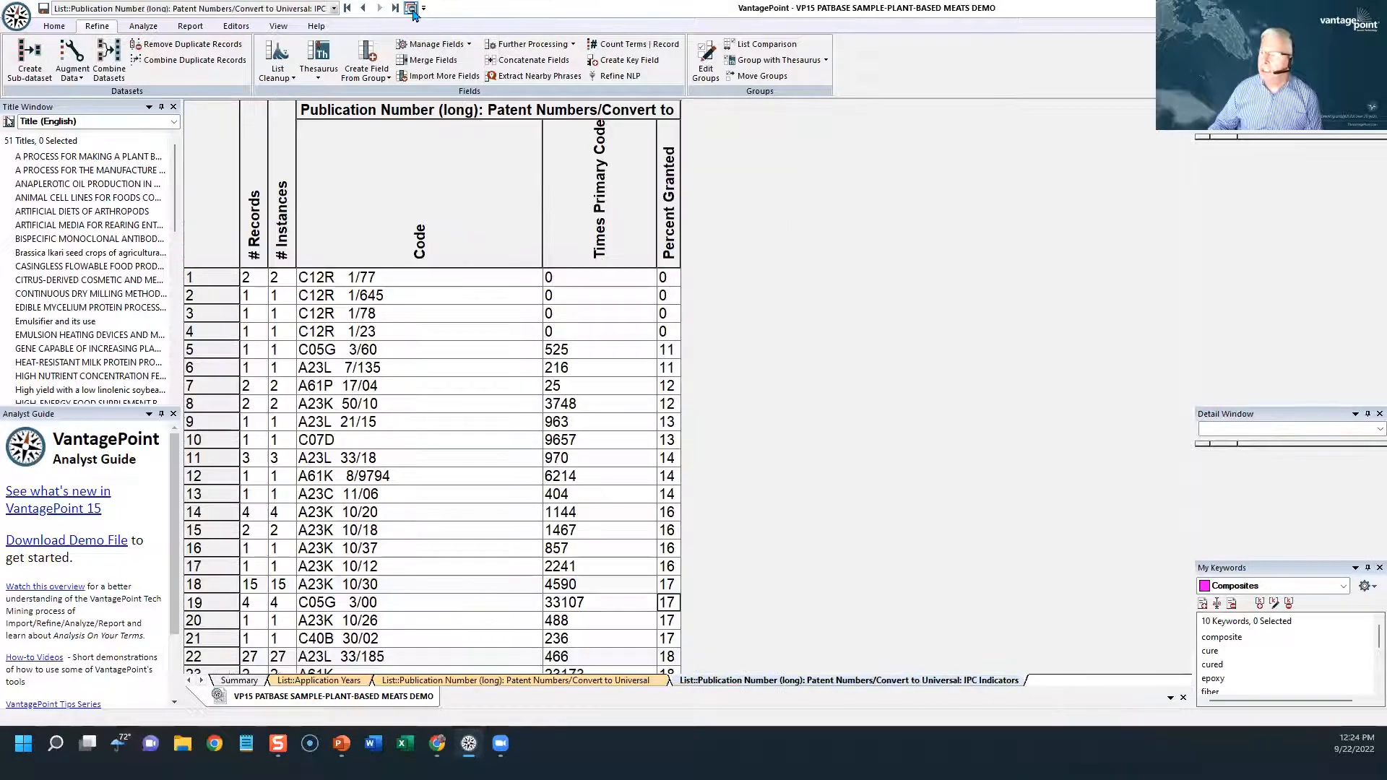
{"action": "left_click", "coordinate": [412, 8]}
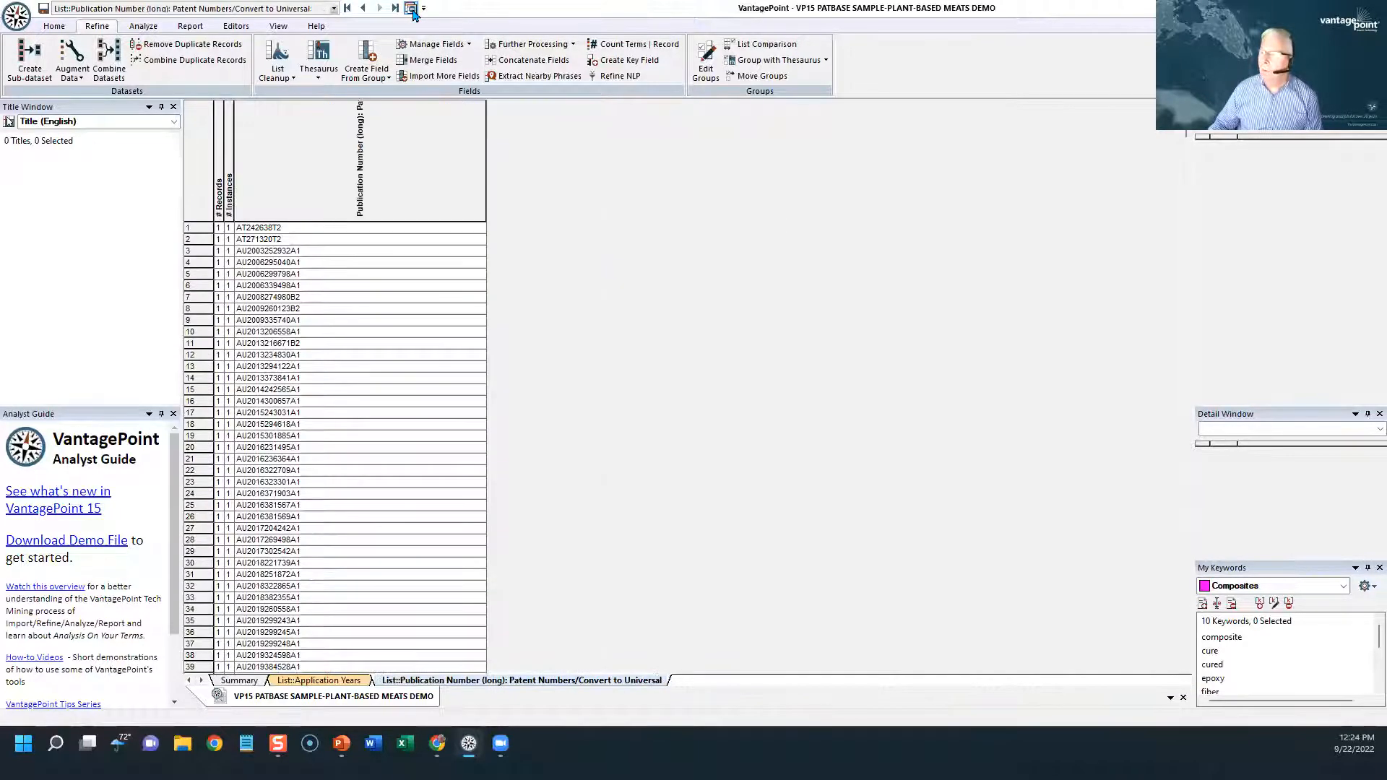
{"action": "left_click", "coordinate": [412, 9]}
{"action": "left_click", "coordinate": [412, 9]}
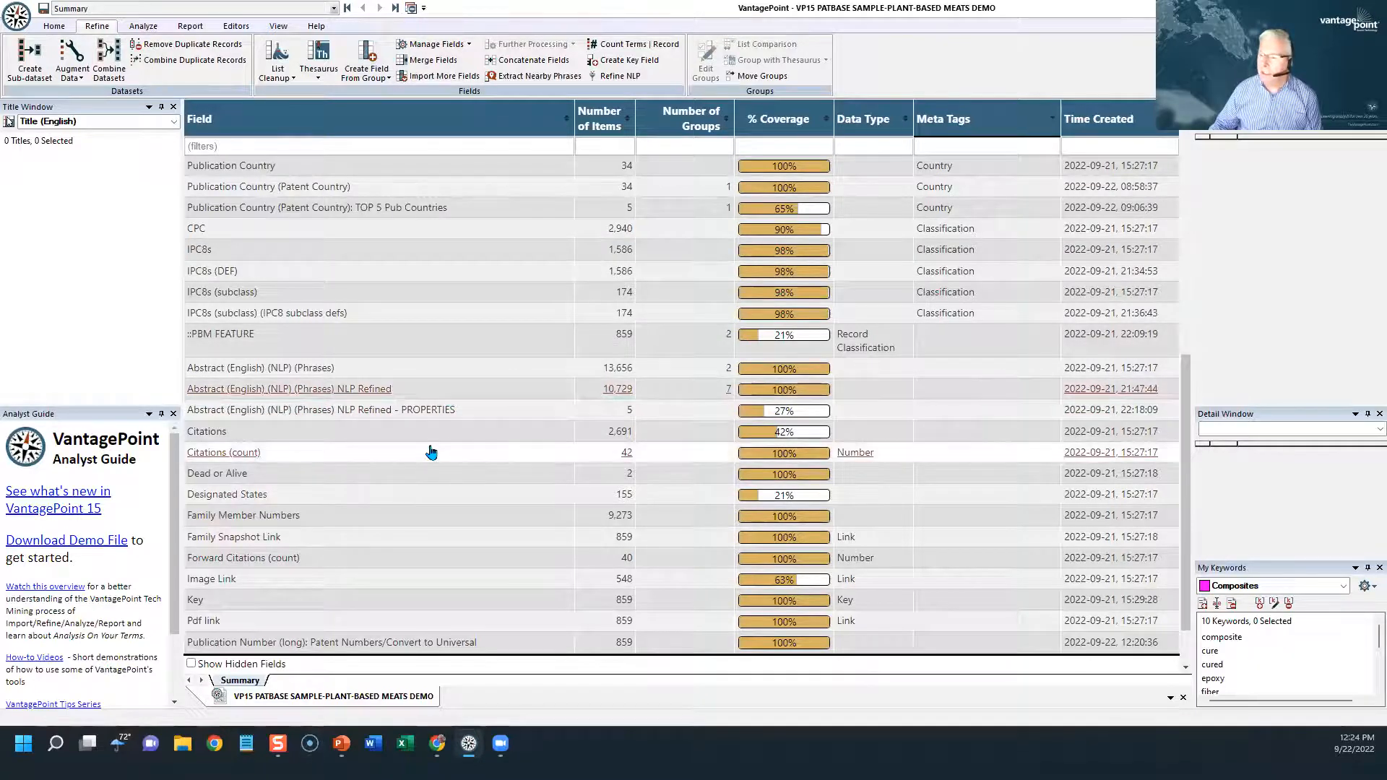
Filter the Summary sheet fields by ipc and open the IPC8s list
{"action": "left_click", "coordinate": [332, 148]}
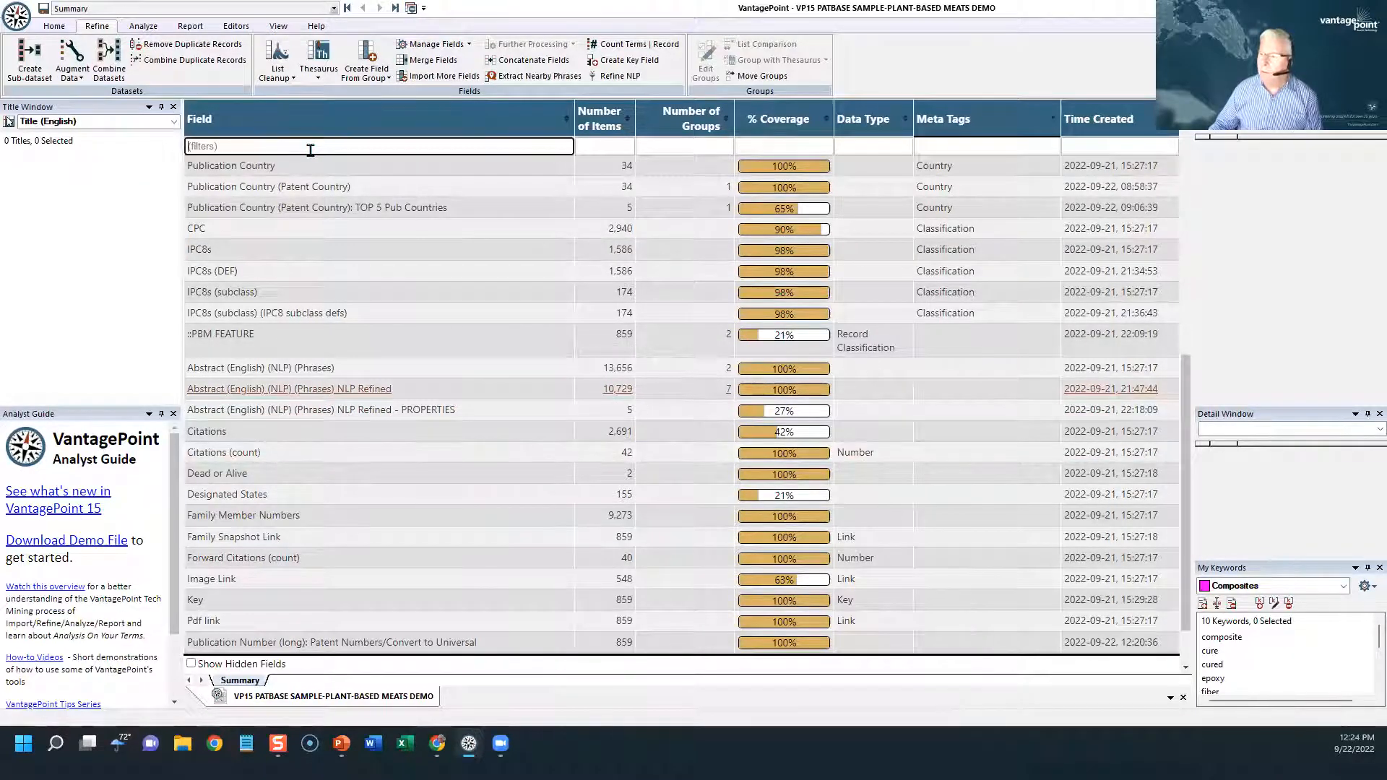
{"action": "type", "text": "ipc"}
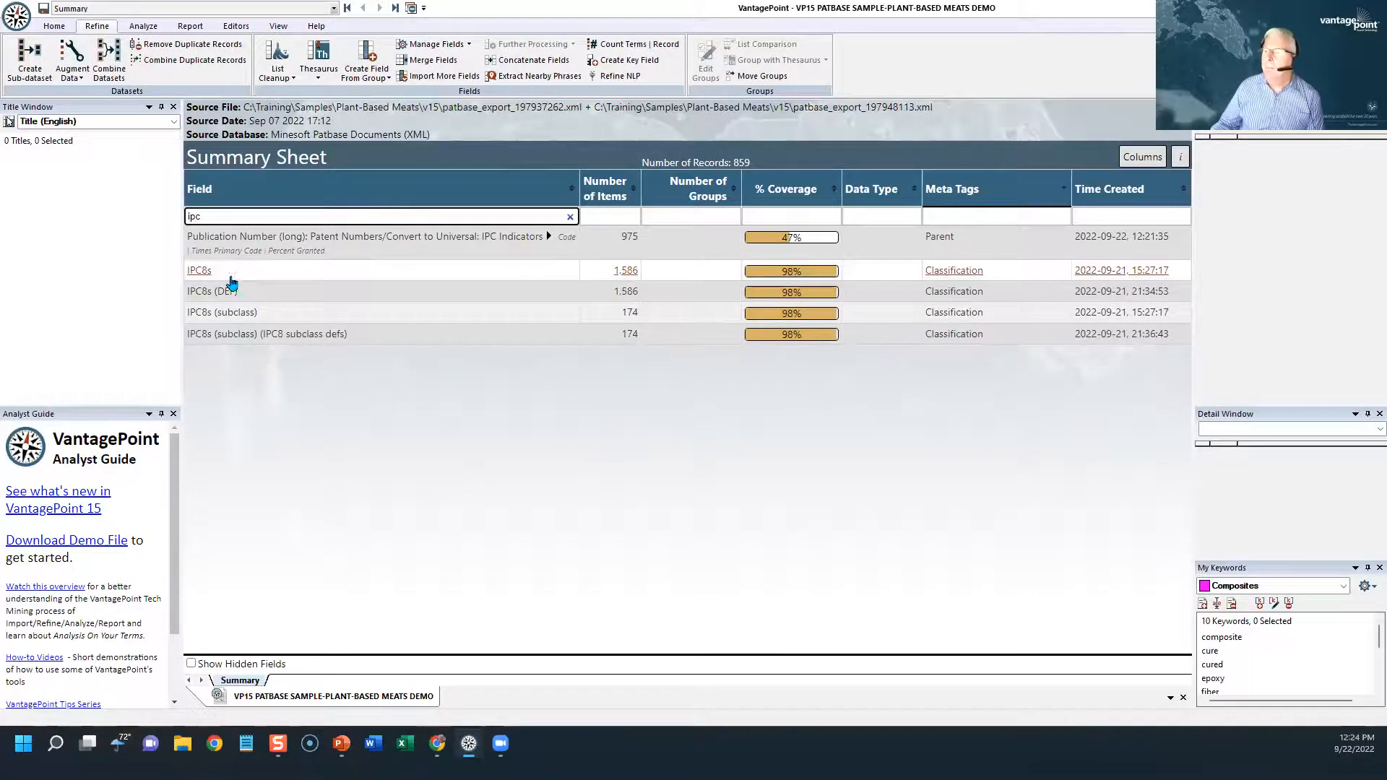
{"action": "left_click", "coordinate": [210, 272]}
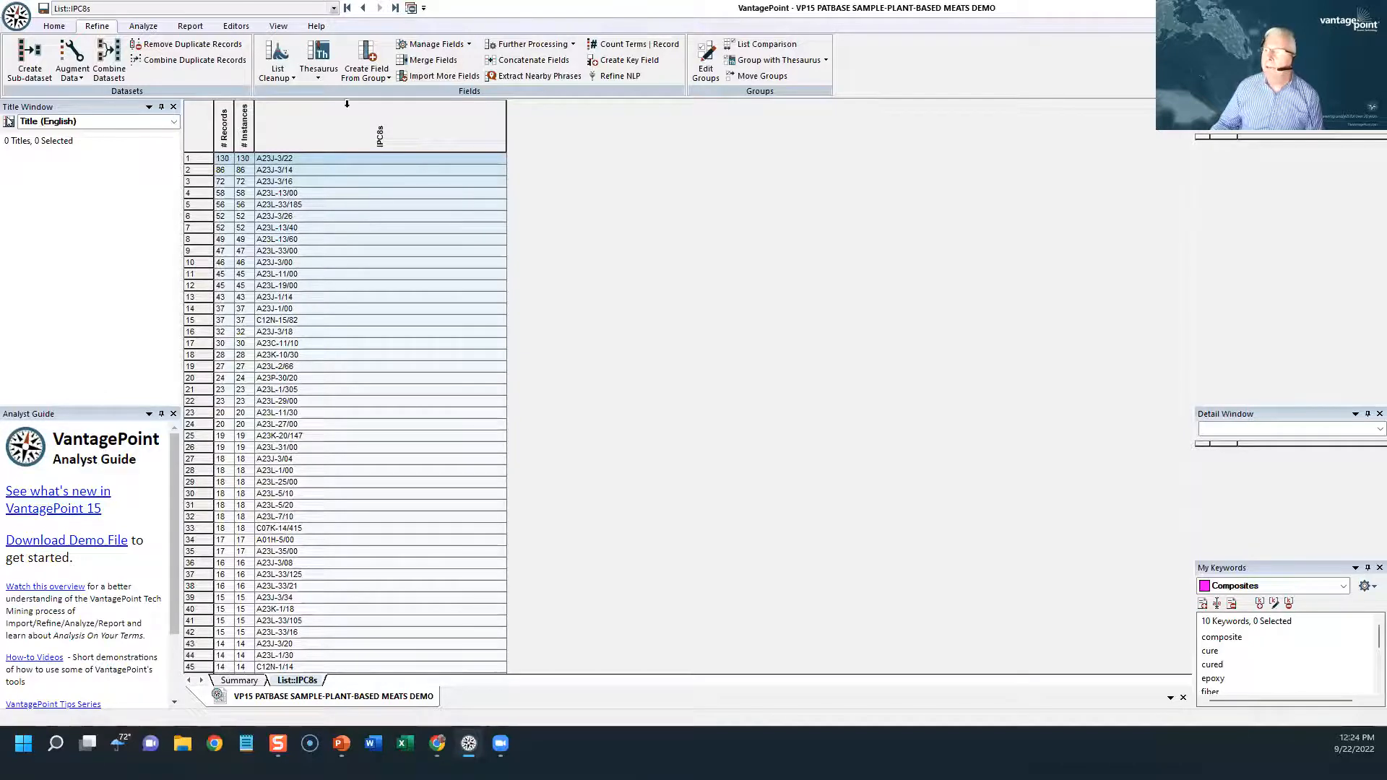
Set up a Thesaurus refinement of the IPC8s field, enter IPC8s (green) as the new name, and choose the IPC-WIPO Green thesaurus
{"action": "left_click", "coordinate": [319, 71]}
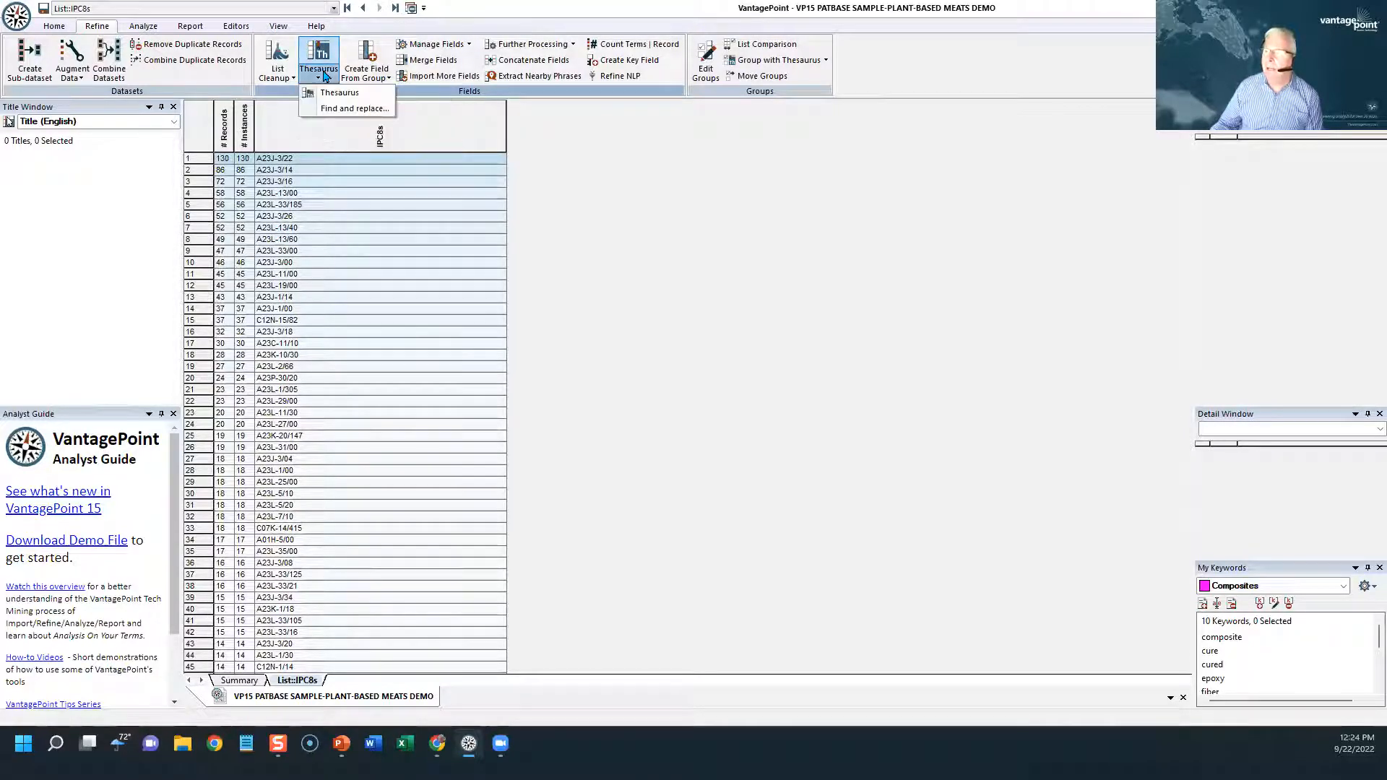
{"action": "left_click", "coordinate": [338, 93]}
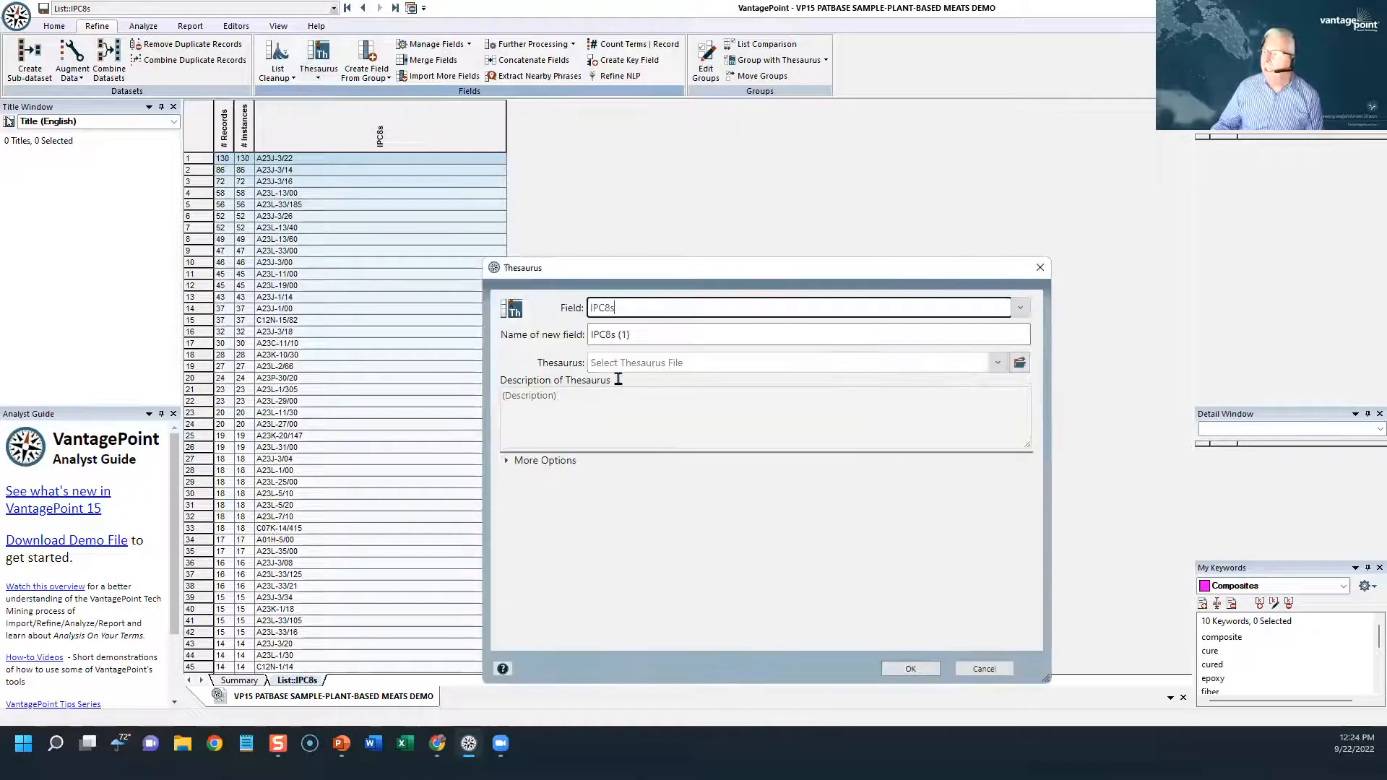
{"action": "left_click", "coordinate": [628, 335]}
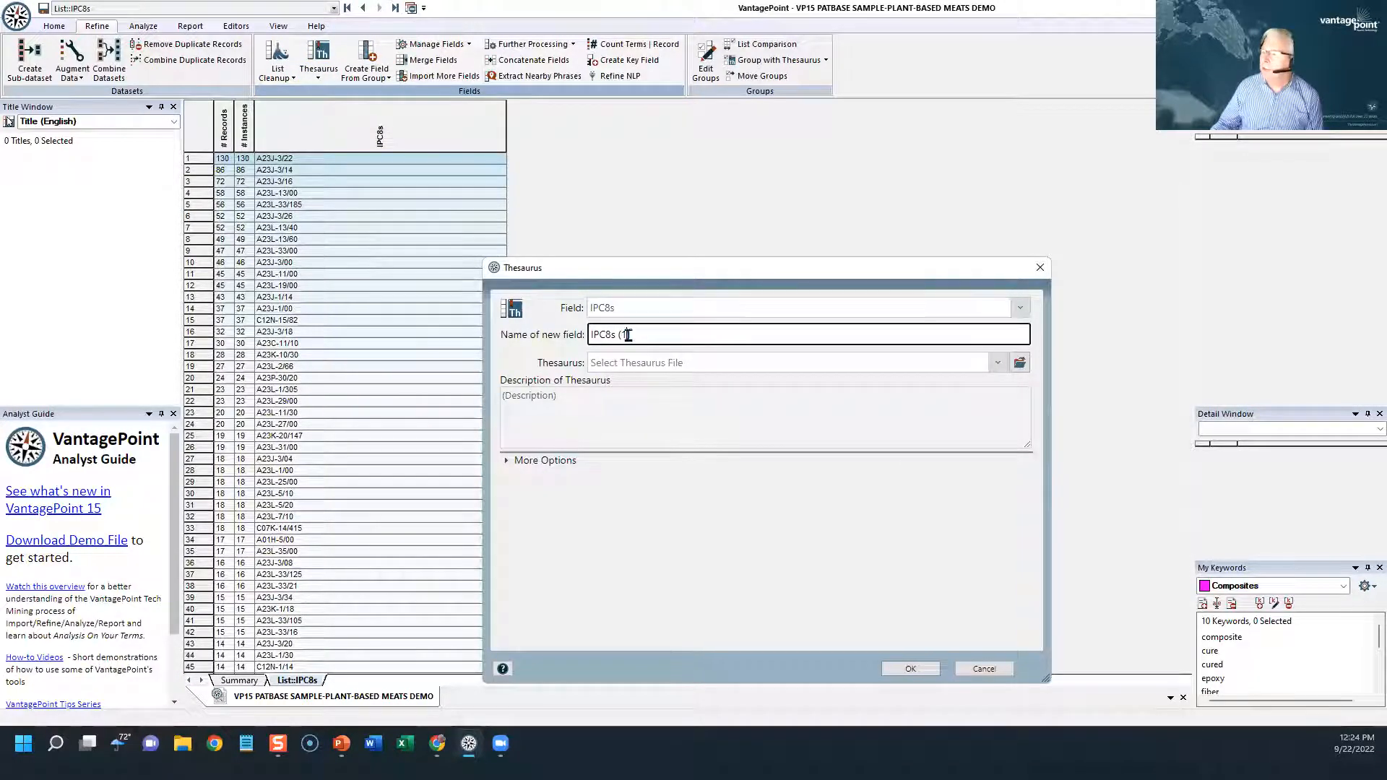
{"action": "key", "text": "BackSpace"}
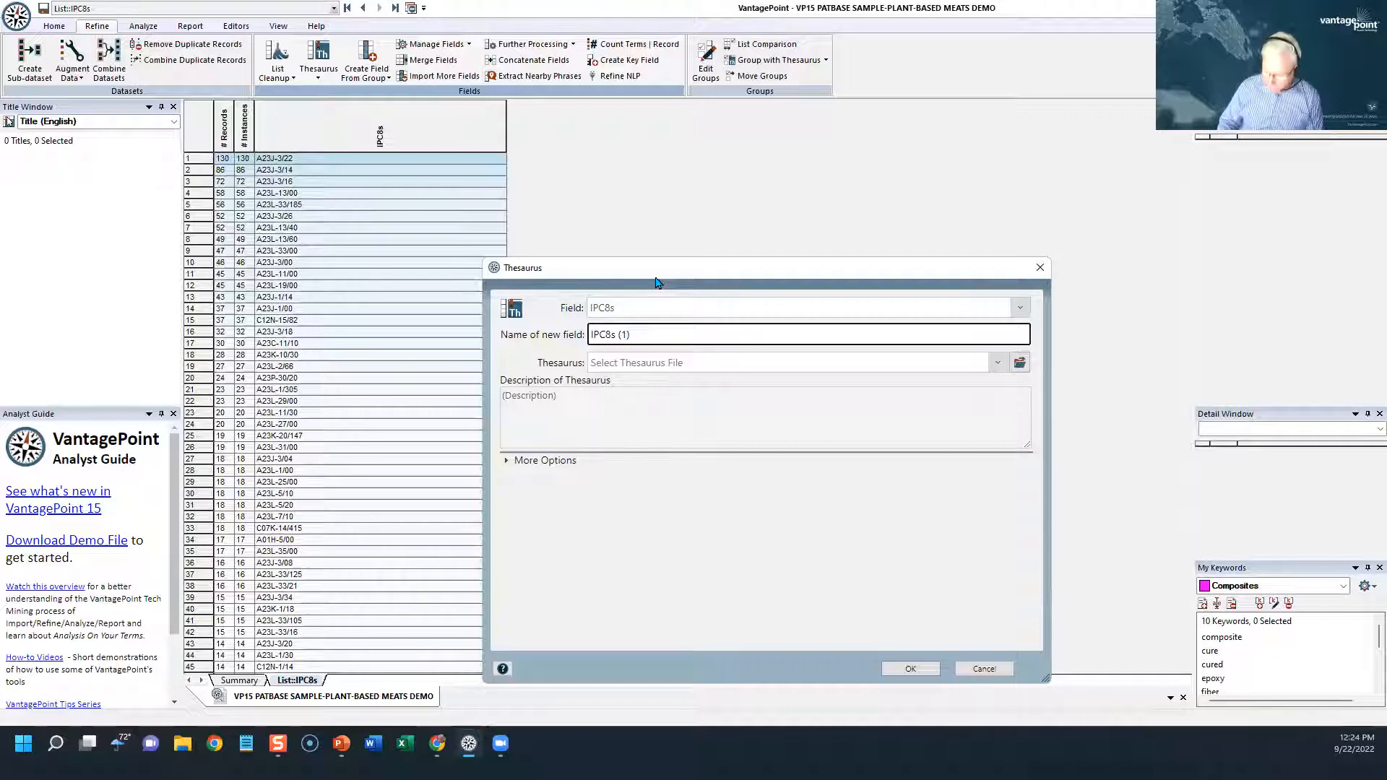
{"action": "type", "text": "green"}
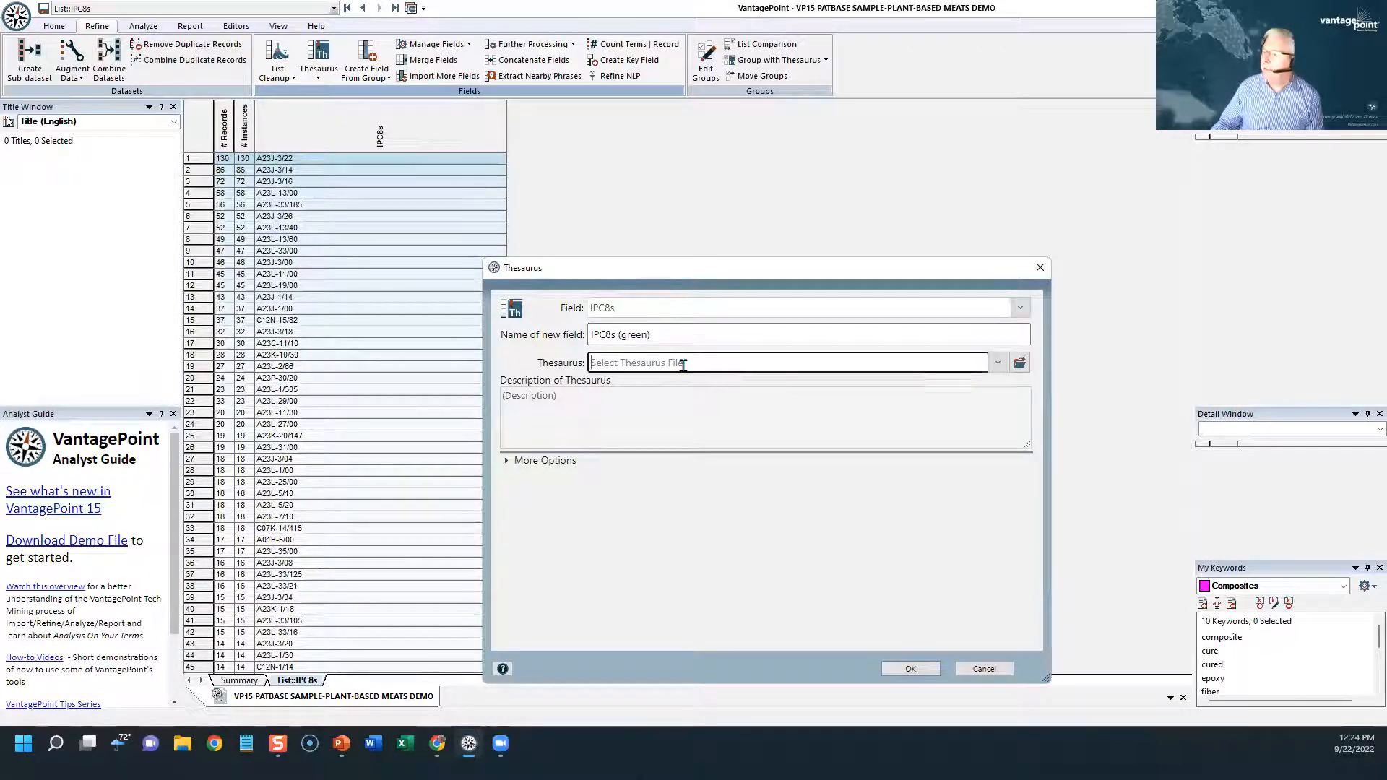
{"action": "left_click", "coordinate": [679, 362]}
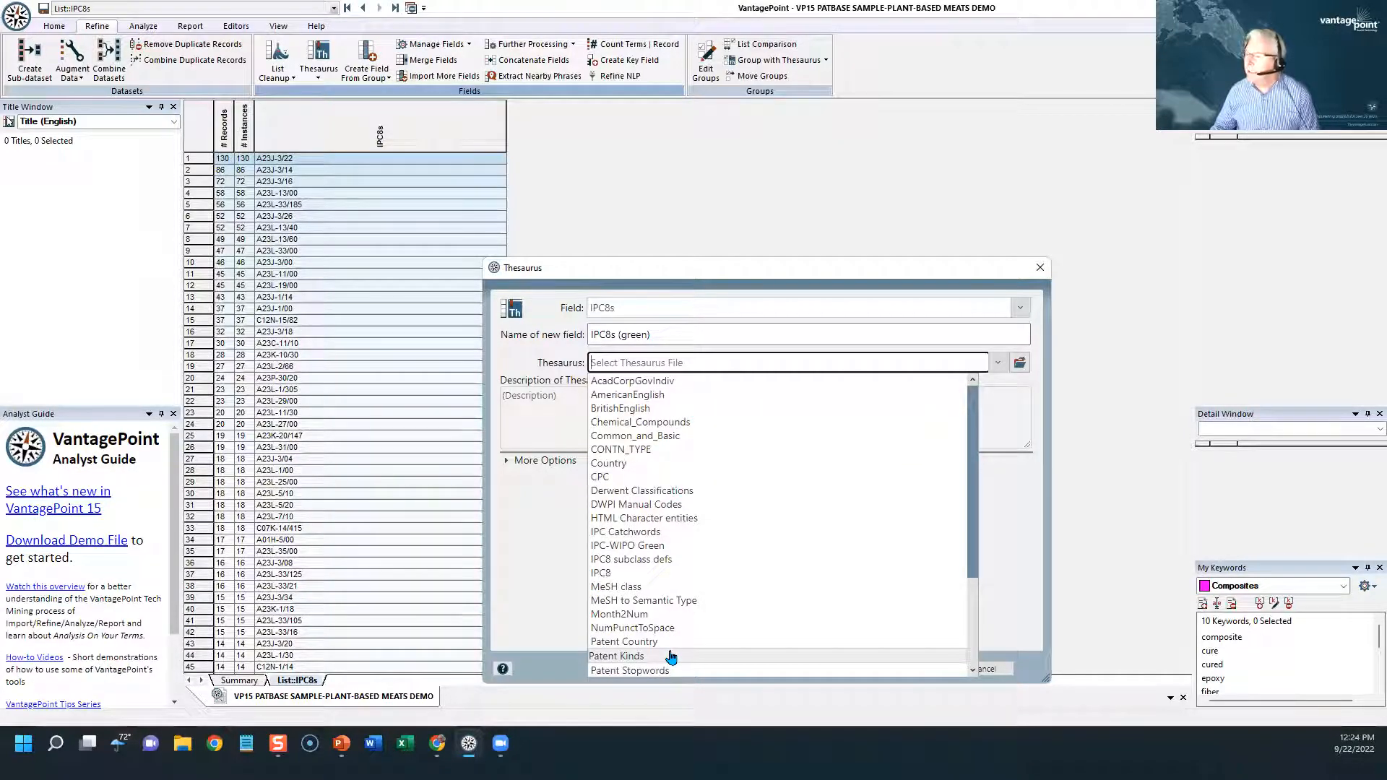
{"action": "left_click", "coordinate": [641, 547]}
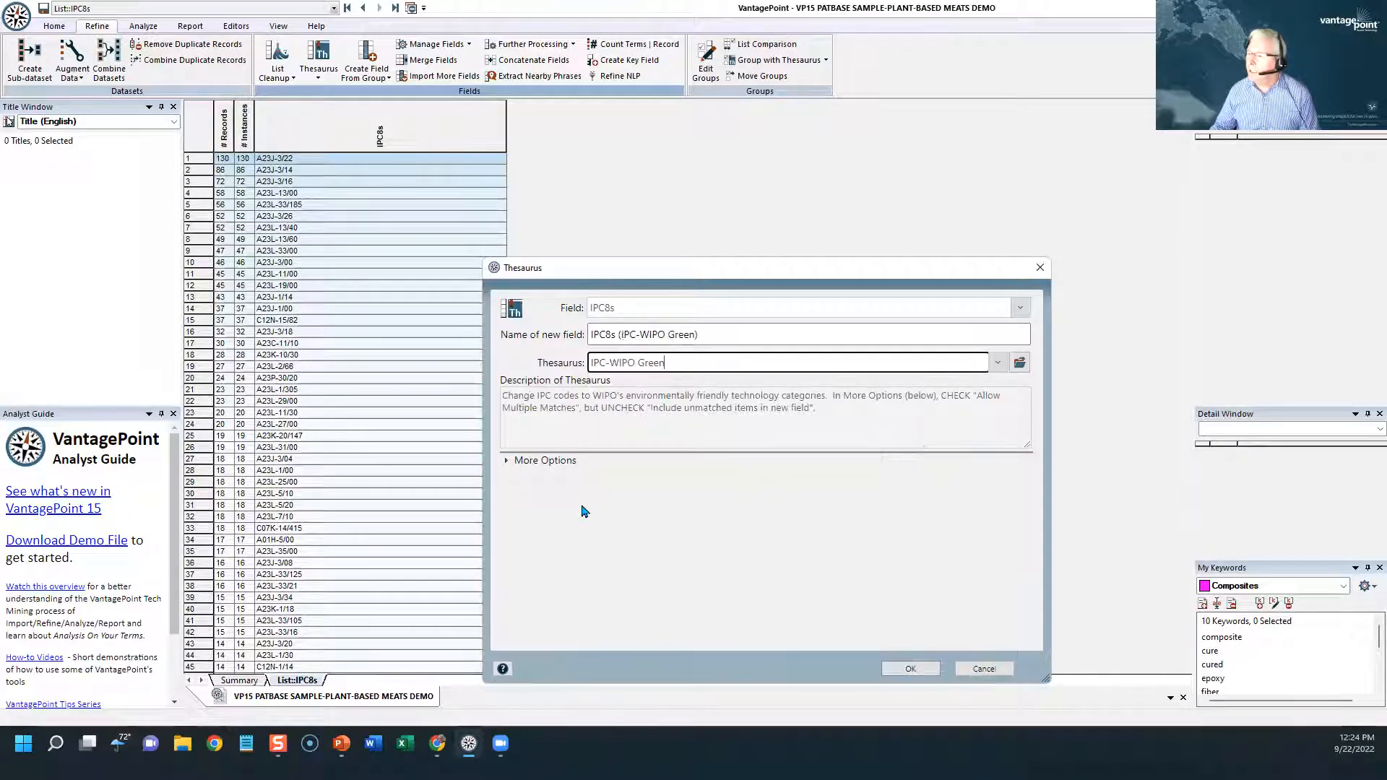
Create the IPC8s (IPC-WIPO Green) field without multiple matches and with unmatched items included, then close its list
{"action": "left_click", "coordinate": [506, 463]}
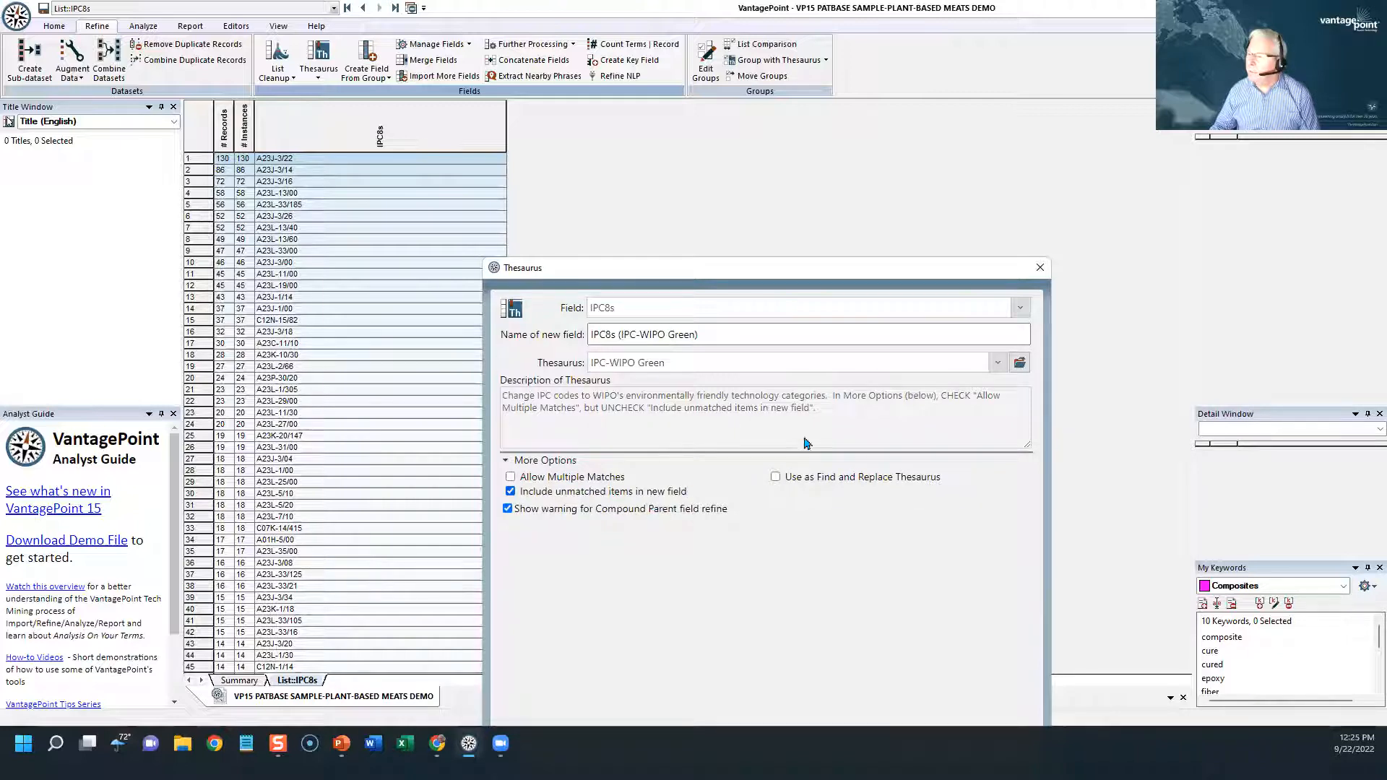
{"action": "left_click_drag", "start_coordinate": [818, 271], "coordinate": [782, 177]}
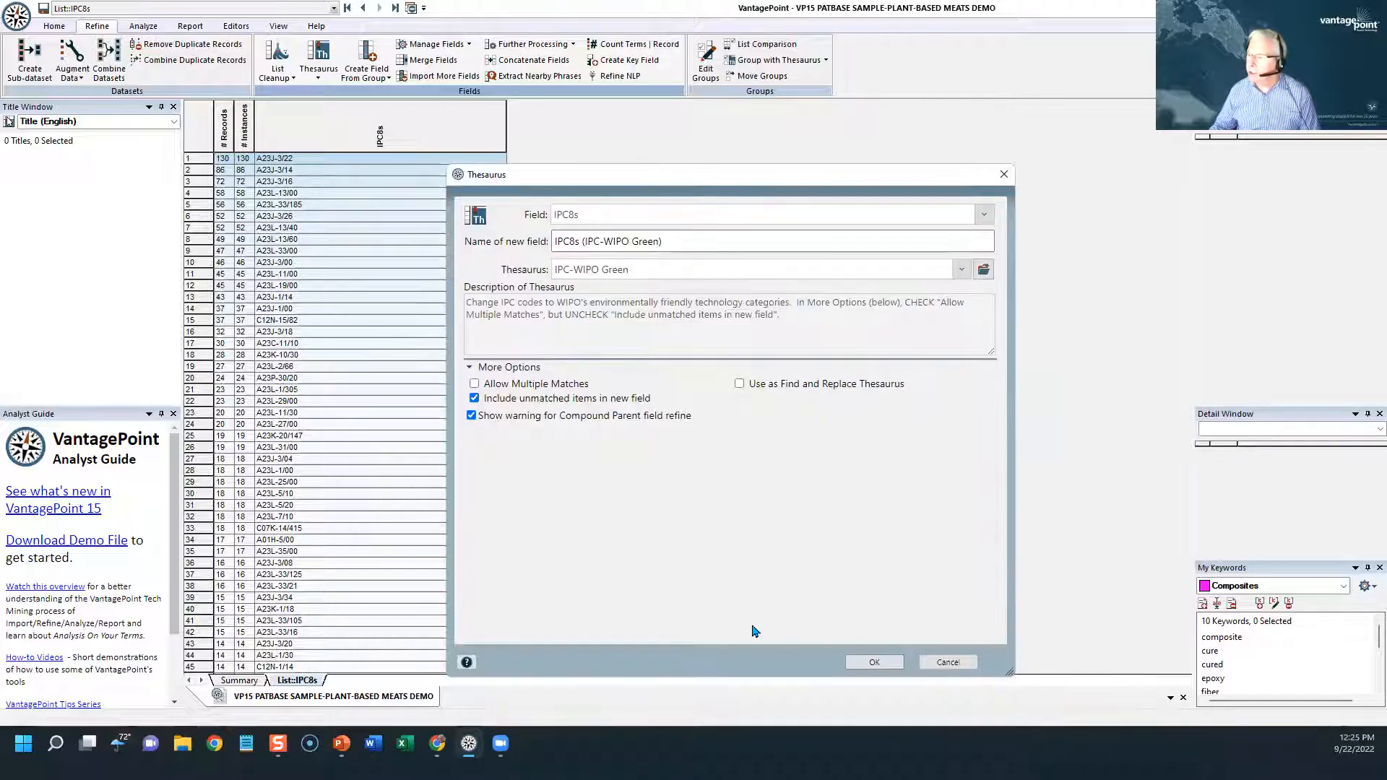
{"action": "left_click", "coordinate": [886, 665]}
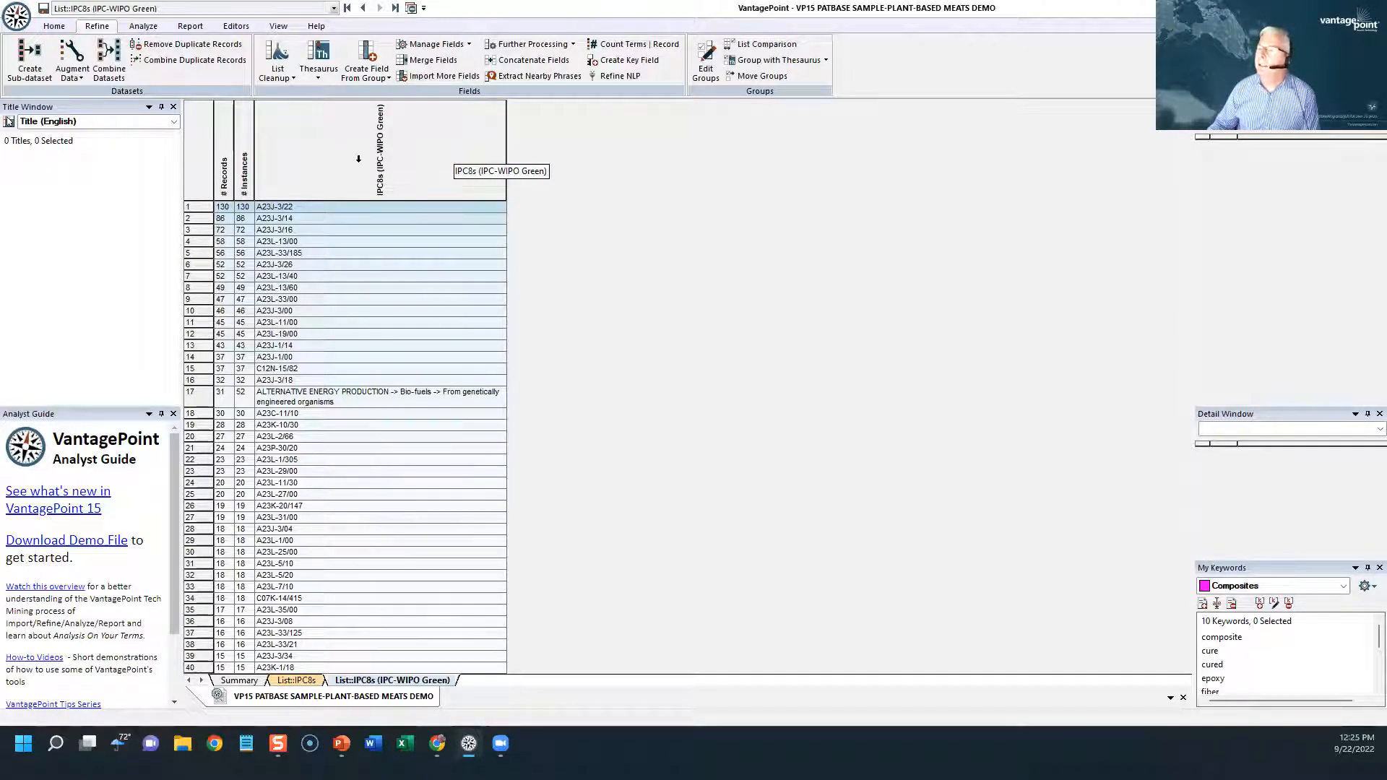
{"action": "left_click", "coordinate": [411, 9]}
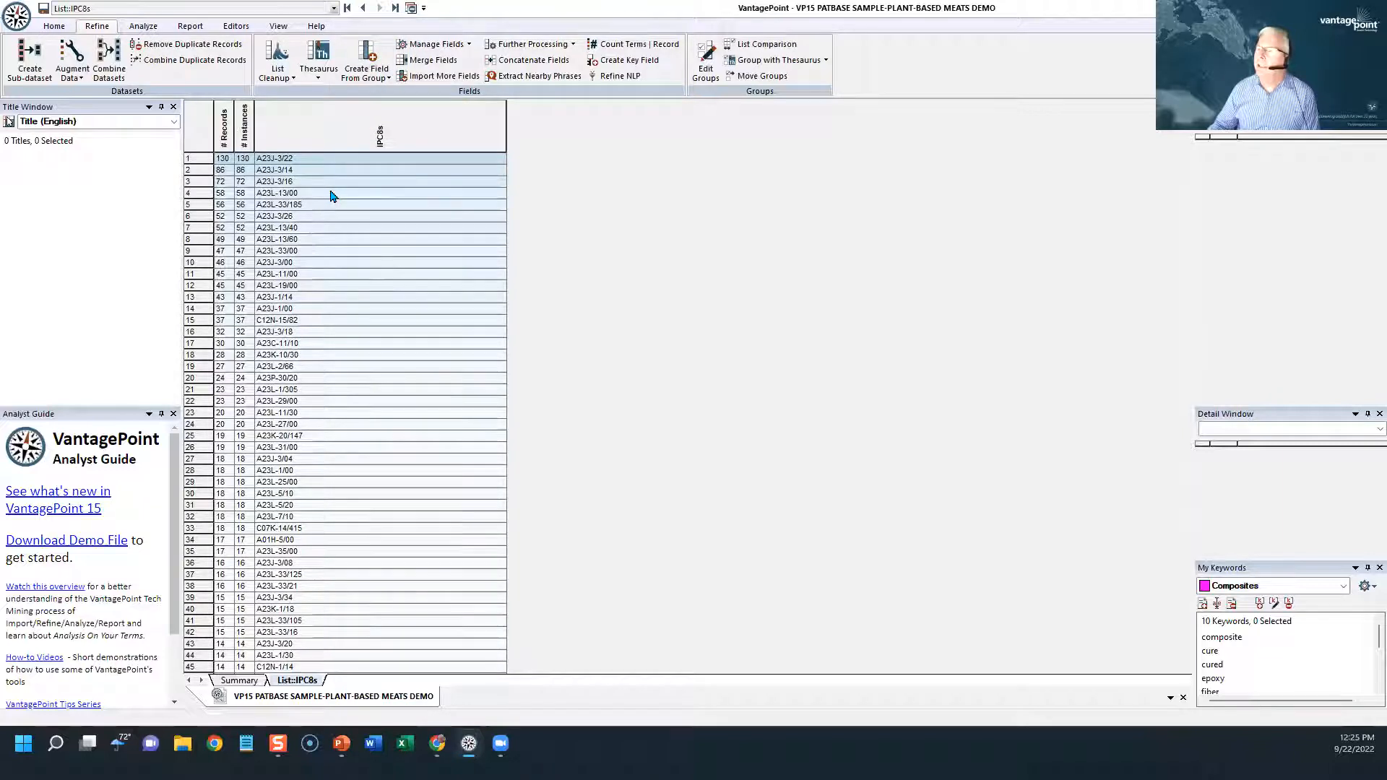
Apply the IPC-WIPO Green thesaurus to IPC8s again, allowing multiple matches and excluding unmatched items from the new field
{"action": "left_click", "coordinate": [315, 77]}
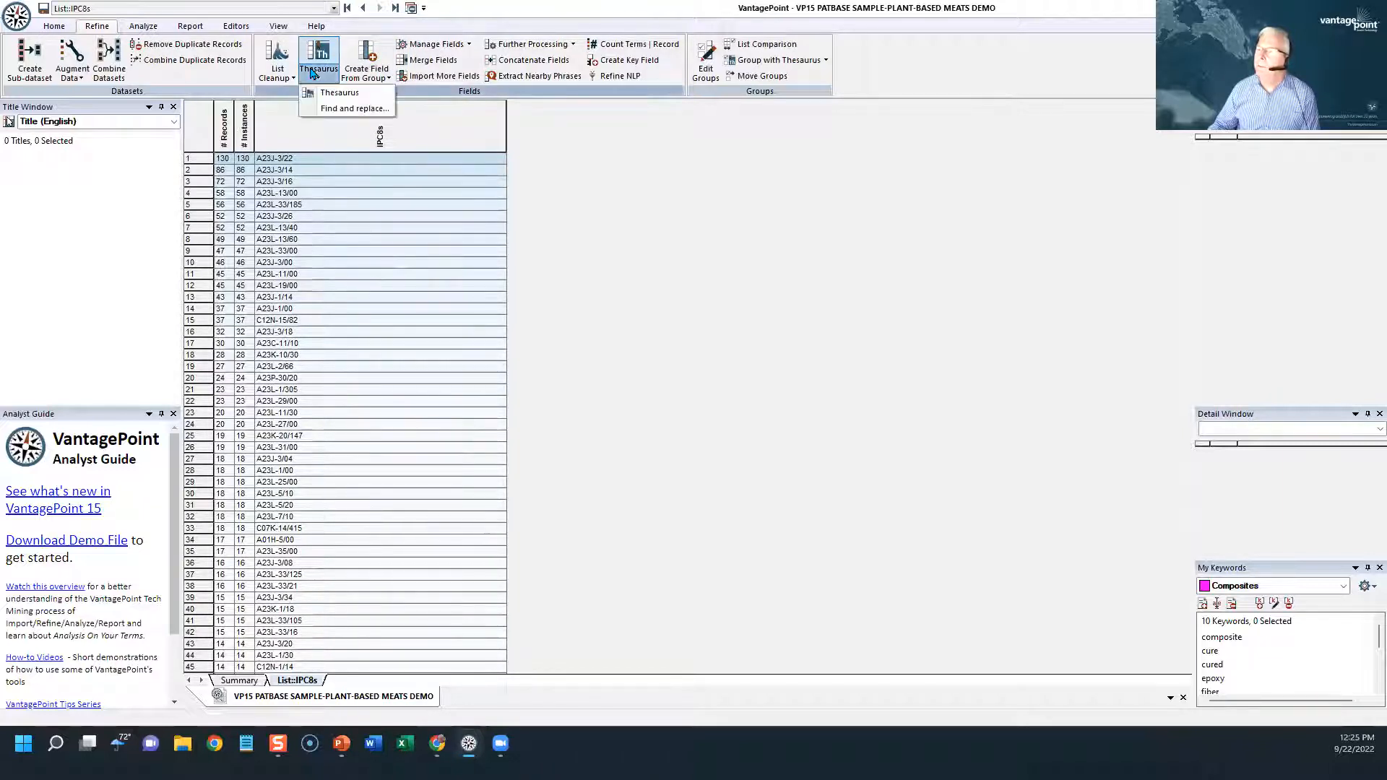
{"action": "left_click", "coordinate": [327, 97]}
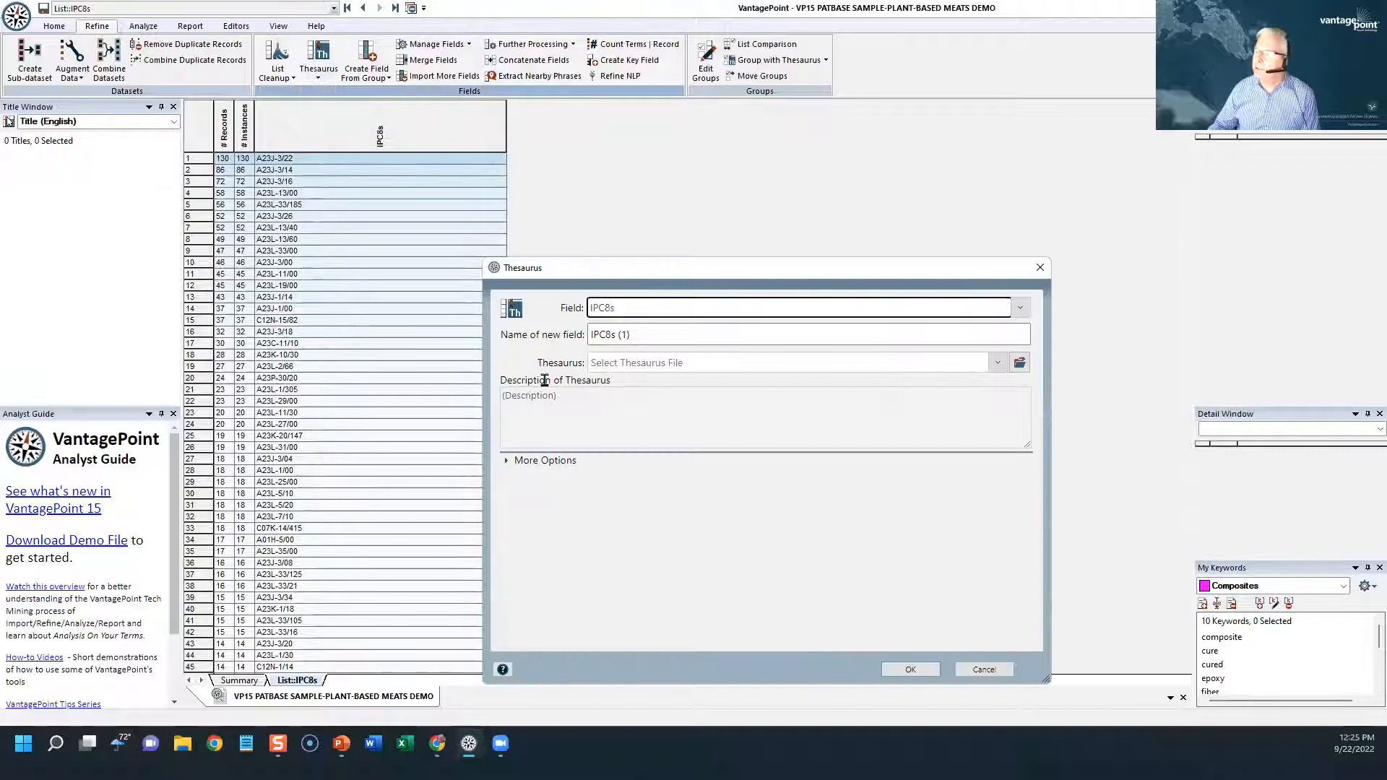
{"action": "left_click", "coordinate": [671, 363]}
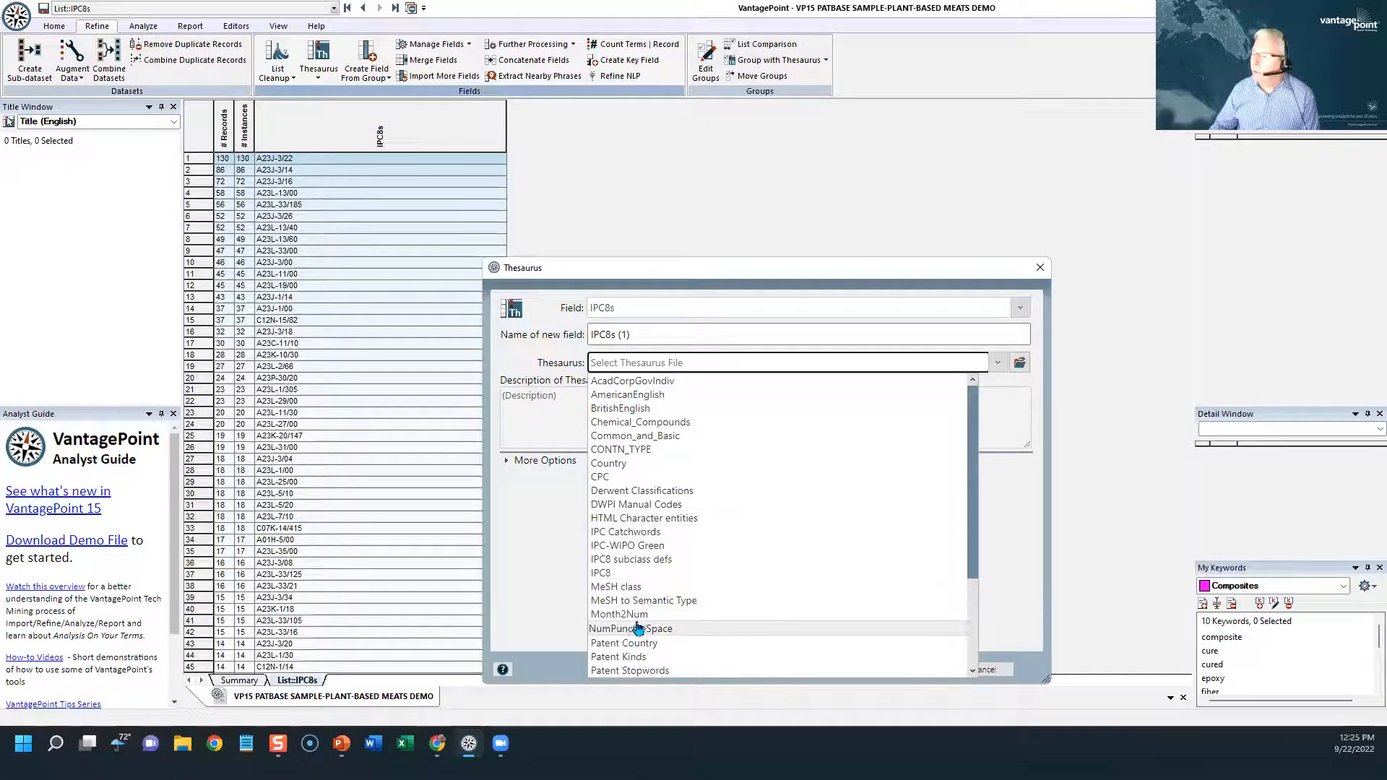
{"action": "left_click", "coordinate": [627, 547]}
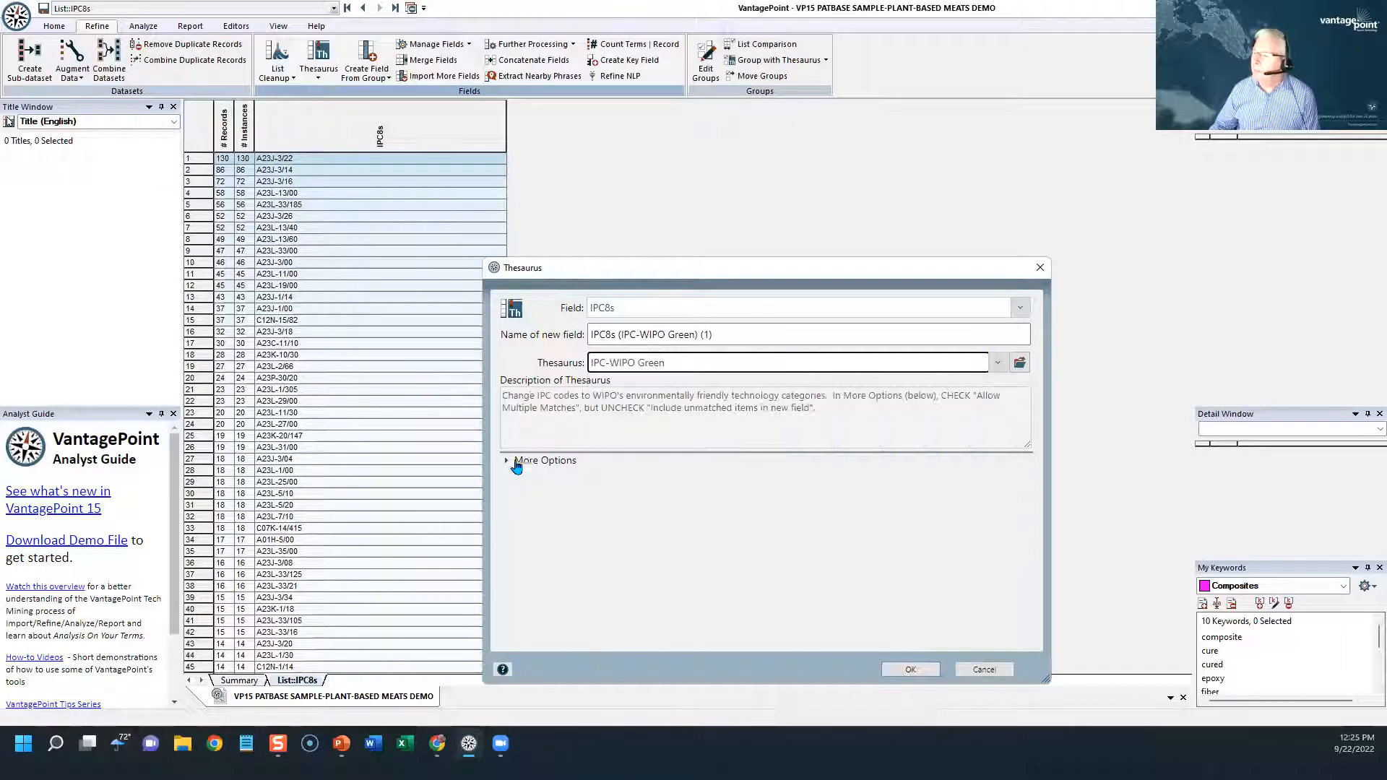
{"action": "left_click", "coordinate": [510, 460]}
{"action": "left_click", "coordinate": [510, 476]}
{"action": "left_click", "coordinate": [510, 491]}
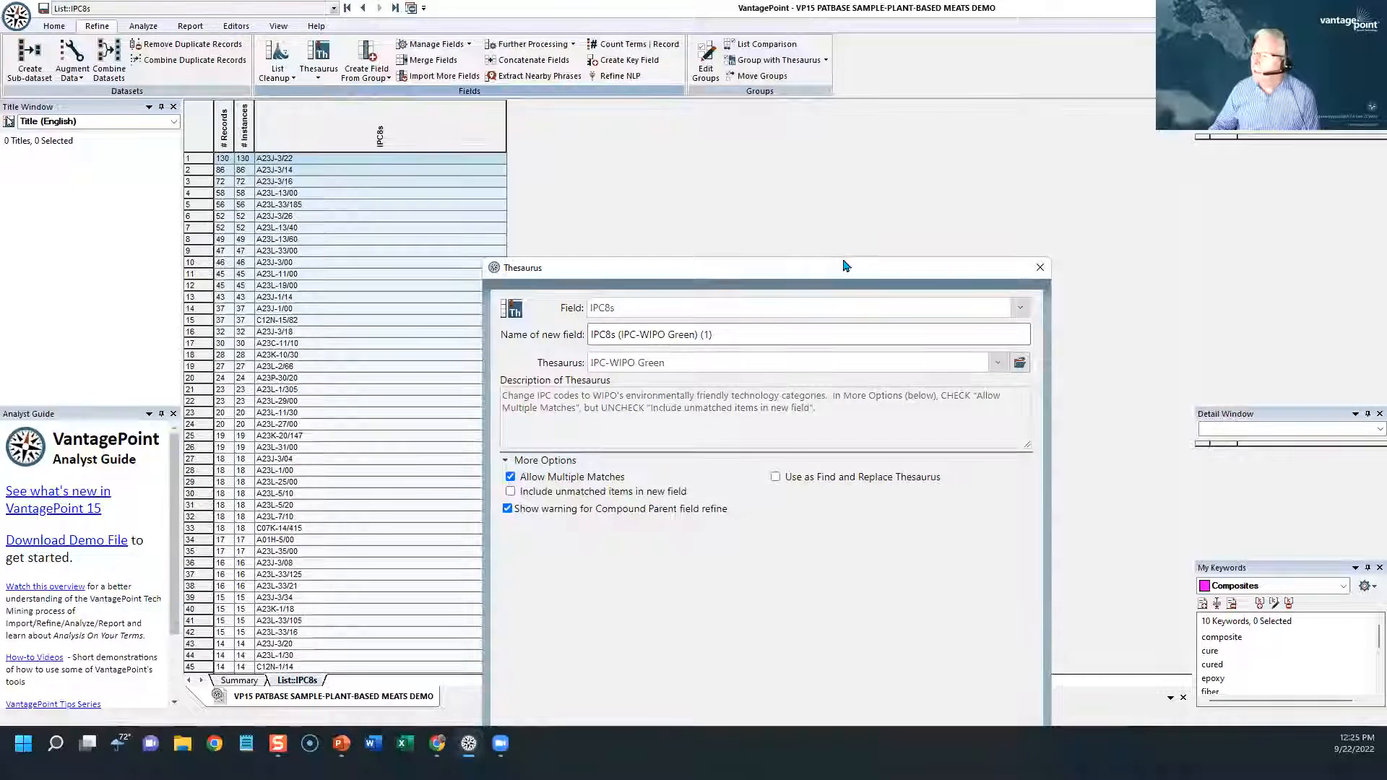
{"action": "left_click_drag", "start_coordinate": [843, 267], "coordinate": [761, 96]}
{"action": "left_click", "coordinate": [823, 593]}
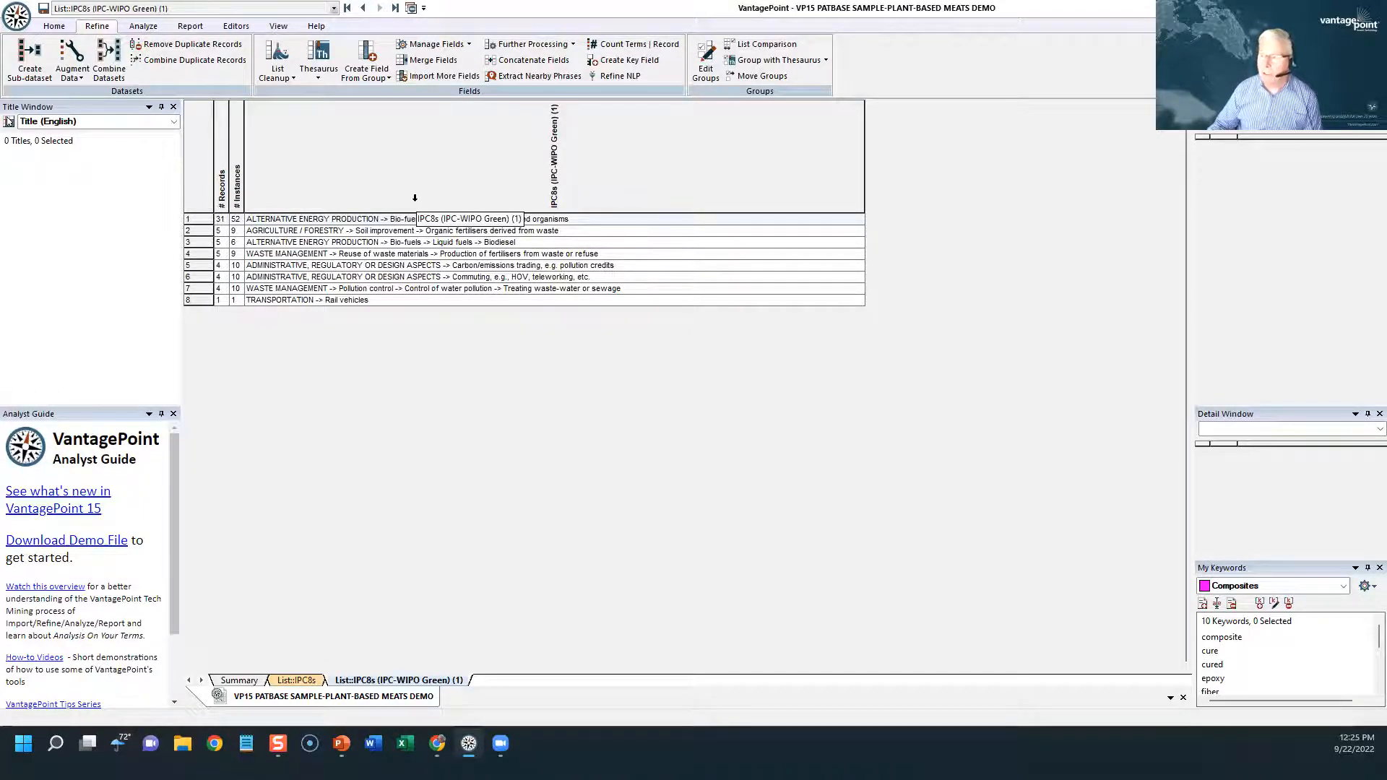
Group all items in the IPC8s list with the IPC-WIPO Green thesaurus, making a group for each alias and merging with existing groups
{"action": "left_click", "coordinate": [363, 9]}
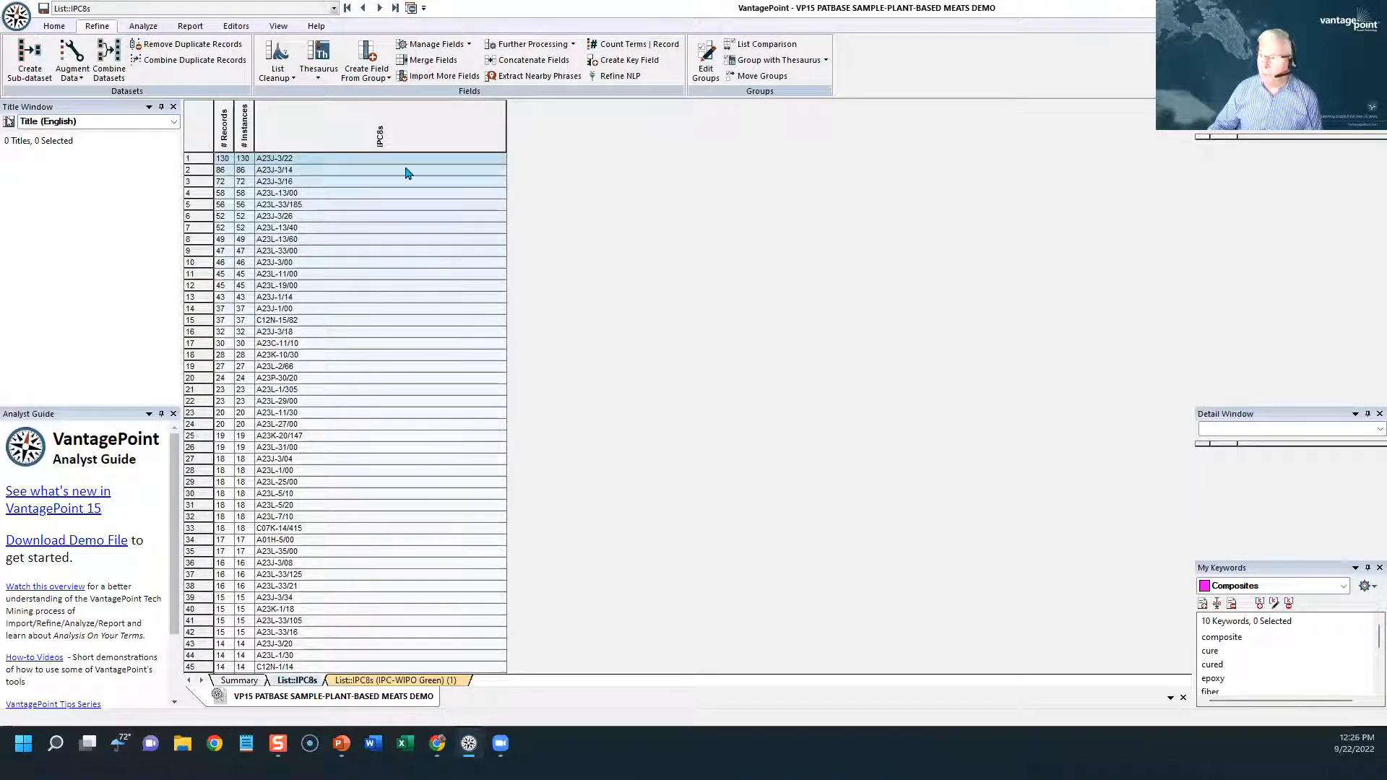
{"action": "left_click", "coordinate": [760, 61]}
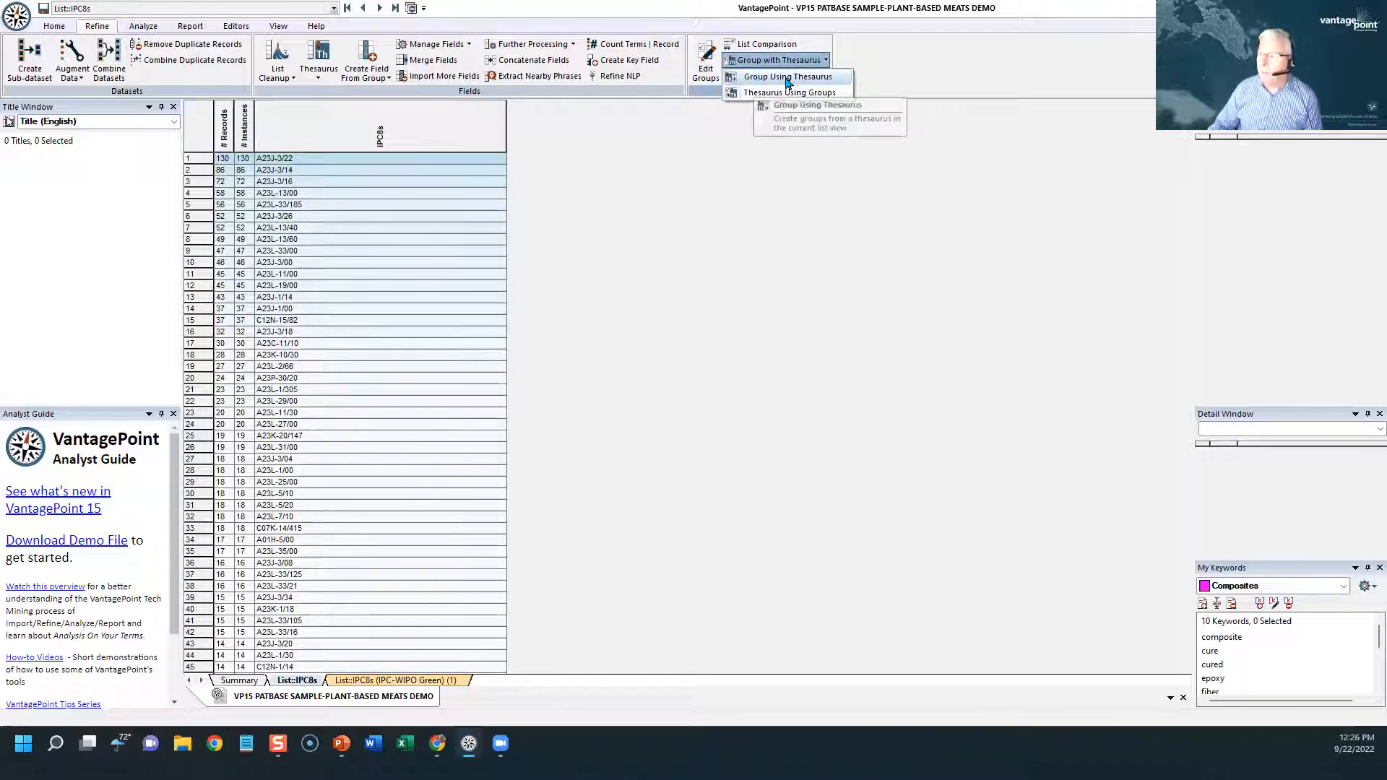
{"action": "left_click", "coordinate": [786, 78]}
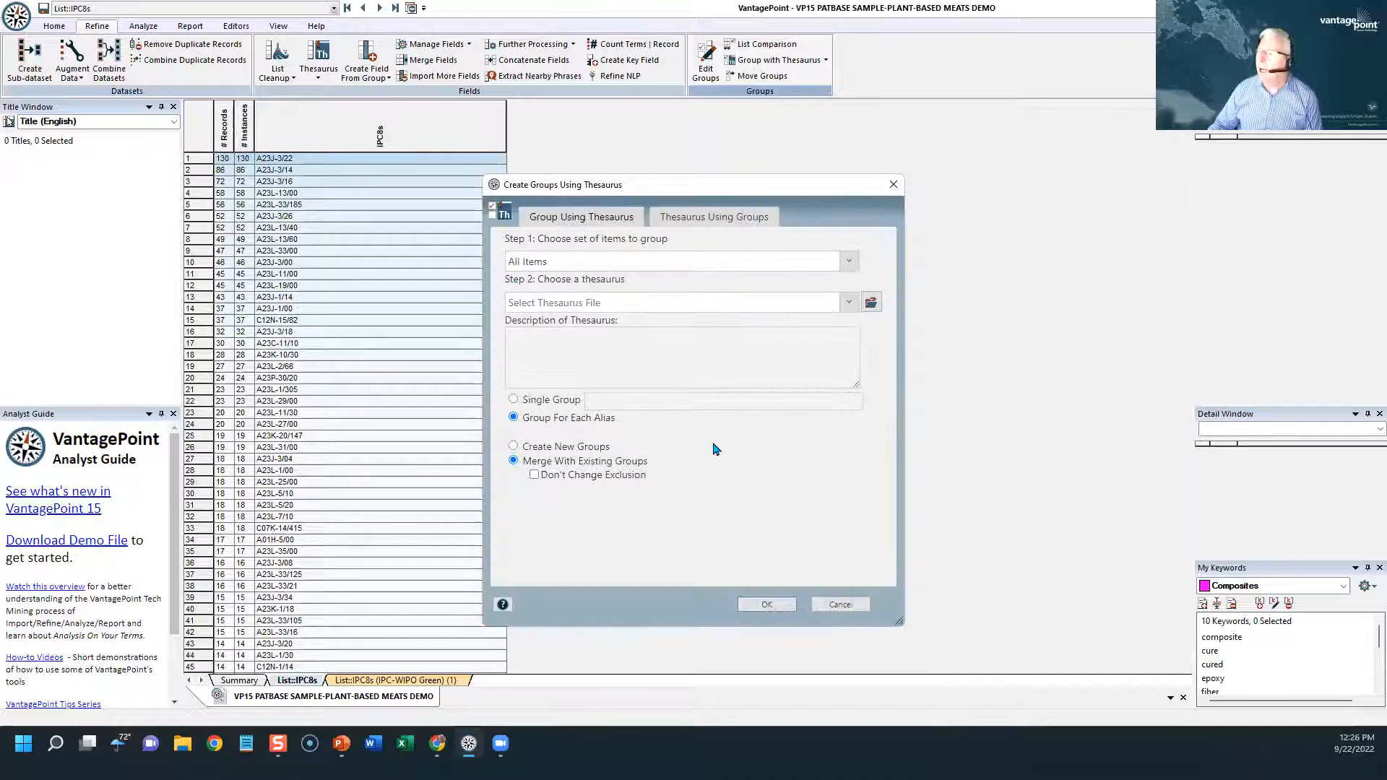
{"action": "left_click", "coordinate": [847, 302]}
{"action": "left_click", "coordinate": [582, 486]}
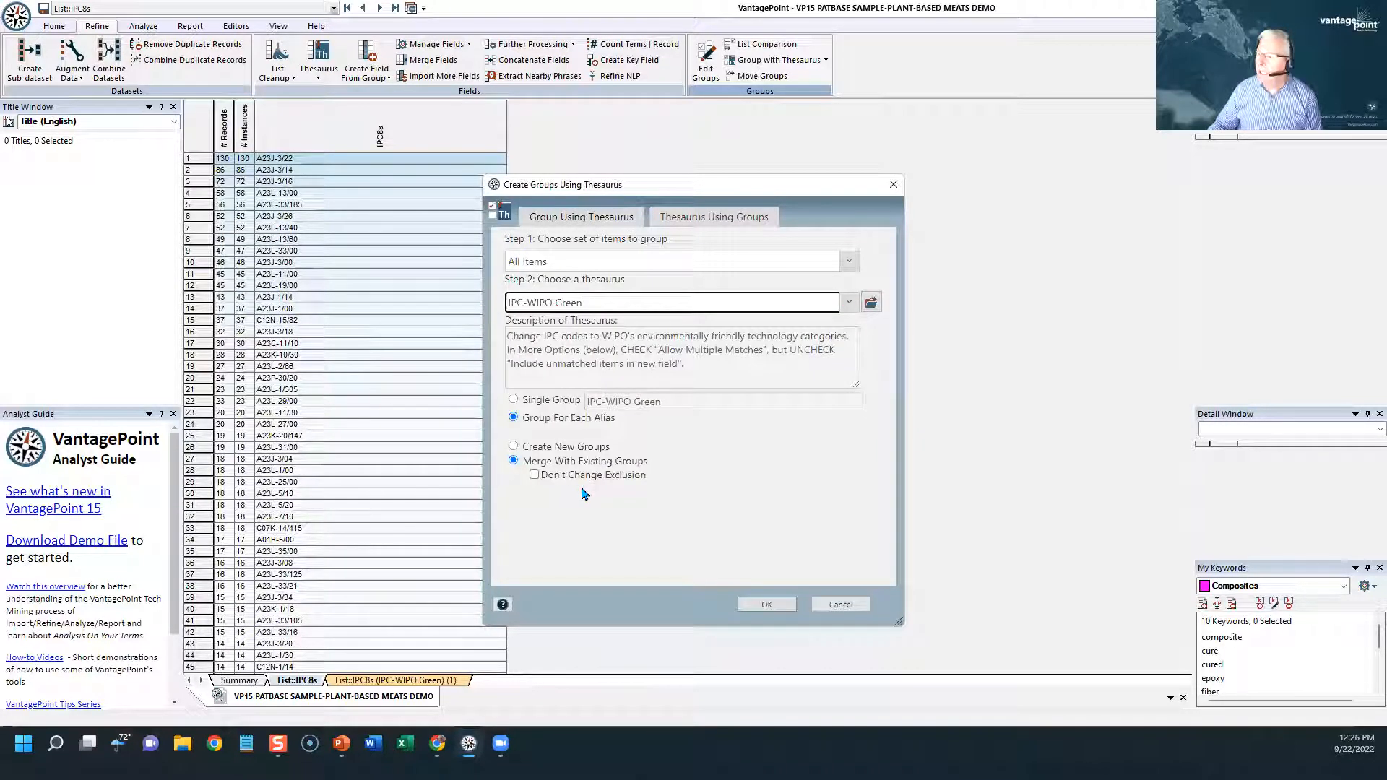
{"action": "left_click", "coordinate": [771, 605]}
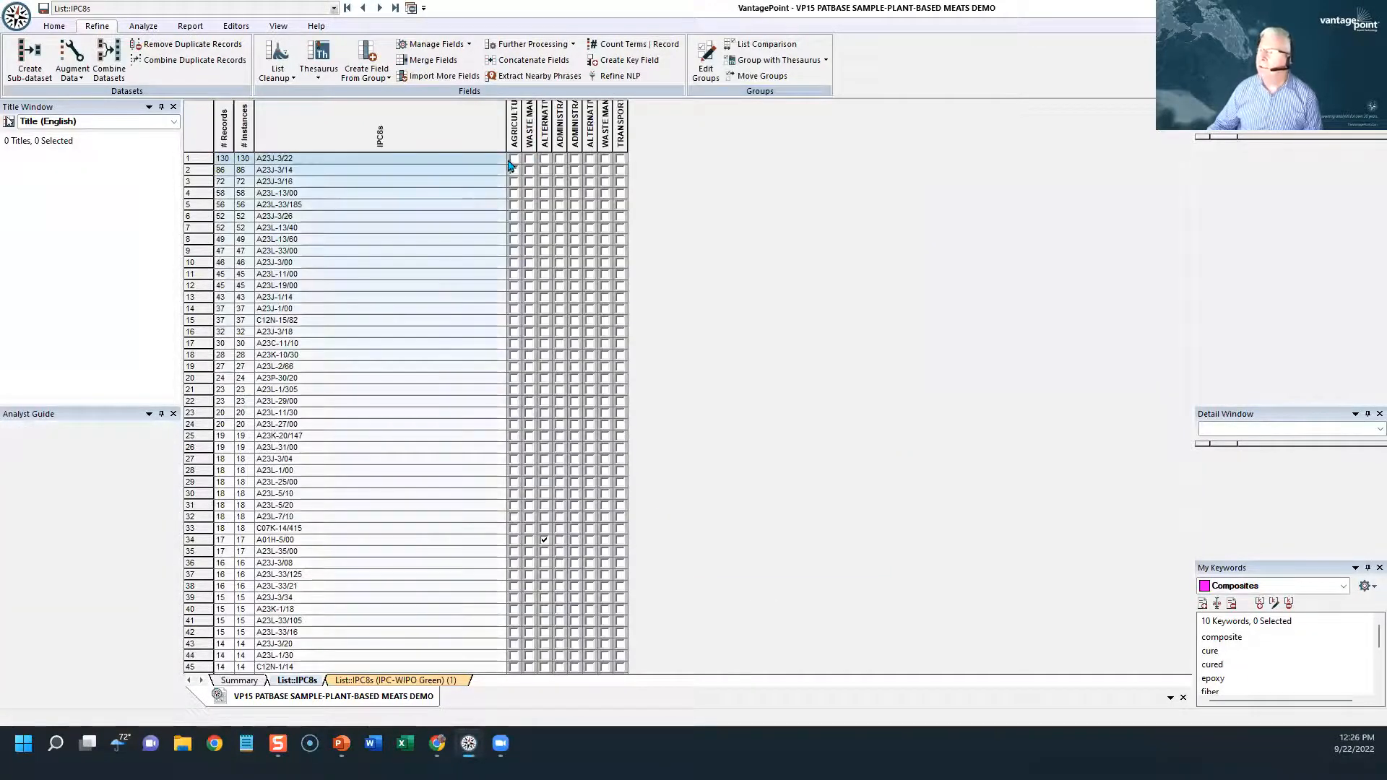
Examine which IPC codes and records belong to the agriculture, genetically engineered bio-fuels and administrative groups
{"action": "left_click", "coordinate": [512, 128]}
{"action": "left_click", "coordinate": [513, 133]}
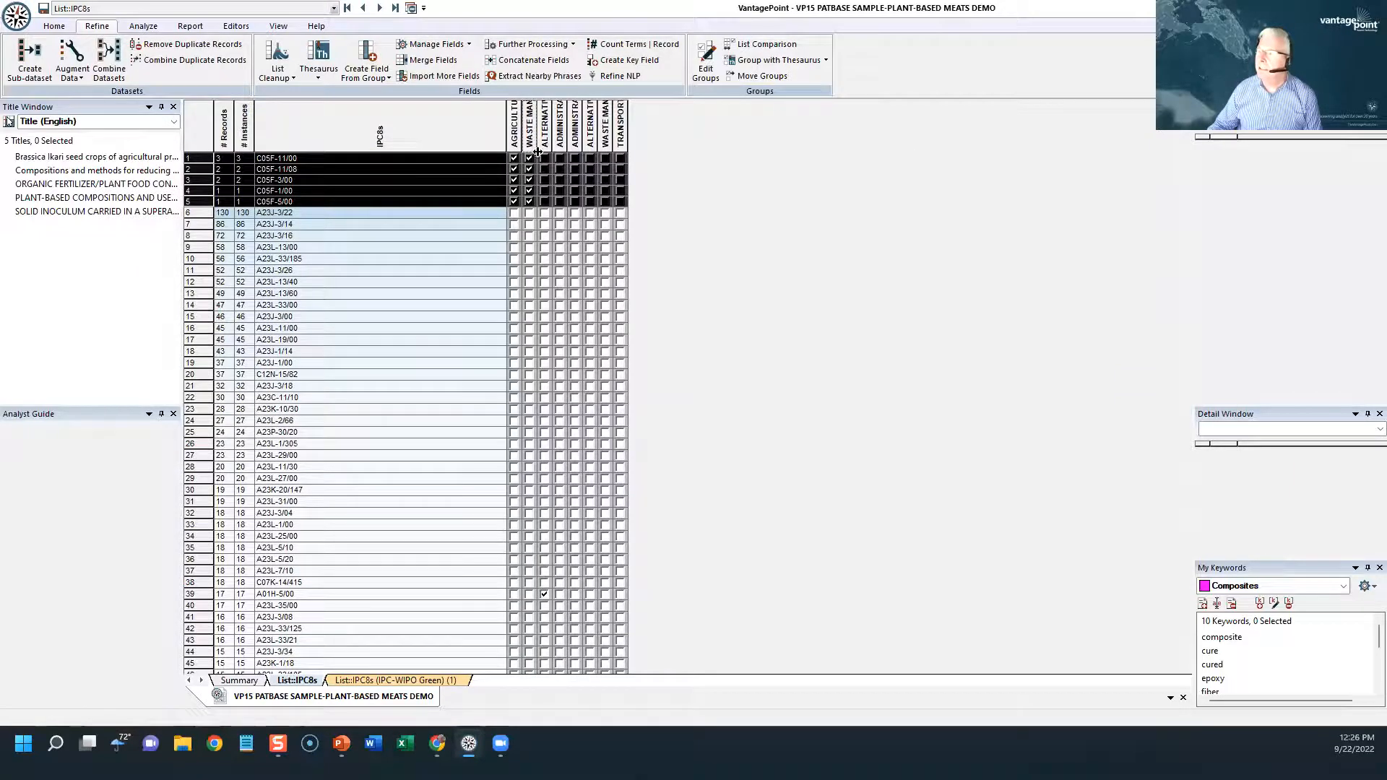
{"action": "left_click", "coordinate": [543, 135]}
{"action": "left_click", "coordinate": [543, 135]}
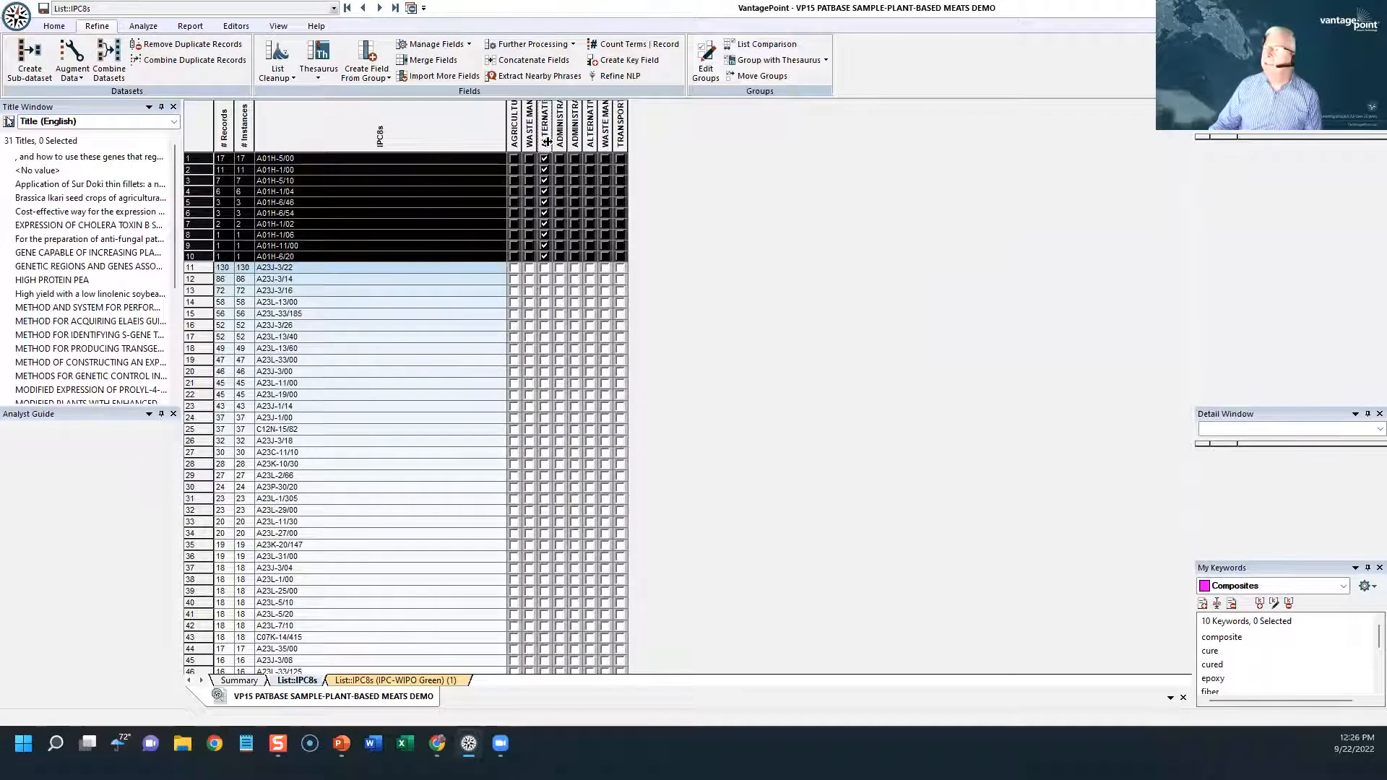
{"action": "left_click", "coordinate": [559, 135]}
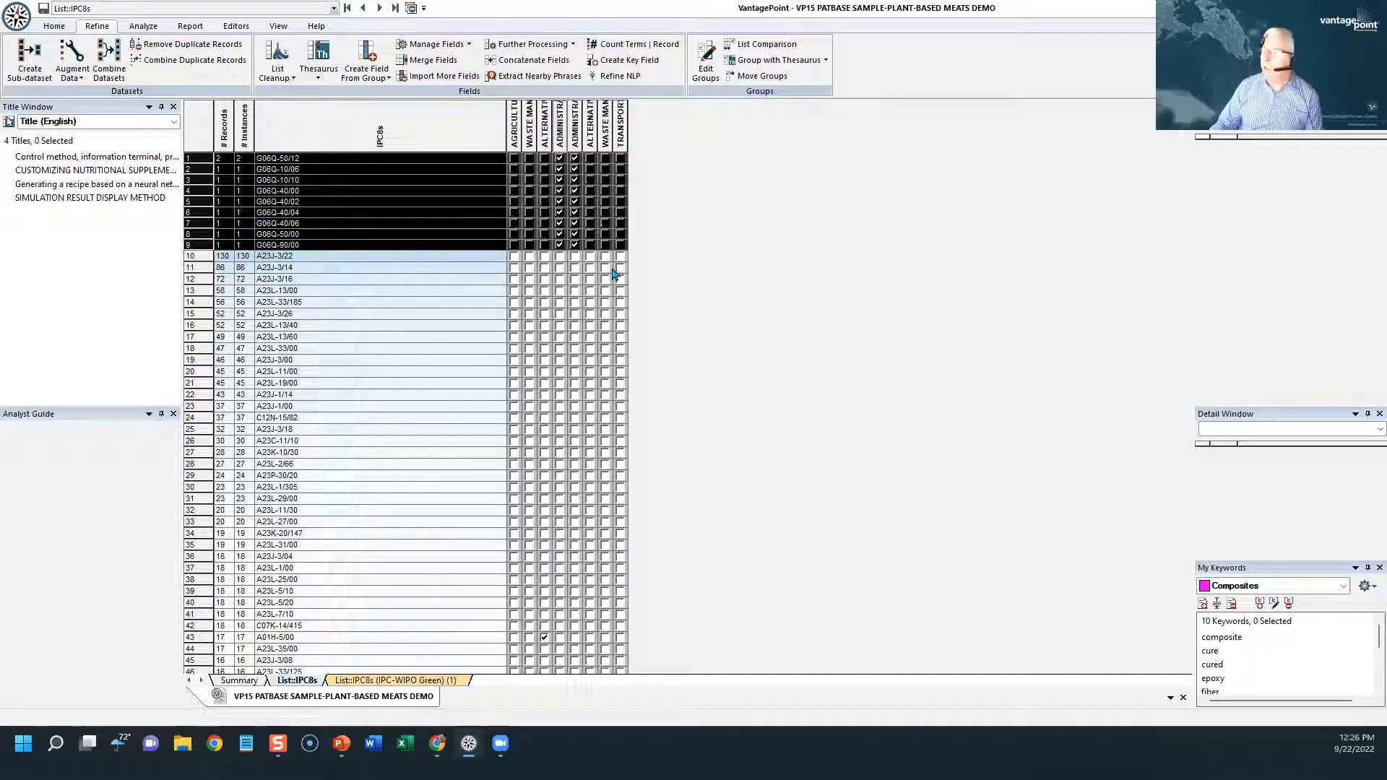
Combine all the thesaurus groups of the IPC8s list with OR into a new group named GREEN
{"action": "left_click", "coordinate": [706, 61]}
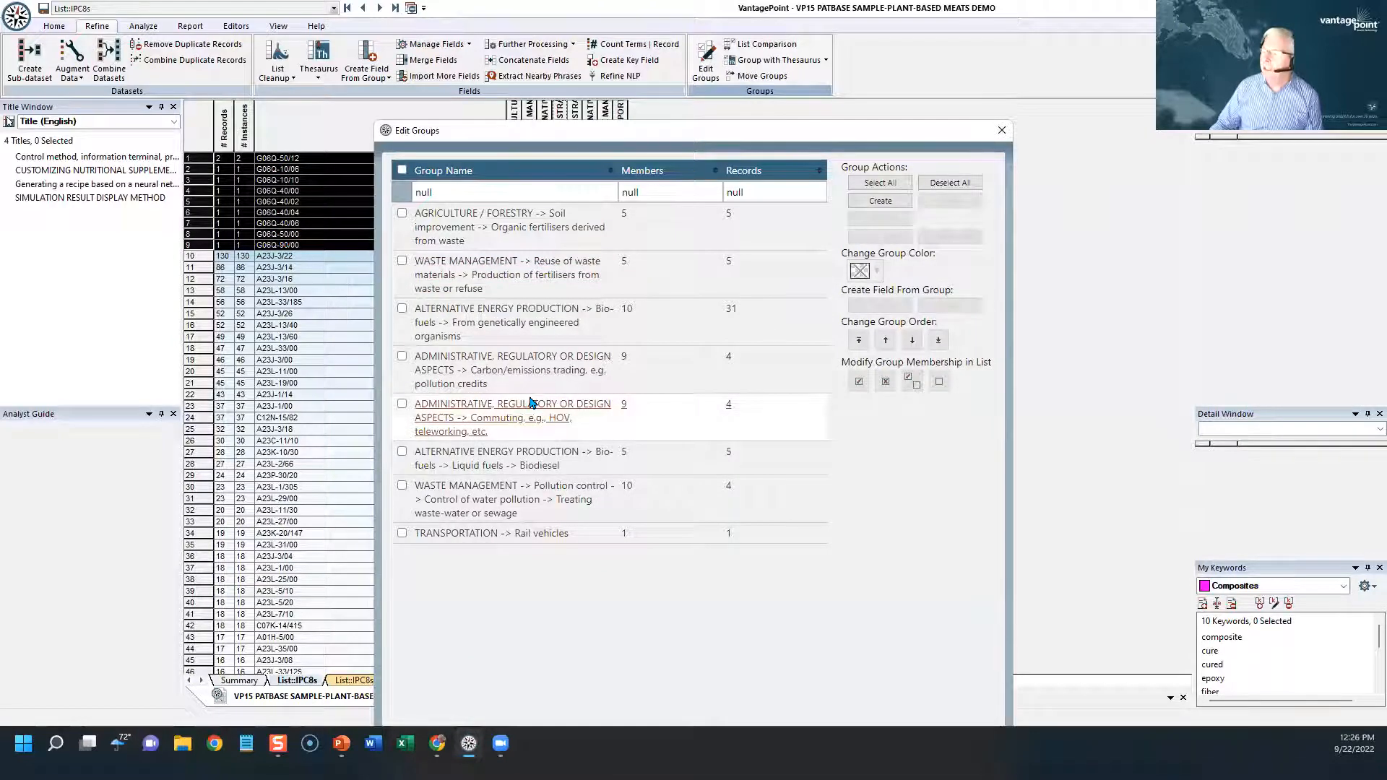
{"action": "left_click", "coordinate": [401, 170]}
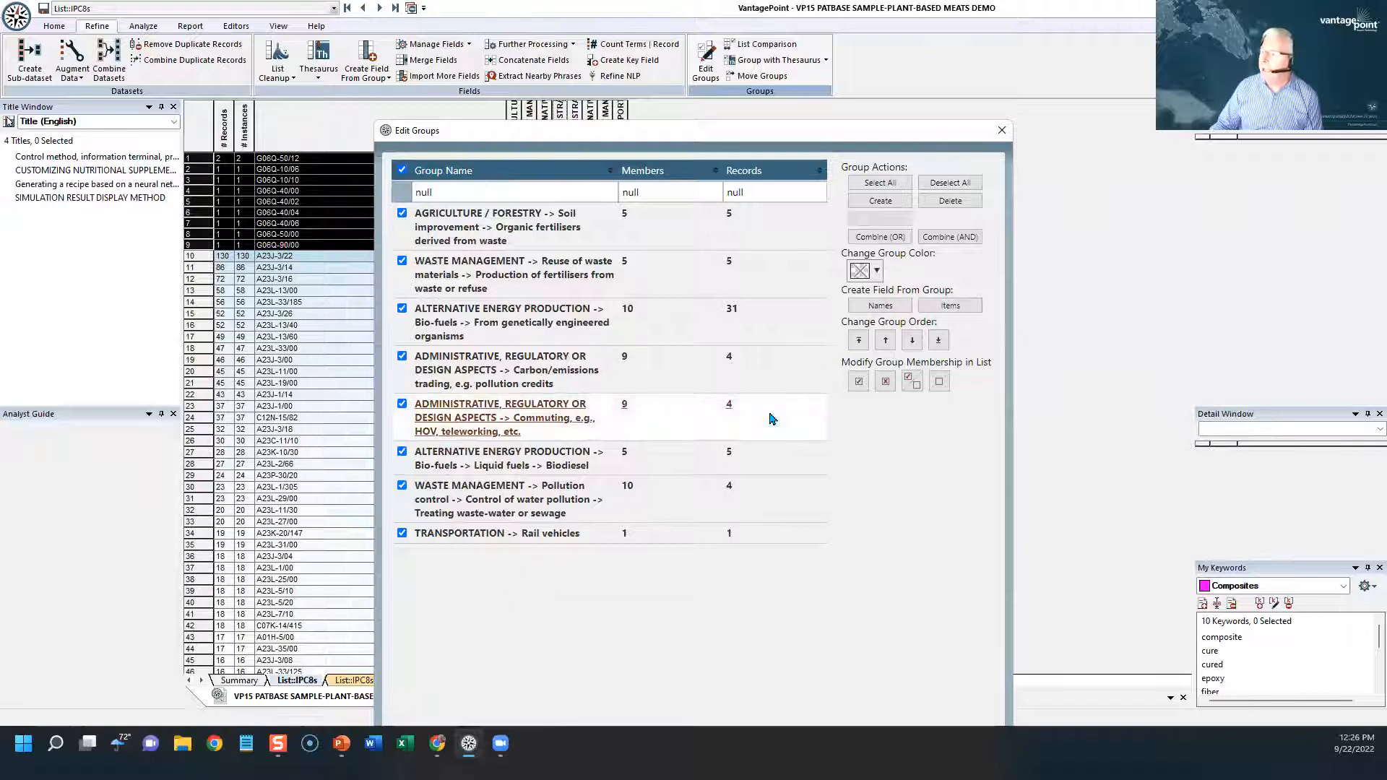
{"action": "left_click", "coordinate": [877, 241]}
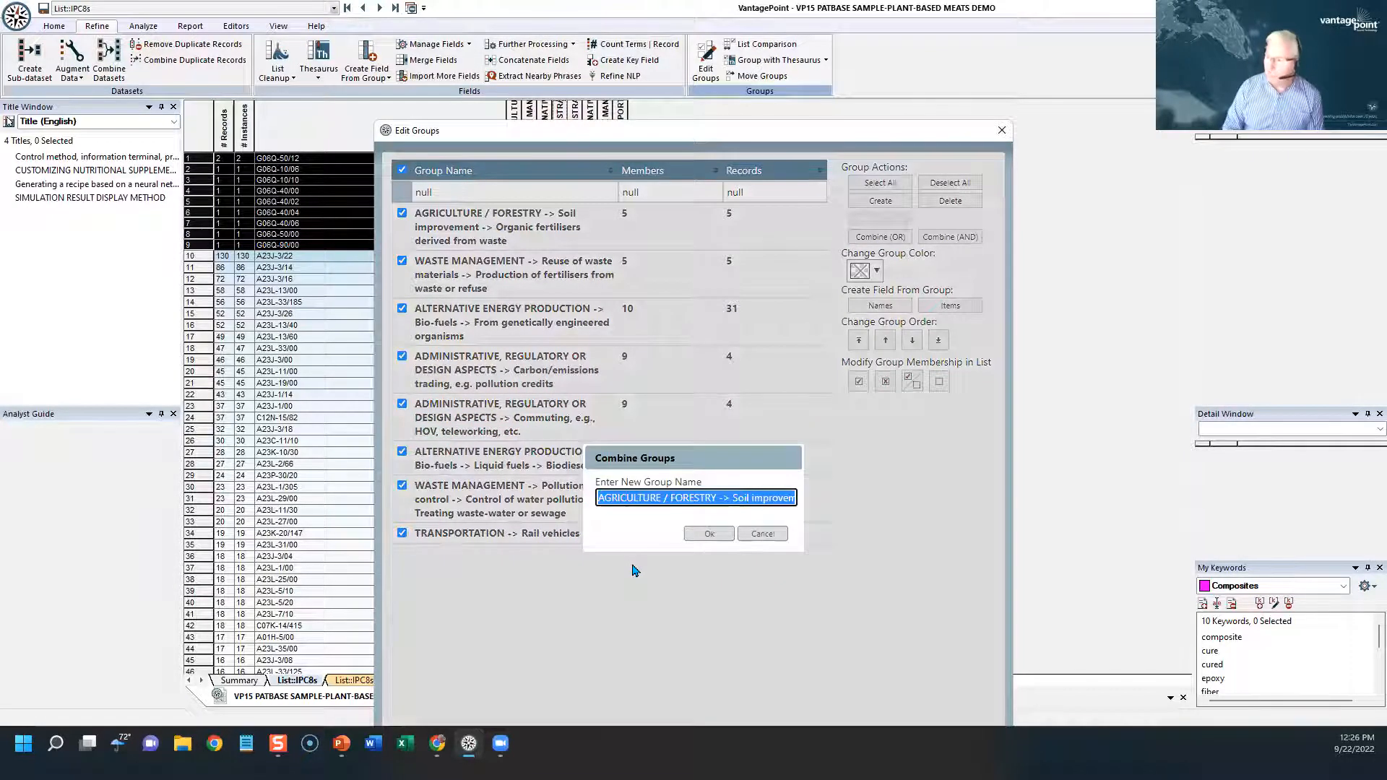
{"action": "type", "text": "GREEN"}
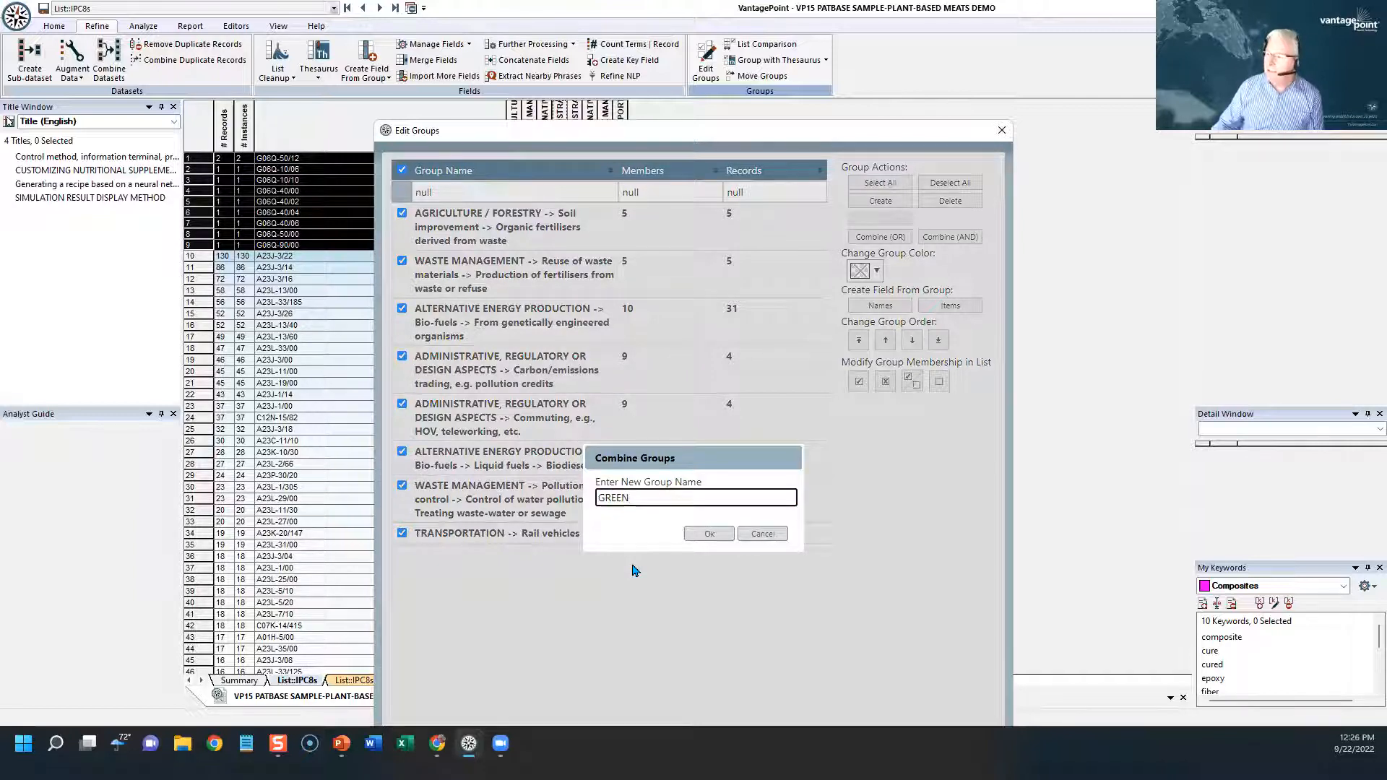
{"action": "left_click", "coordinate": [708, 532]}
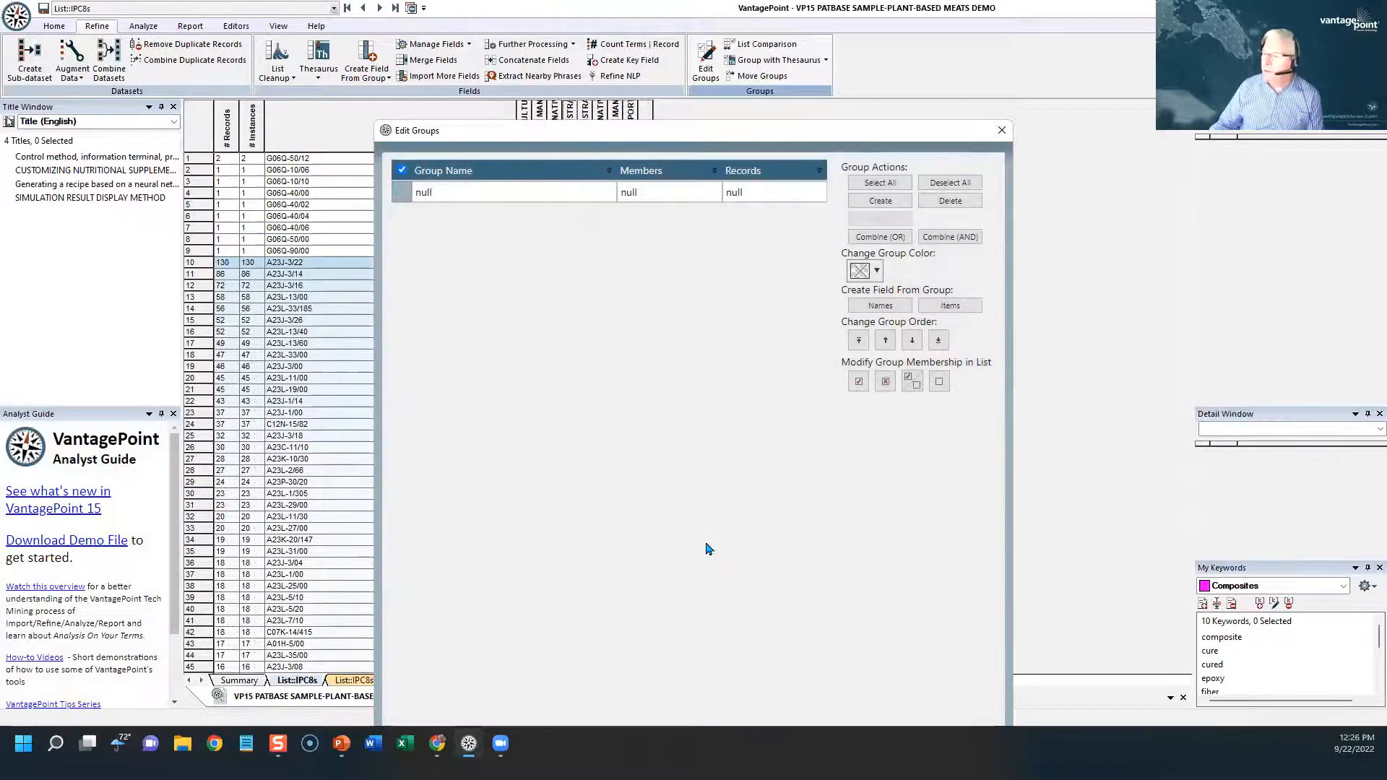
{"action": "left_click", "coordinate": [1002, 130]}
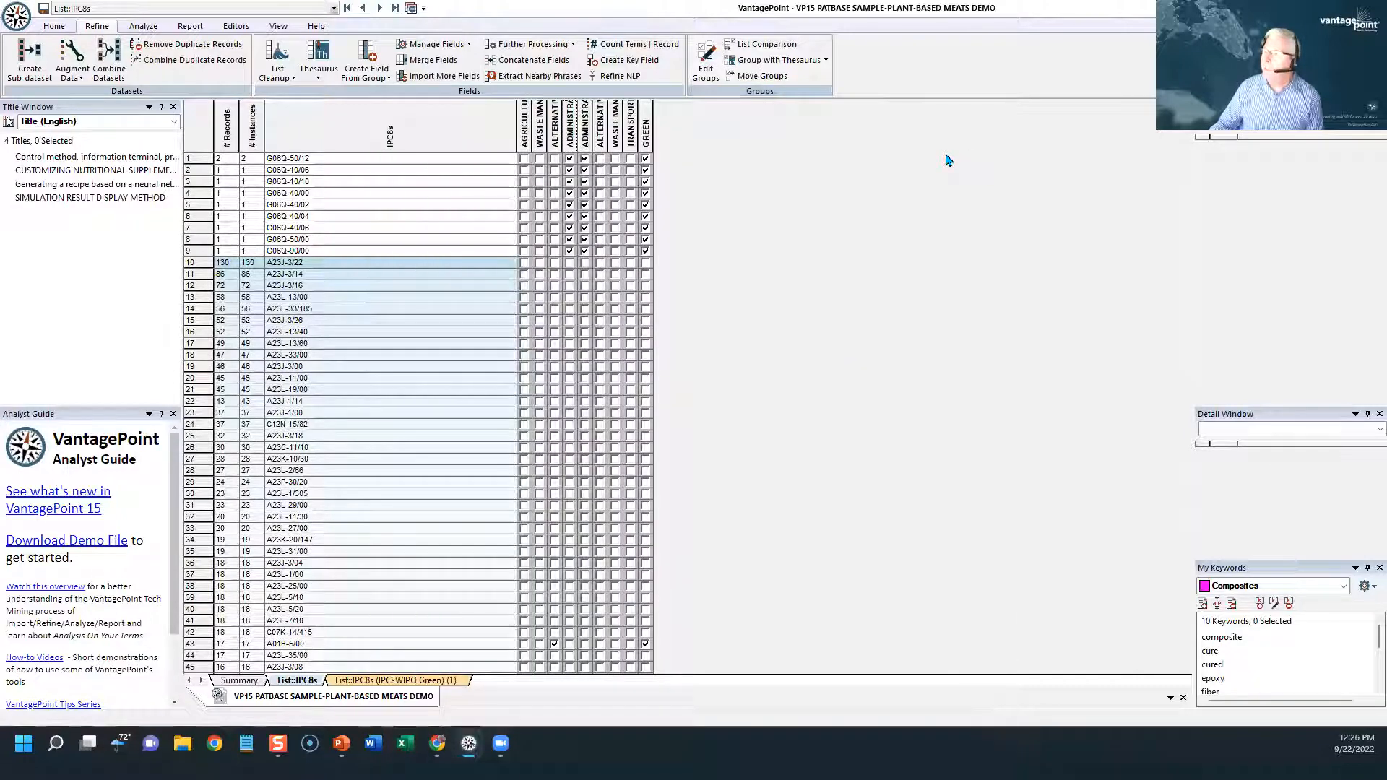
Select all IPC codes outside the GREEN group and add them to a new group named NOT GREEN
{"action": "double_click", "coordinate": [646, 109]}
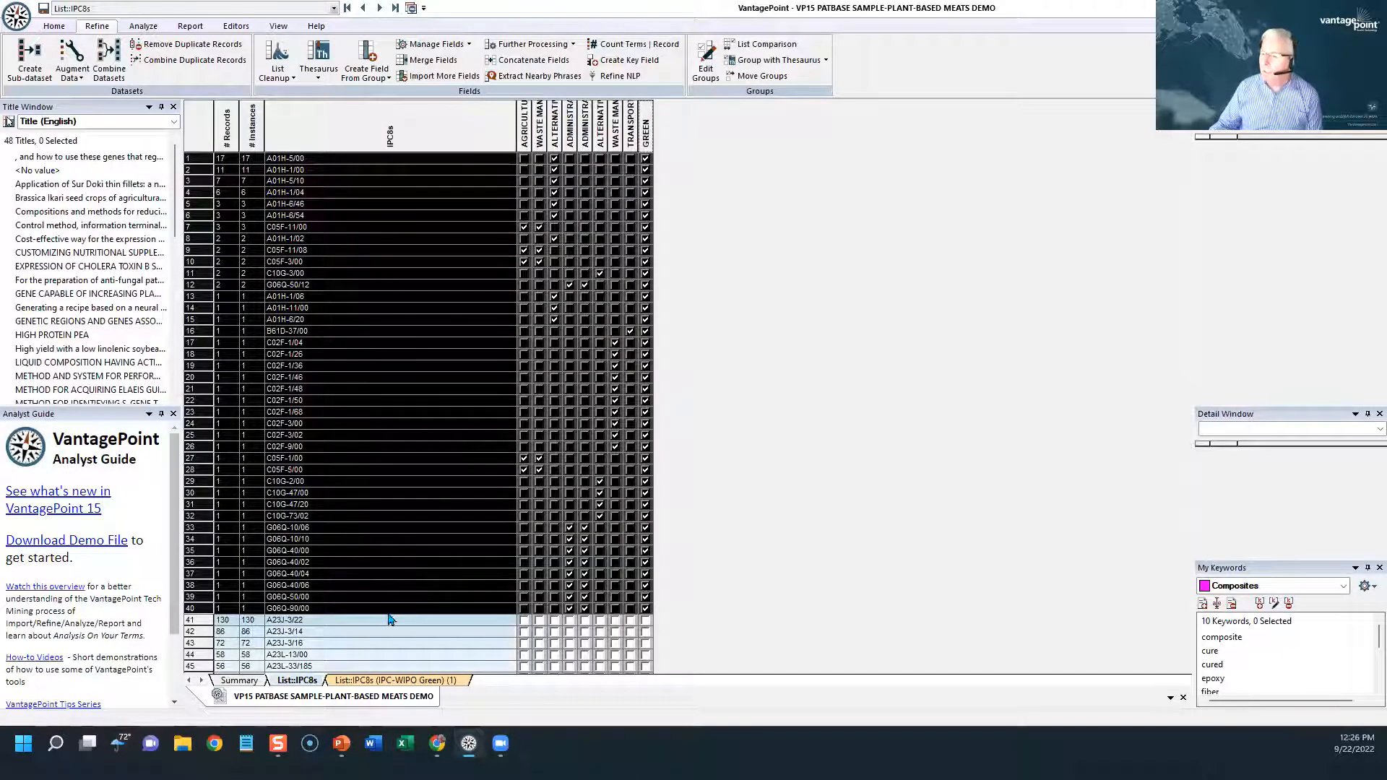
{"action": "right_click", "coordinate": [393, 545]}
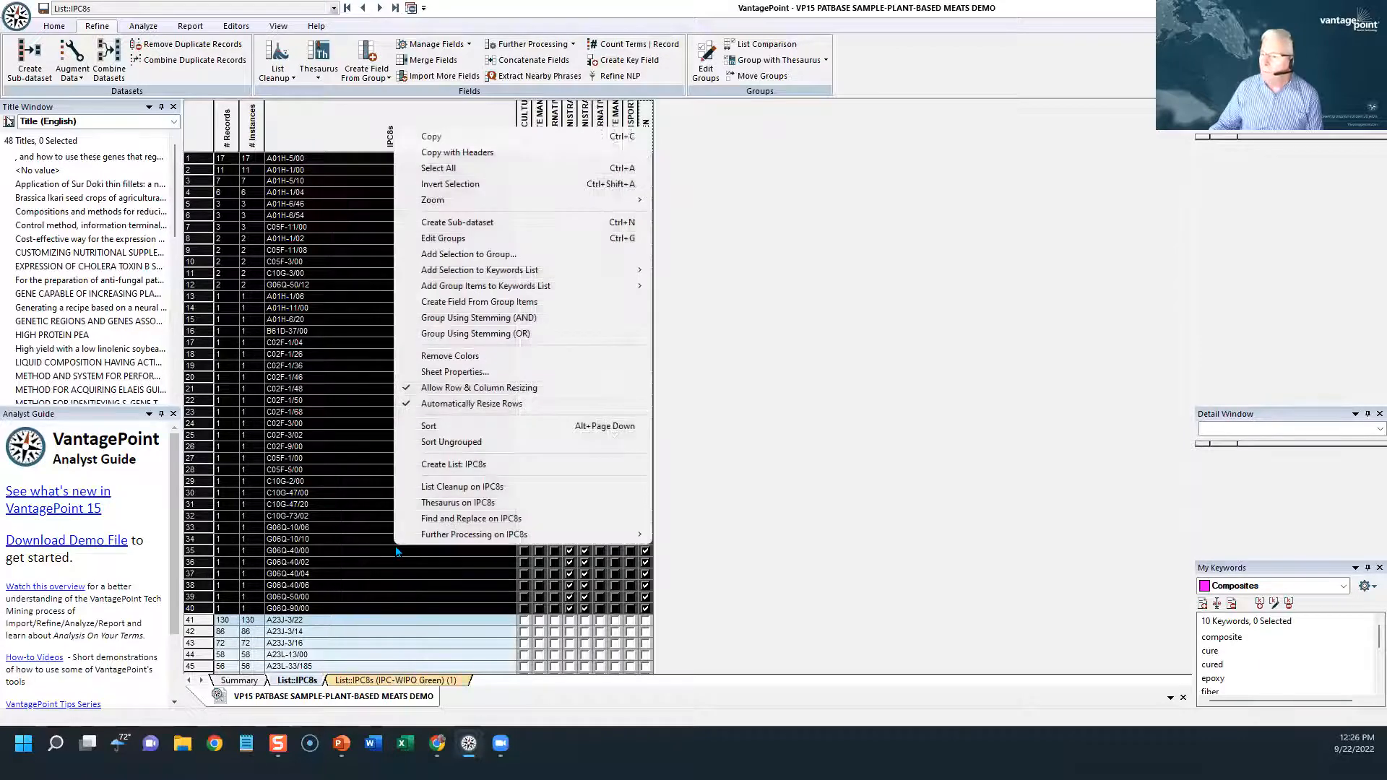
{"action": "left_click", "coordinate": [445, 185]}
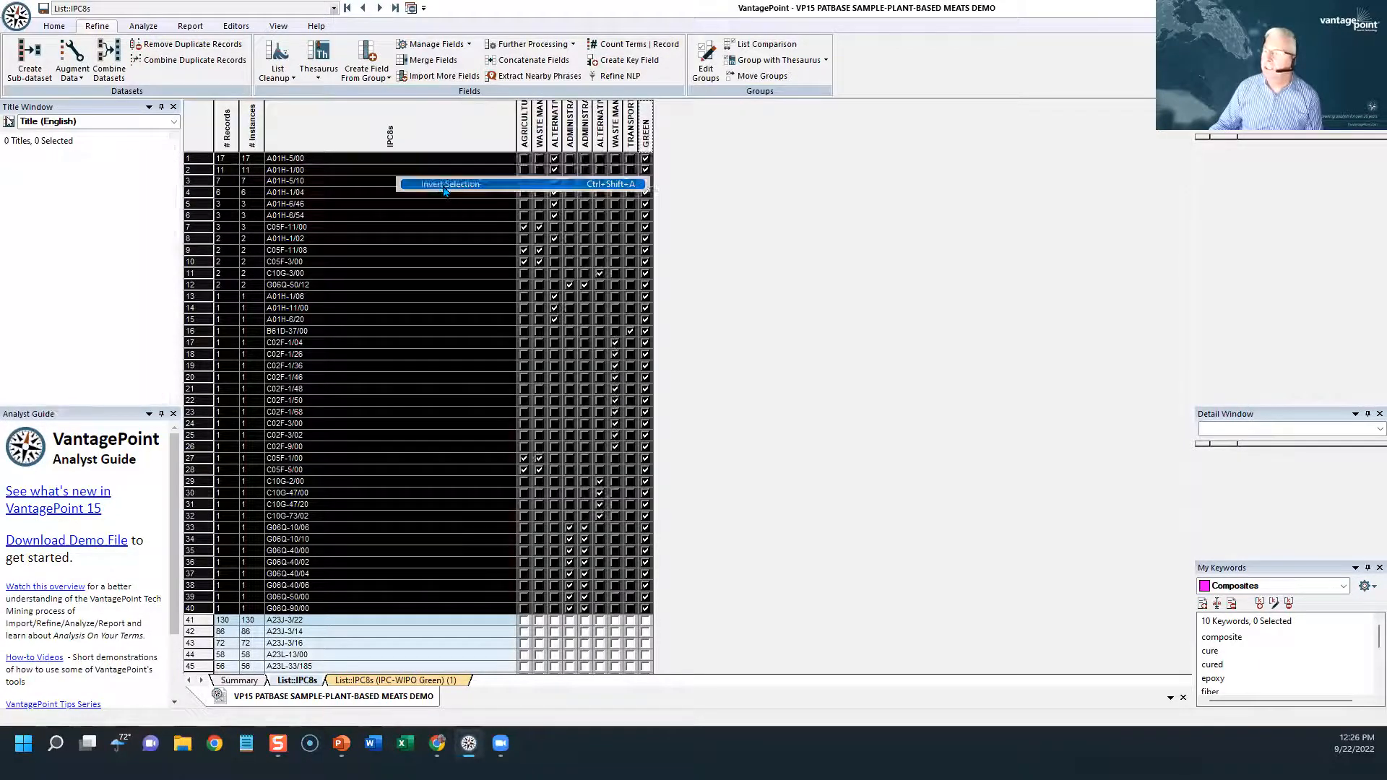
{"action": "right_click", "coordinate": [352, 637]}
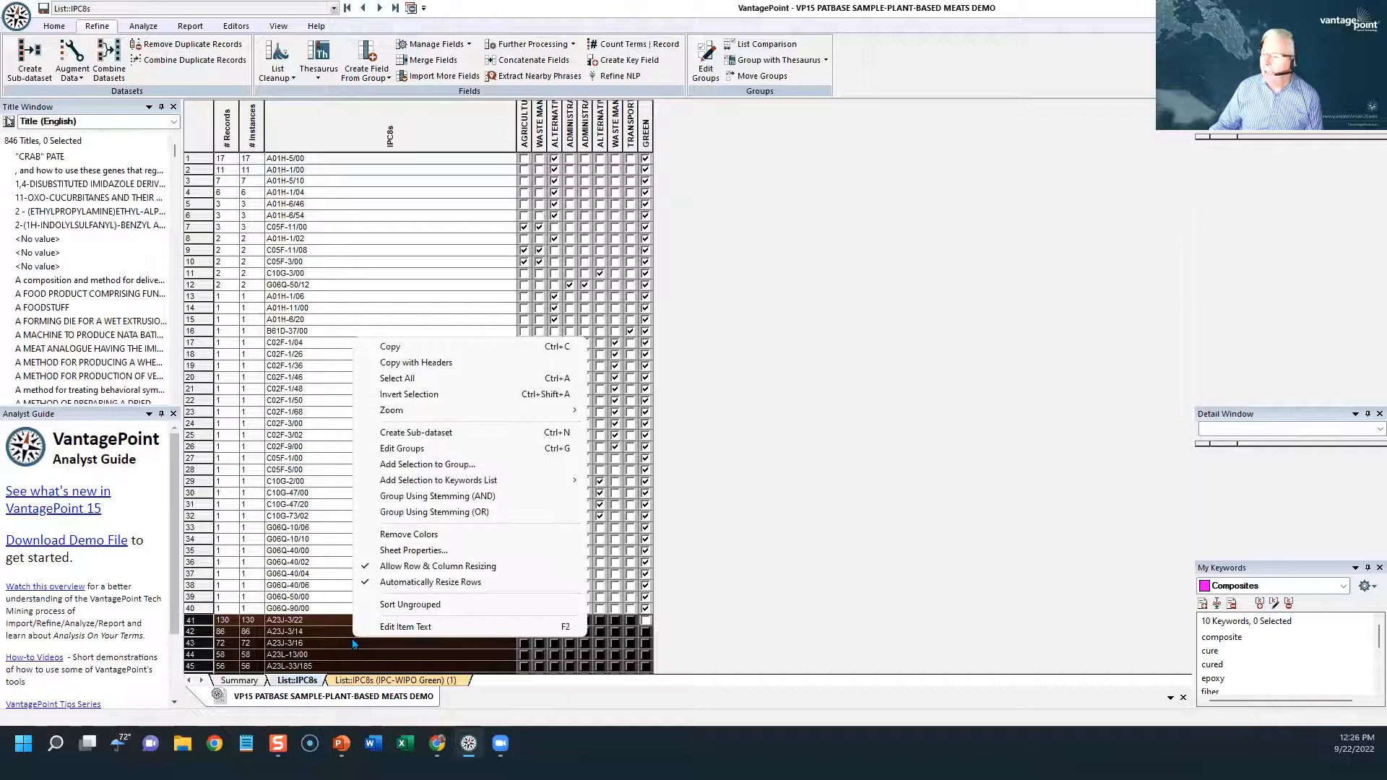
{"action": "left_click", "coordinate": [423, 465]}
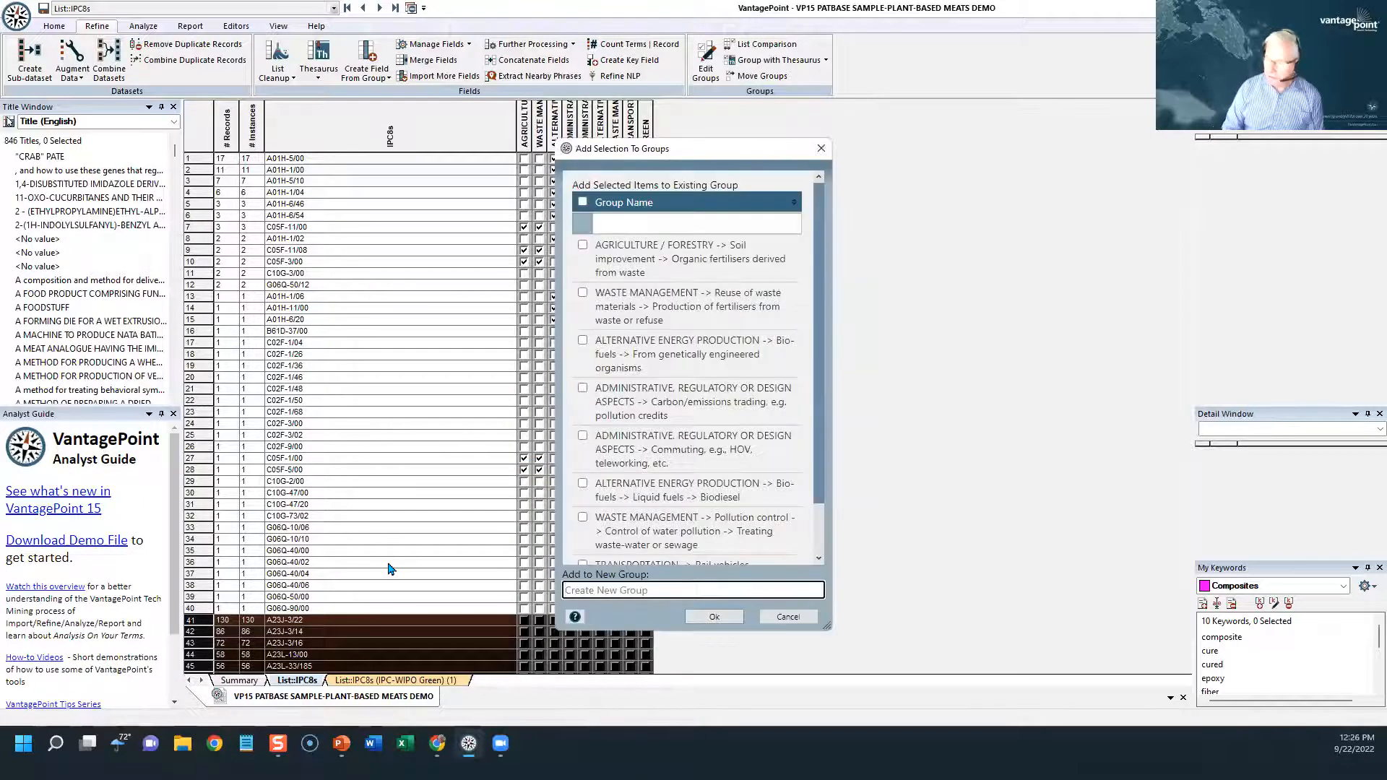
{"action": "type", "text": "O"}
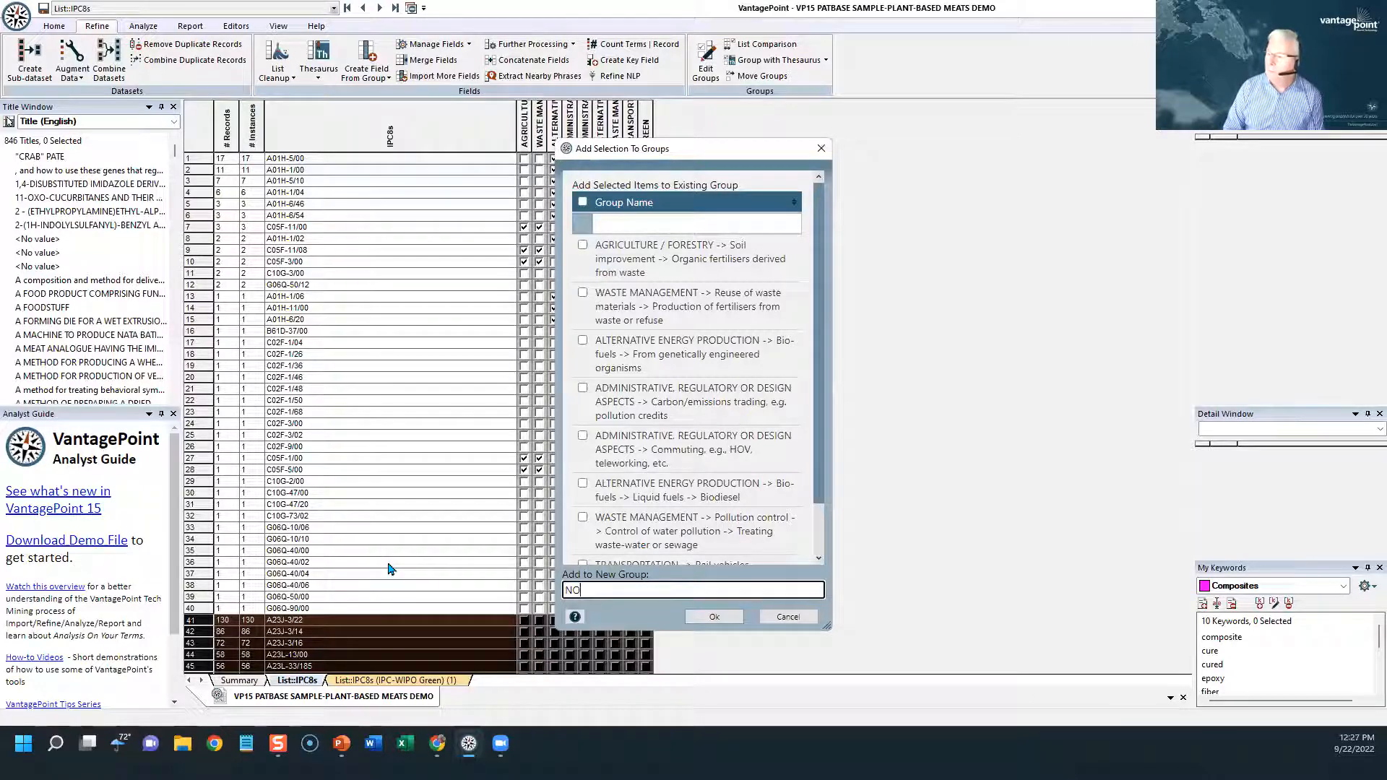
{"action": "type", "text": "T GREEN"}
{"action": "key", "text": "Return"}
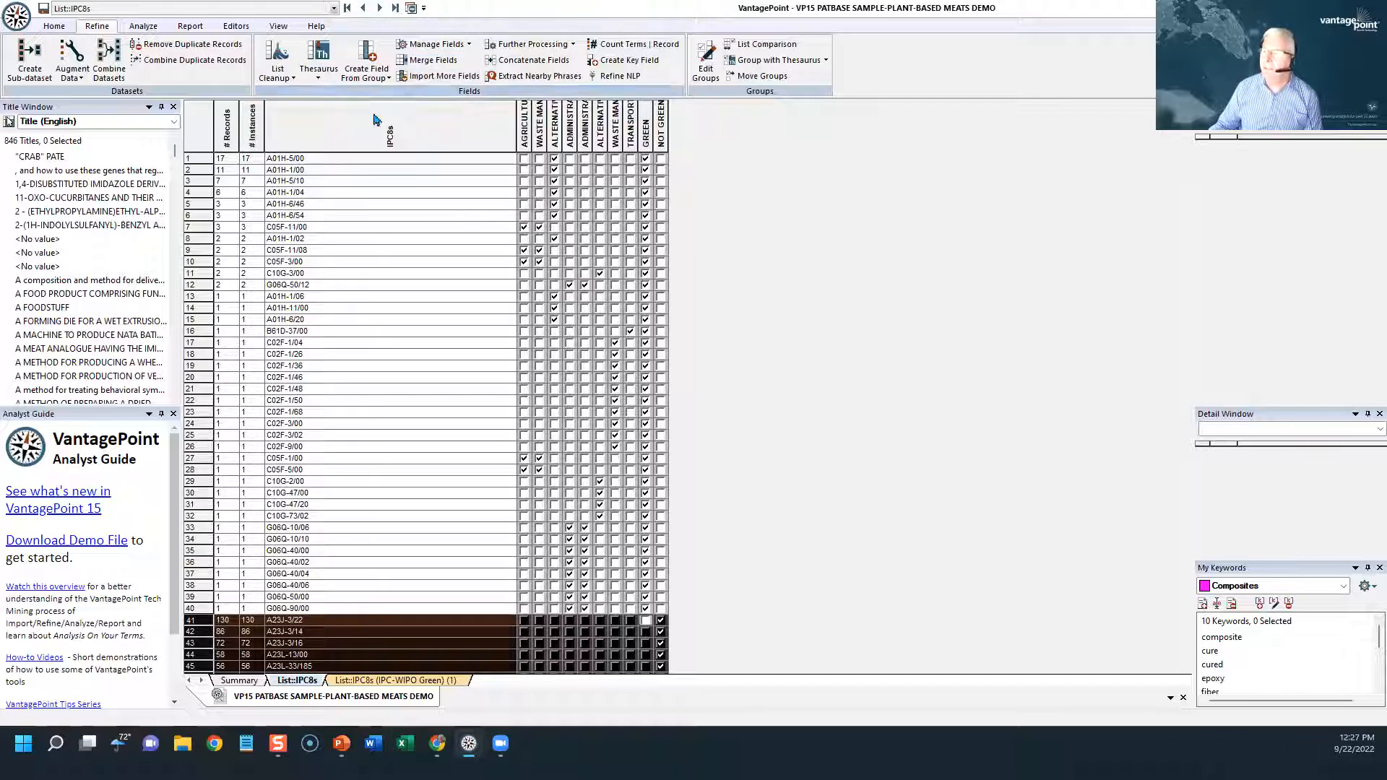
Set up a new field from the IPC8s group names, including only the GREEN and NOT GREEN groups
{"action": "left_click", "coordinate": [369, 78]}
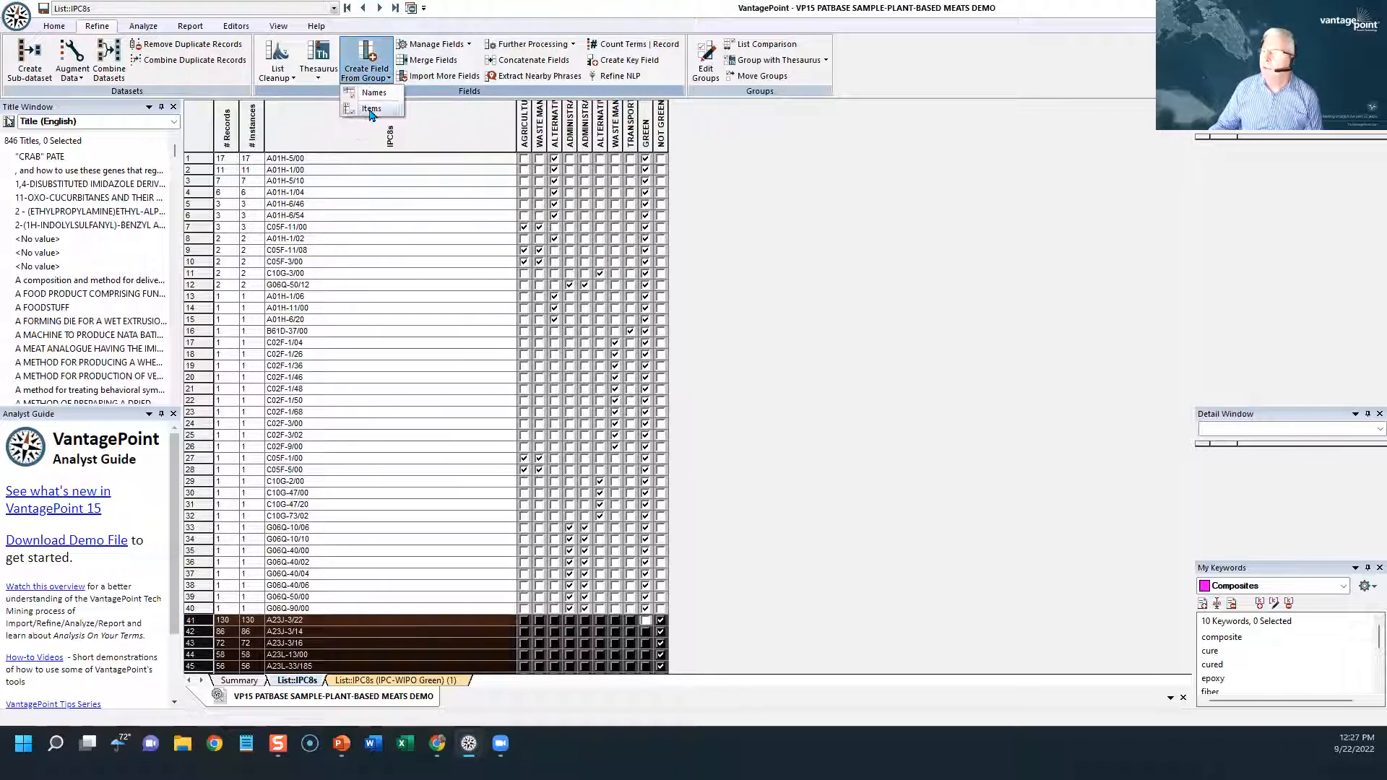
{"action": "left_click", "coordinate": [370, 93]}
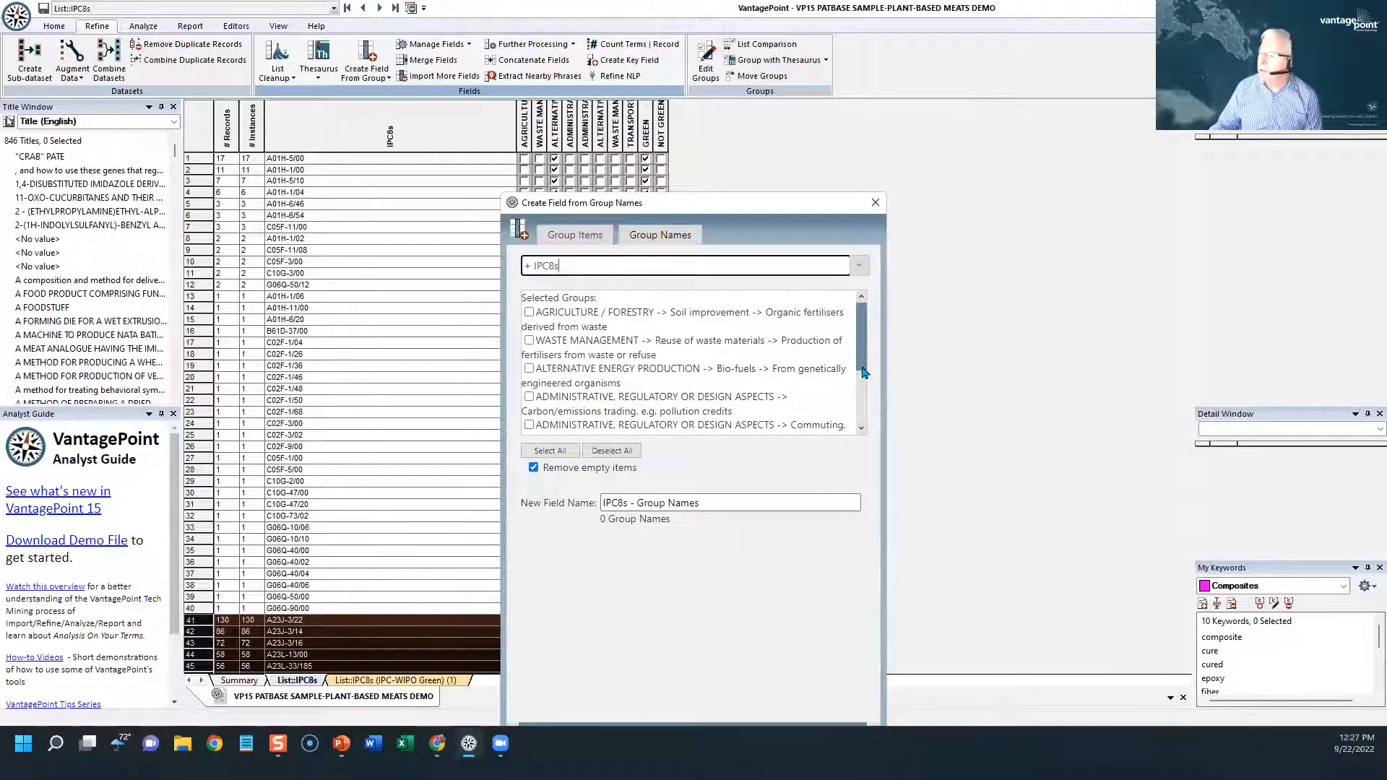
{"action": "left_click_drag", "start_coordinate": [865, 372], "coordinate": [866, 421]}
{"action": "left_click", "coordinate": [528, 413]}
{"action": "left_click", "coordinate": [530, 429]}
Name the new group-names field IPC8s - GREEN GROUPS and create it
{"action": "left_click", "coordinate": [709, 505]}
{"action": "key", "text": "BackSpace"}
{"action": "key", "text": "BackSpace"}
{"action": "key", "text": "BackSpace"}
{"action": "key", "text": "BackSpace"}
{"action": "key", "text": "BackSpace"}
{"action": "key", "text": "BackSpace"}
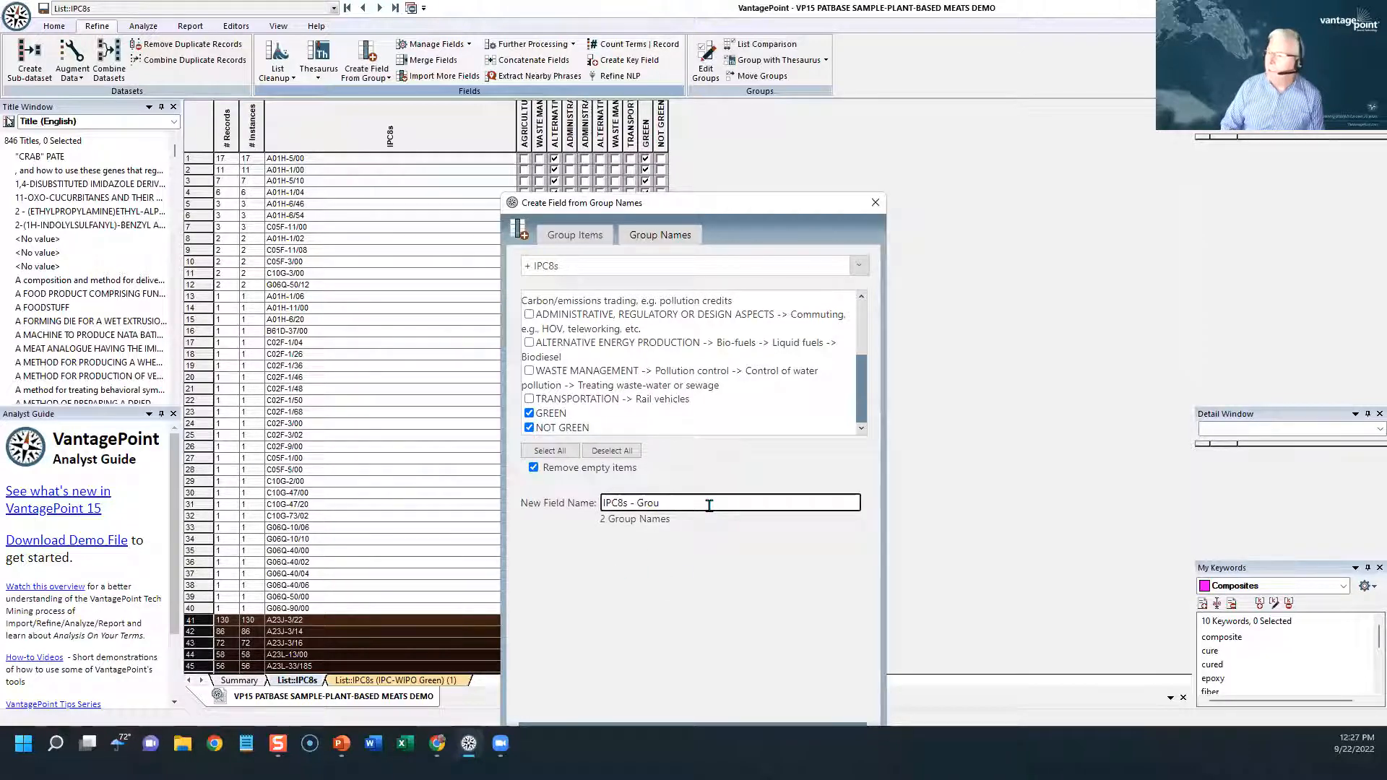
{"action": "type", "text": "GREEN GROUPS"}
{"action": "key", "text": "Return"}
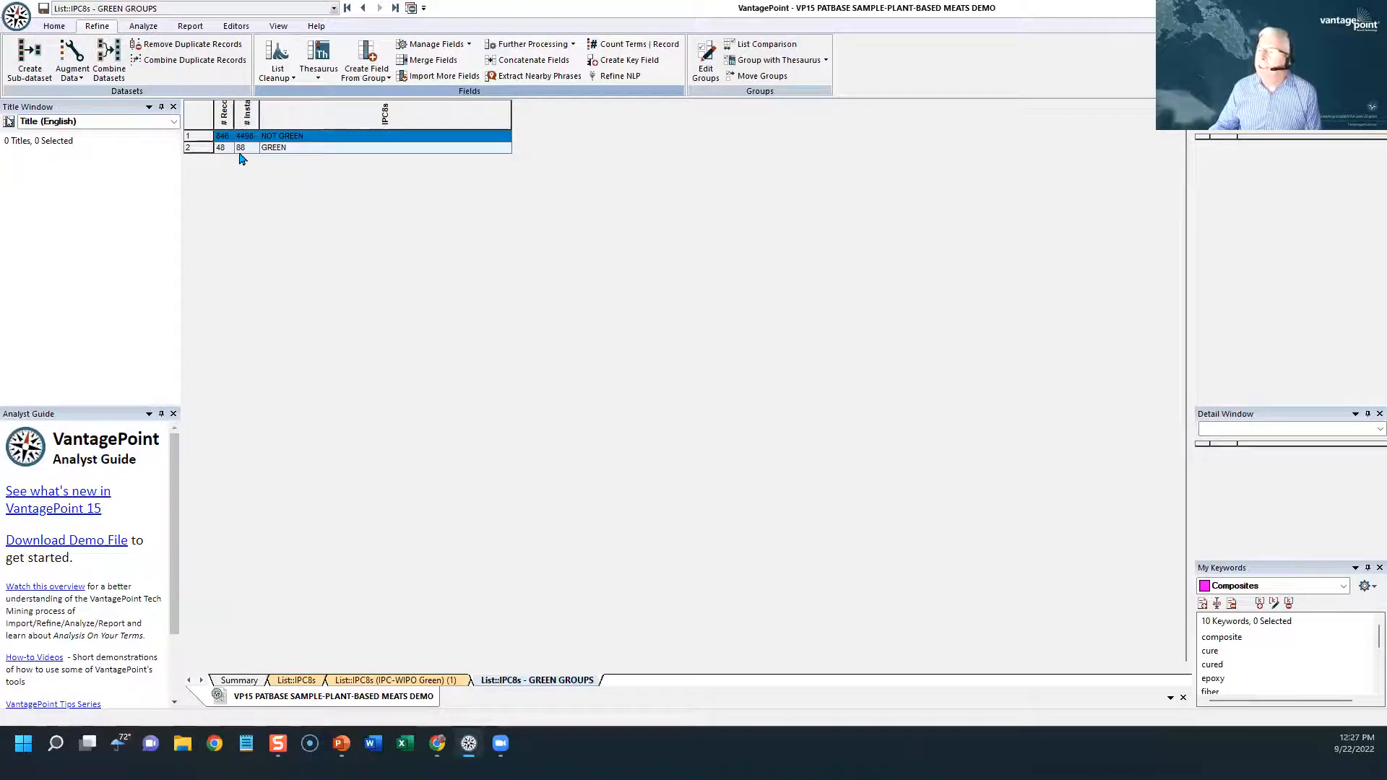
Create a pie chart from both items of the IPC8s - GREEN GROUPS list
{"action": "left_click", "coordinate": [200, 123]}
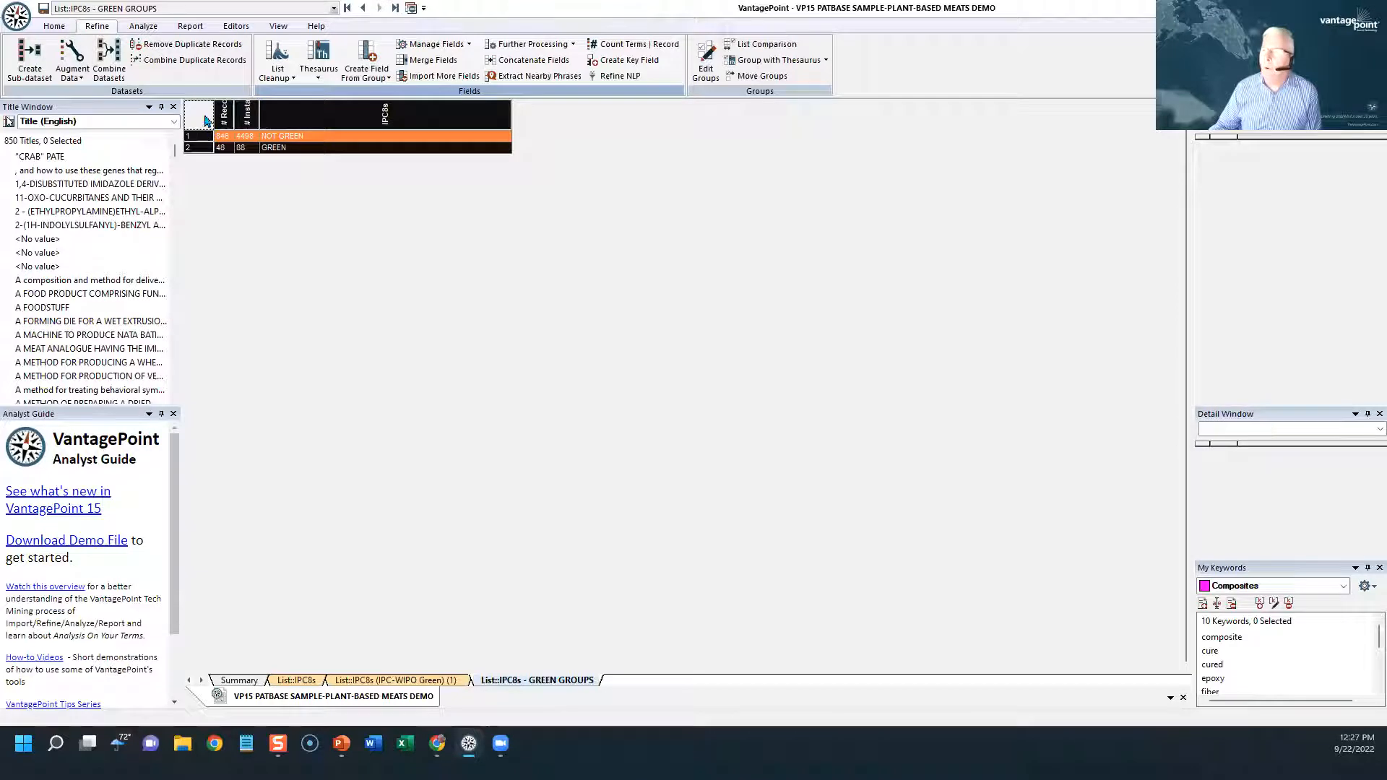
{"action": "left_click", "coordinate": [190, 26]}
{"action": "left_click", "coordinate": [83, 65]}
{"action": "left_click", "coordinate": [799, 400]}
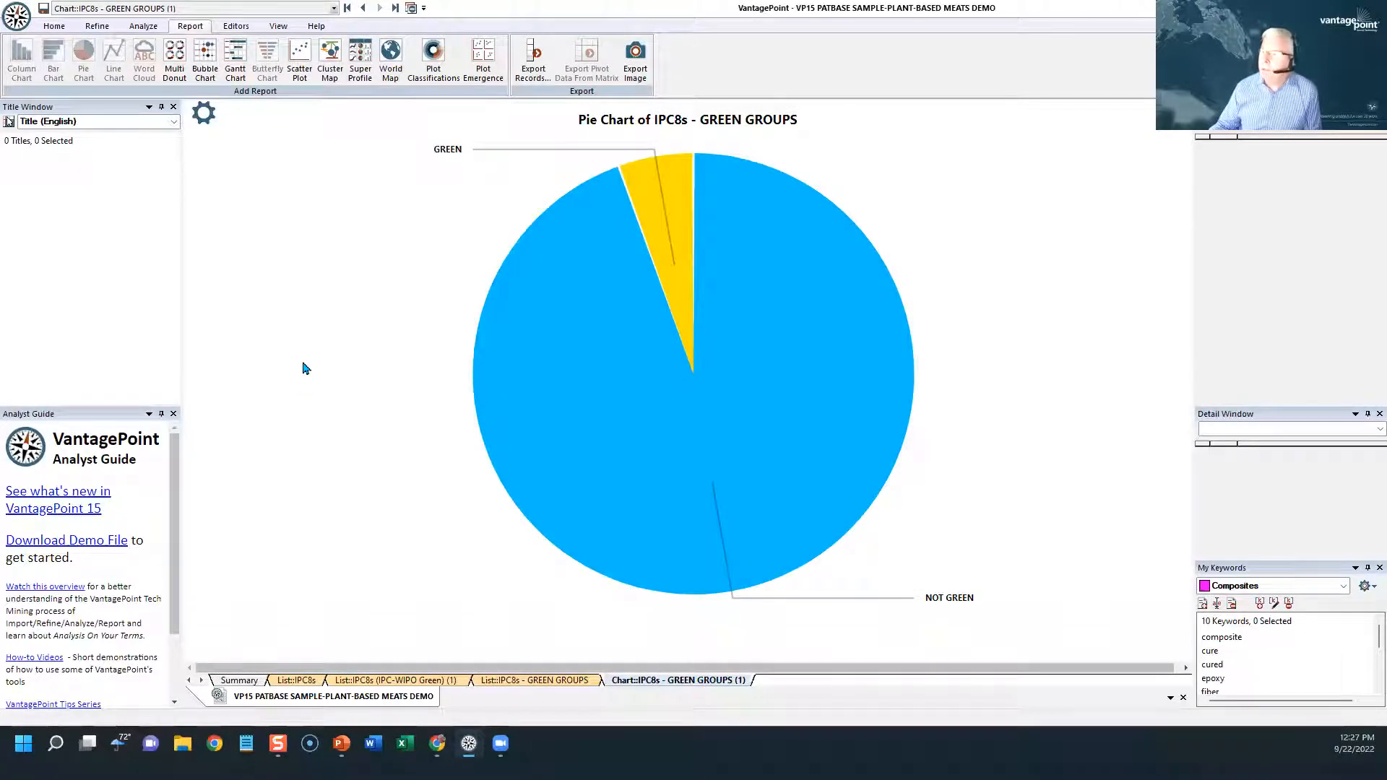
Recolor the pie chart's GREEN slice to green rgb(28, 158, 120) and its NOT GREEN slice to yellow, then close the styling options
{"action": "left_click", "coordinate": [203, 113]}
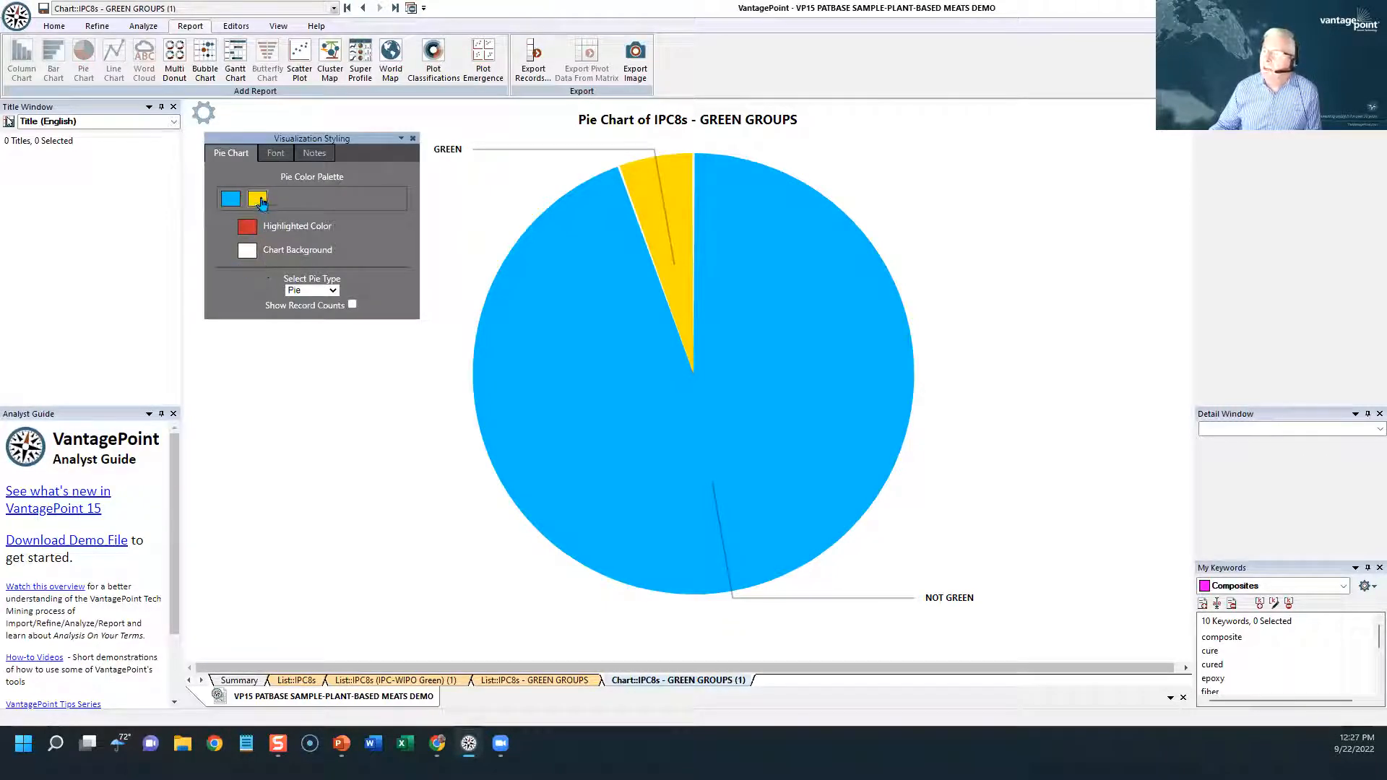
{"action": "left_click", "coordinate": [259, 201]}
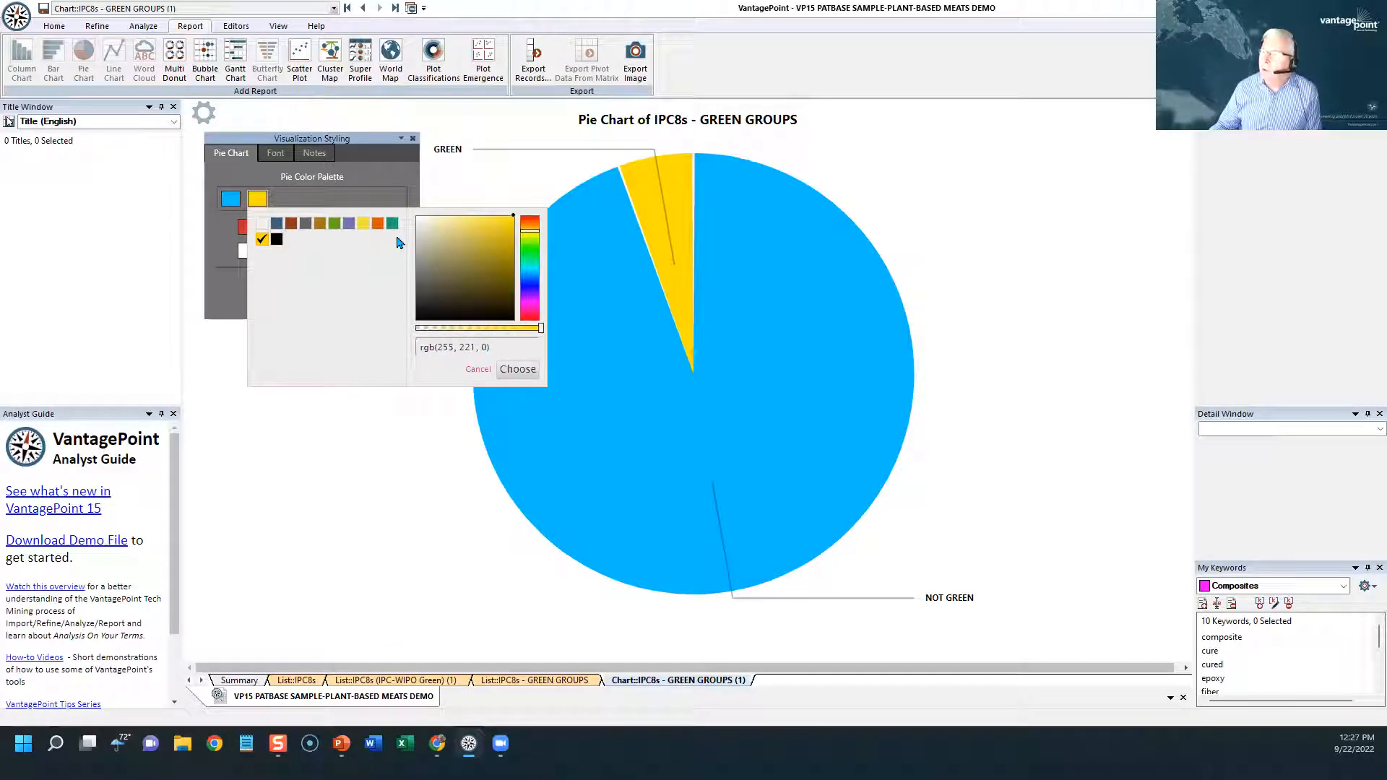
{"action": "left_click", "coordinate": [392, 224]}
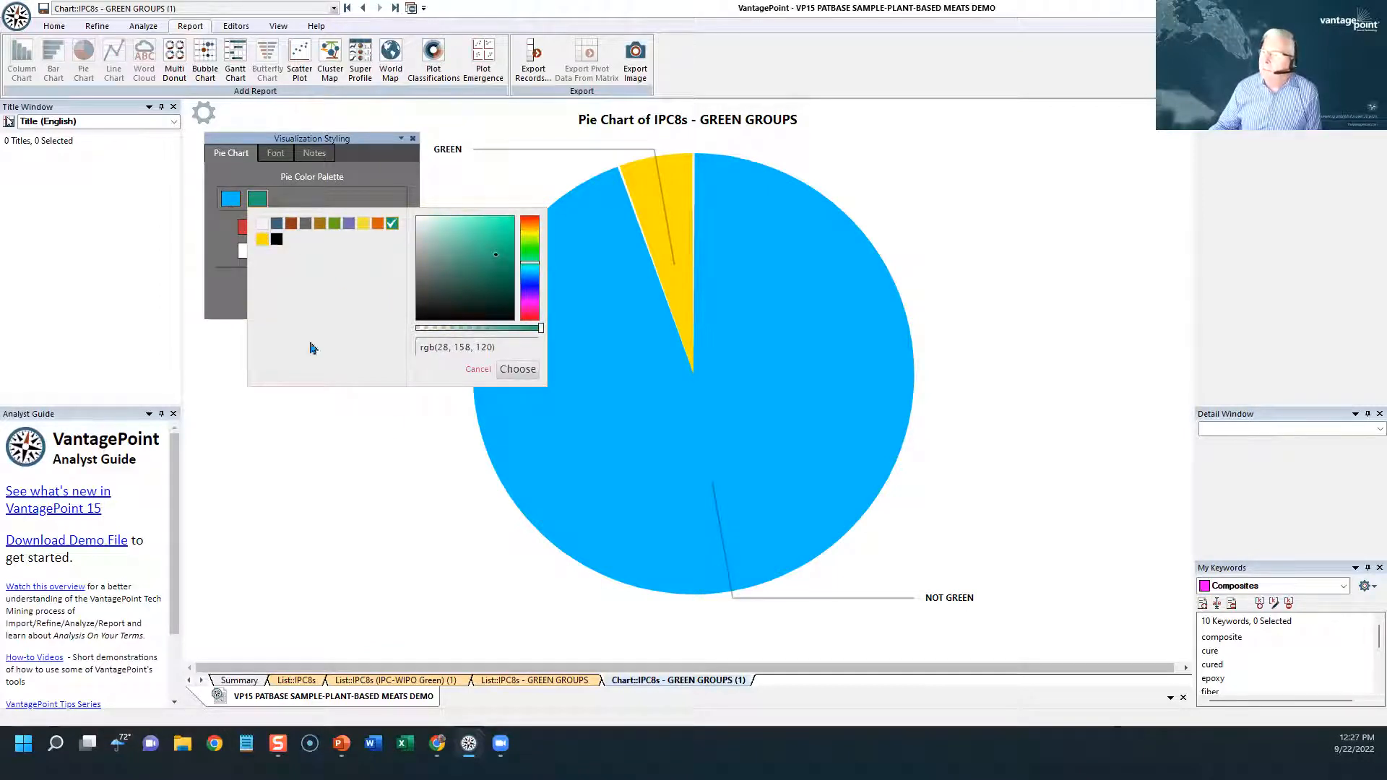
{"action": "left_click", "coordinate": [518, 369]}
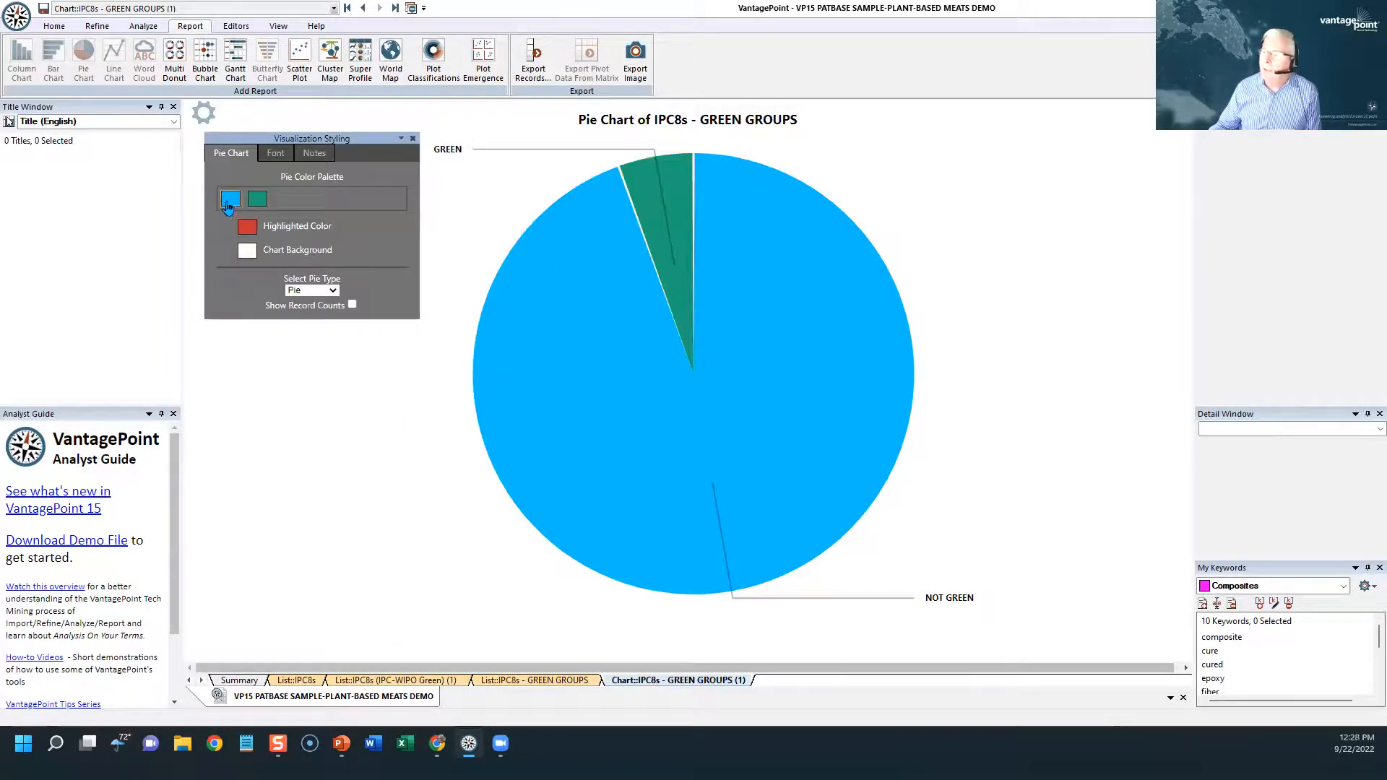
{"action": "left_click", "coordinate": [228, 206]}
{"action": "left_click", "coordinate": [337, 224]}
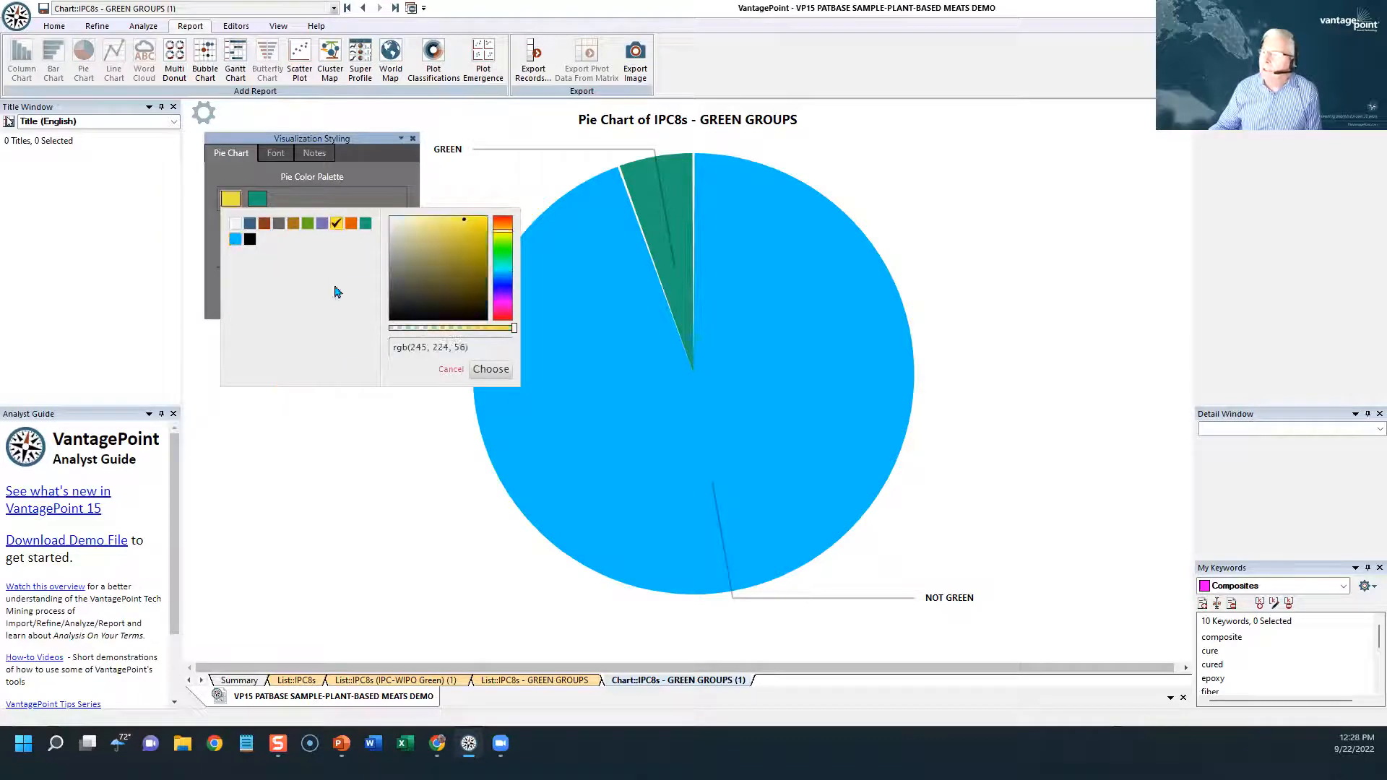
{"action": "left_click", "coordinate": [489, 369]}
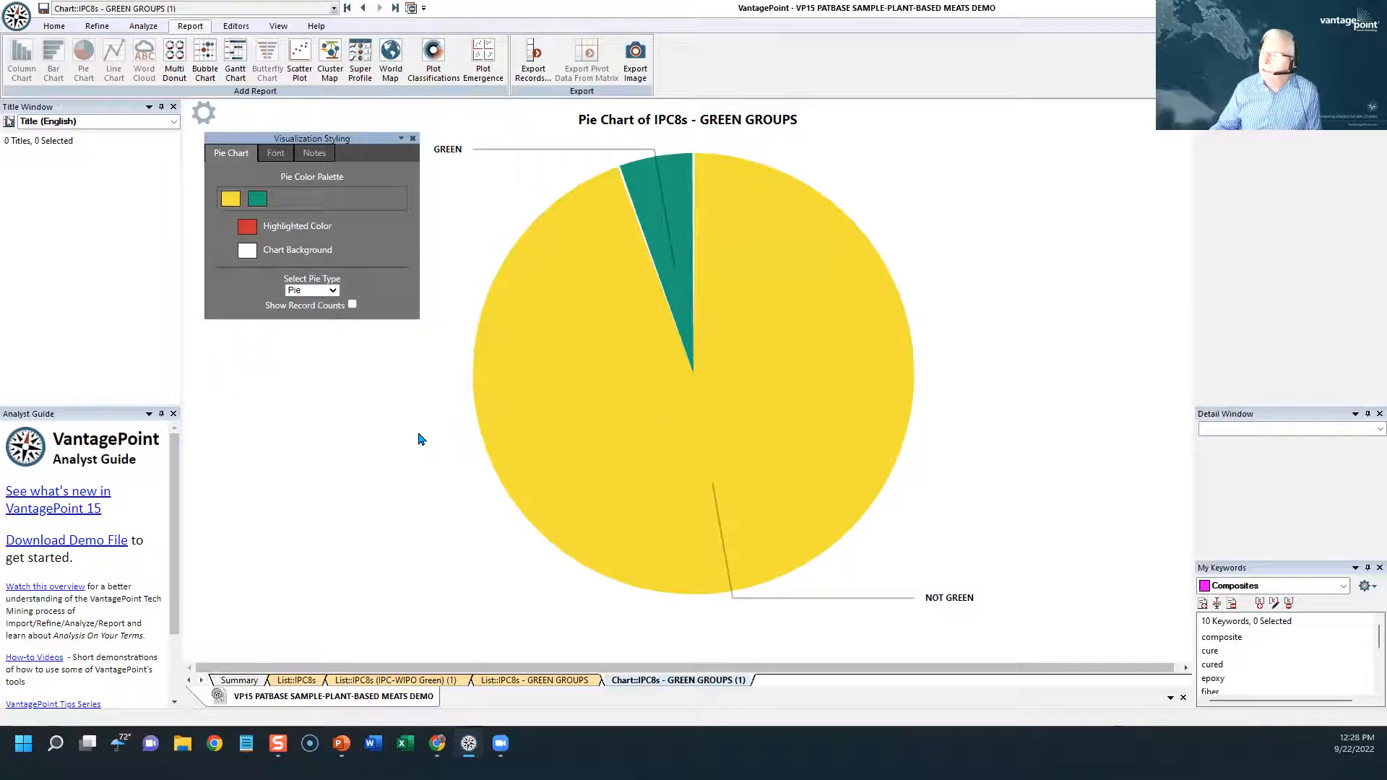
{"action": "left_click", "coordinate": [275, 153]}
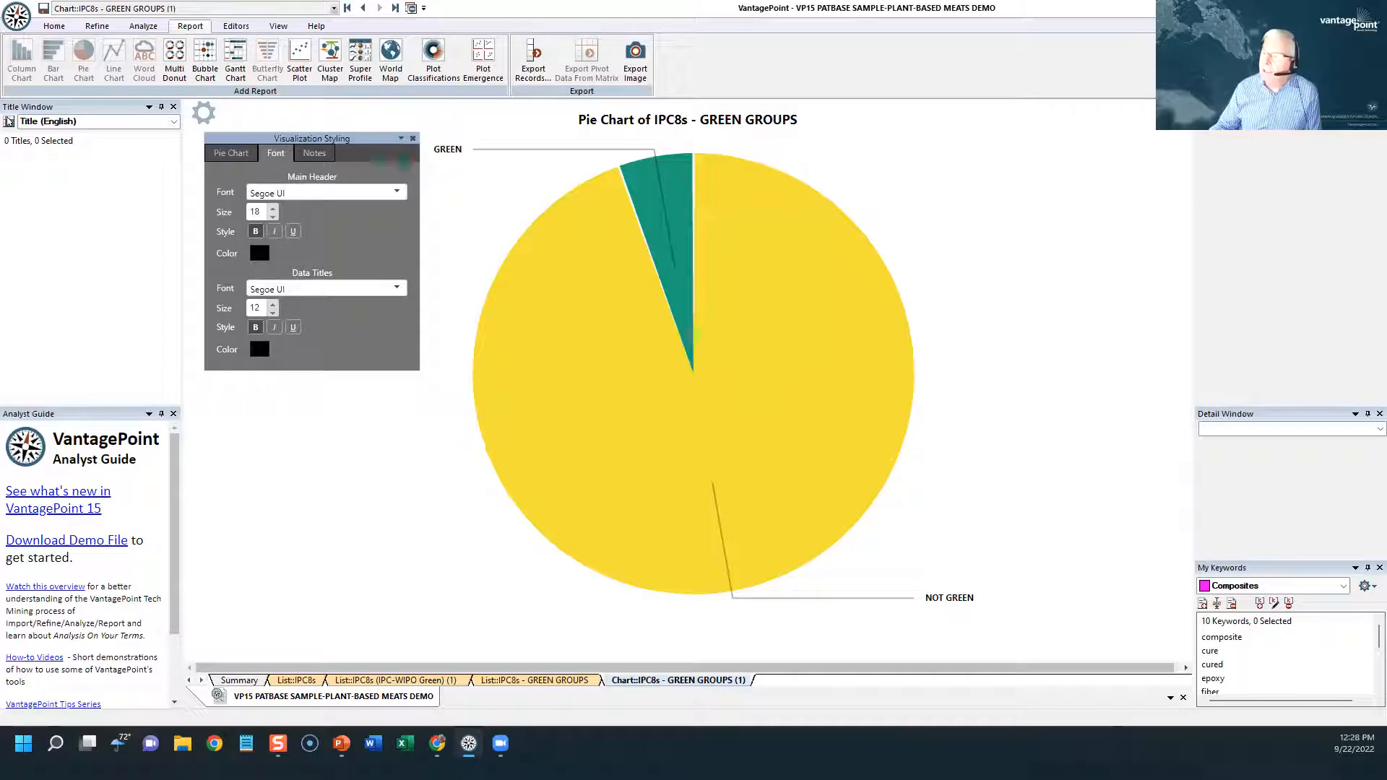
{"action": "left_click", "coordinate": [412, 138]}
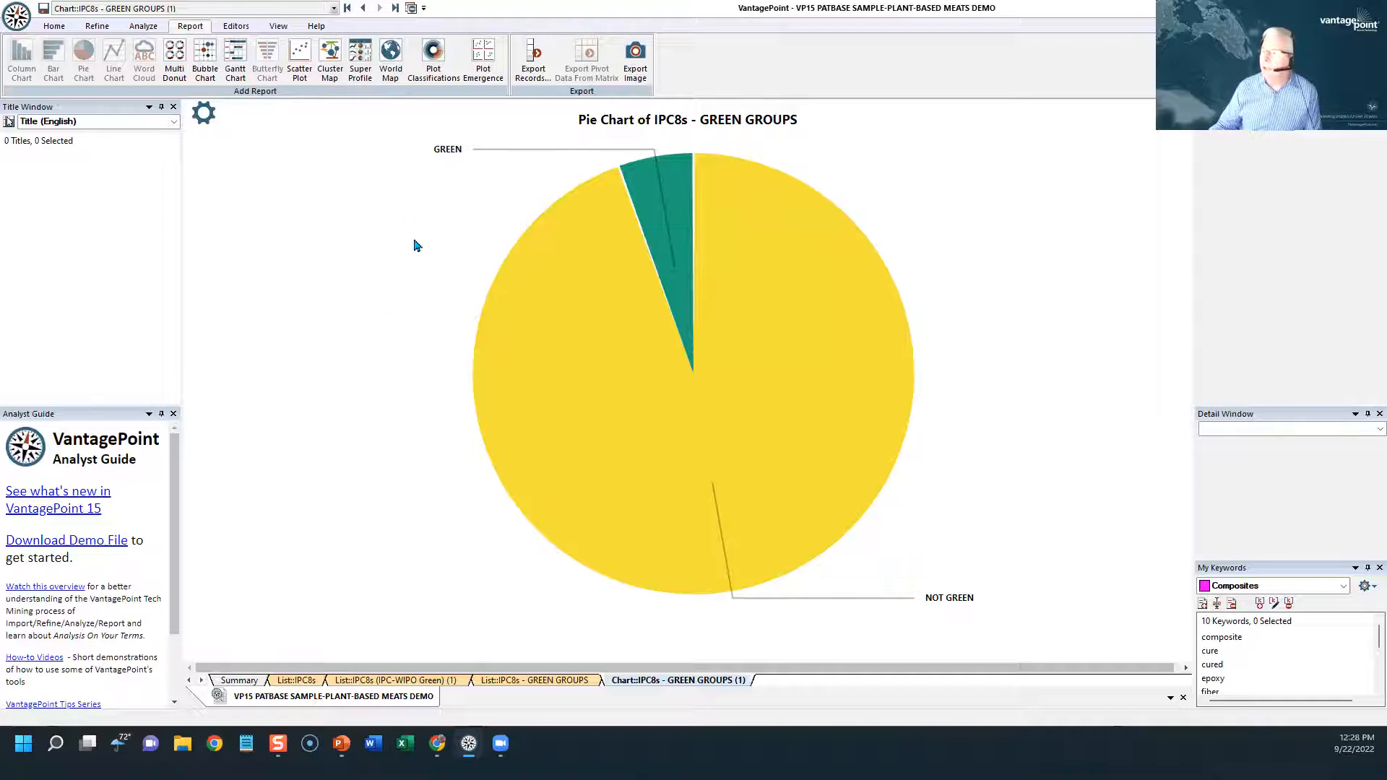
View the image export formats available for the pie chart, and close them without exporting
{"action": "left_click", "coordinate": [635, 61]}
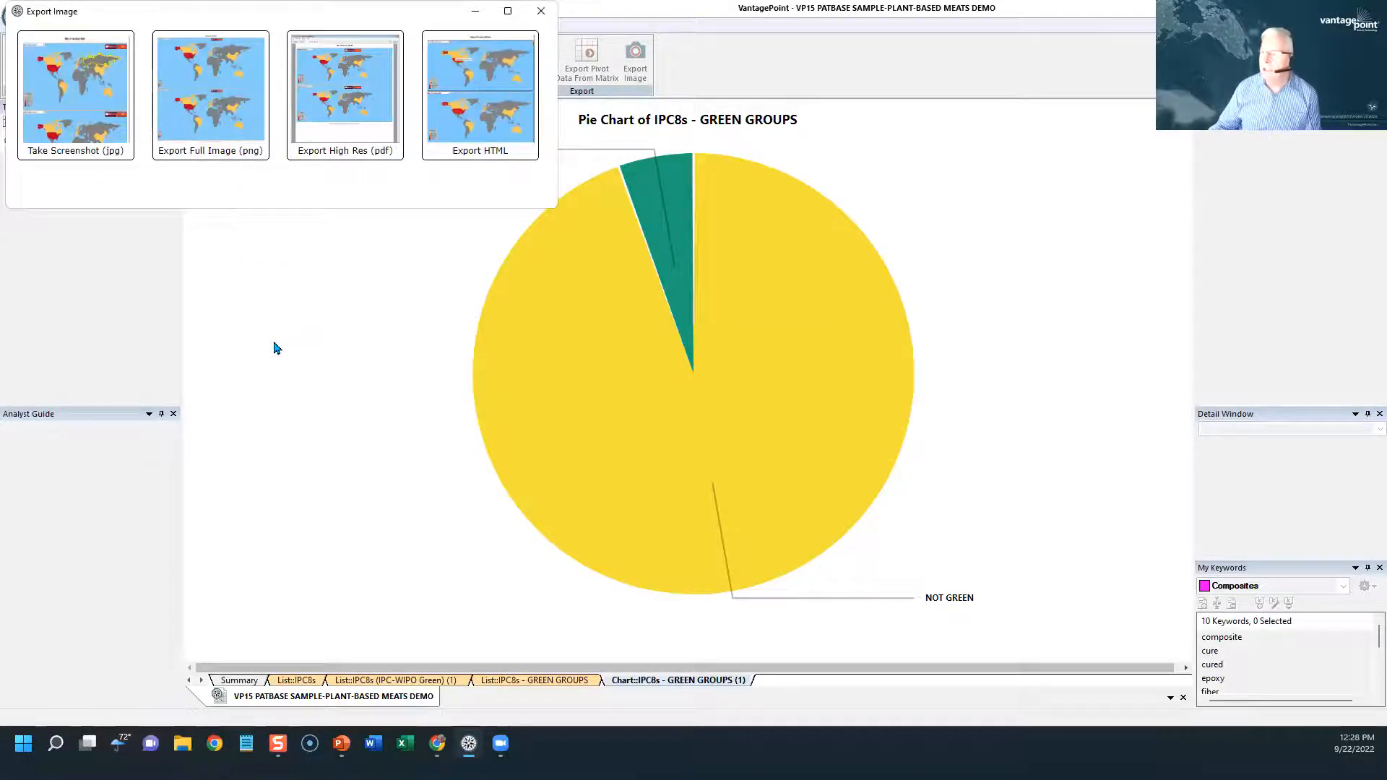
{"action": "left_click", "coordinate": [541, 11]}
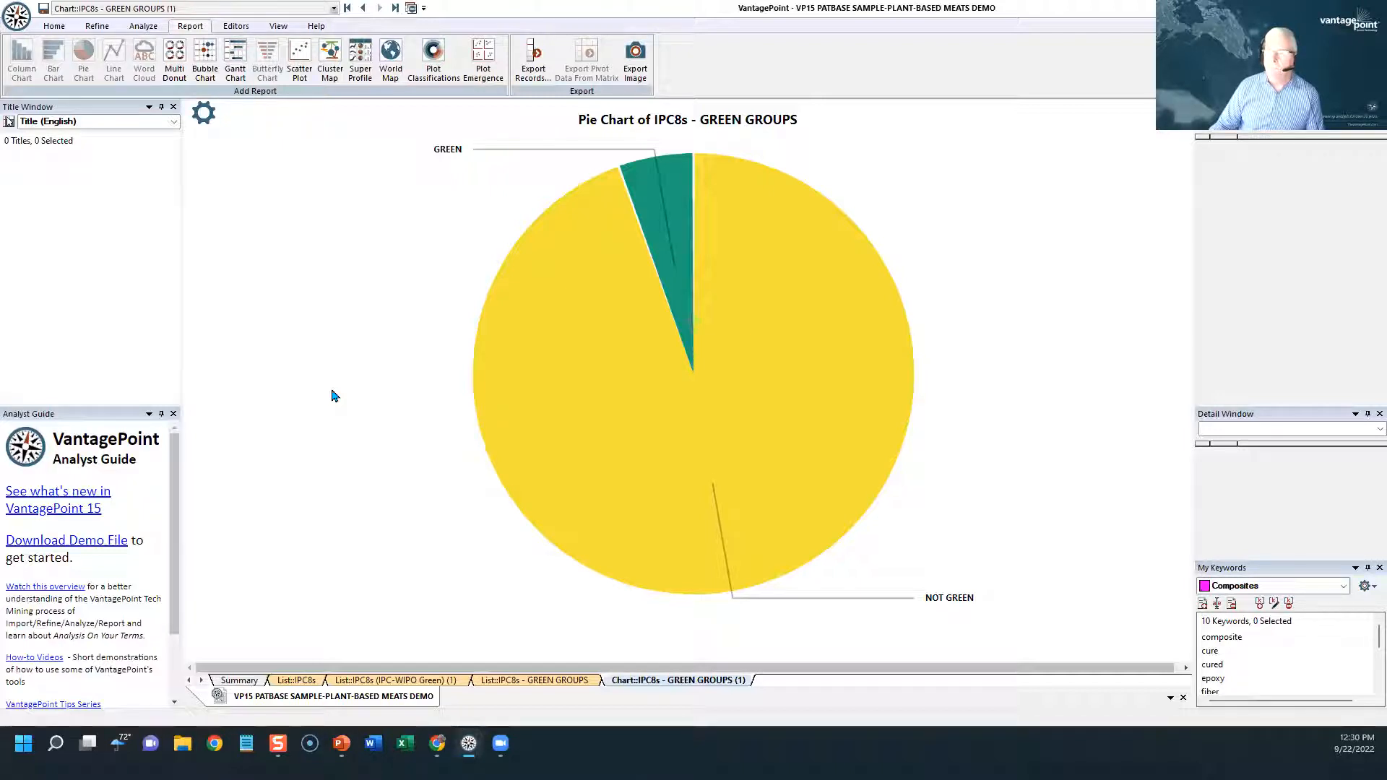
Set up a List Cleanup of the Inventors field with the Person Names matching ruleset
{"action": "left_click", "coordinate": [99, 27]}
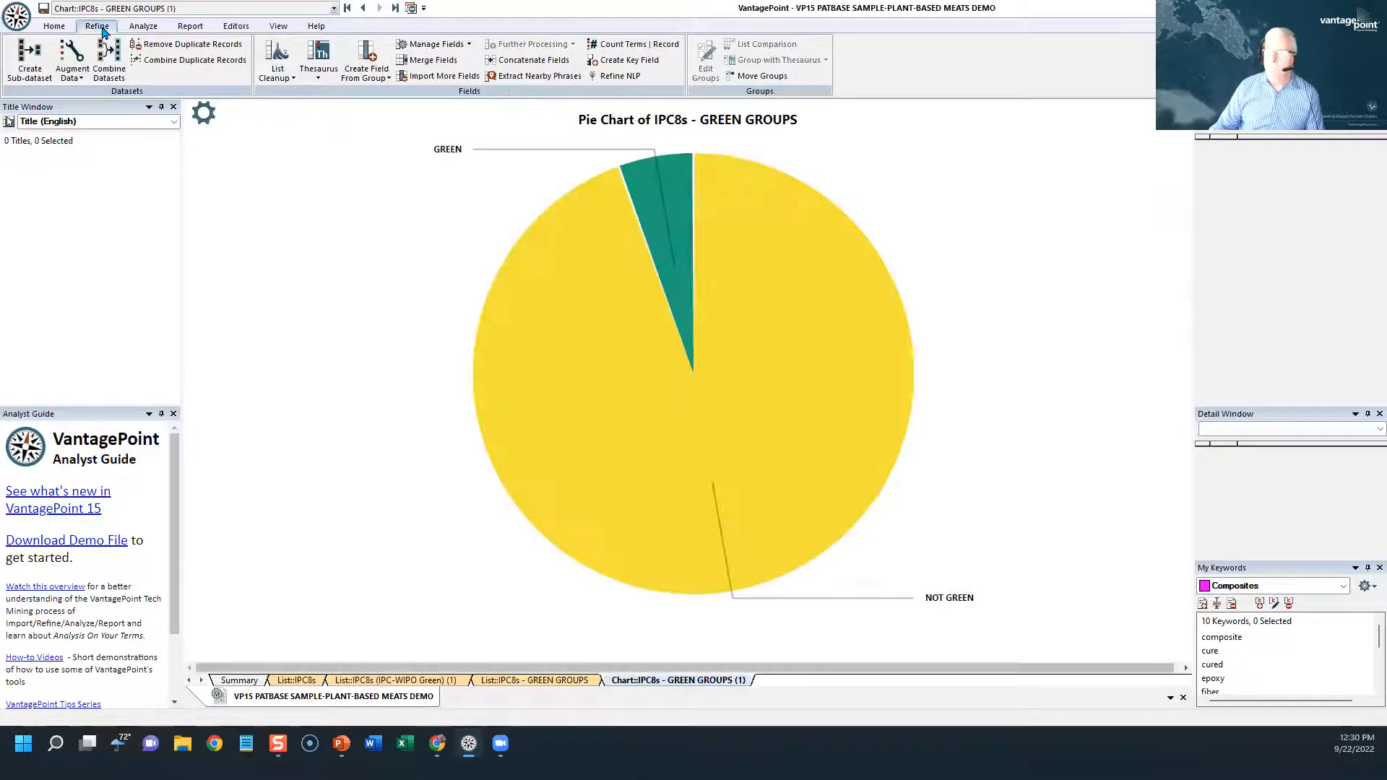
{"action": "left_click", "coordinate": [278, 71]}
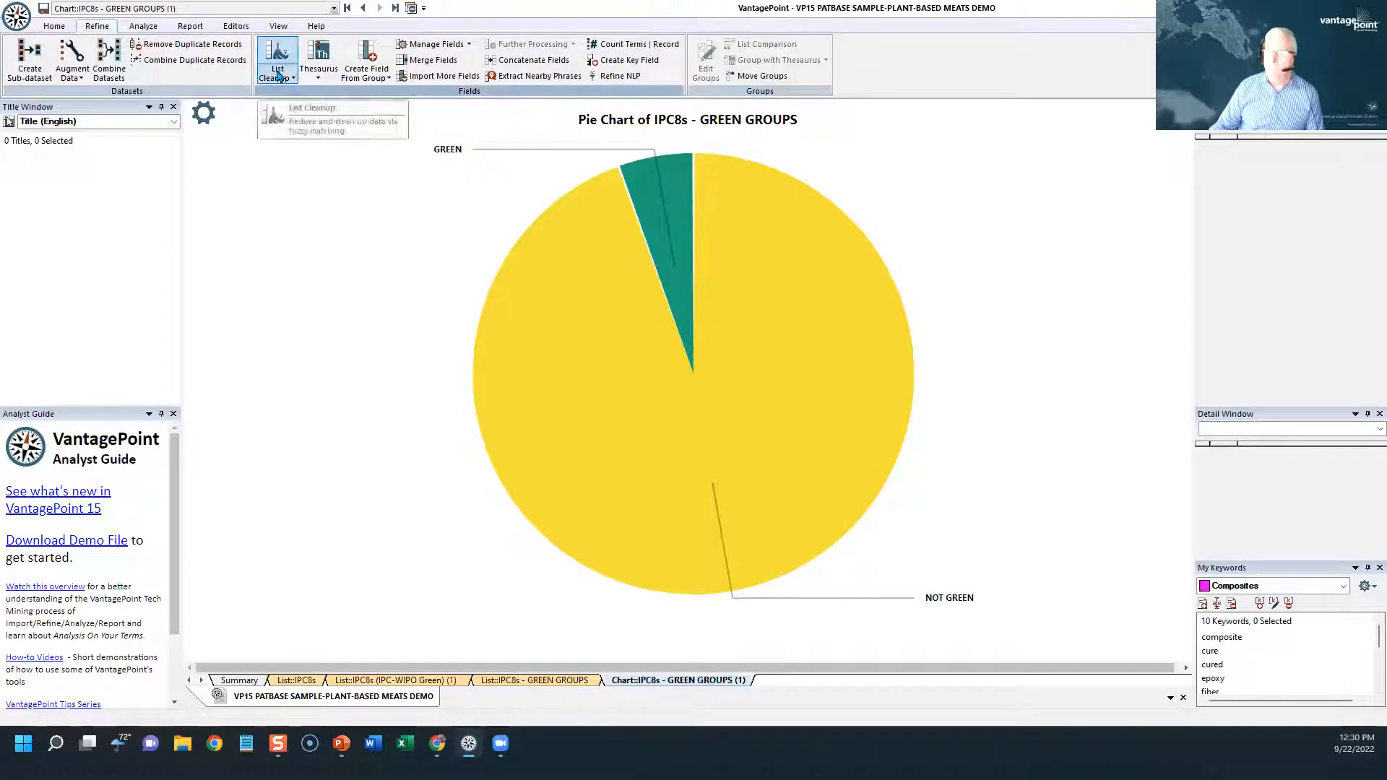
{"action": "left_click", "coordinate": [296, 100]}
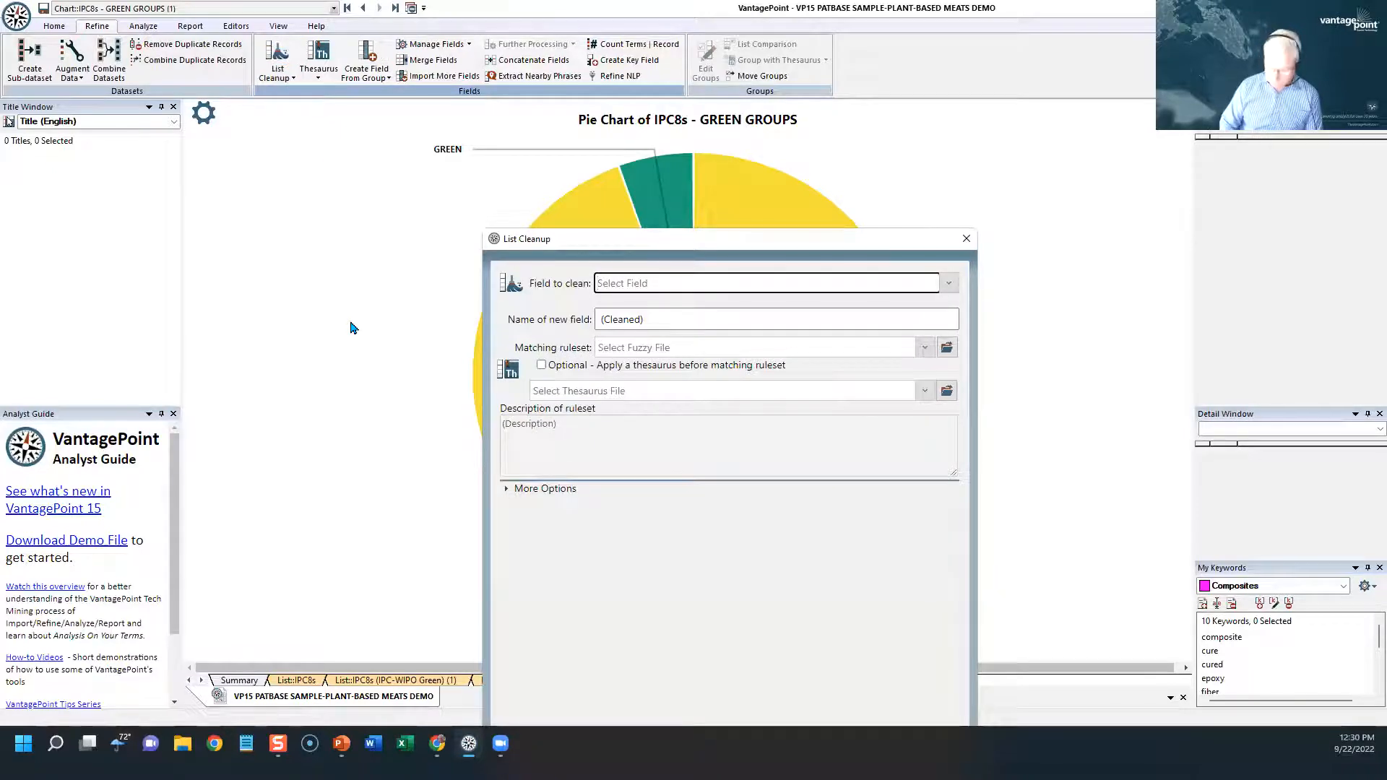
{"action": "type", "text": "INVENT"}
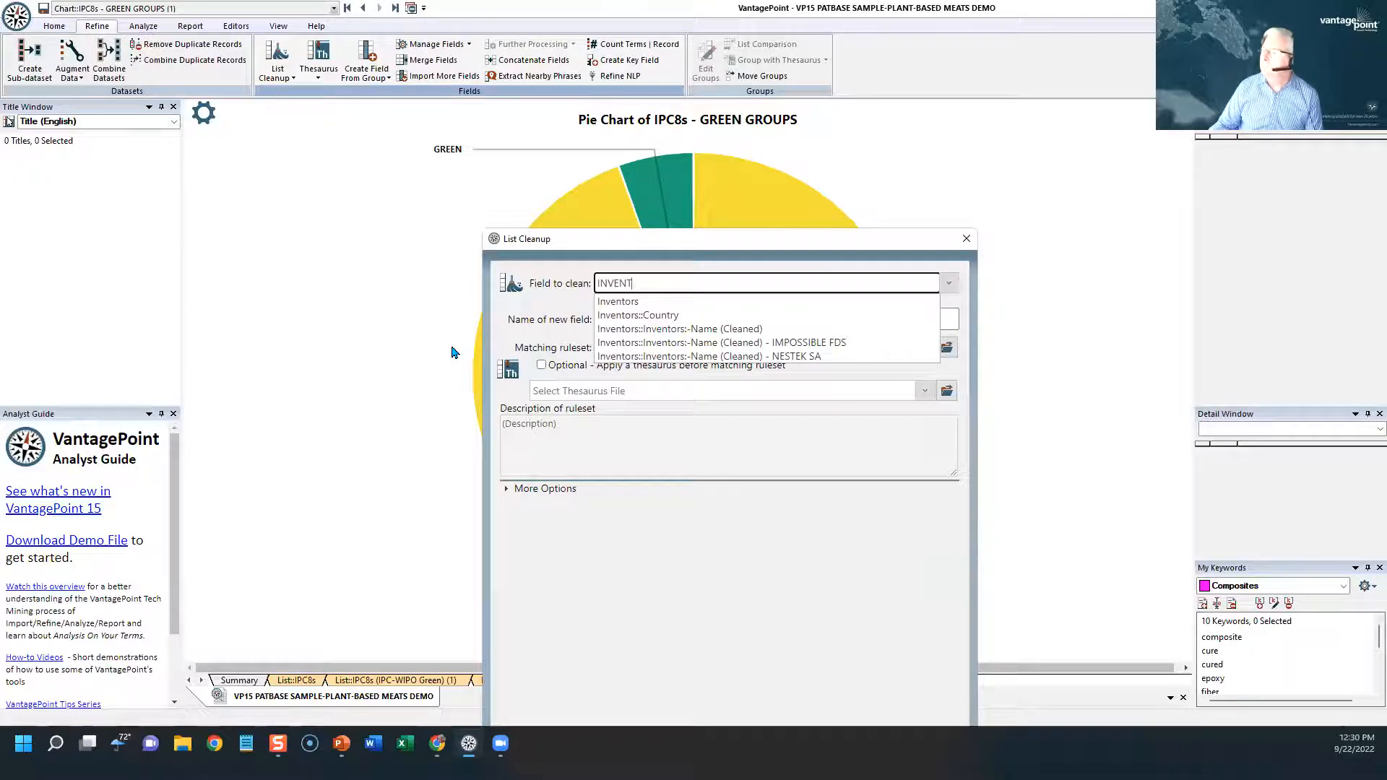
{"action": "left_click", "coordinate": [620, 302]}
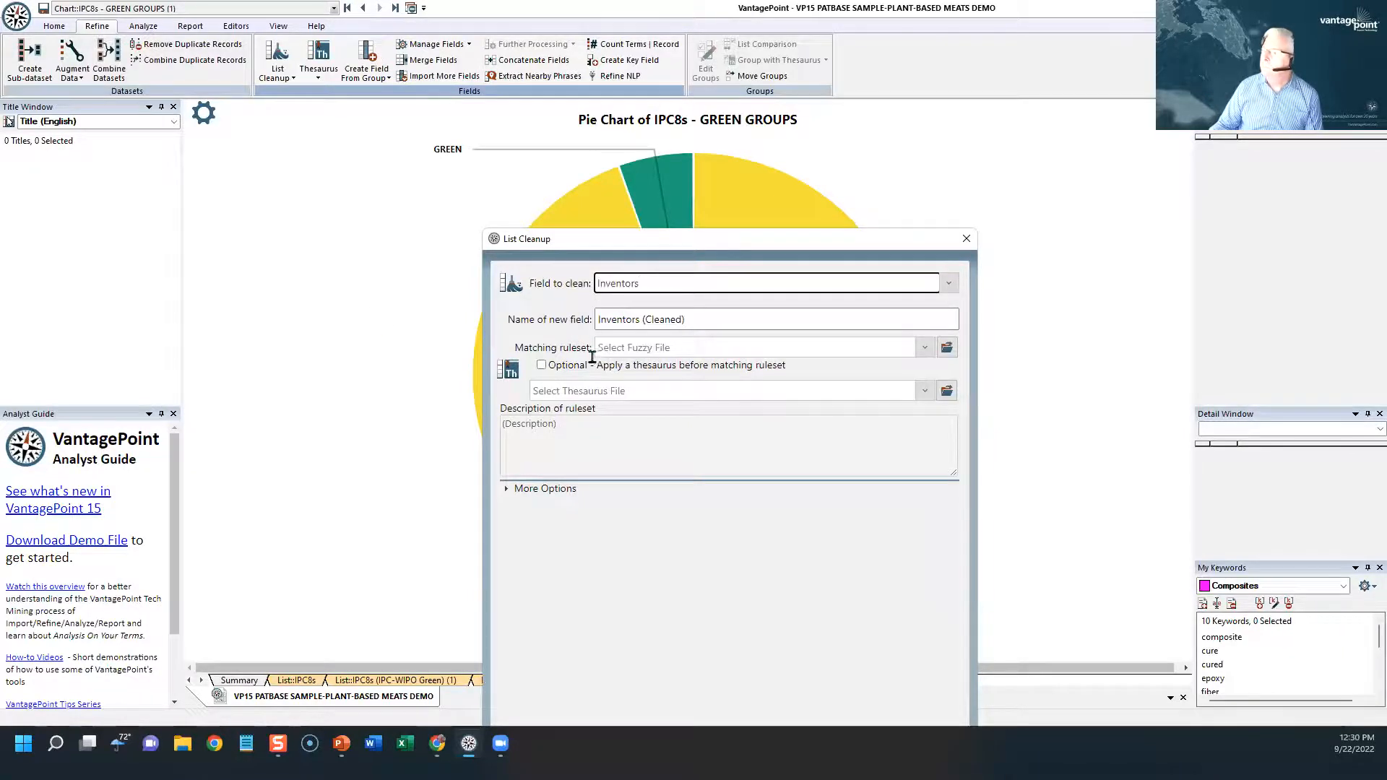
{"action": "left_click", "coordinate": [722, 348]}
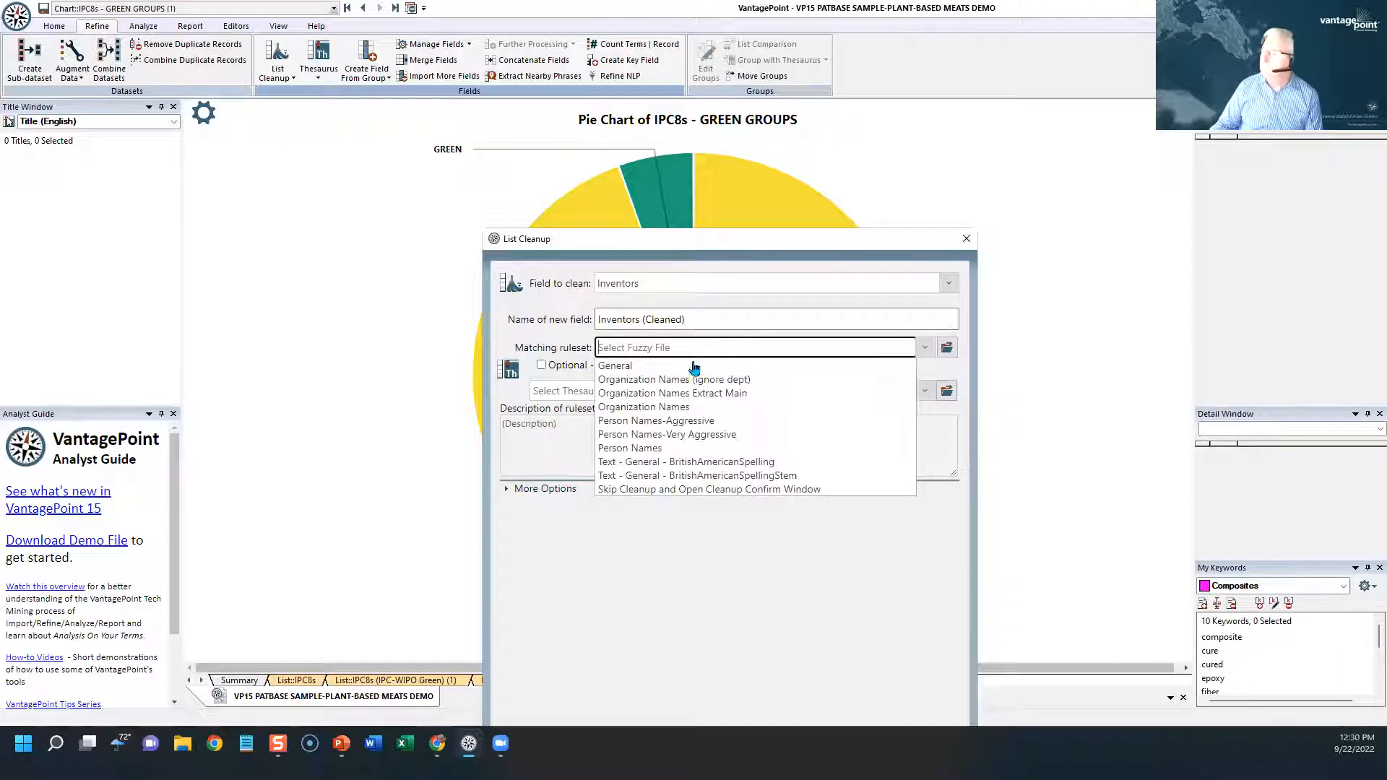
{"action": "left_click", "coordinate": [645, 448]}
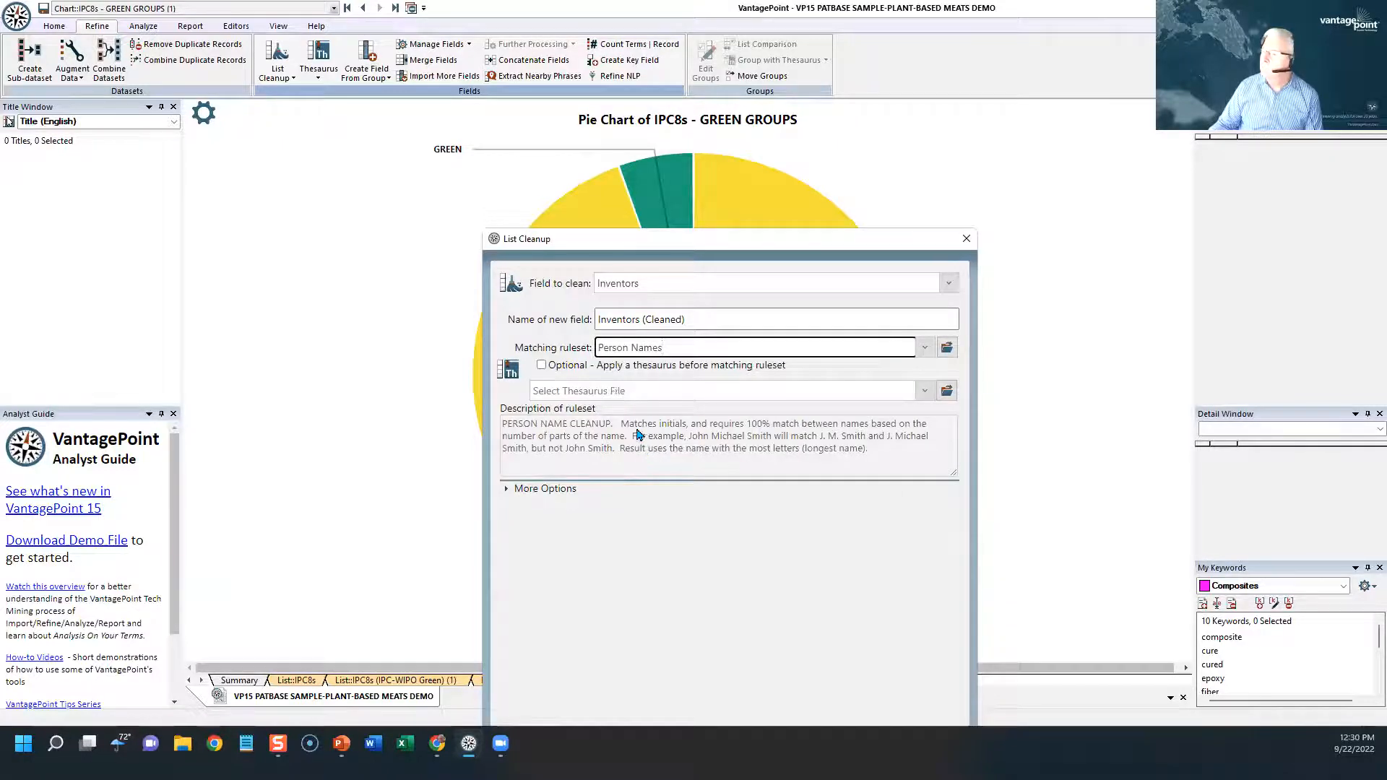
{"action": "left_click_drag", "start_coordinate": [712, 240], "coordinate": [641, 110]}
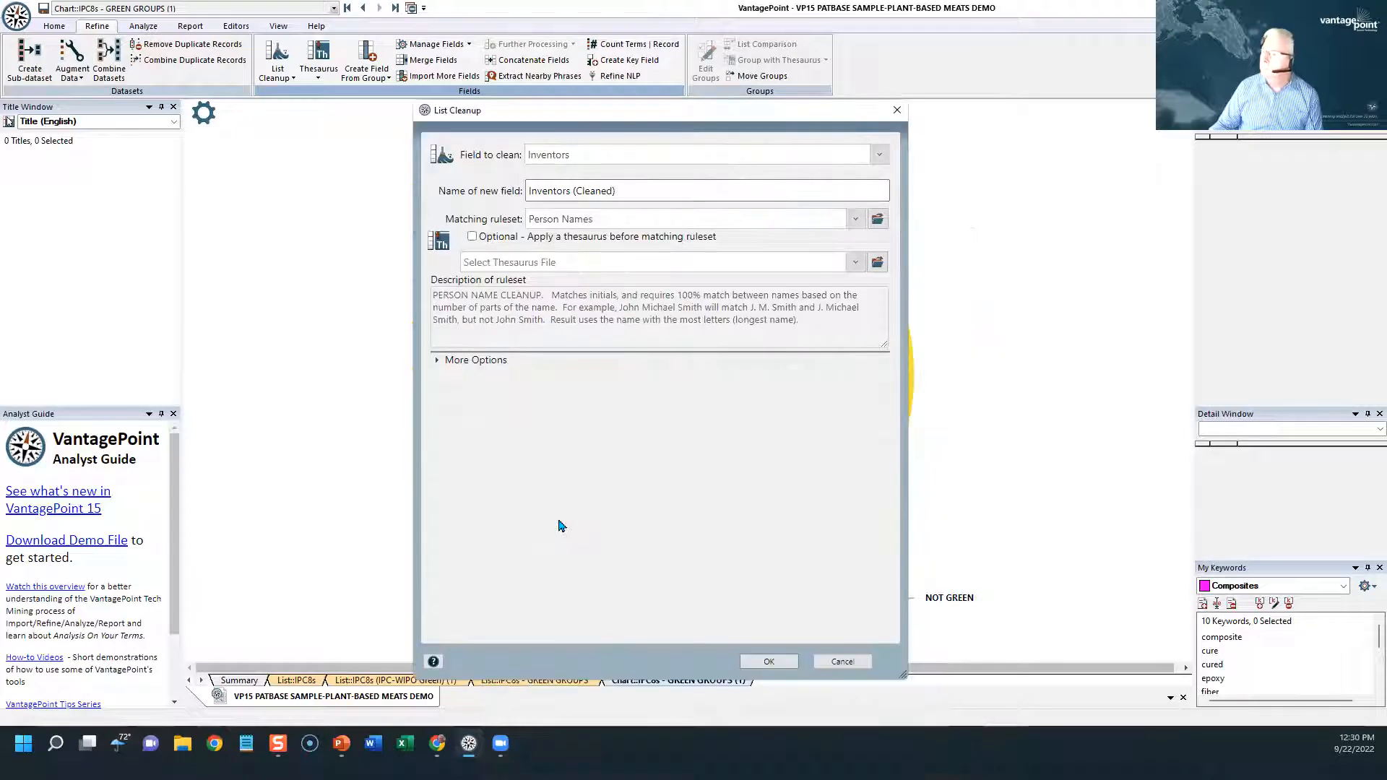
Name the cleaned field Inventors (Cleaned2) and run the cleanup, continuing despite the compound parent field
{"action": "left_click", "coordinate": [770, 662]}
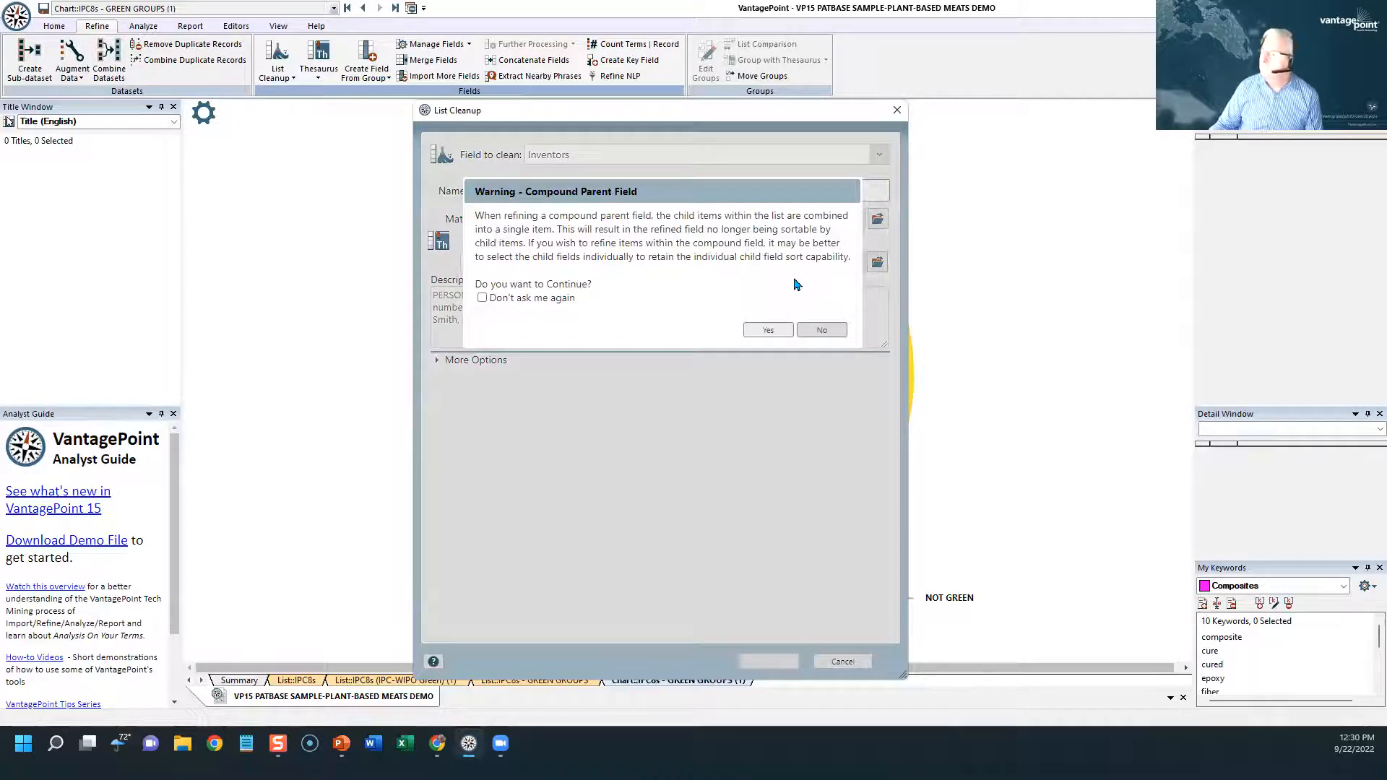
{"action": "left_click", "coordinate": [816, 330]}
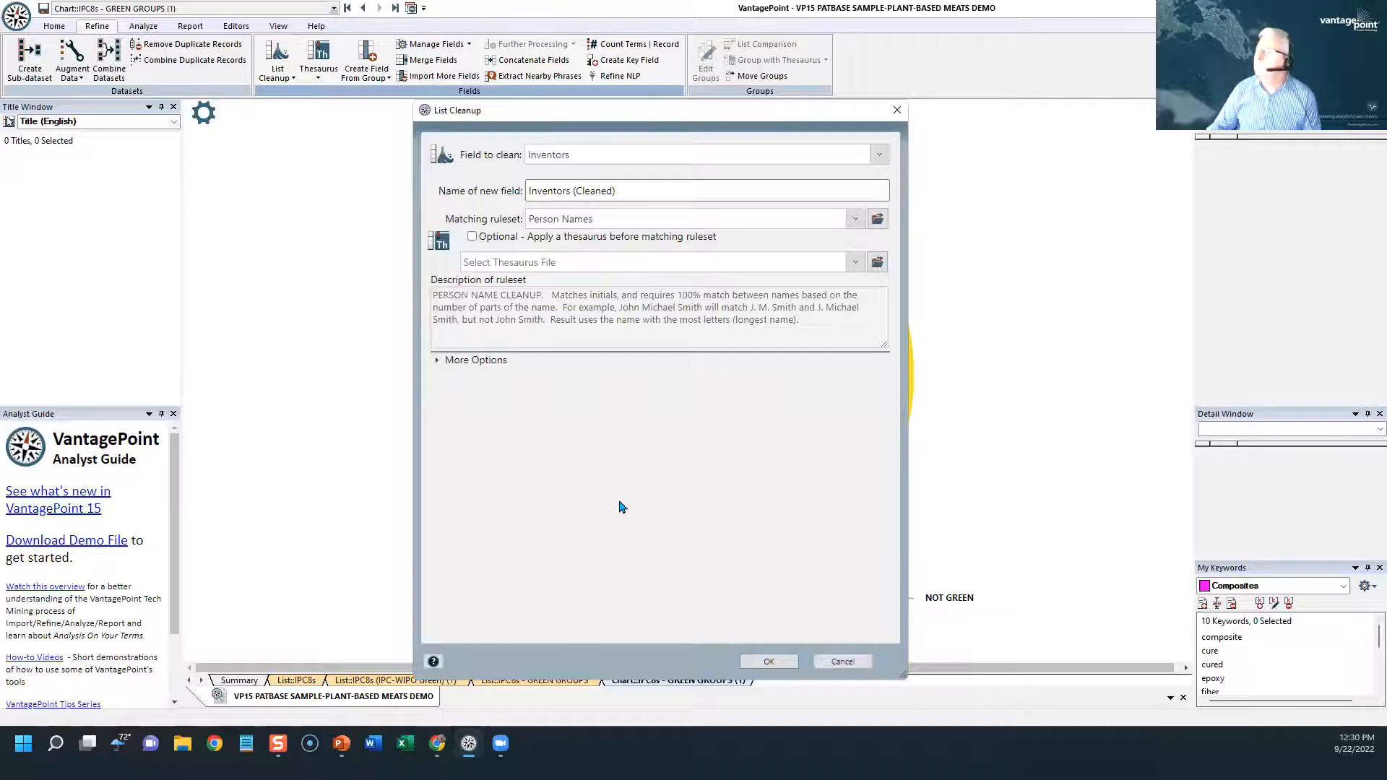
{"action": "left_click", "coordinate": [616, 192]}
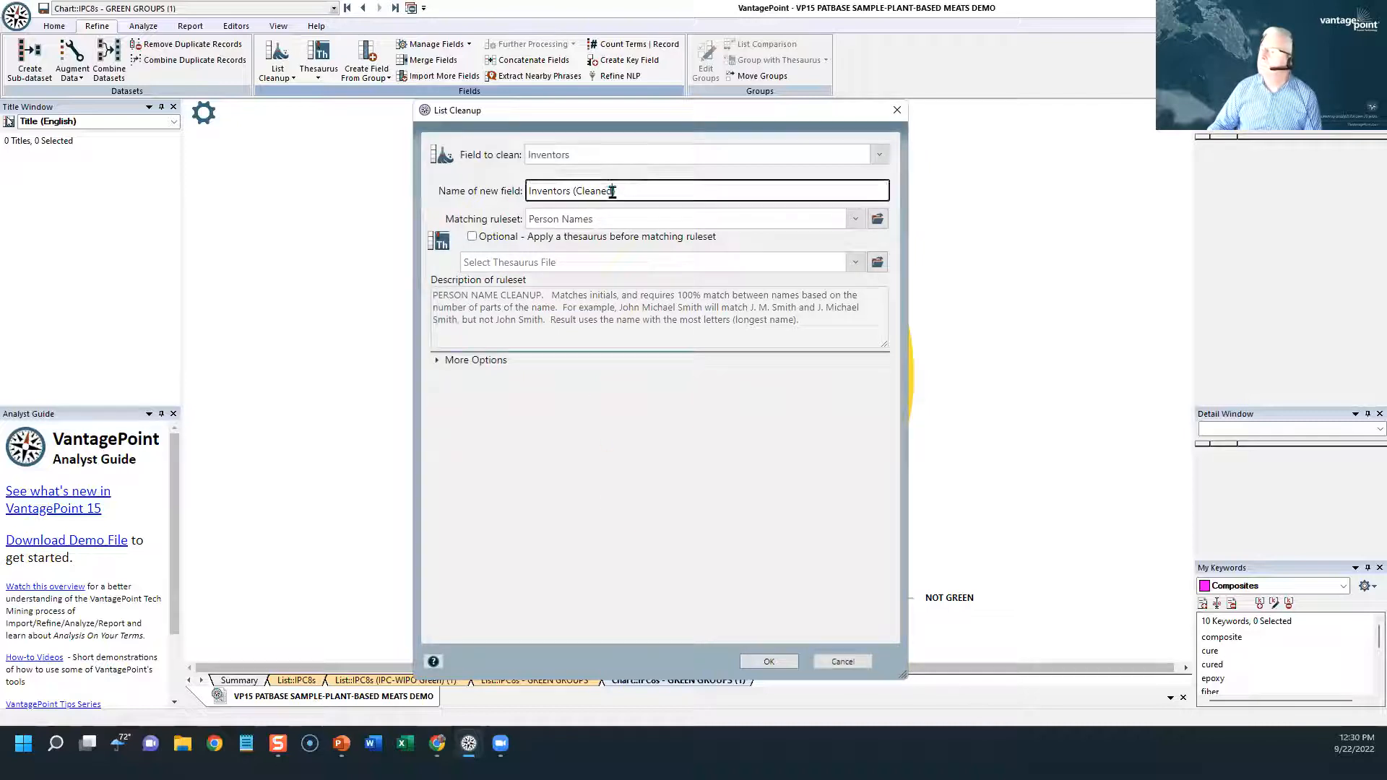
{"action": "type", "text": "2"}
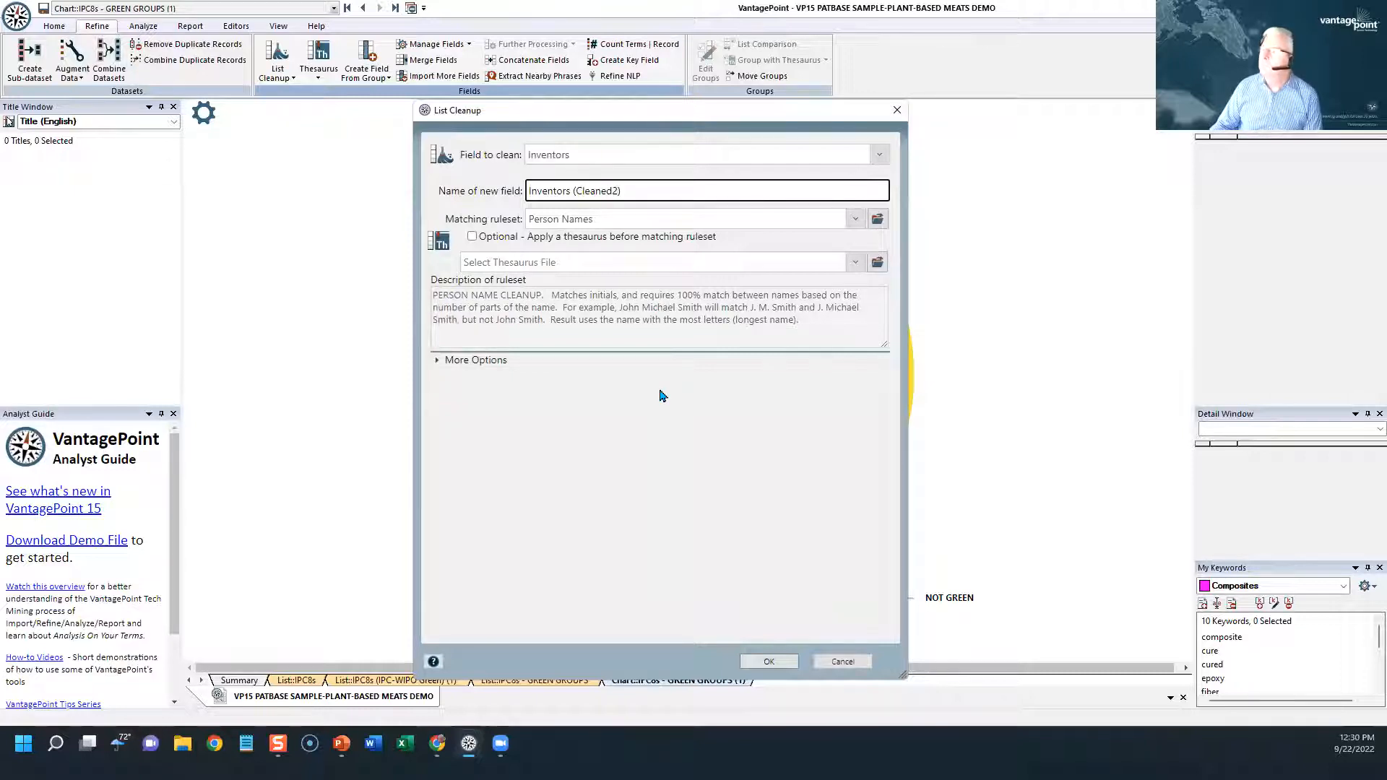
{"action": "left_click", "coordinate": [769, 661]}
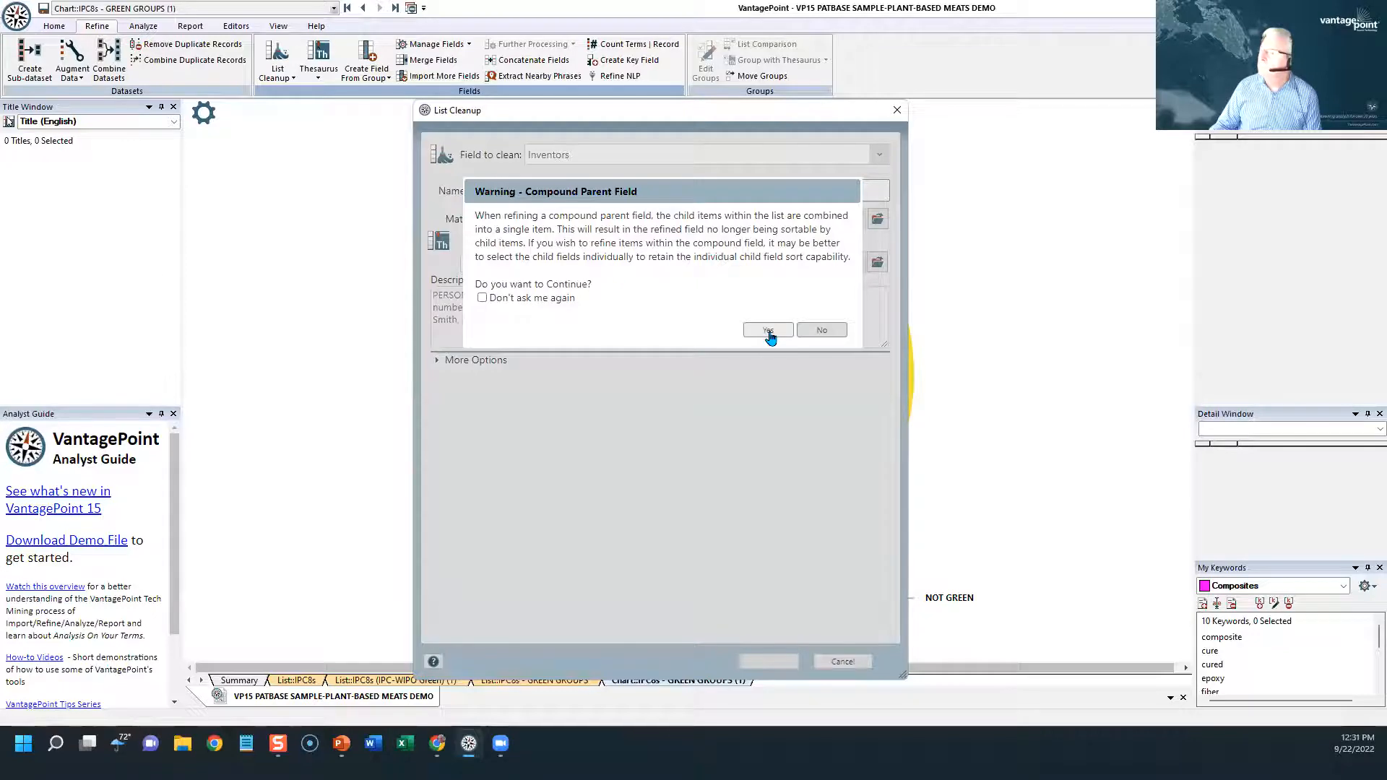
{"action": "left_click", "coordinate": [768, 333]}
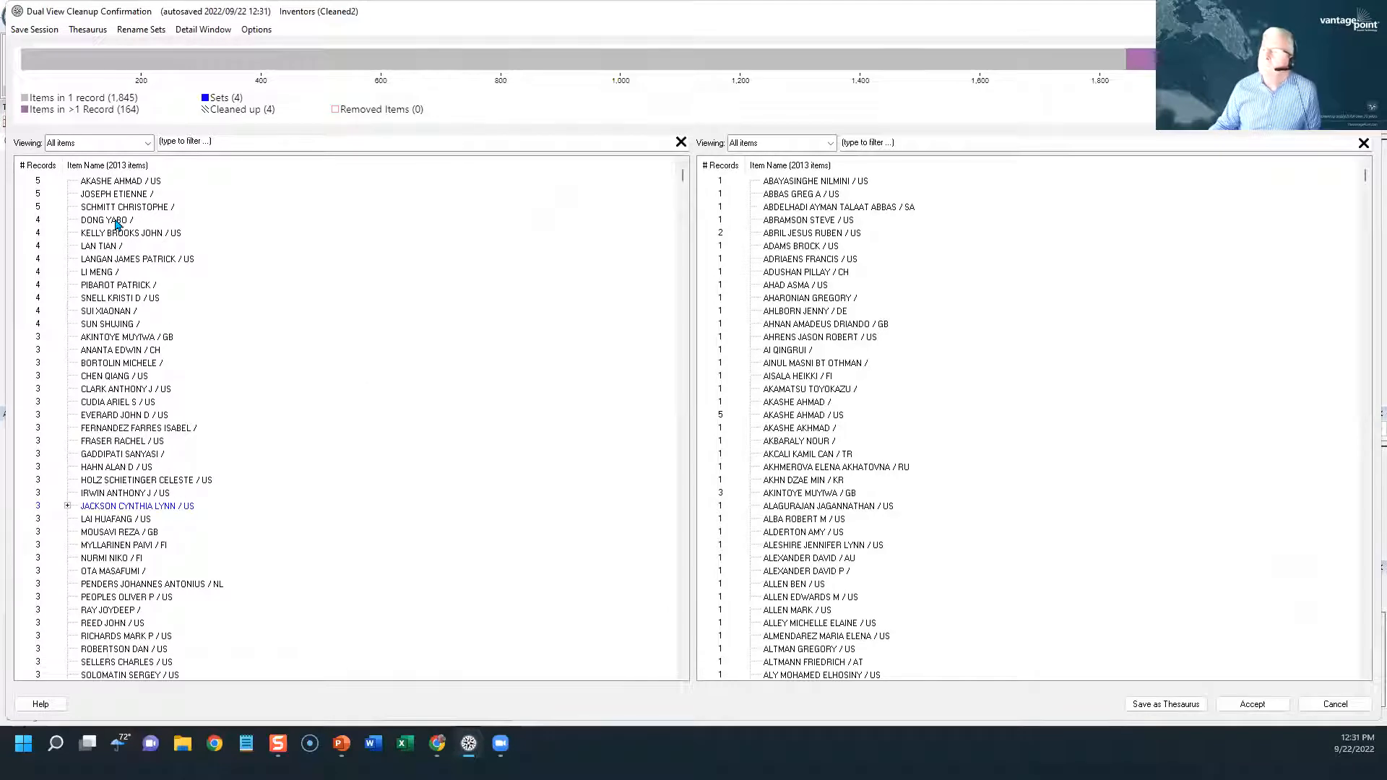
Clone the third inventor in the cleanup confirmation list and rename one copy to the surname only
{"action": "right_click", "coordinate": [96, 210]}
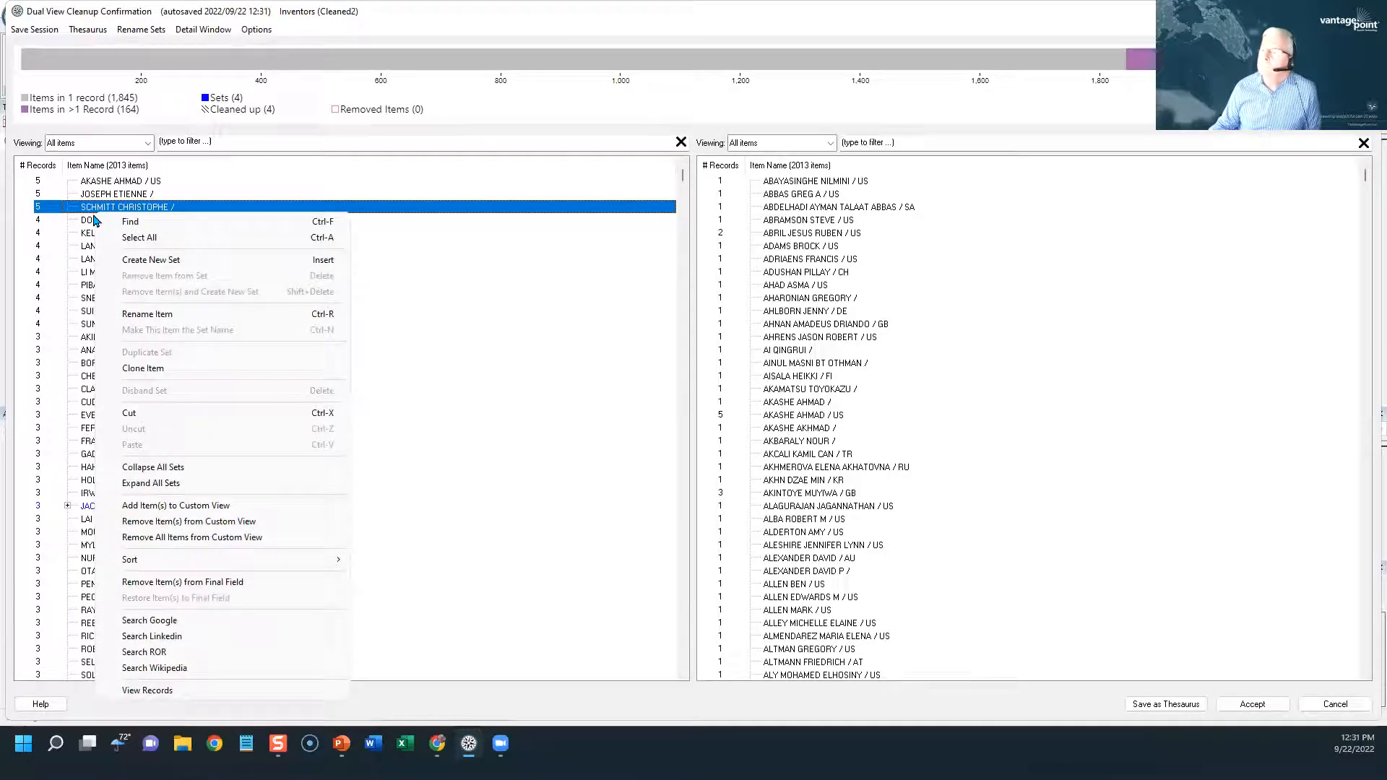
{"action": "left_click", "coordinate": [142, 369]}
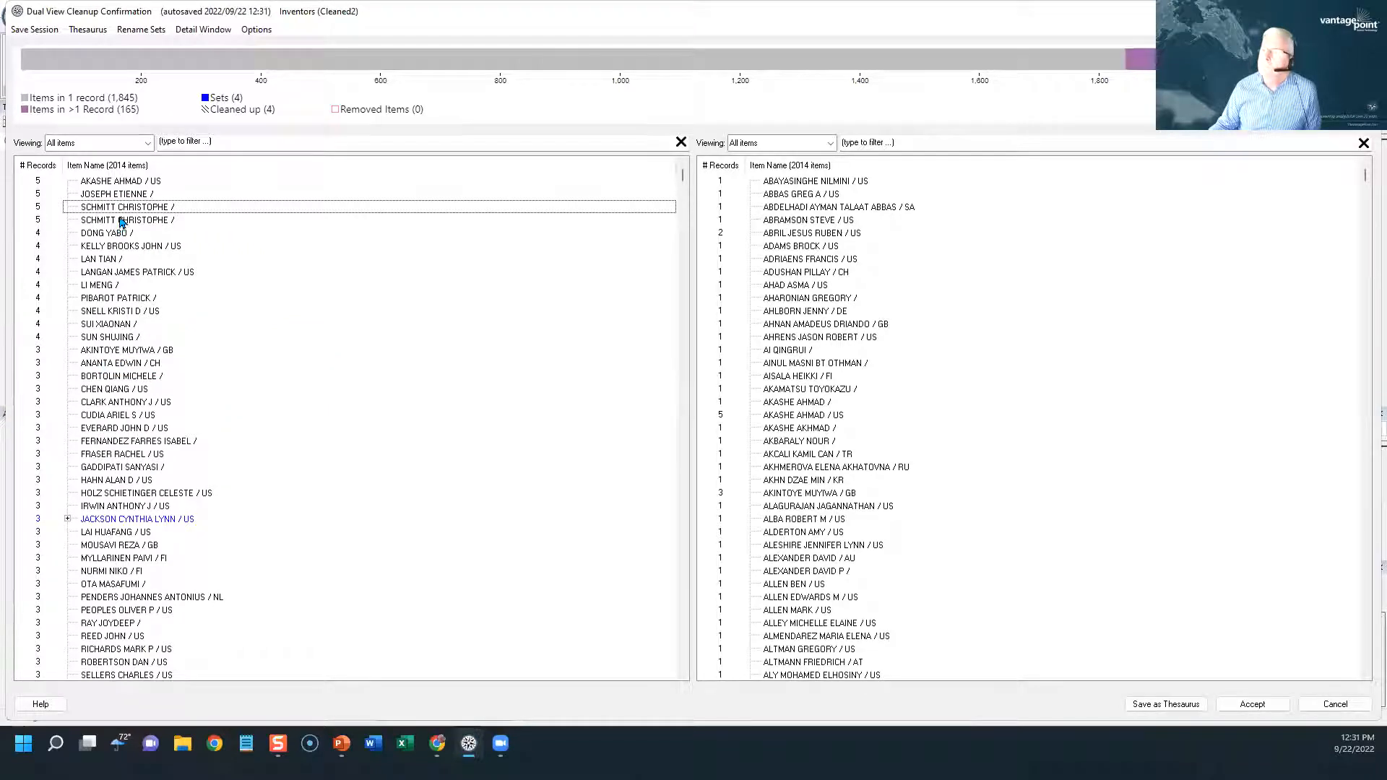
{"action": "right_click", "coordinate": [124, 210]}
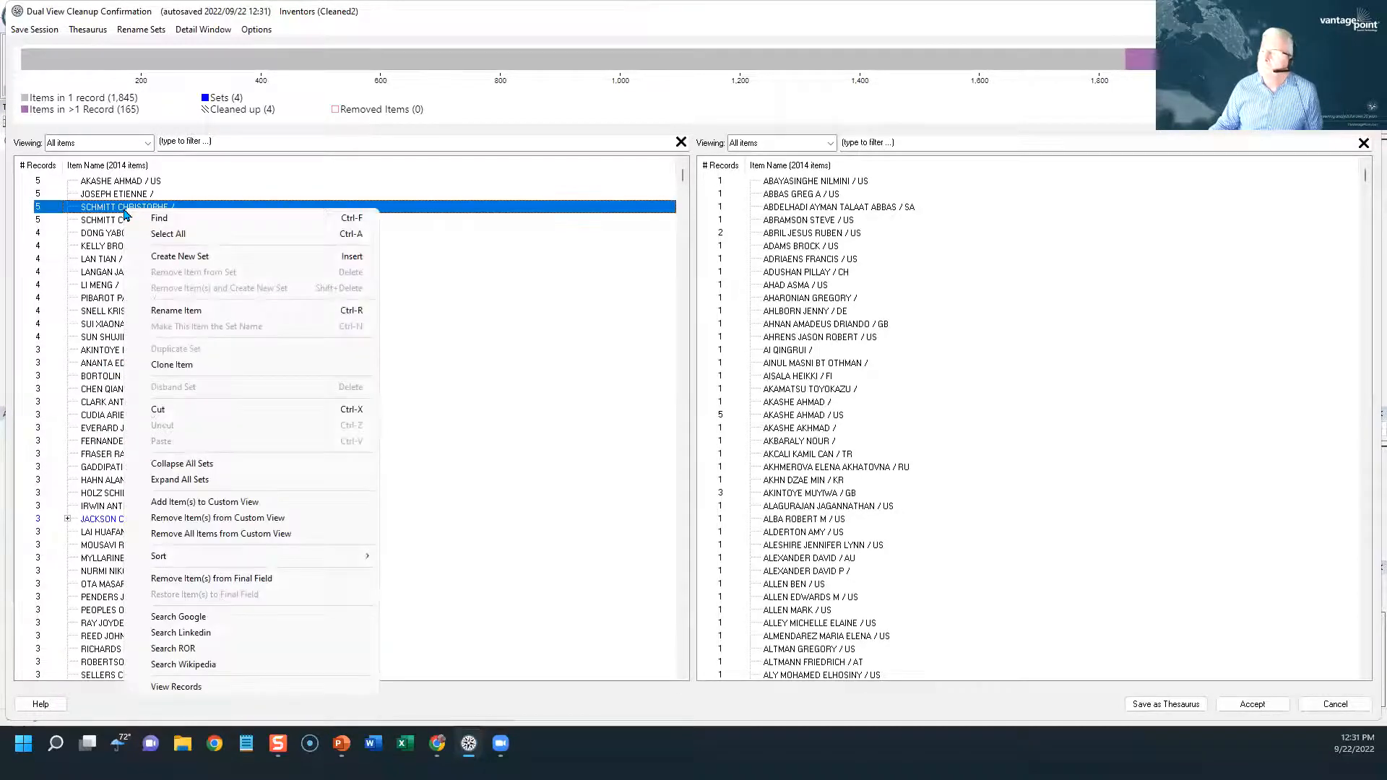
{"action": "left_click", "coordinate": [157, 312]}
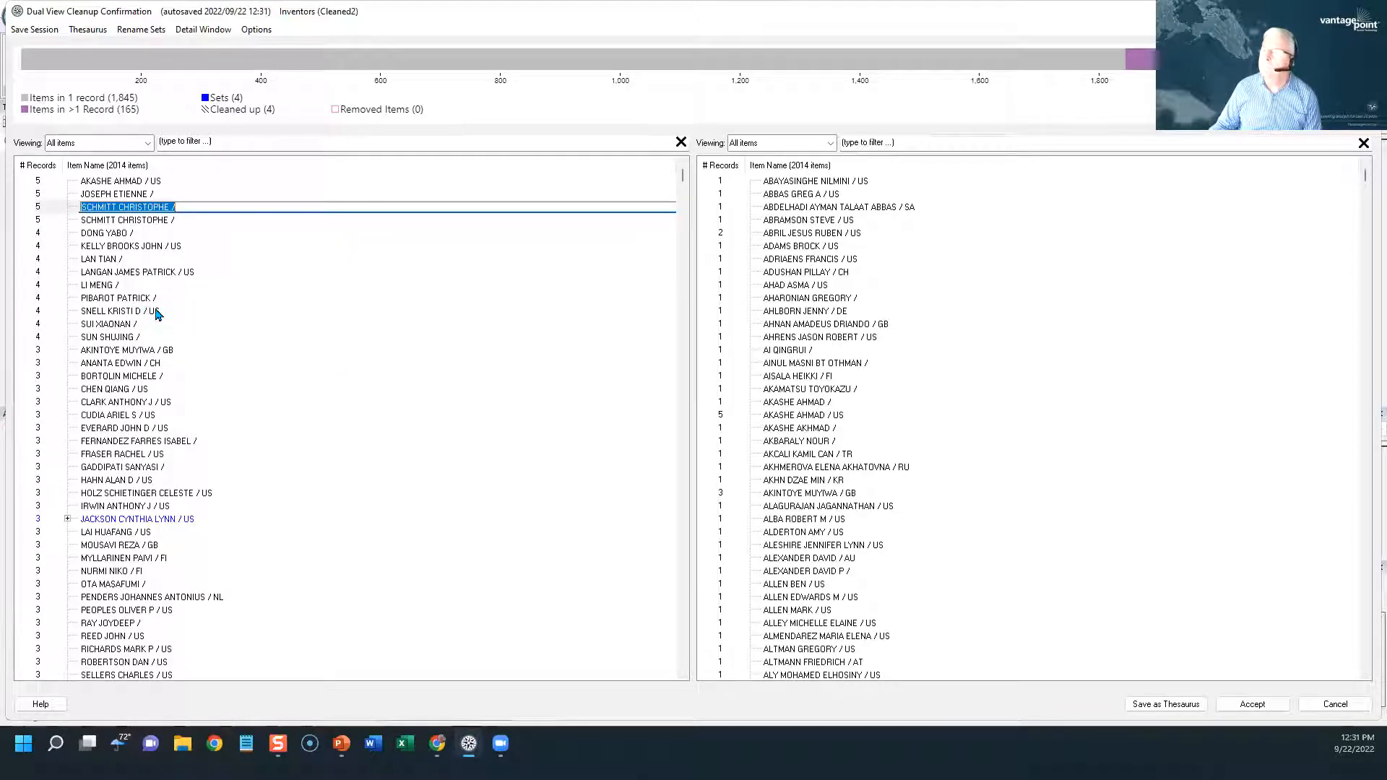
{"action": "left_click", "coordinate": [181, 208]}
{"action": "key", "text": "BackSpace"}
{"action": "key", "text": "BackSpace"}
{"action": "key", "text": "BackSpace"}
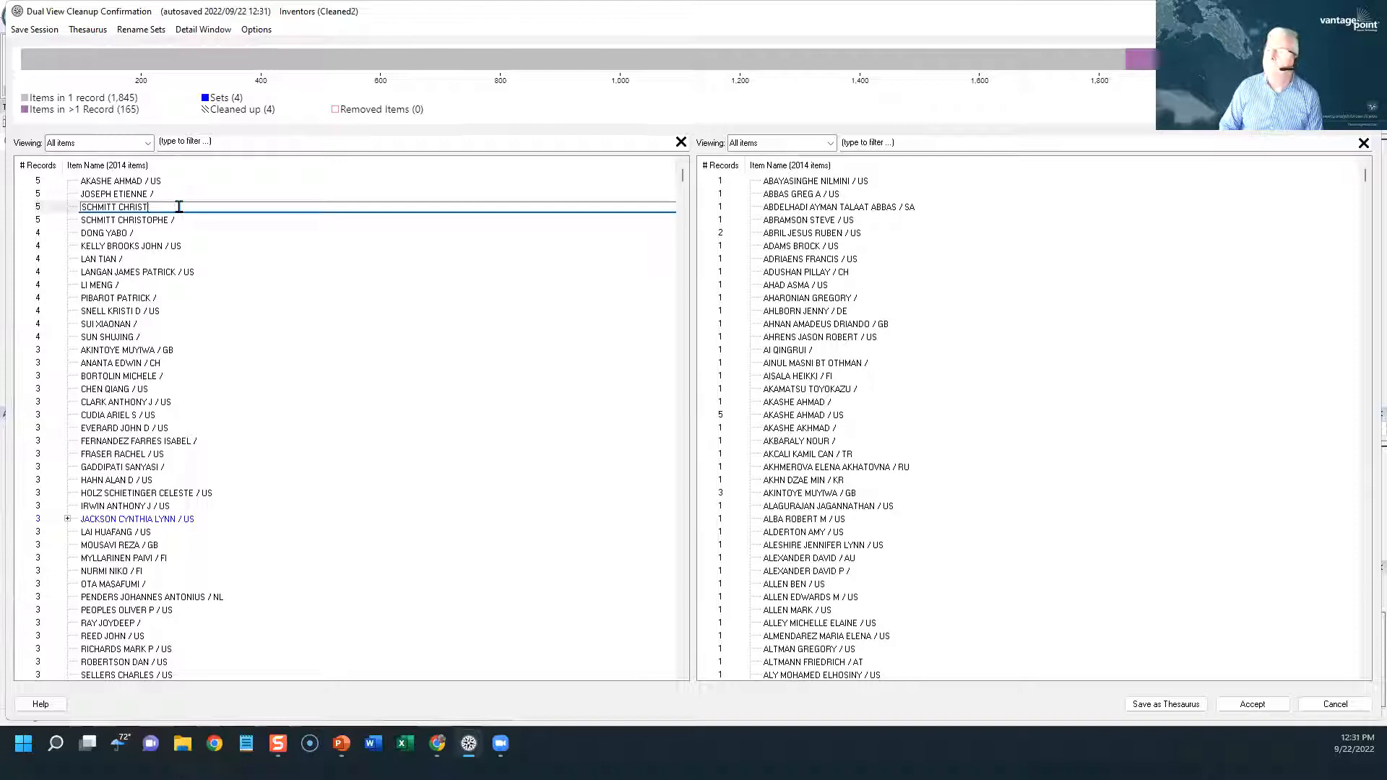
{"action": "key", "text": "BackSpace"}
{"action": "key", "text": "BackSpace"}
{"action": "key", "text": "BackSpace"}
{"action": "key", "text": "BackSpace"}
{"action": "key", "text": "Return"}
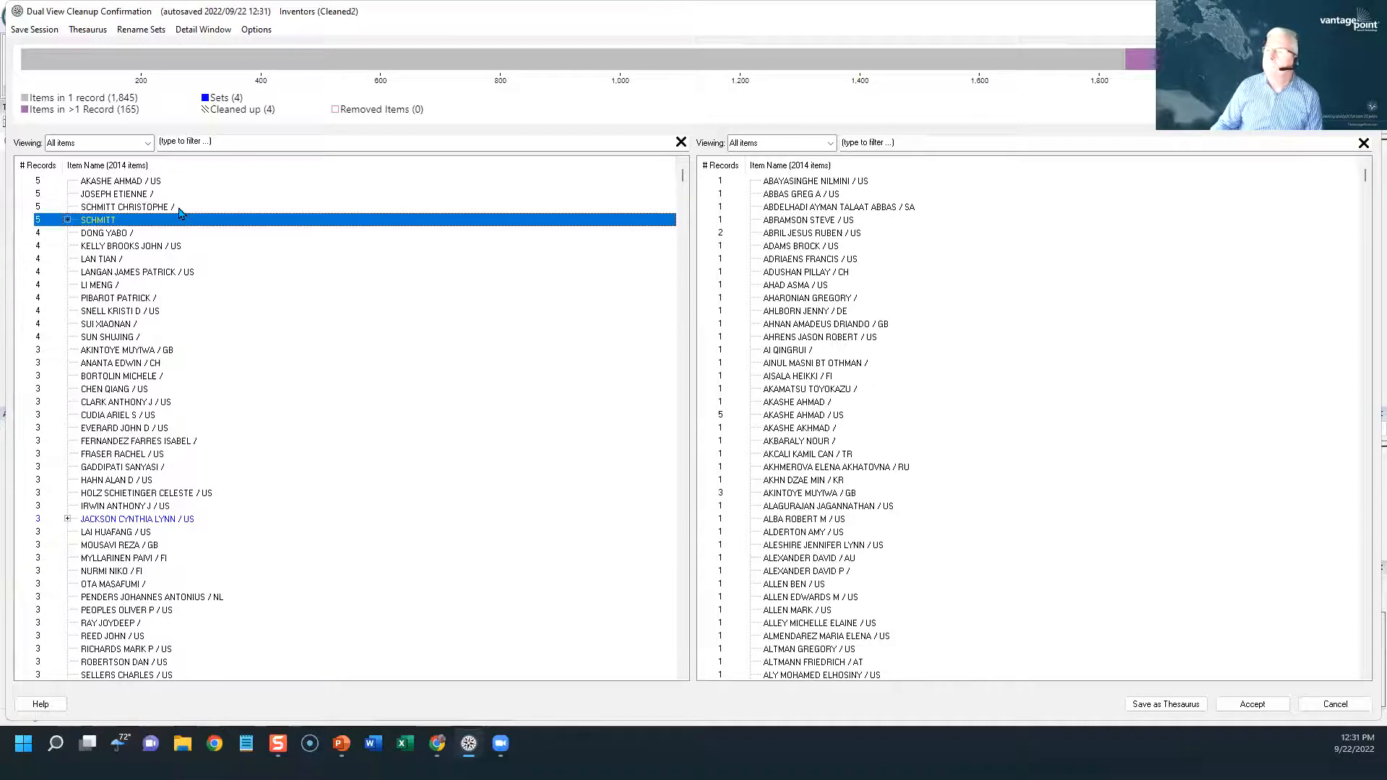
Rename the other copy of the cloned inventor by removing the surname, and cancel the whole cleanup process
{"action": "right_click", "coordinate": [157, 208]}
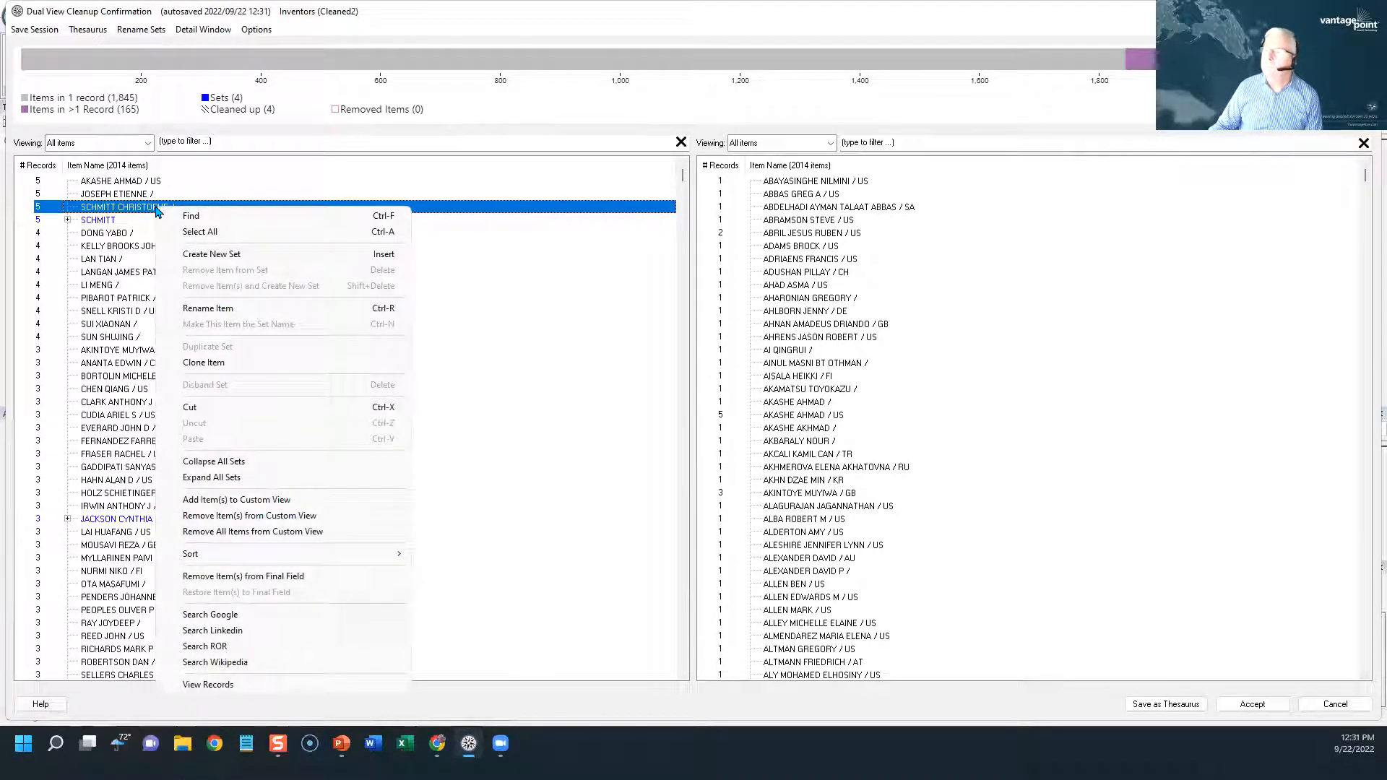
{"action": "left_click", "coordinate": [181, 308]}
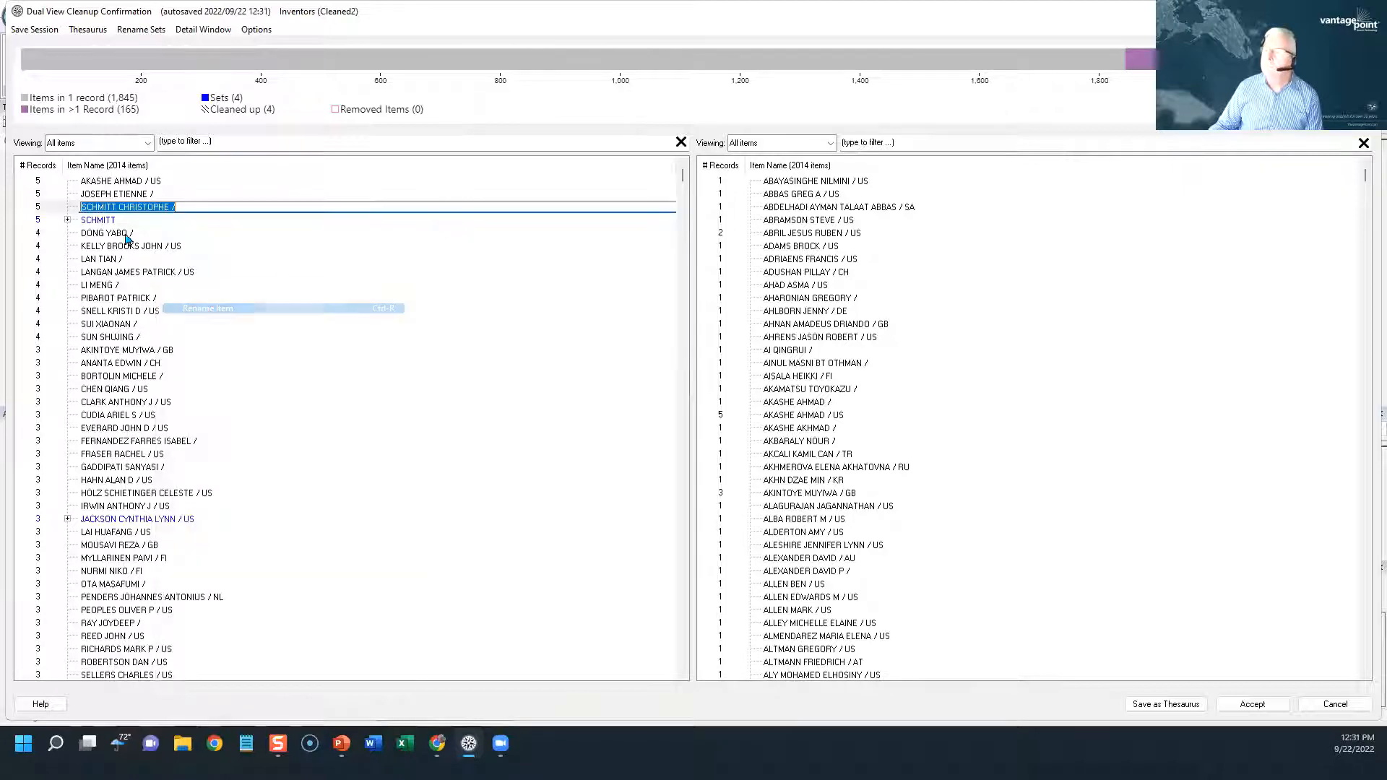
{"action": "left_click_drag", "start_coordinate": [118, 207], "coordinate": [80, 207]}
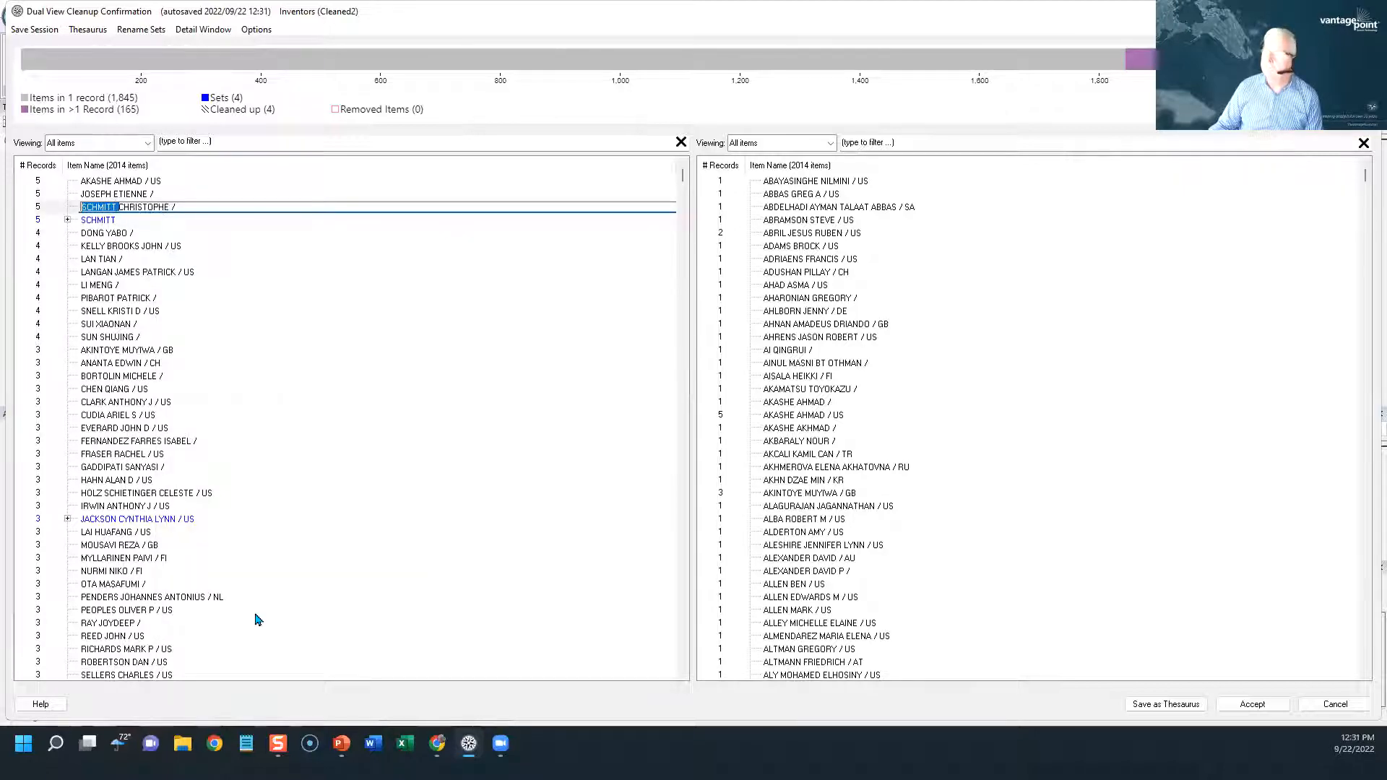
{"action": "key", "text": "BackSpace"}
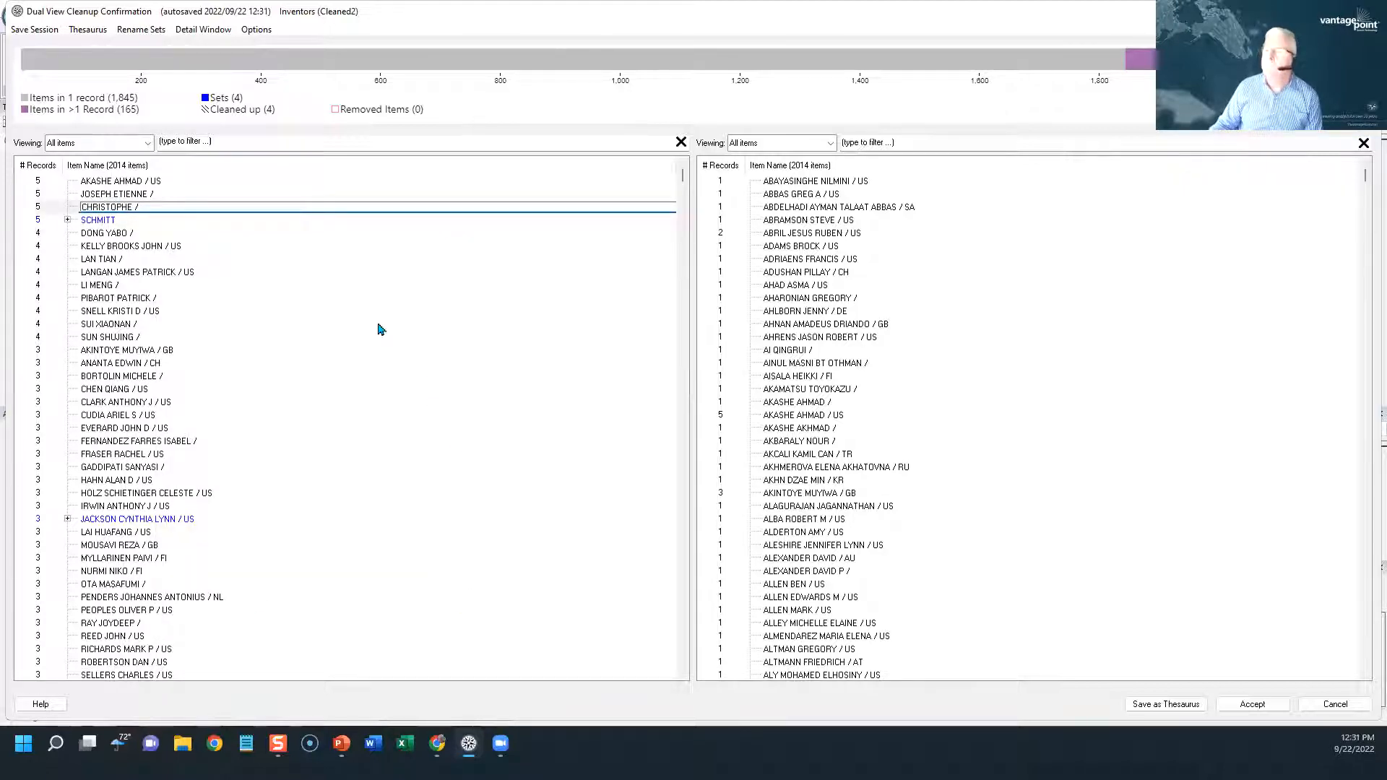
{"action": "left_click", "coordinate": [224, 250]}
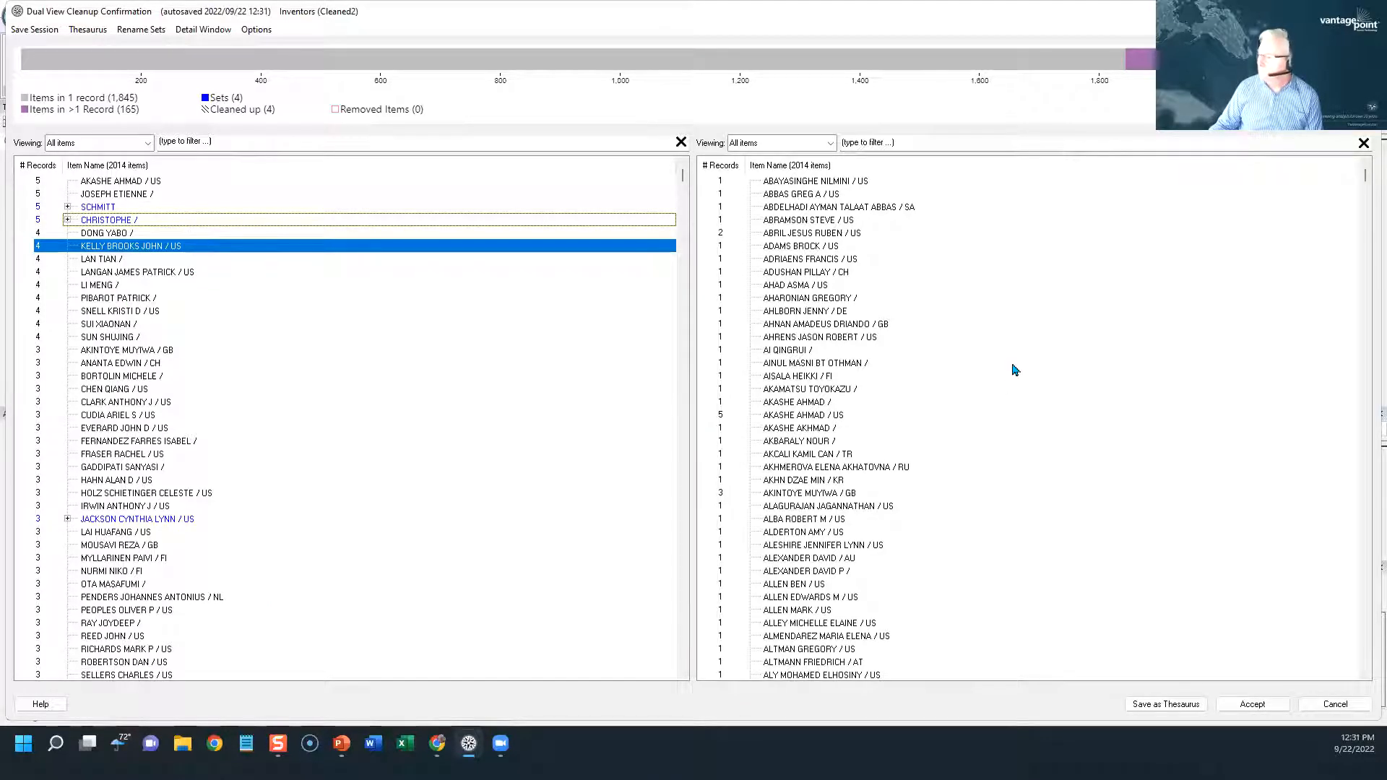
{"action": "left_click", "coordinate": [1334, 710]}
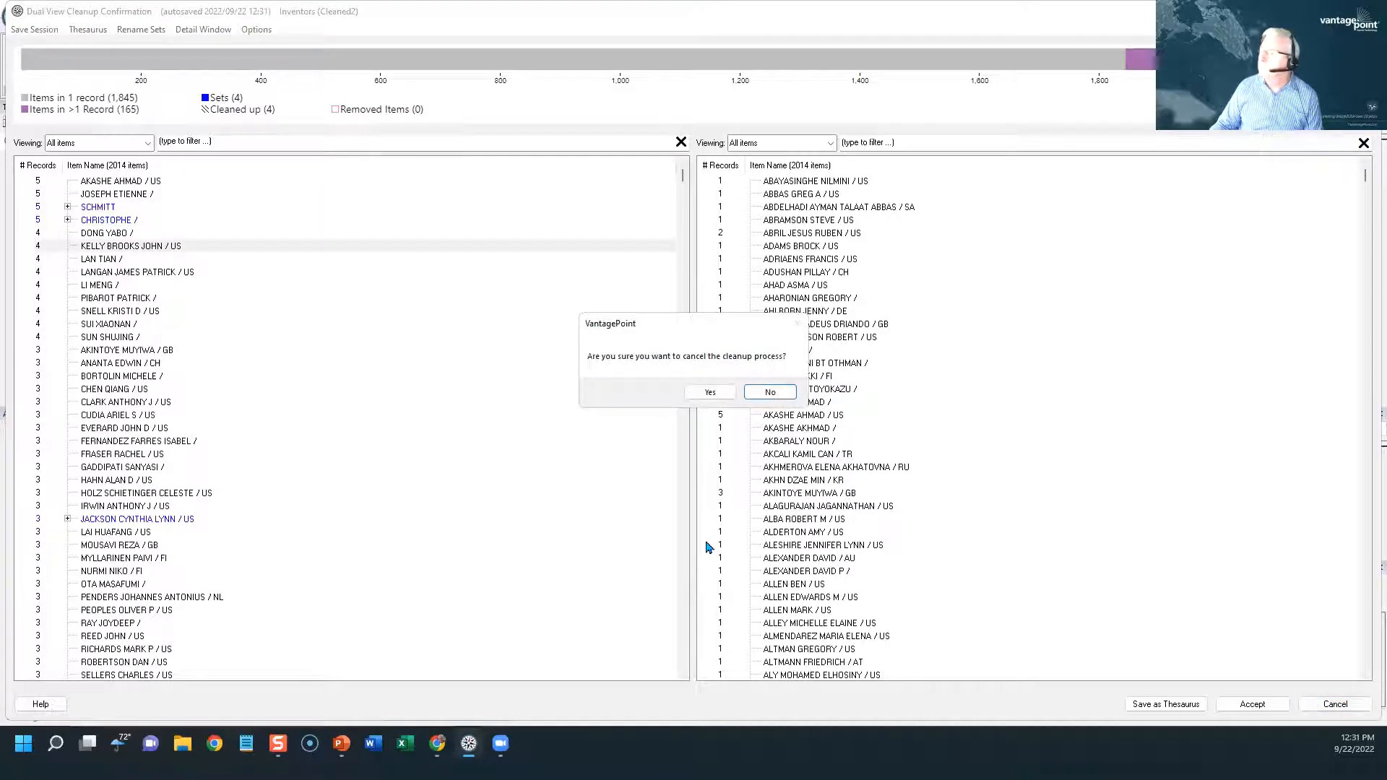
{"action": "left_click", "coordinate": [710, 392]}
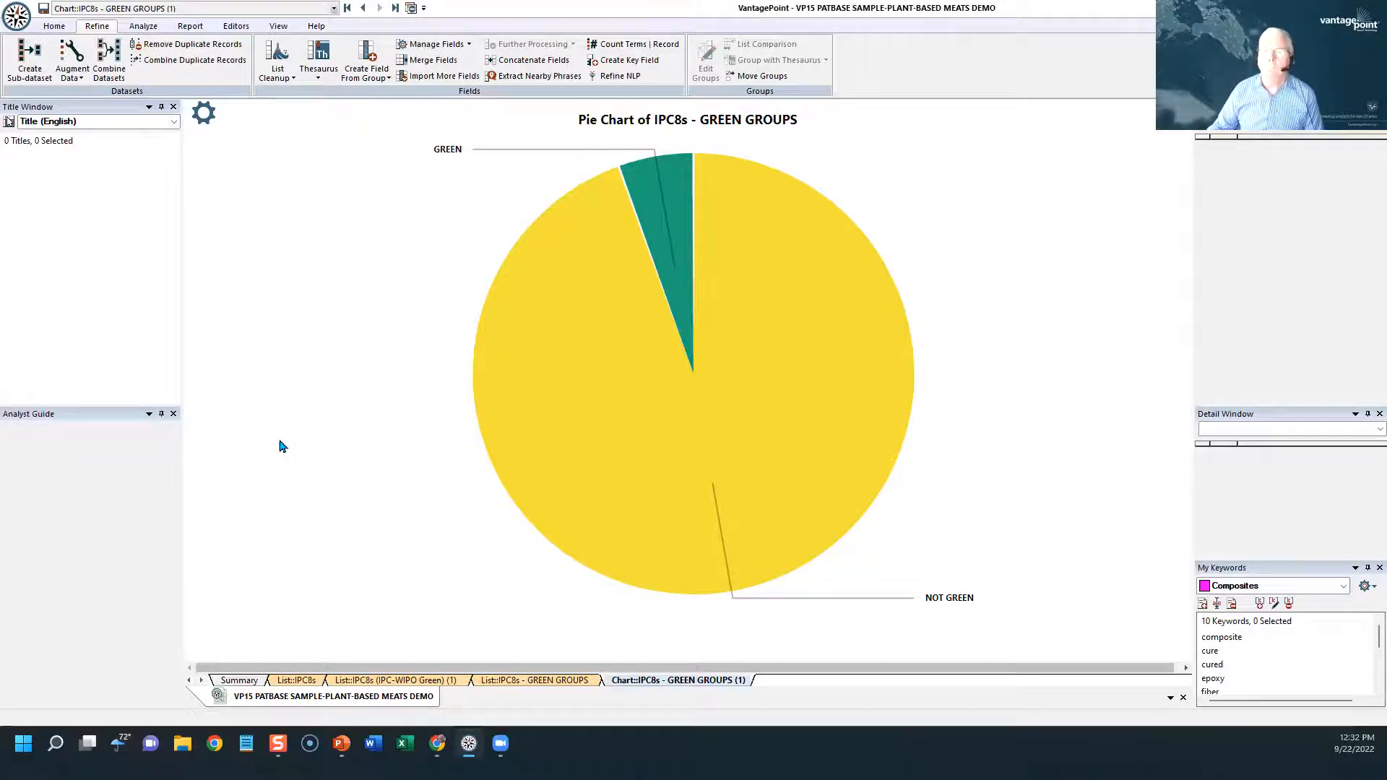
{"action": "key", "text": "alt+Tab"}
{"action": "left_click", "coordinate": [286, 483]}
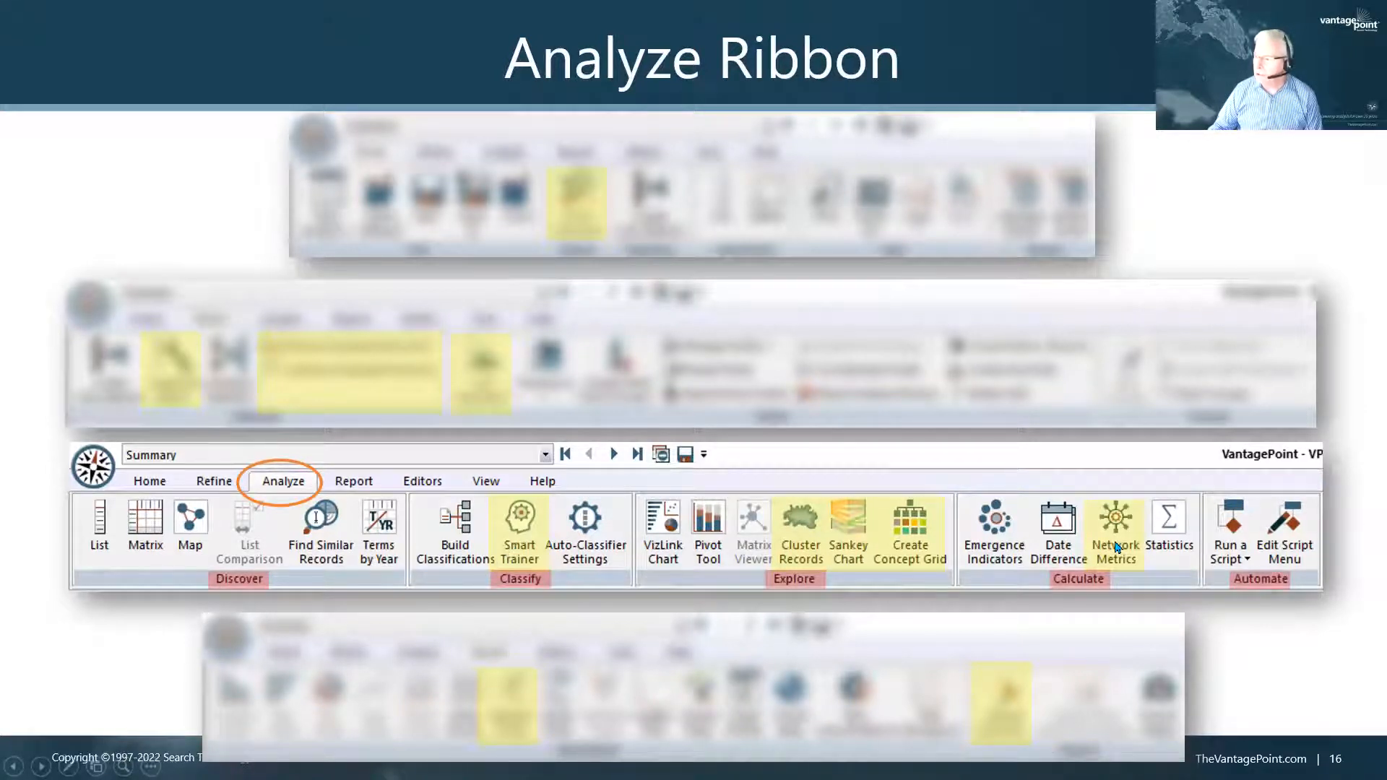
{"action": "left_click", "coordinate": [275, 486]}
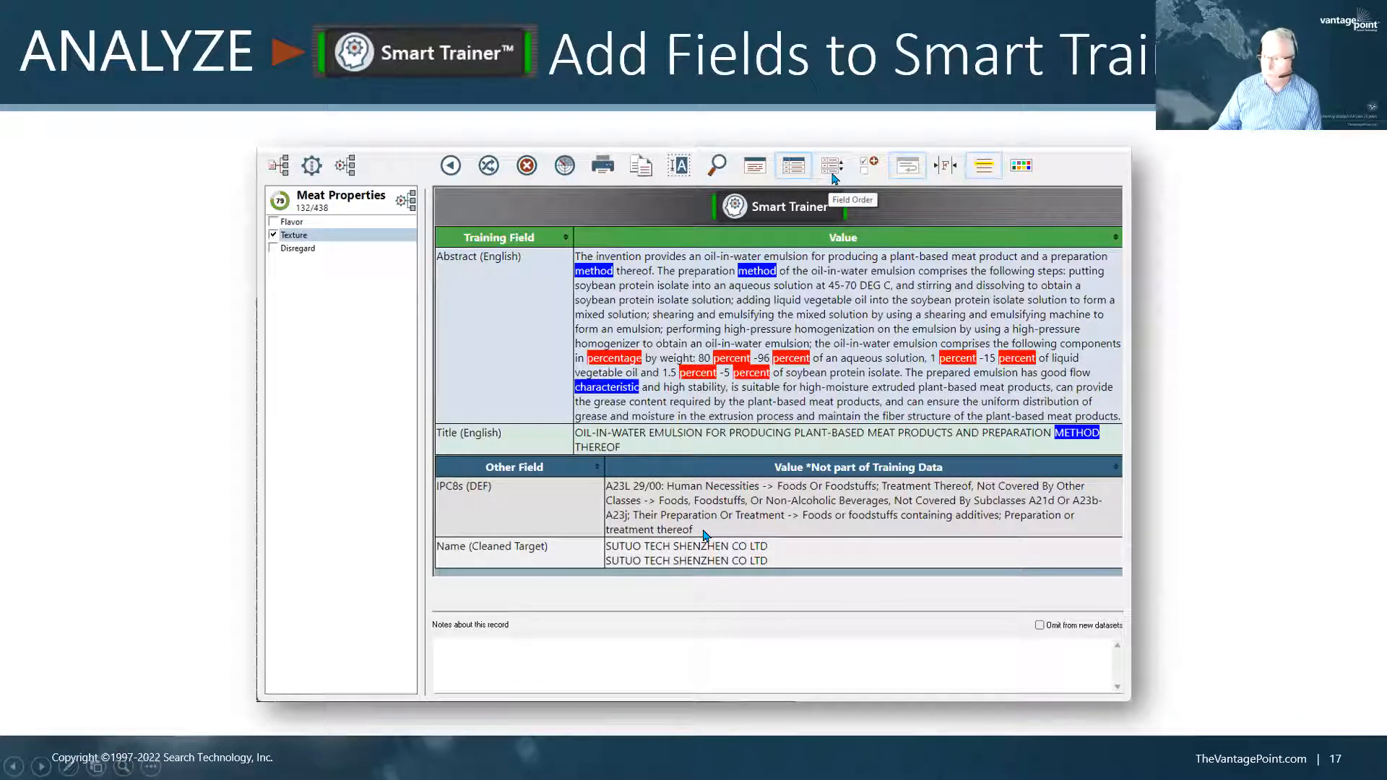
{"action": "left_click", "coordinate": [686, 506]}
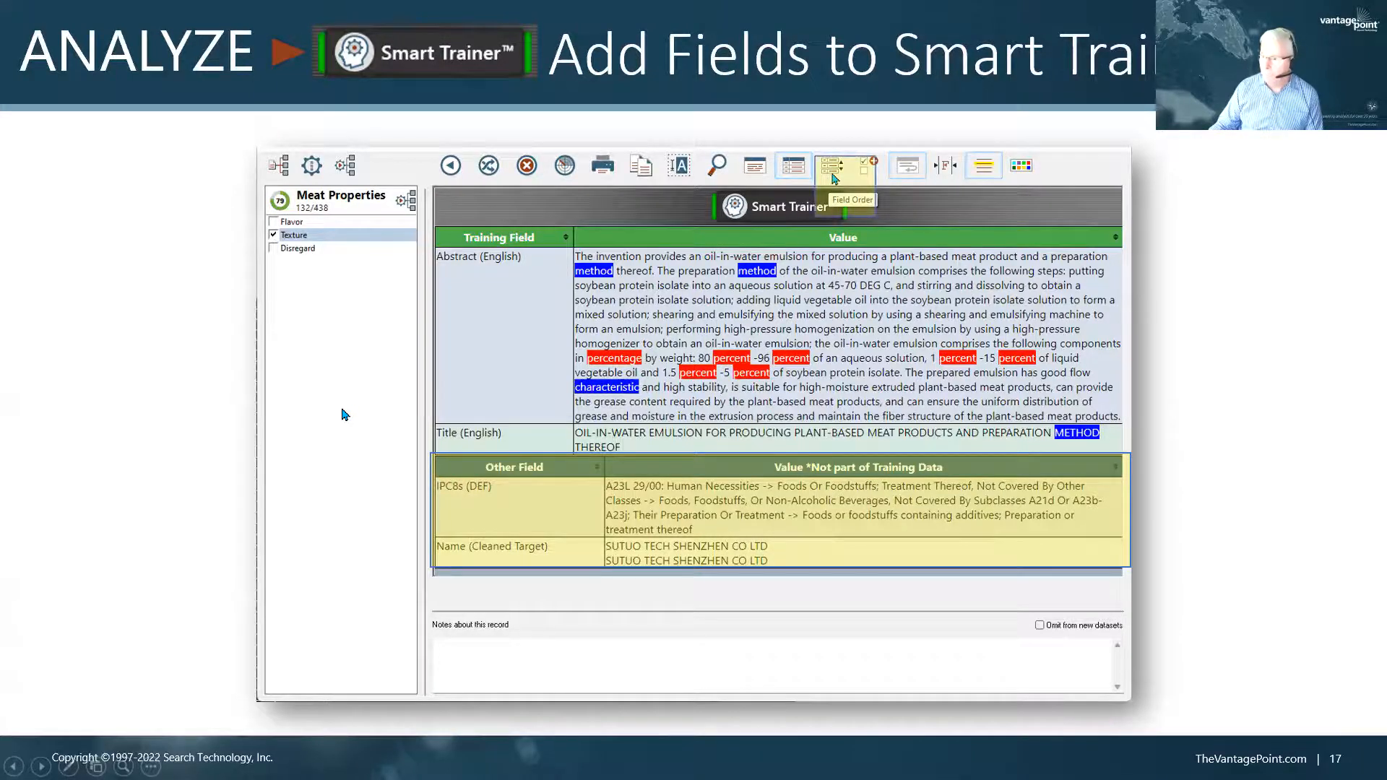
{"action": "left_click", "coordinate": [177, 460]}
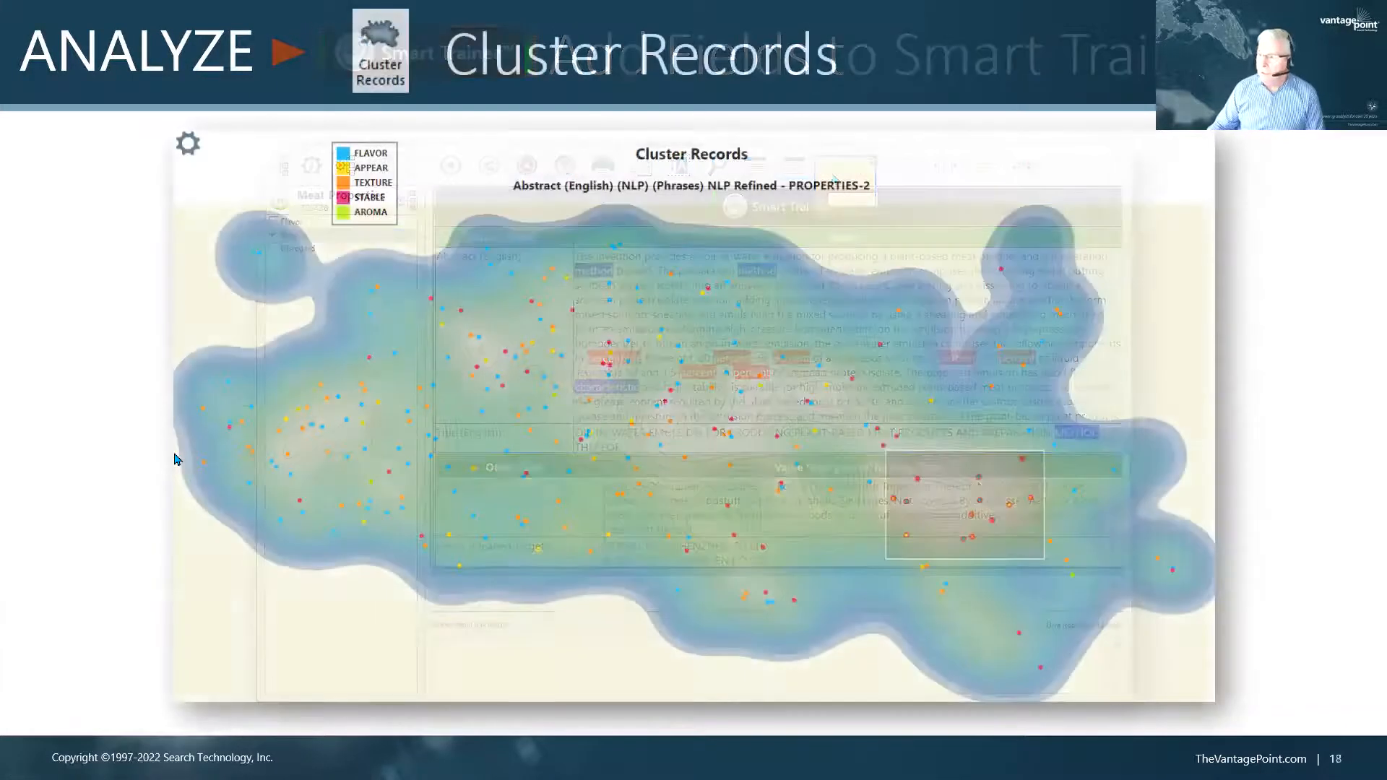
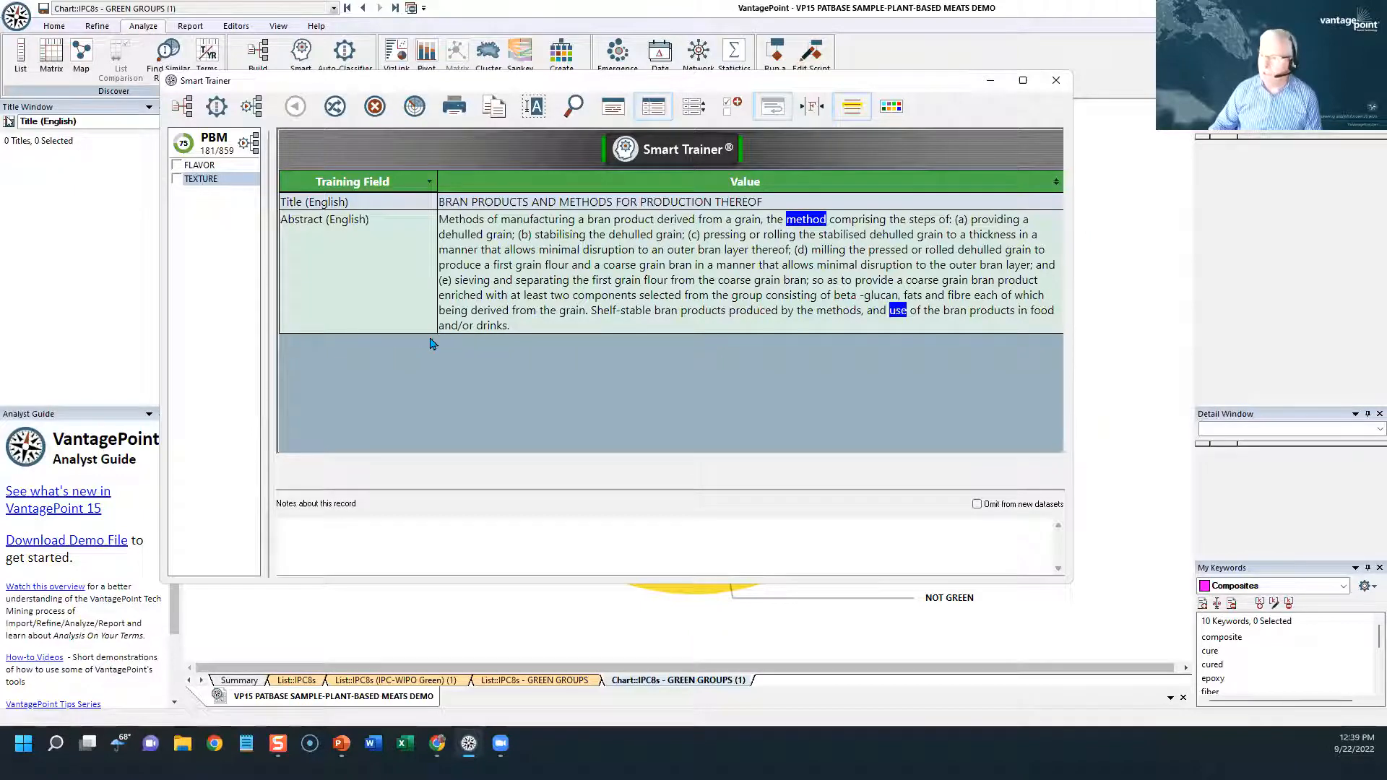
Add the IPC8s (DEF) field to the selected fields for the Smart Trainer view
{"action": "left_click", "coordinate": [695, 106]}
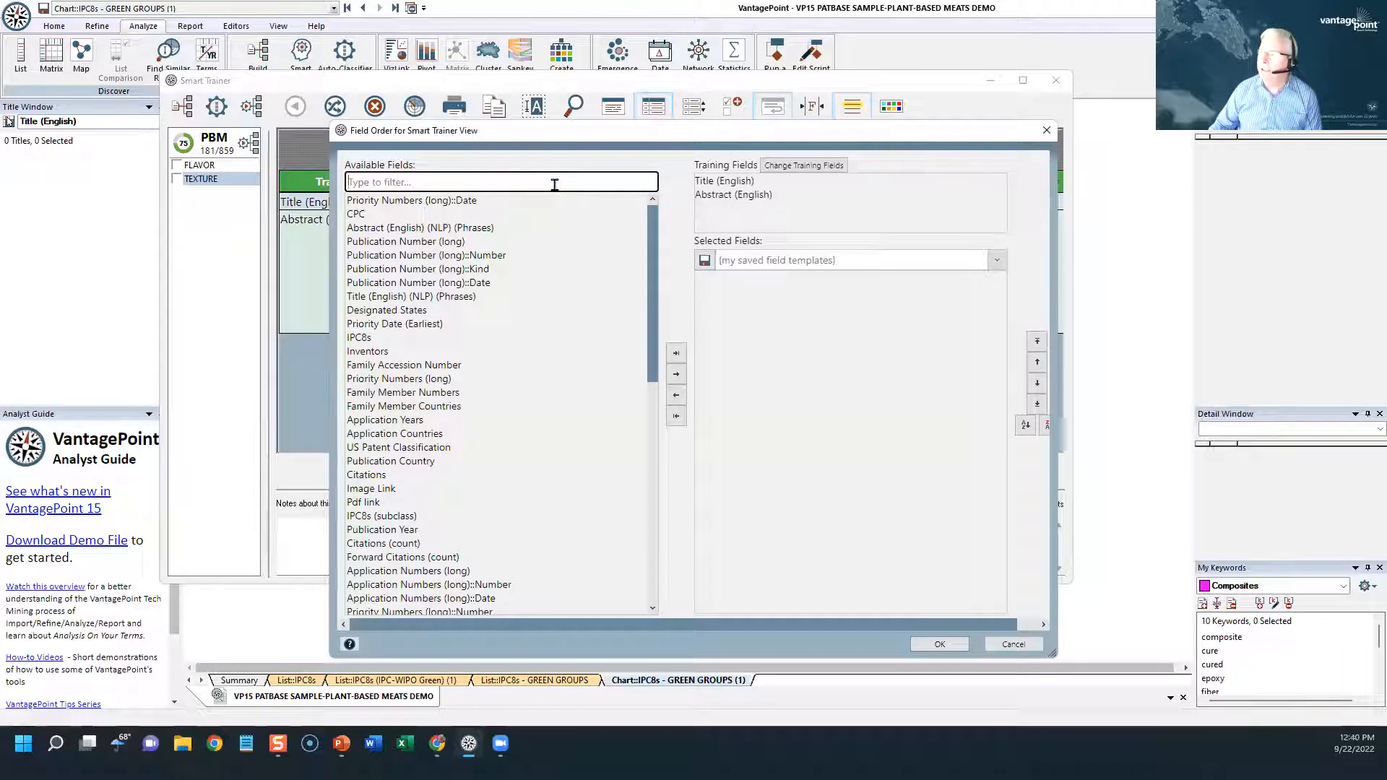
{"action": "type", "text": "IPC"}
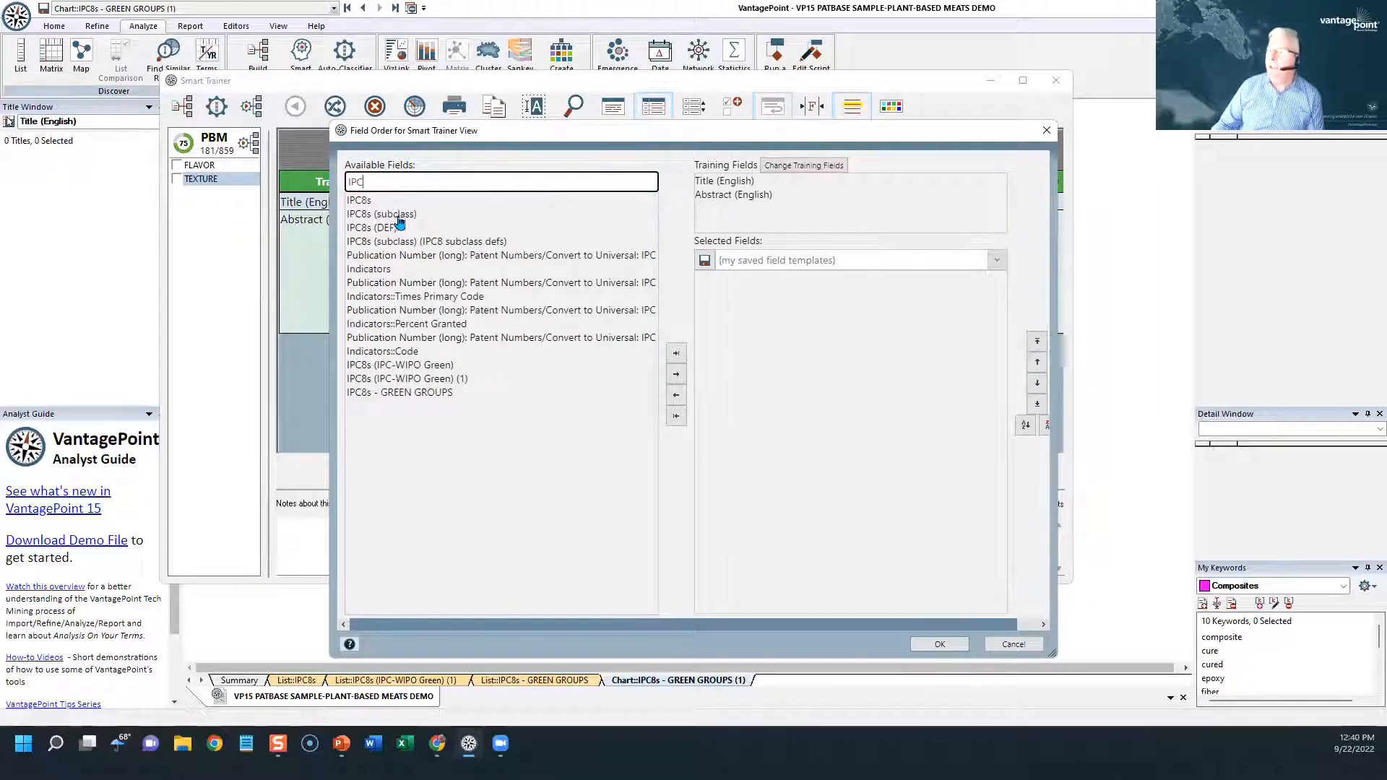
{"action": "left_click", "coordinate": [377, 229]}
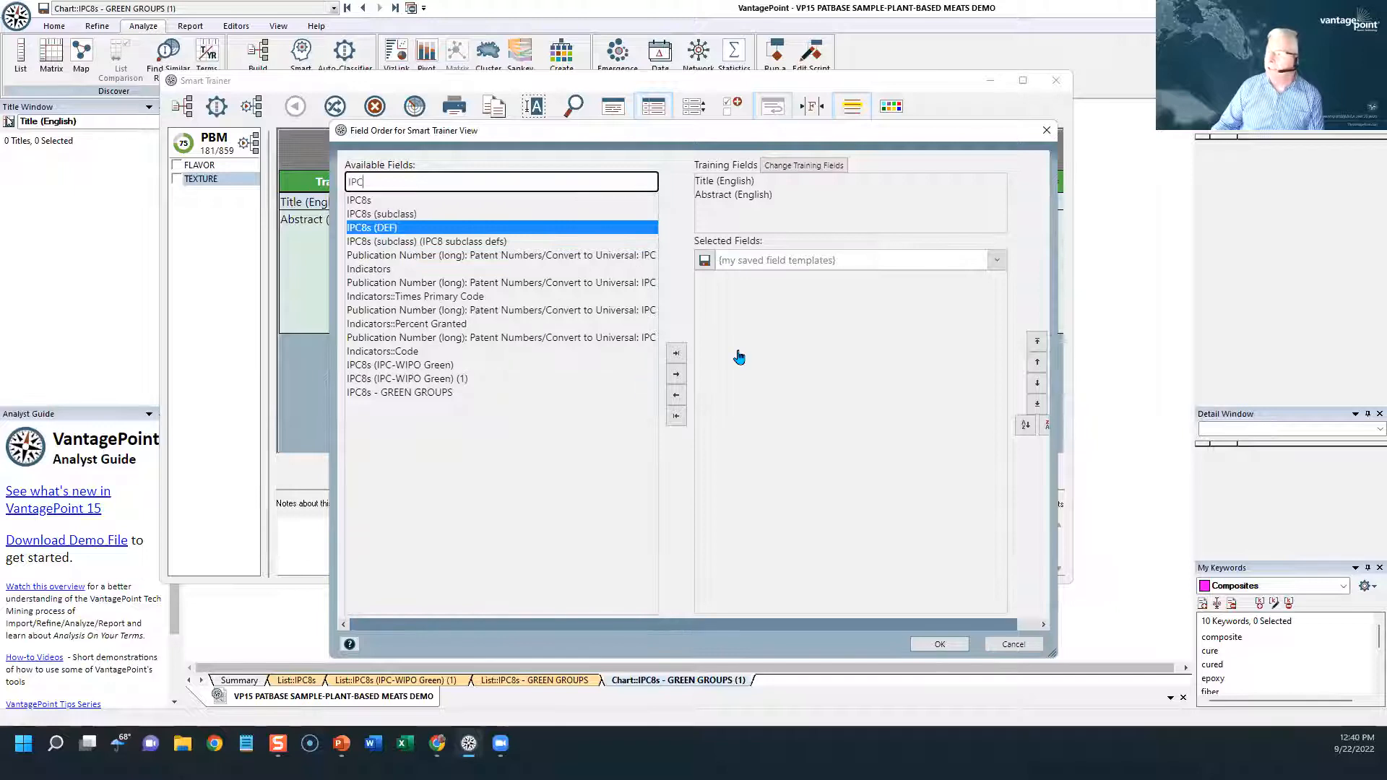
{"action": "left_click", "coordinate": [676, 374]}
Add Patent Assignees (standard)::Name (Cleaned) to the selected view fields and apply the Smart Trainer field selection
{"action": "left_click", "coordinate": [458, 181]}
{"action": "key", "text": "BackSpace"}
{"action": "key", "text": "BackSpace"}
{"action": "key", "text": "BackSpace"}
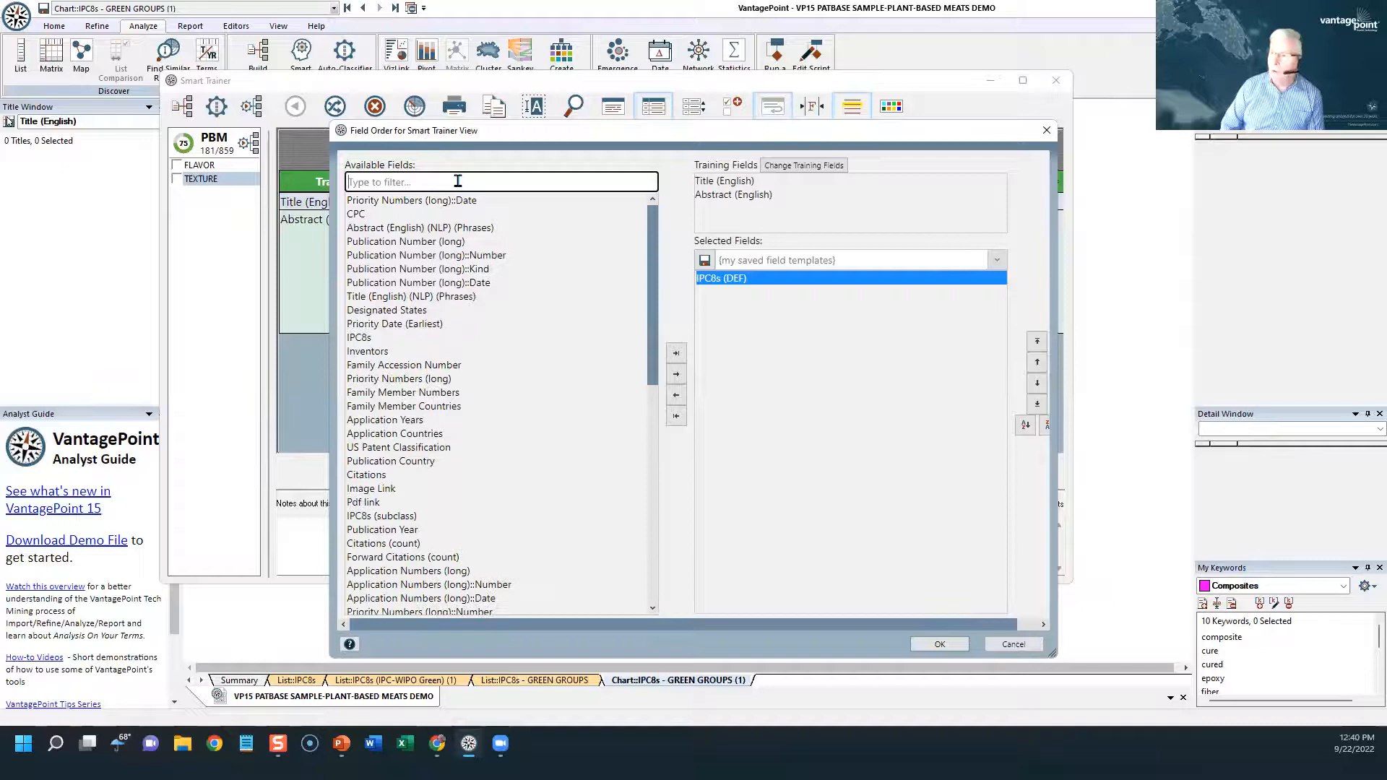
{"action": "type", "text": "ASSIG"}
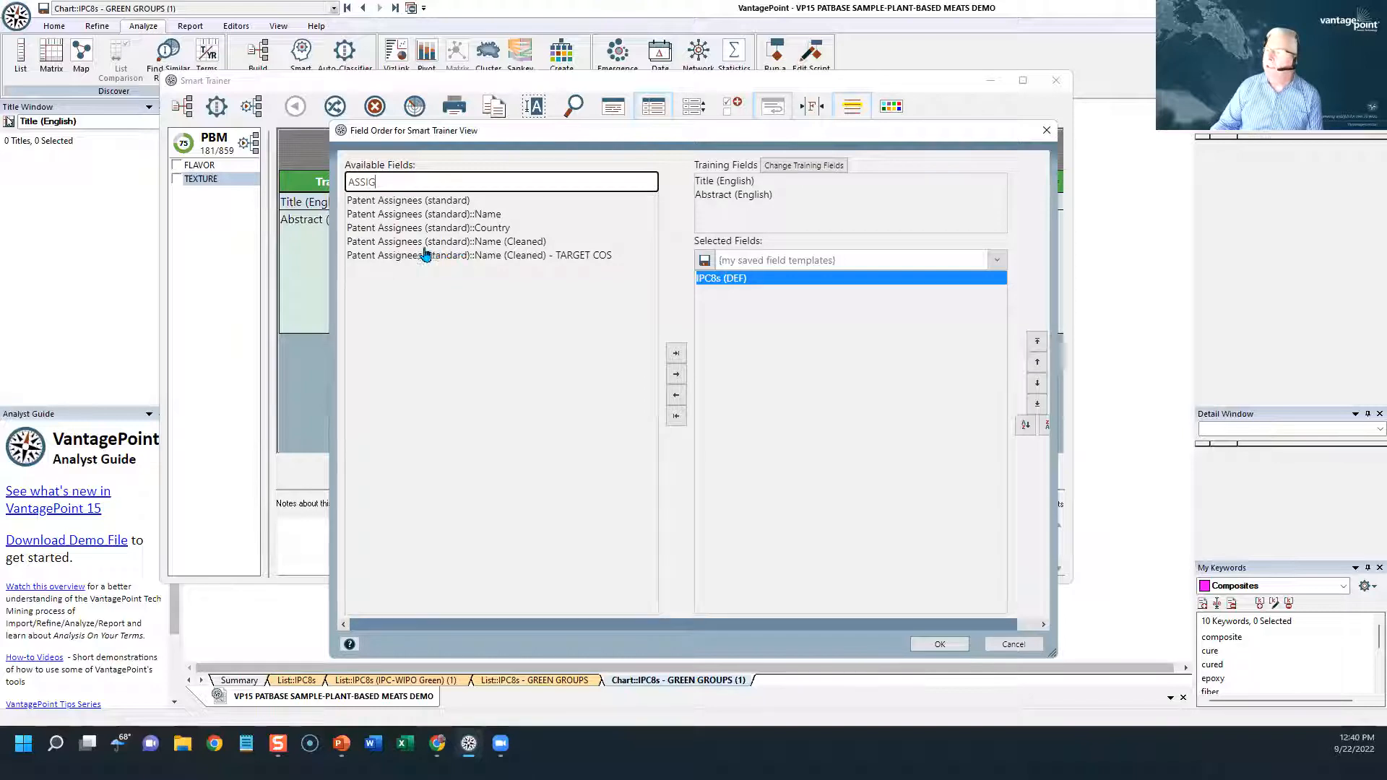
{"action": "left_click", "coordinate": [402, 243]}
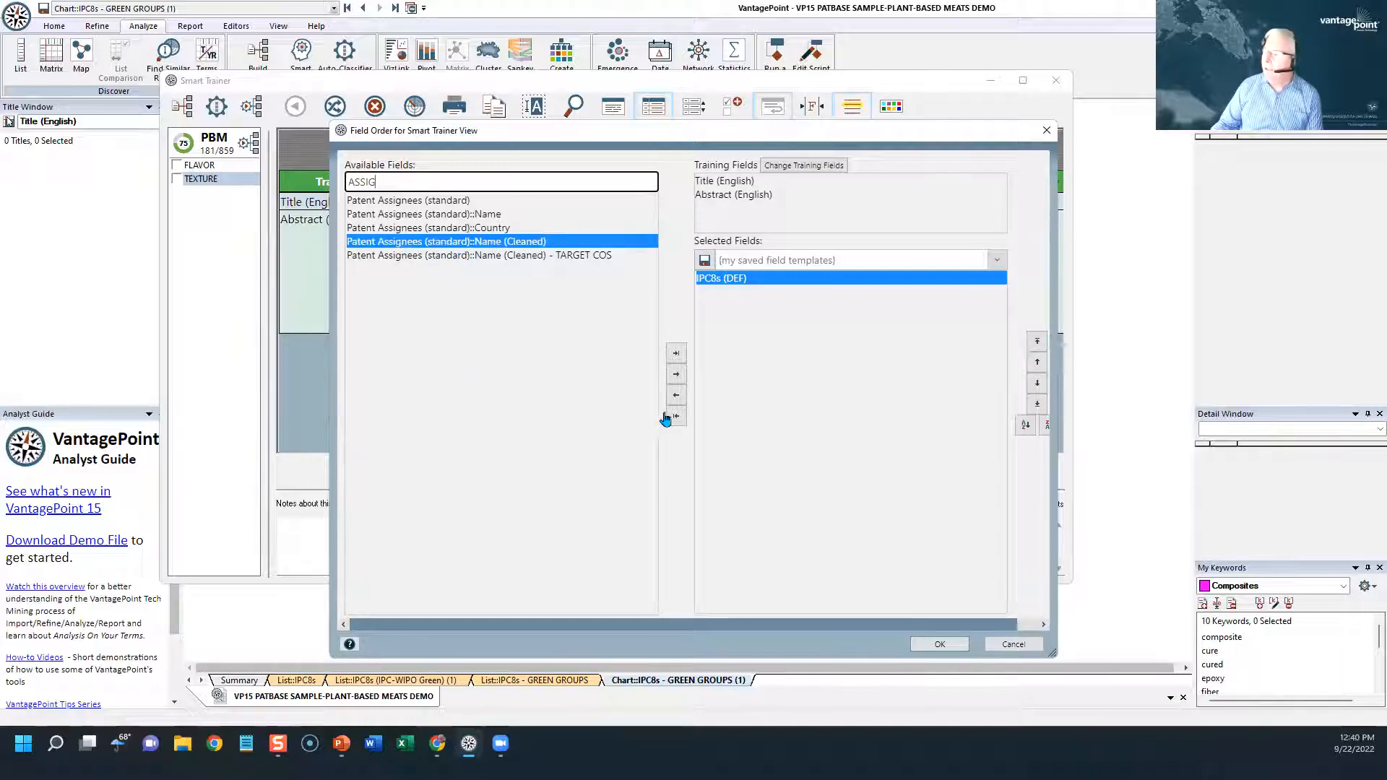
{"action": "left_click", "coordinate": [676, 373]}
{"action": "left_click", "coordinate": [933, 642]}
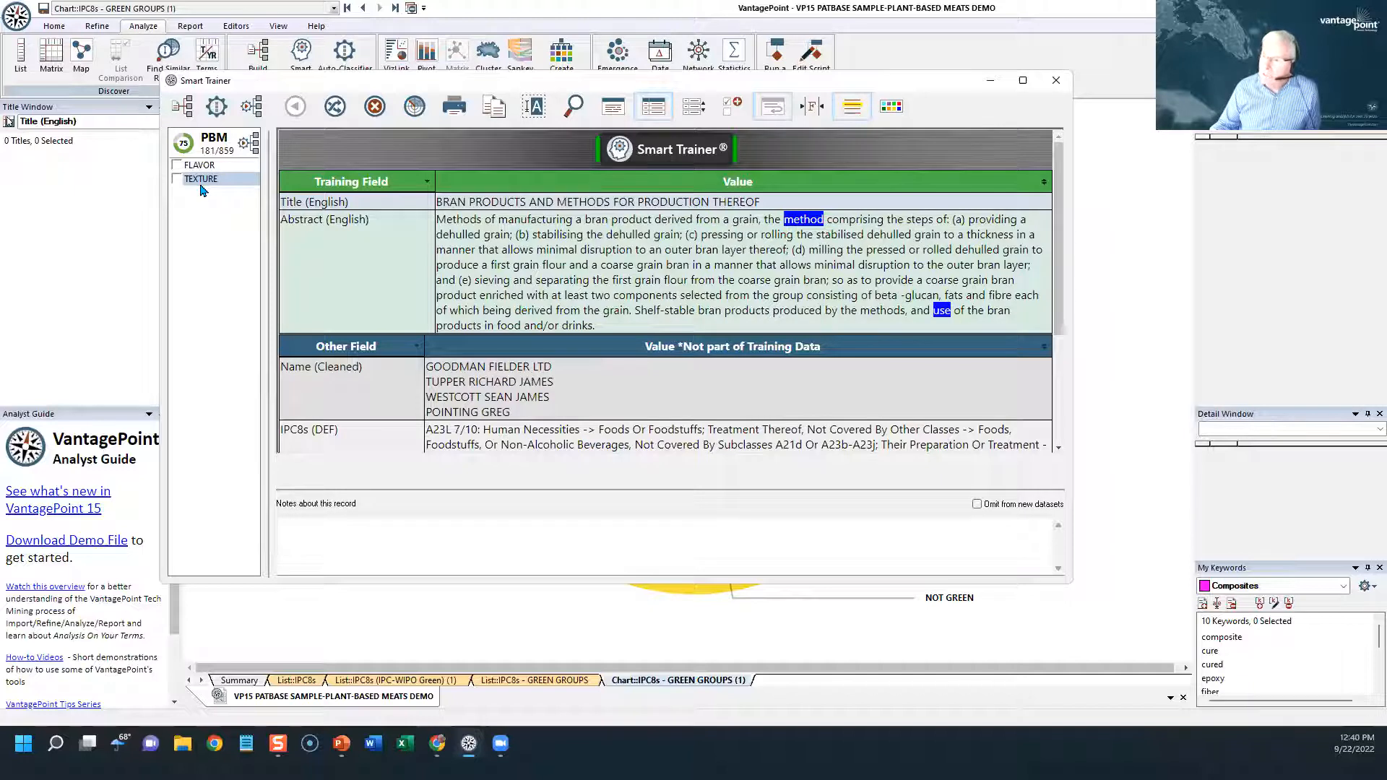
Classify the bran products record and another randomly drawn record as TEXTURE, and close Smart Trainer
{"action": "left_click", "coordinate": [176, 179]}
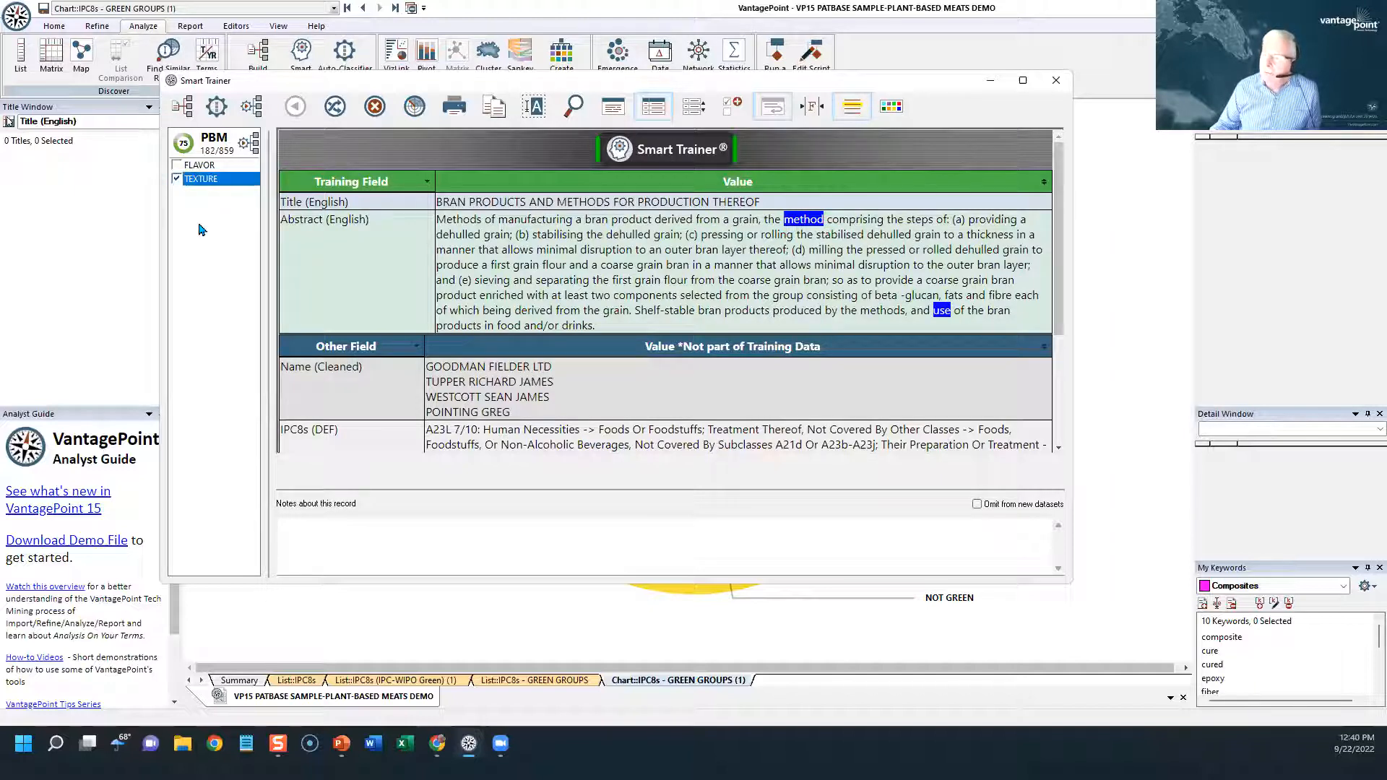
{"action": "left_click", "coordinate": [335, 106]}
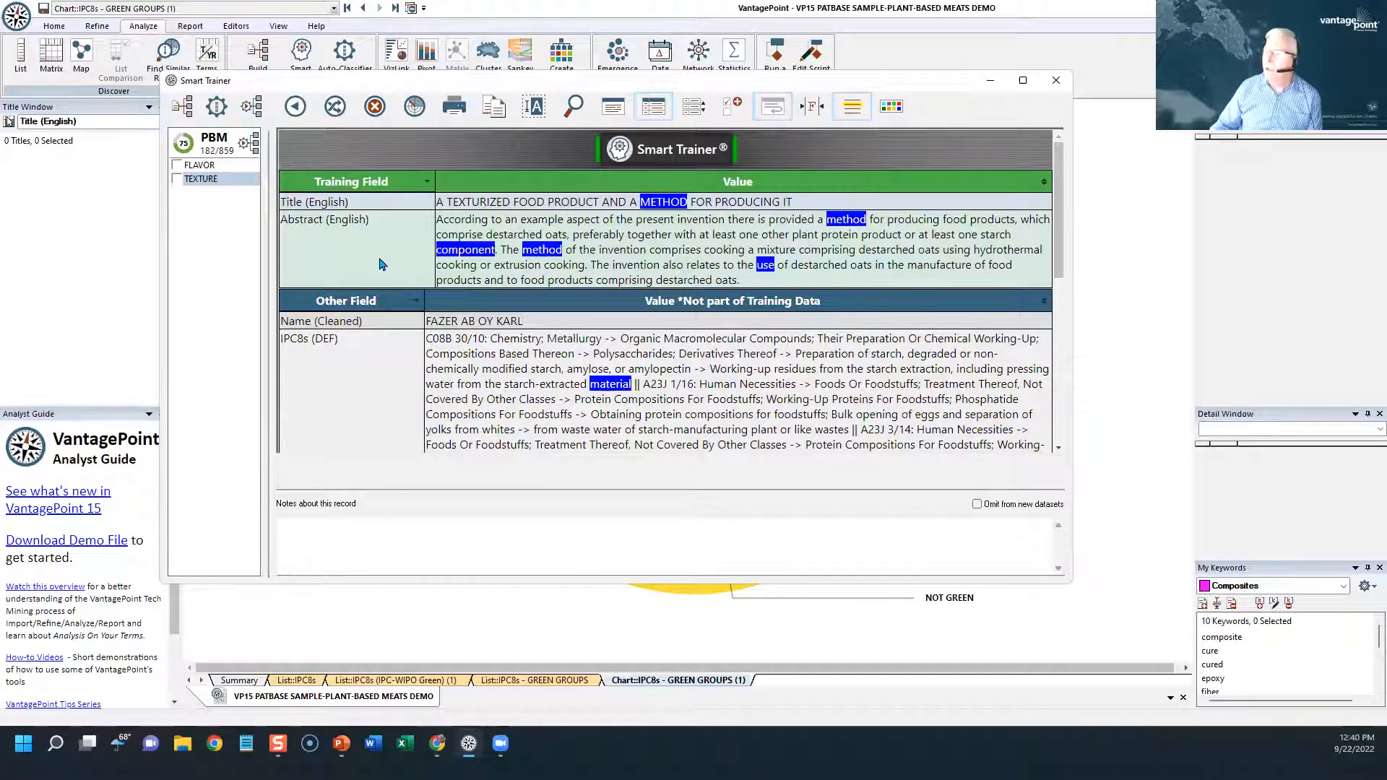
{"action": "left_click", "coordinate": [177, 181]}
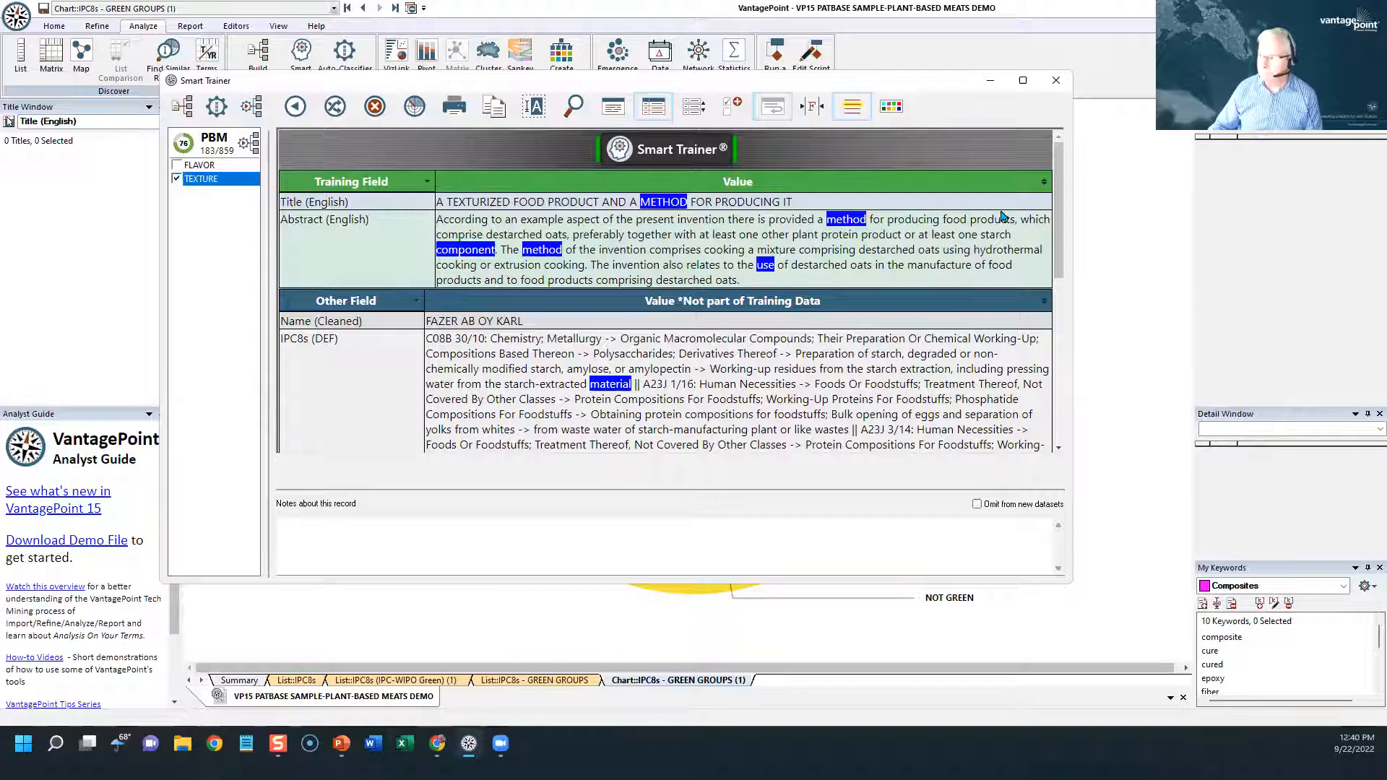
{"action": "left_click", "coordinate": [1053, 86]}
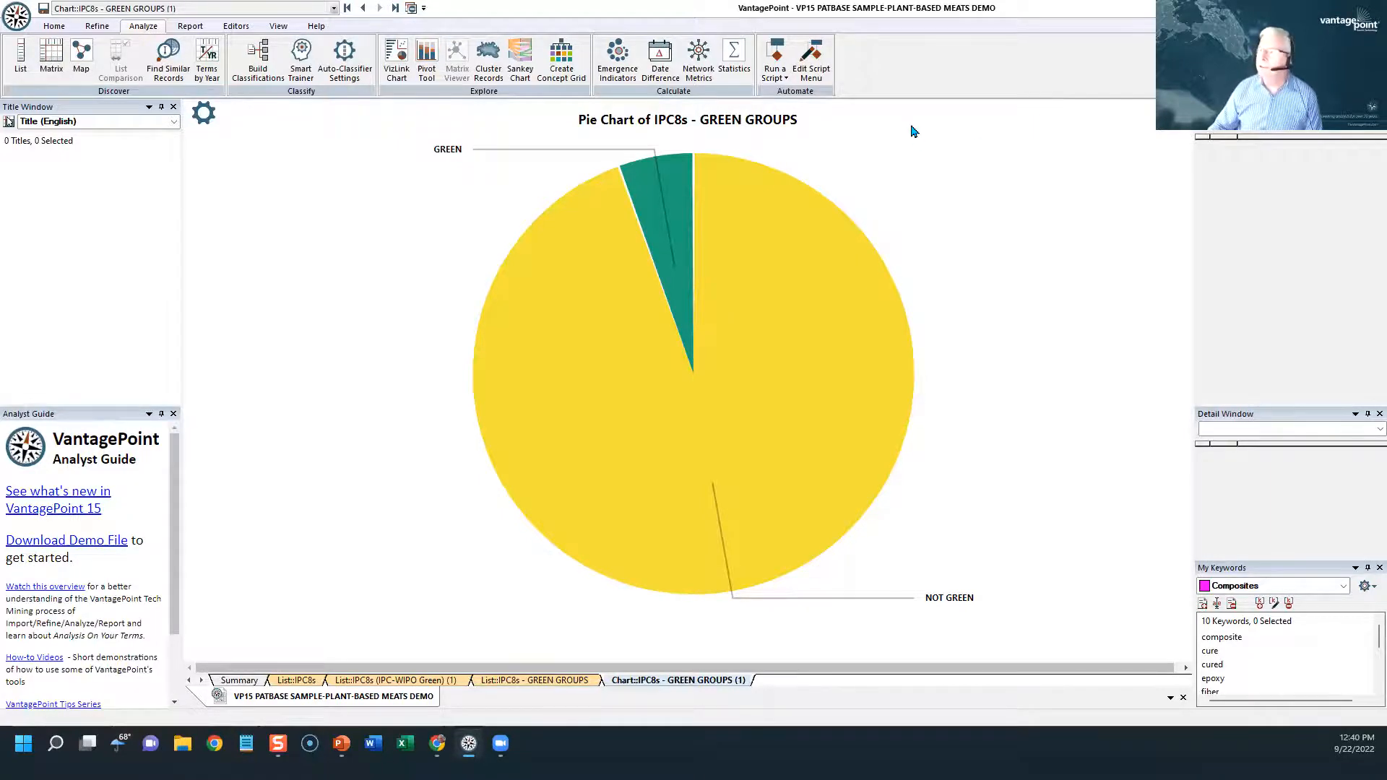
Create a Cluster Records map of the dataset and color its nodes by the IPC8s - GREEN GROUPS field
{"action": "left_click", "coordinate": [488, 61]}
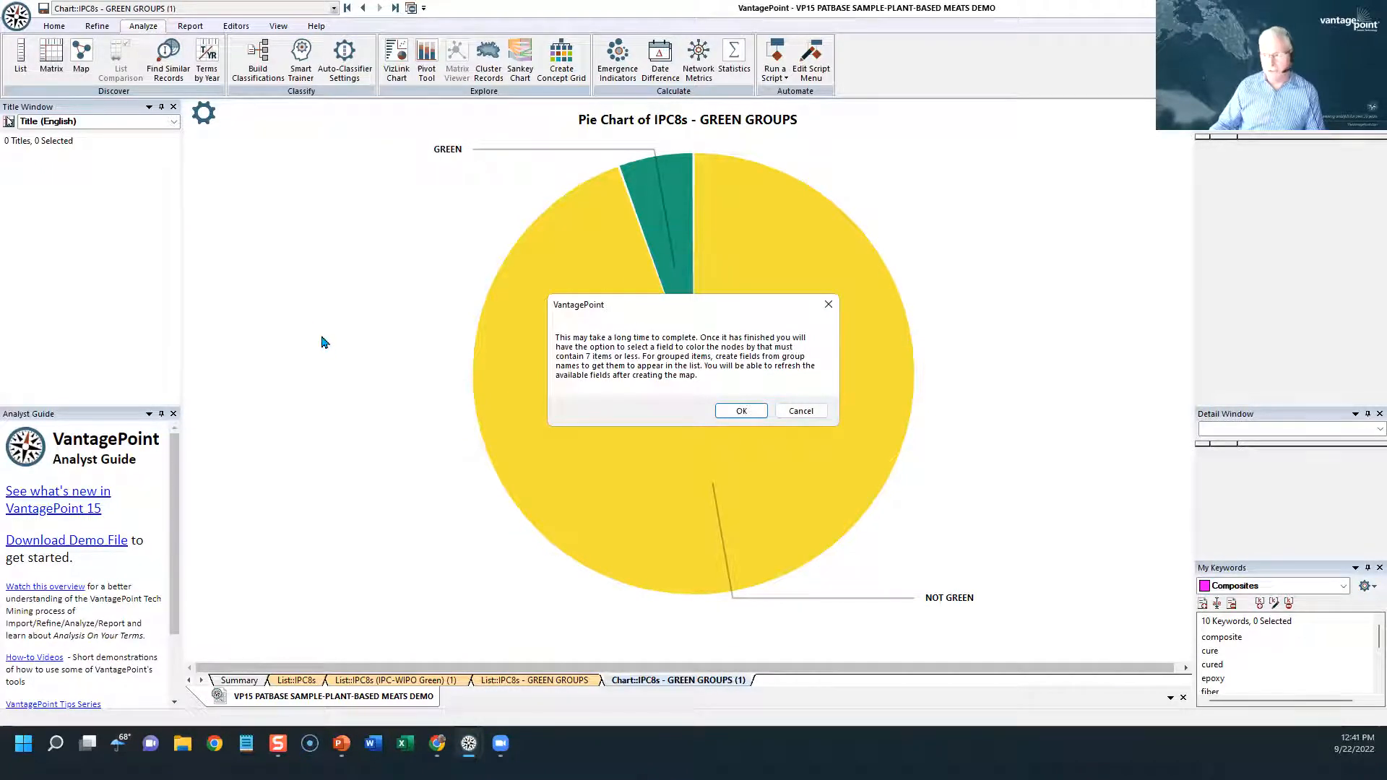
{"action": "left_click", "coordinate": [761, 411]}
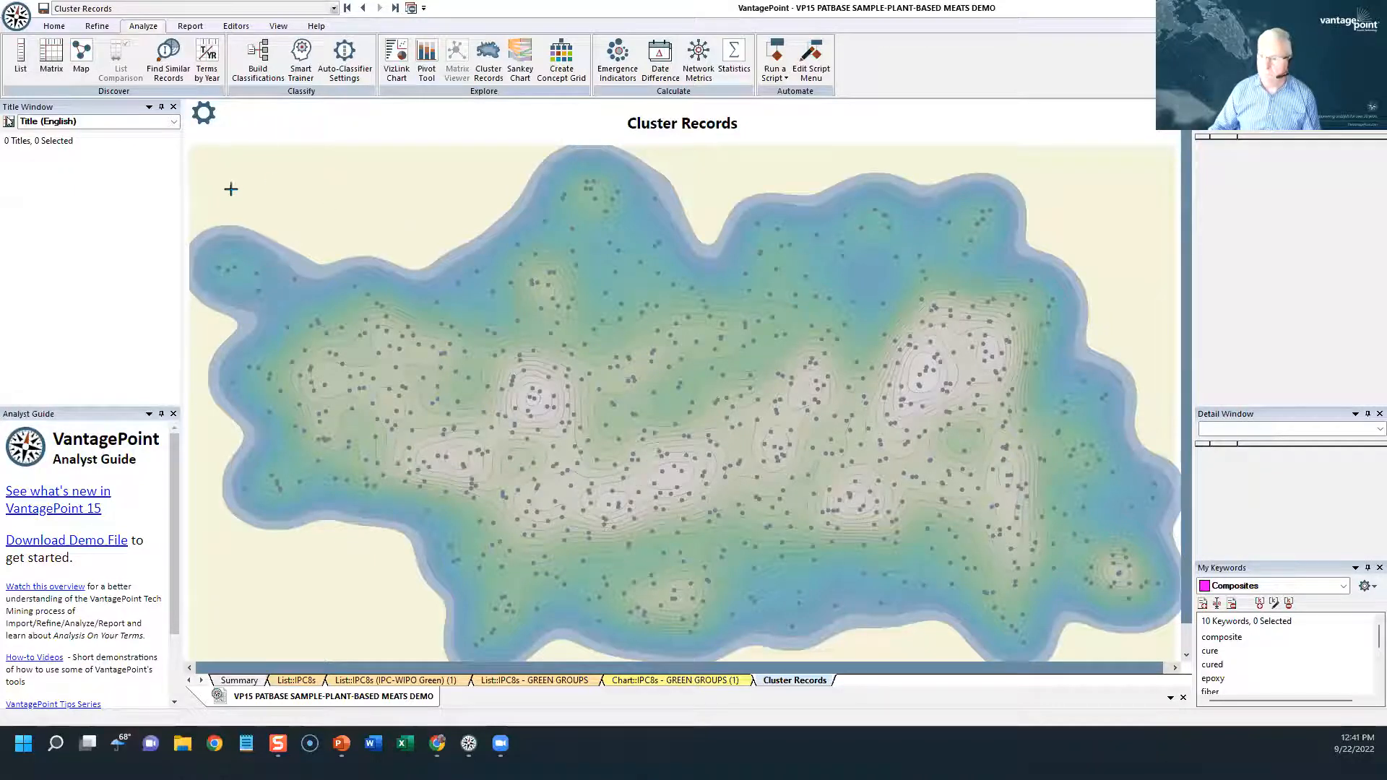
{"action": "left_click", "coordinate": [206, 117]}
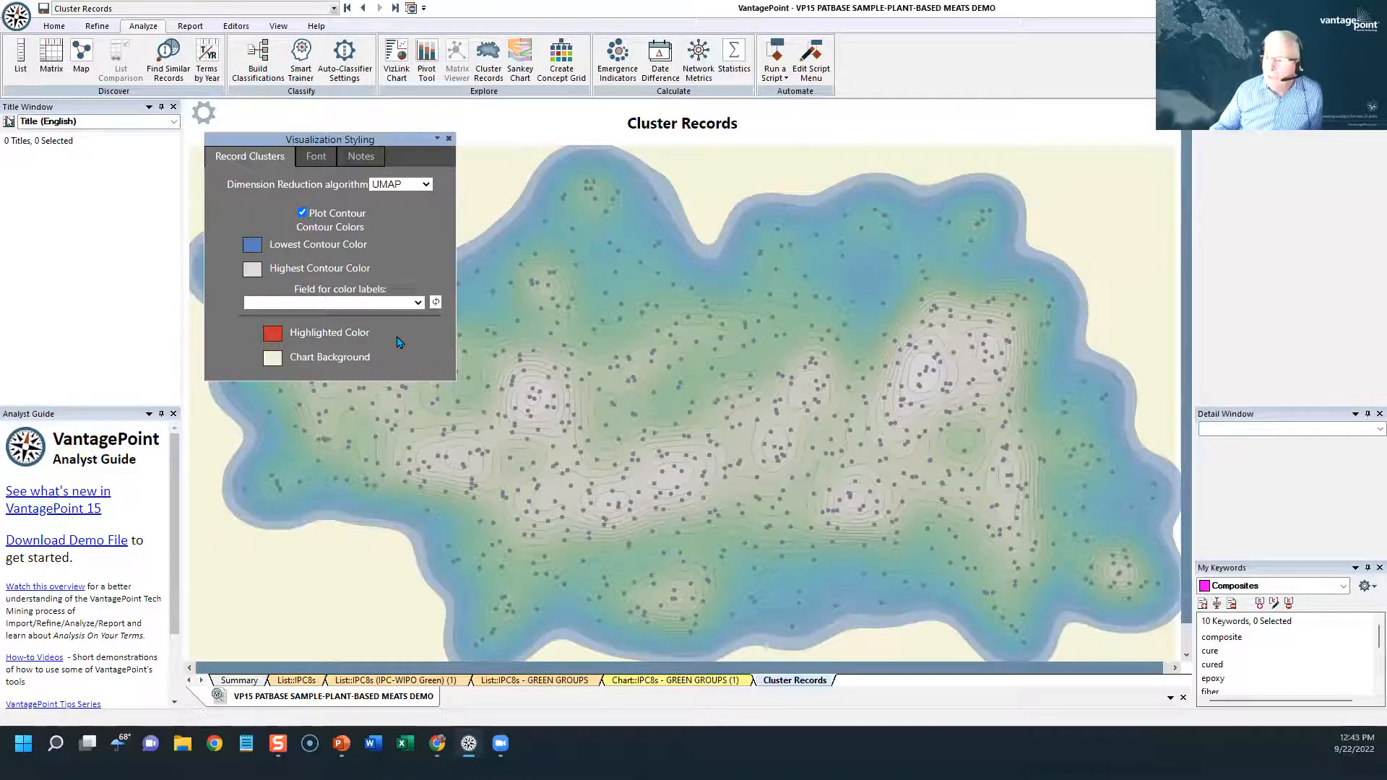
{"action": "left_click", "coordinate": [418, 304]}
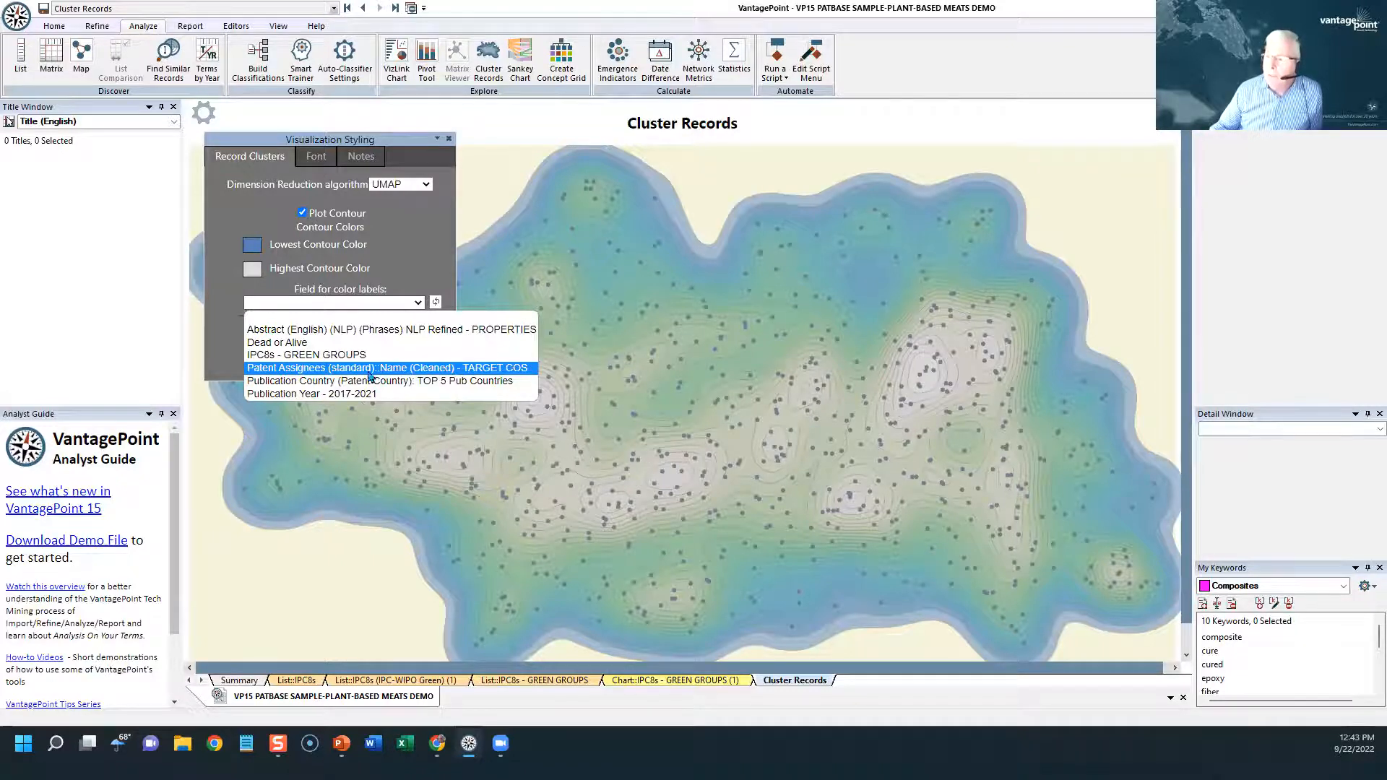
{"action": "left_click", "coordinate": [308, 355]}
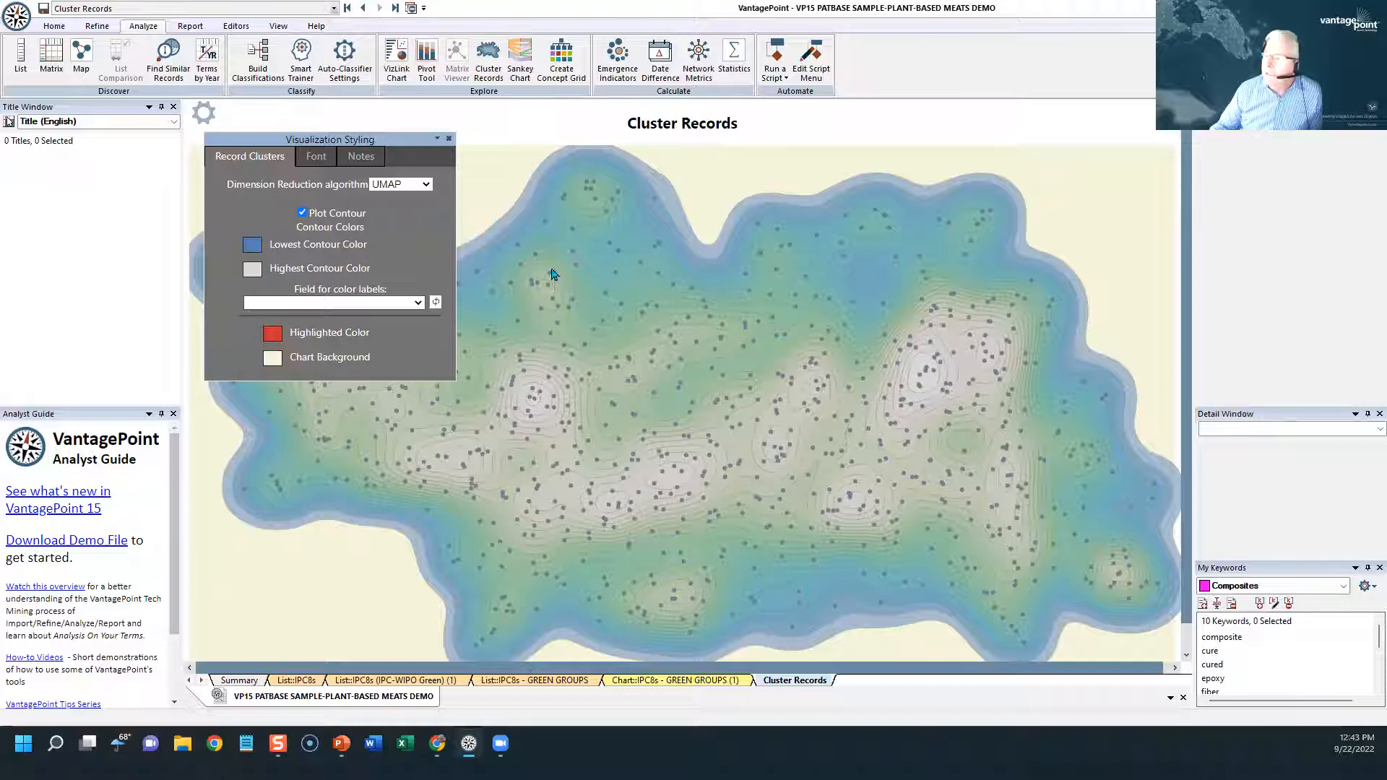
{"action": "left_click", "coordinate": [571, 327]}
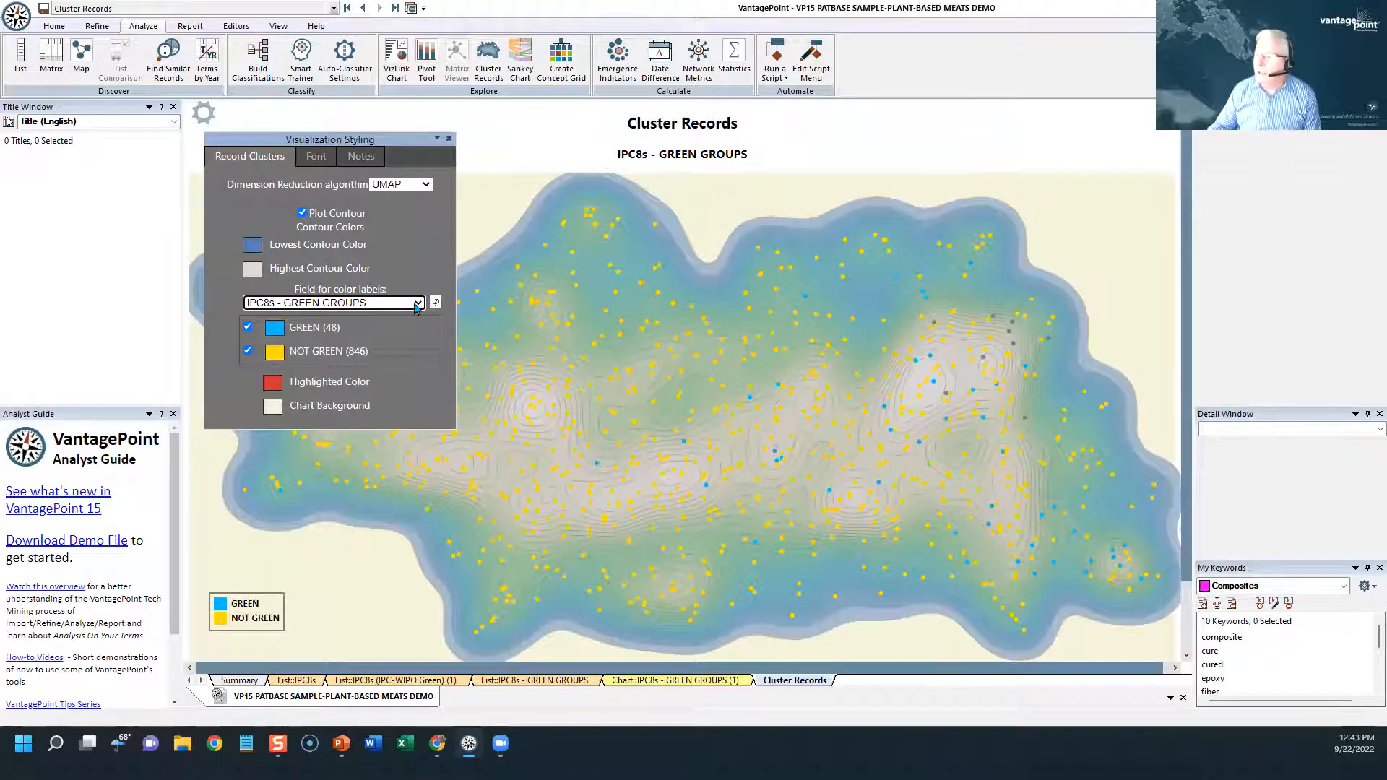
Recolor the cluster map nodes by Abstract (English) (NLP) (Phrases) NLP Refined - PROPERTIES and close the visualization styling
{"action": "left_click", "coordinate": [418, 303]}
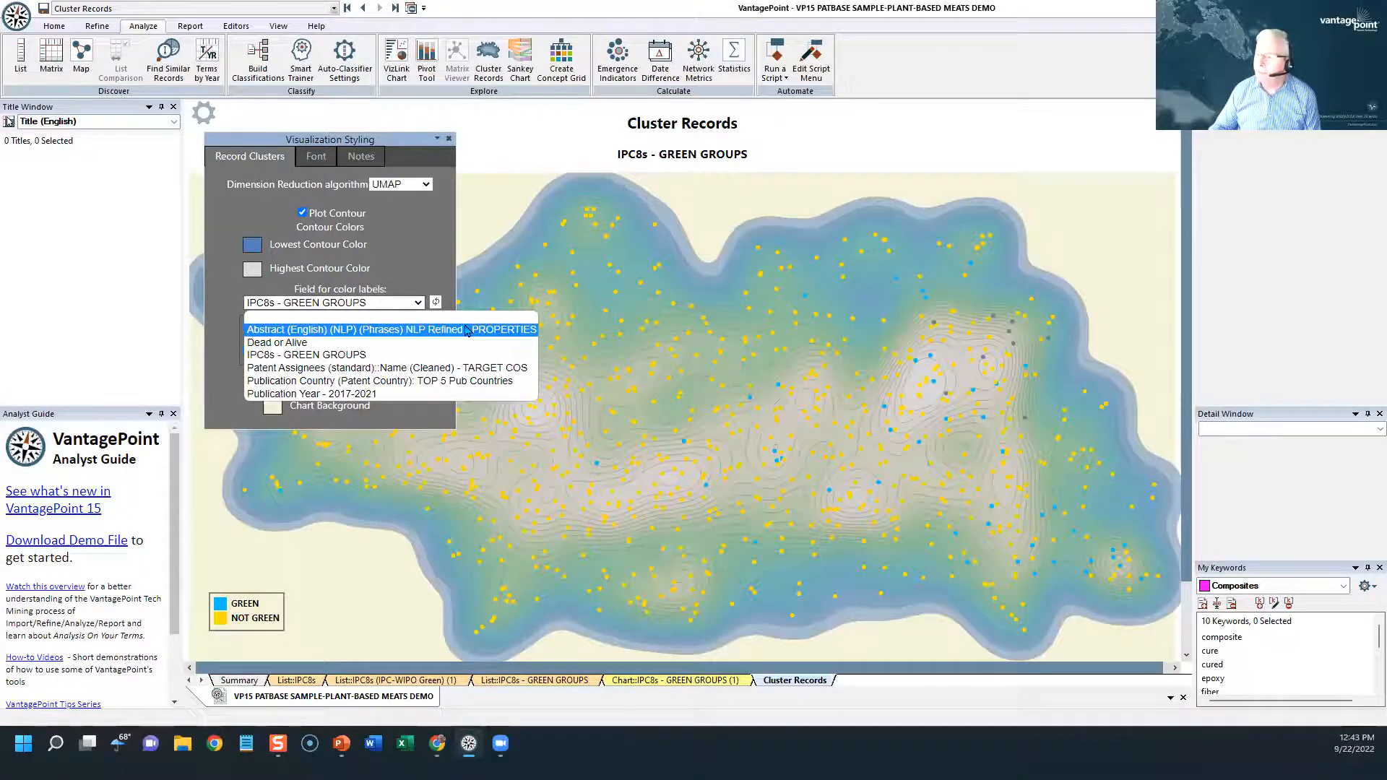
{"action": "key", "text": "Escape"}
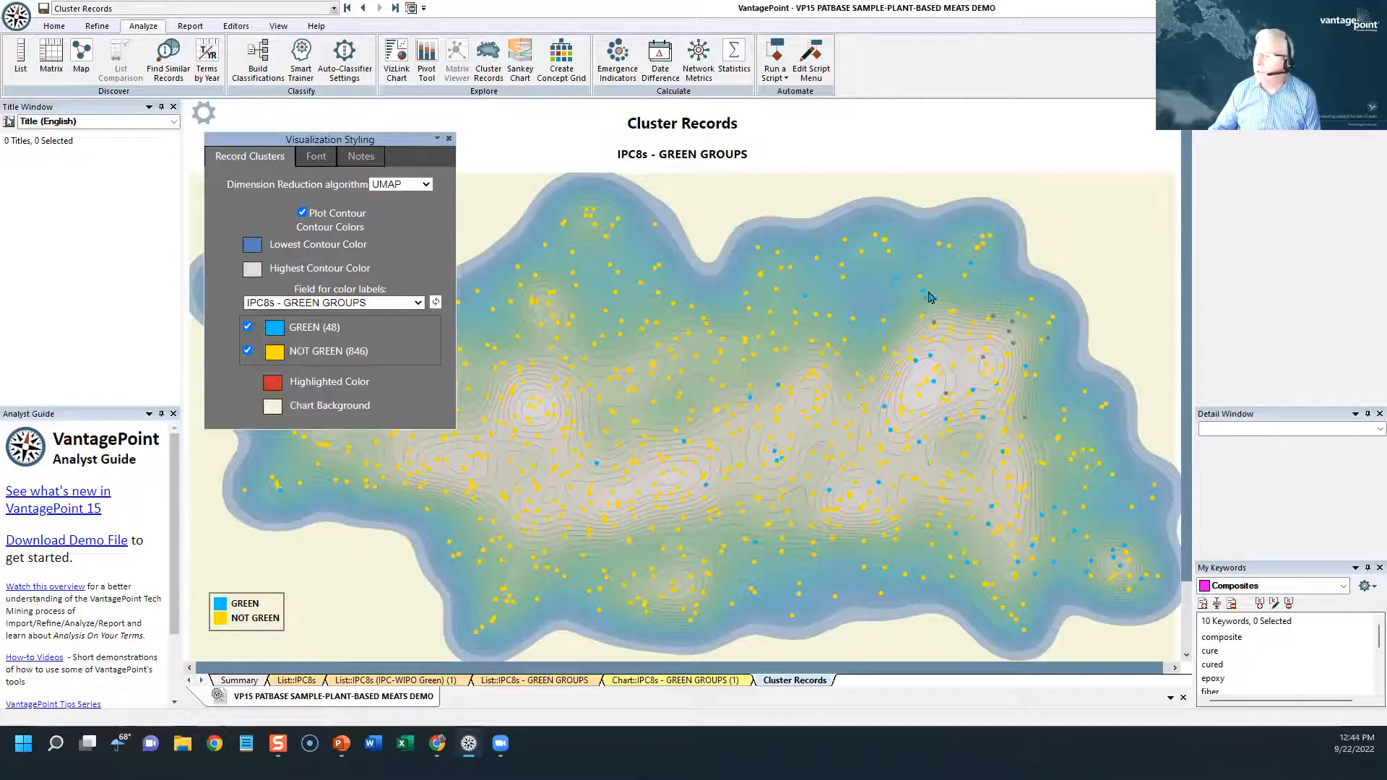
{"action": "left_click", "coordinate": [740, 340]}
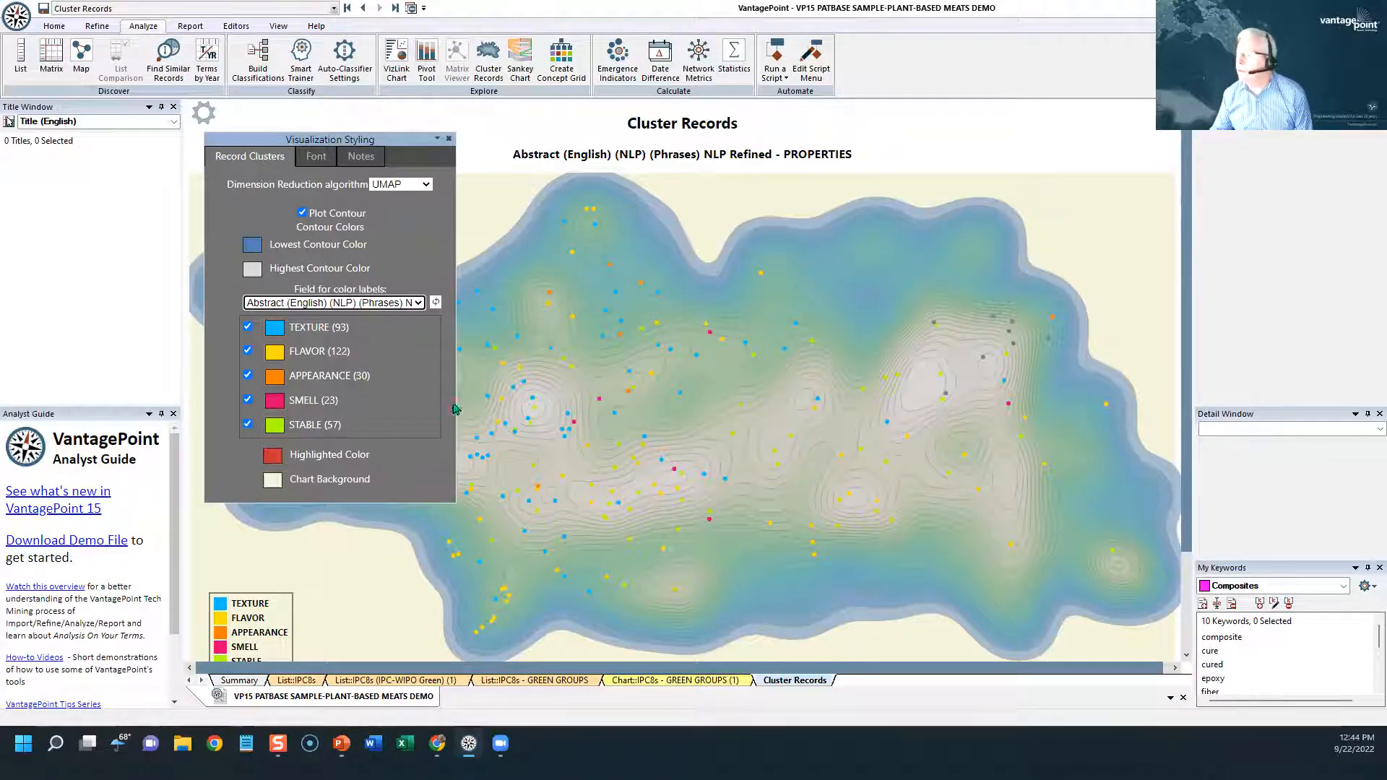
{"action": "left_click", "coordinate": [447, 139]}
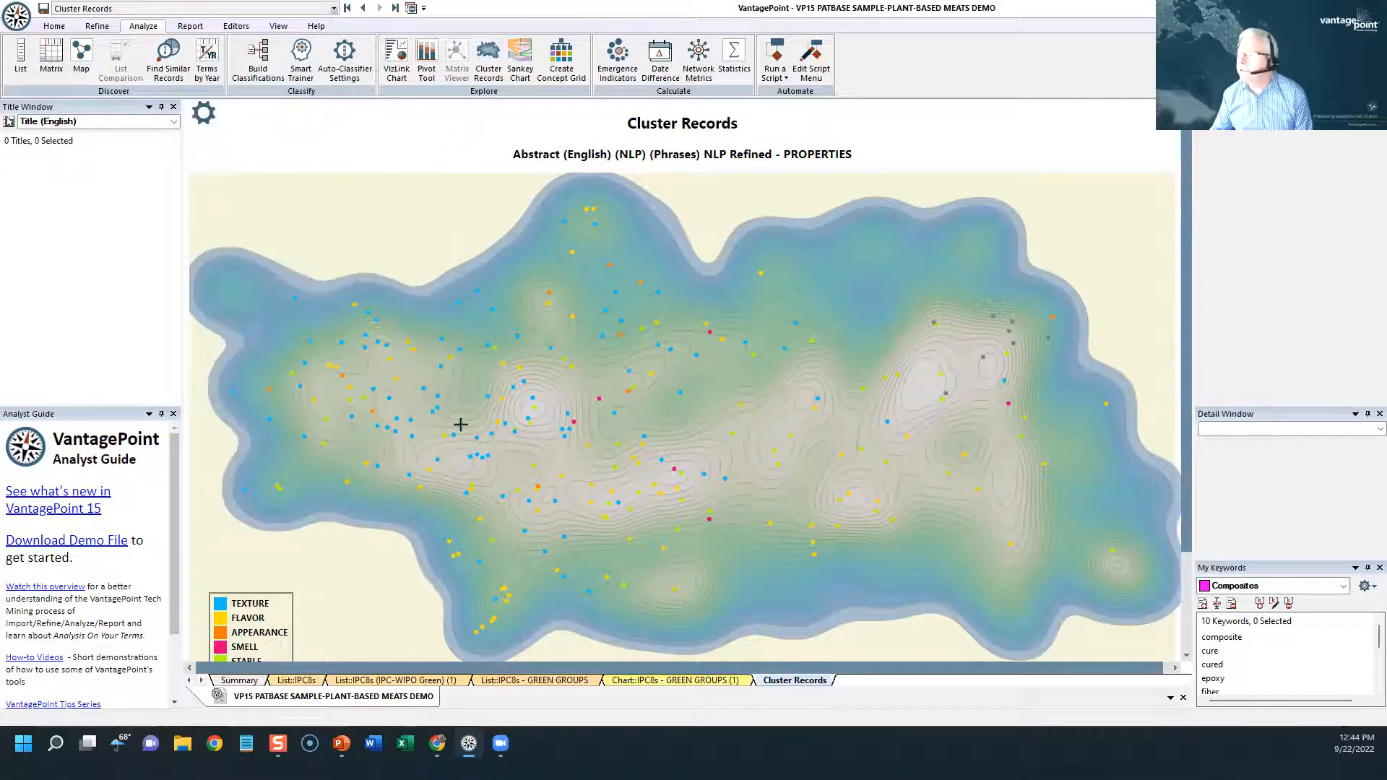
Select the records around the density peak left of the map's centre, detail them by the NLP Refined - PROPERTIES field, and highlight the STABLE titles
{"action": "left_click_drag", "start_coordinate": [486, 353], "coordinate": [624, 478]}
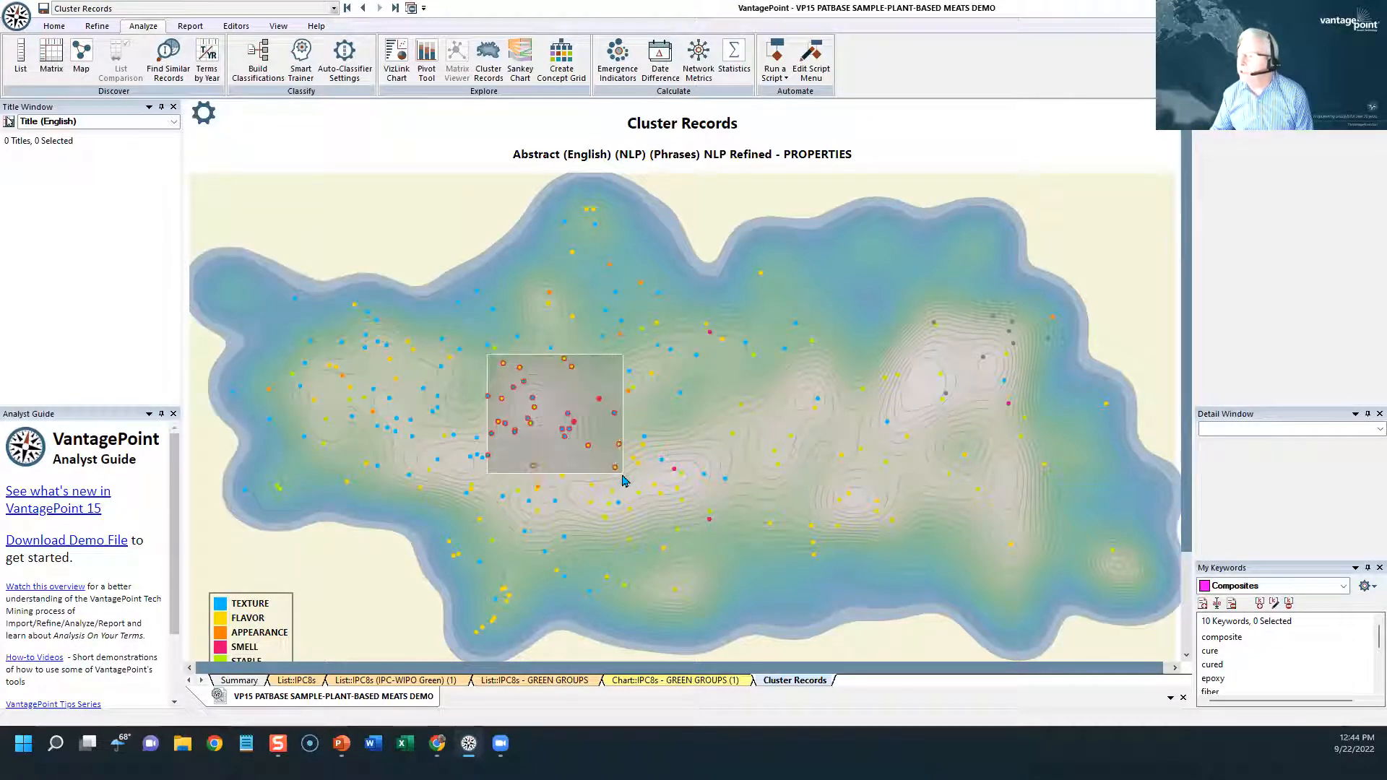
{"action": "left_click", "coordinate": [1246, 429]}
{"action": "type", "text": "P"}
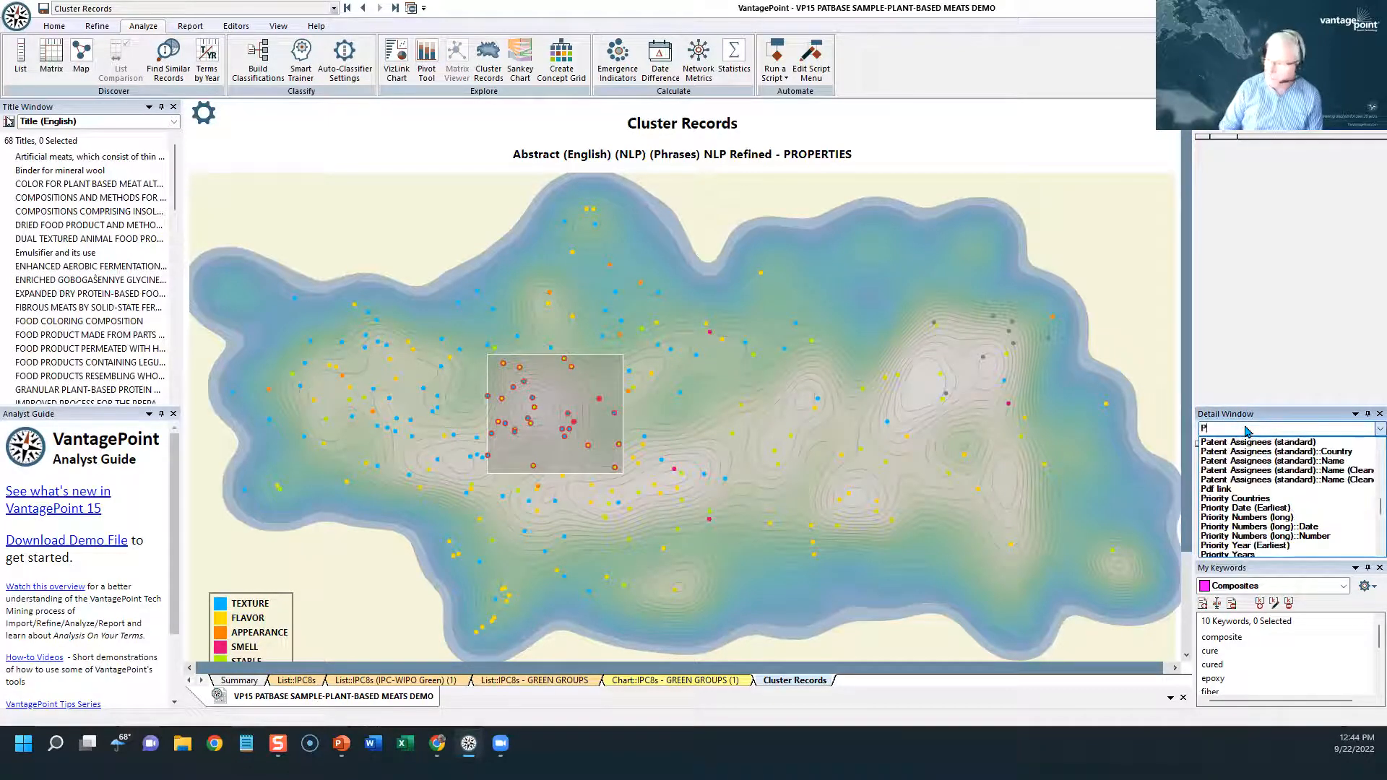
{"action": "type", "text": "ROPER"}
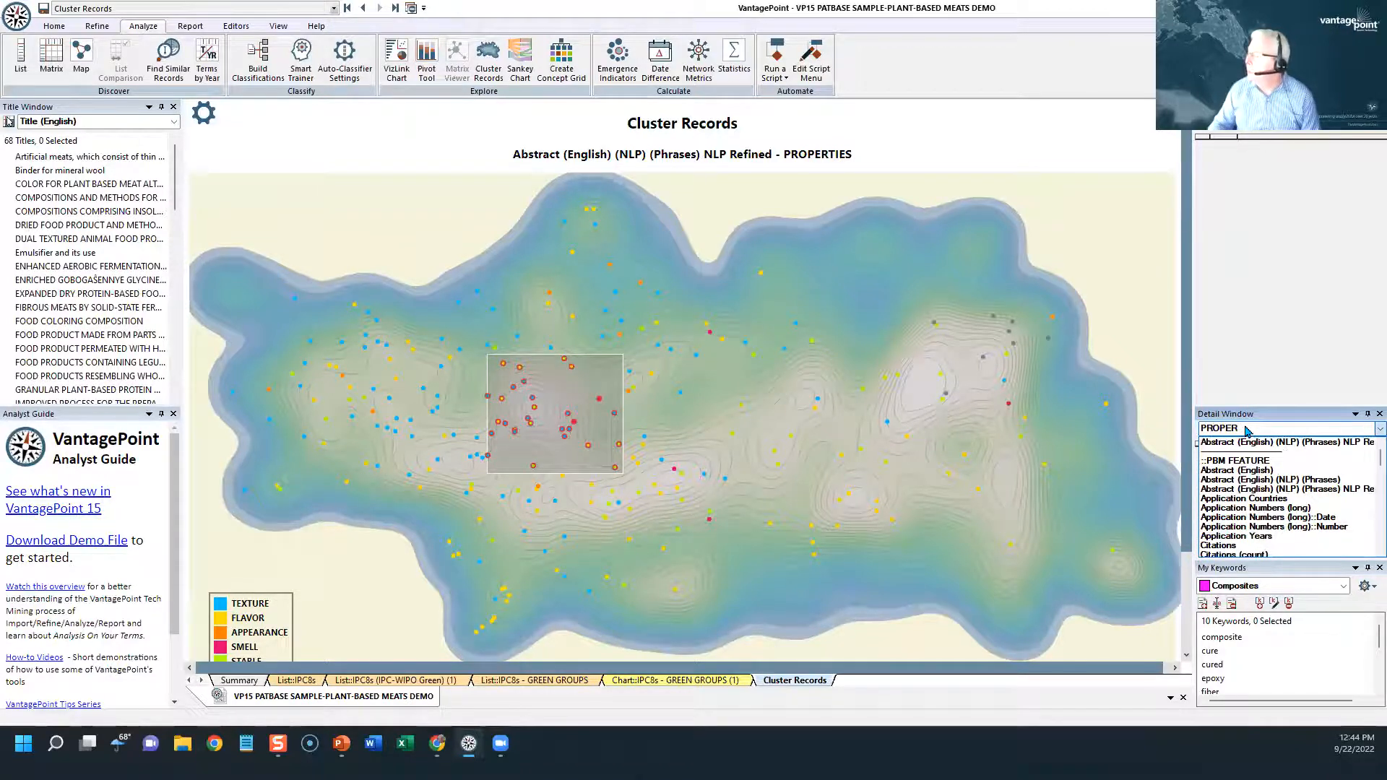
{"action": "left_click", "coordinate": [1249, 441]}
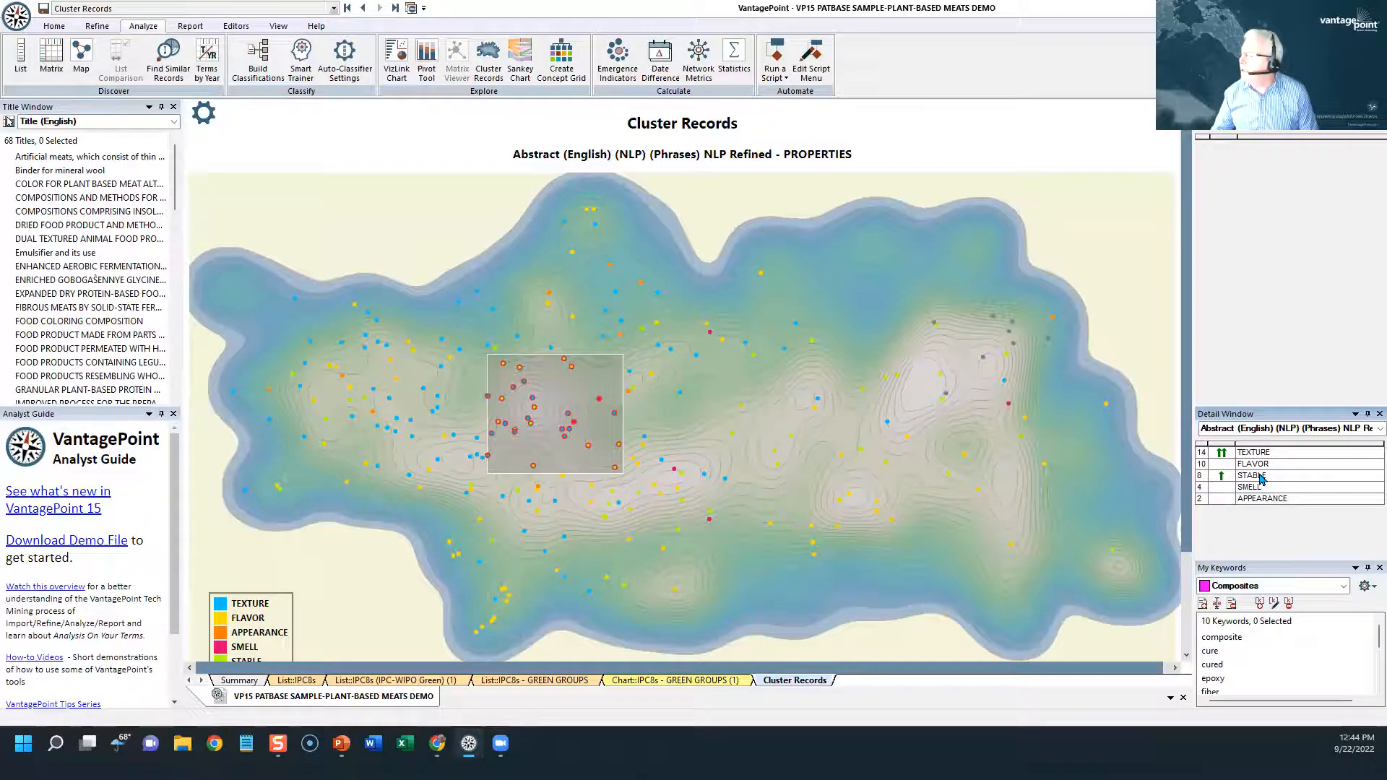
{"action": "left_click", "coordinate": [1259, 477]}
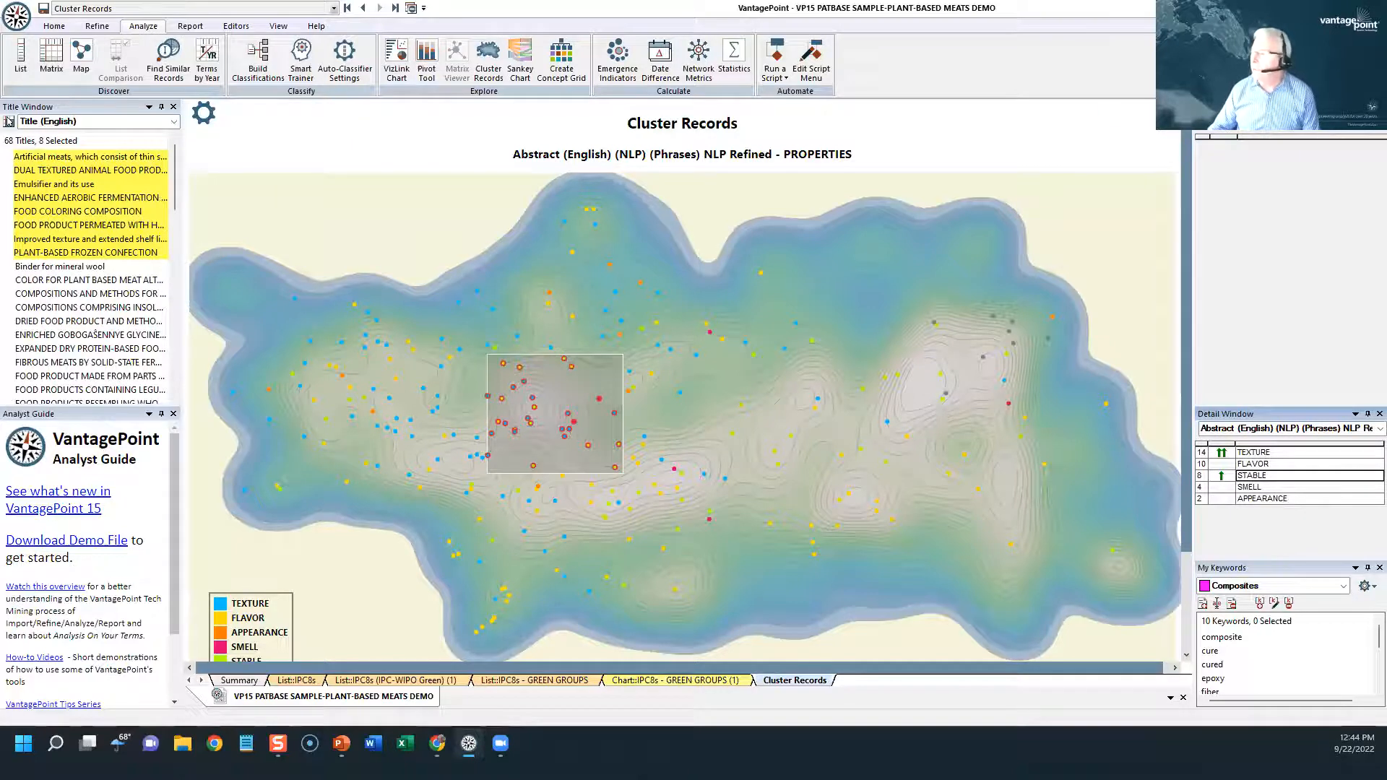
Show the cleaned patent assignee names for the selected cluster records in the other detail view and highlight TROPHIC LLC's titles
{"action": "left_click", "coordinate": [1294, 120]}
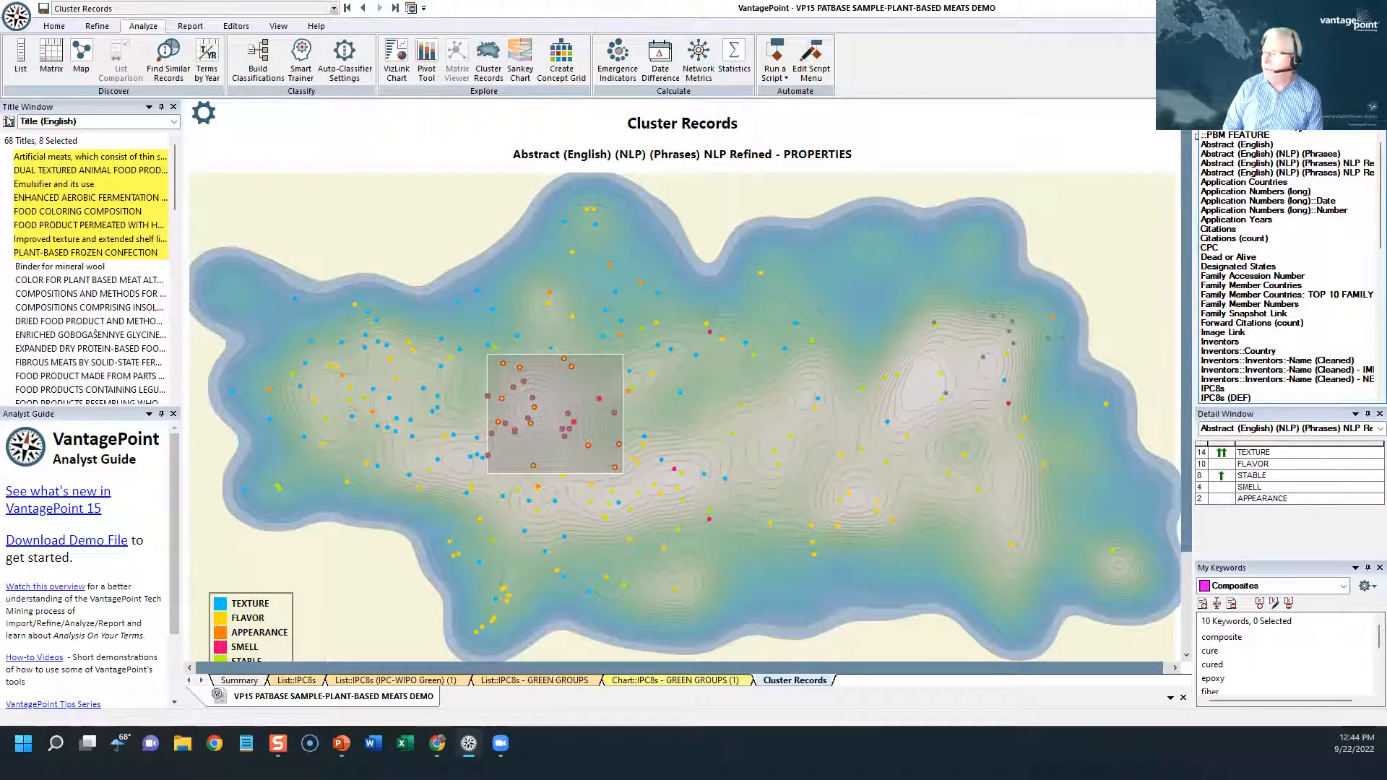
{"action": "scroll", "coordinate": [1293, 121], "scroll_direction": "up", "scroll_amount": 2}
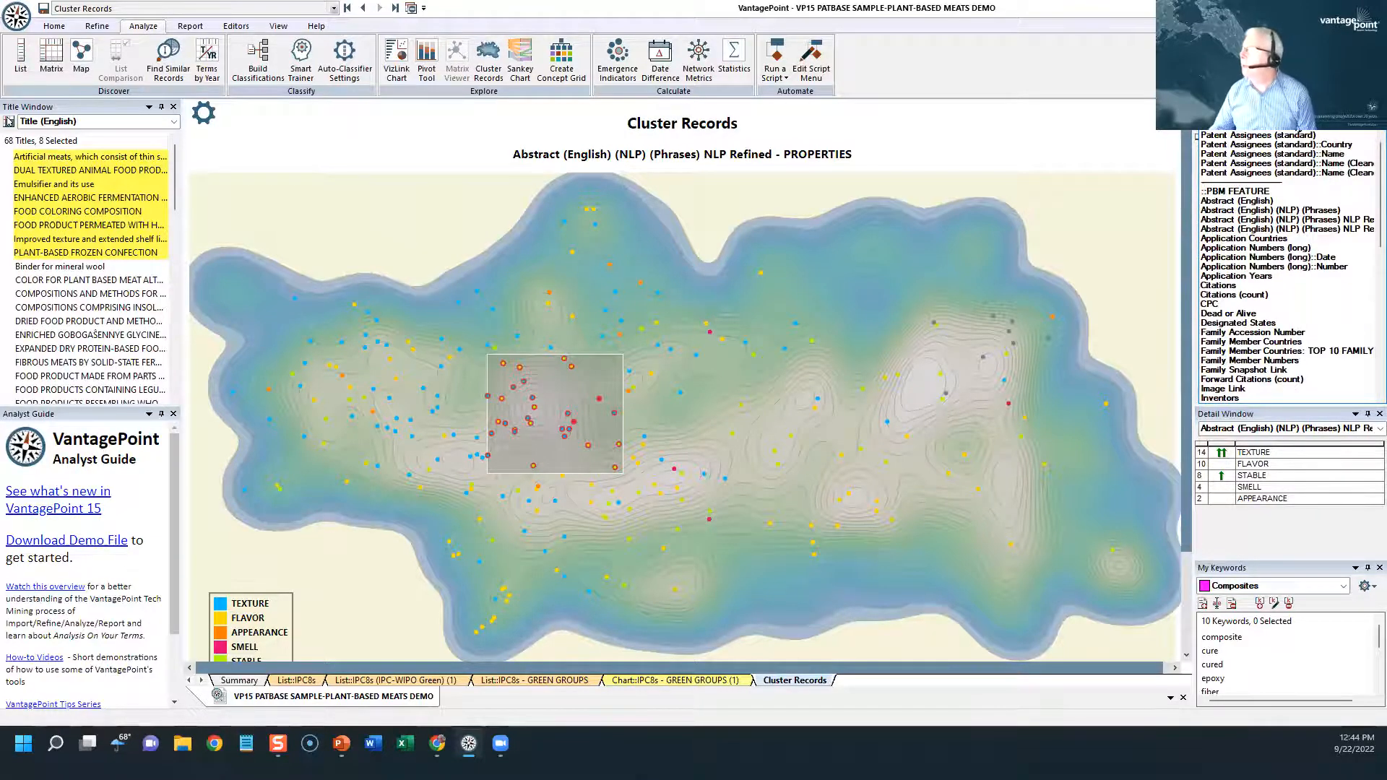
{"action": "left_click", "coordinate": [1306, 173]}
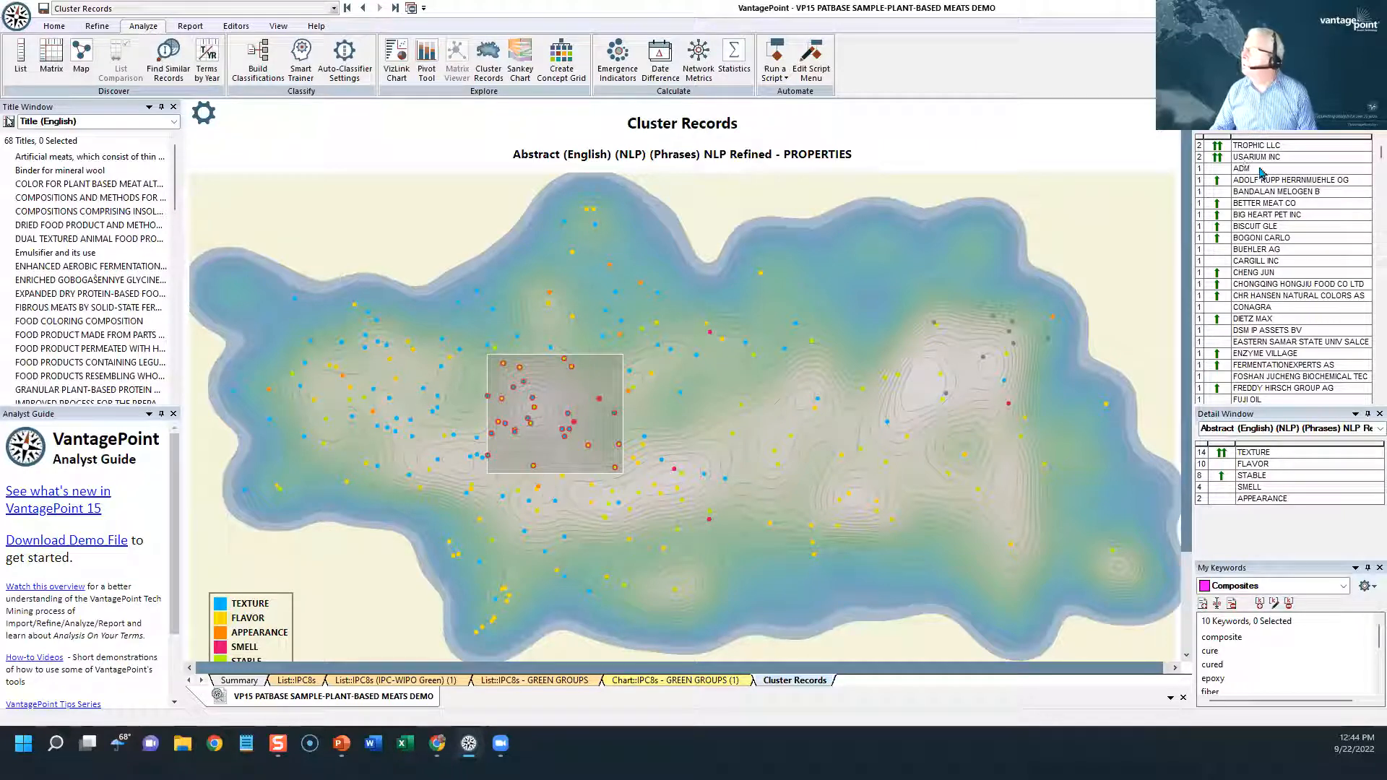
{"action": "left_click", "coordinate": [1252, 147]}
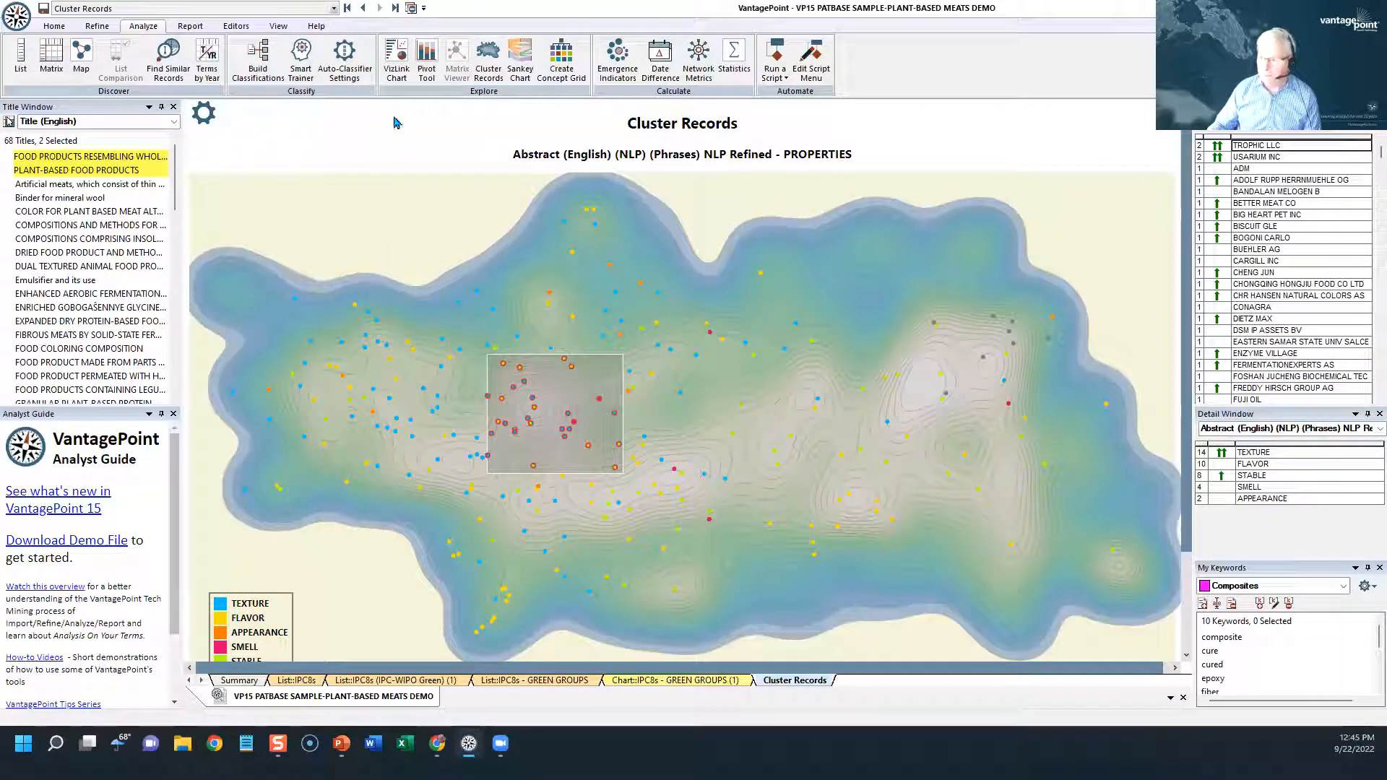
Create a concept grid from the Abstract (English) (NLP) (Phrases) NLP Refined field
{"action": "left_click", "coordinate": [561, 64]}
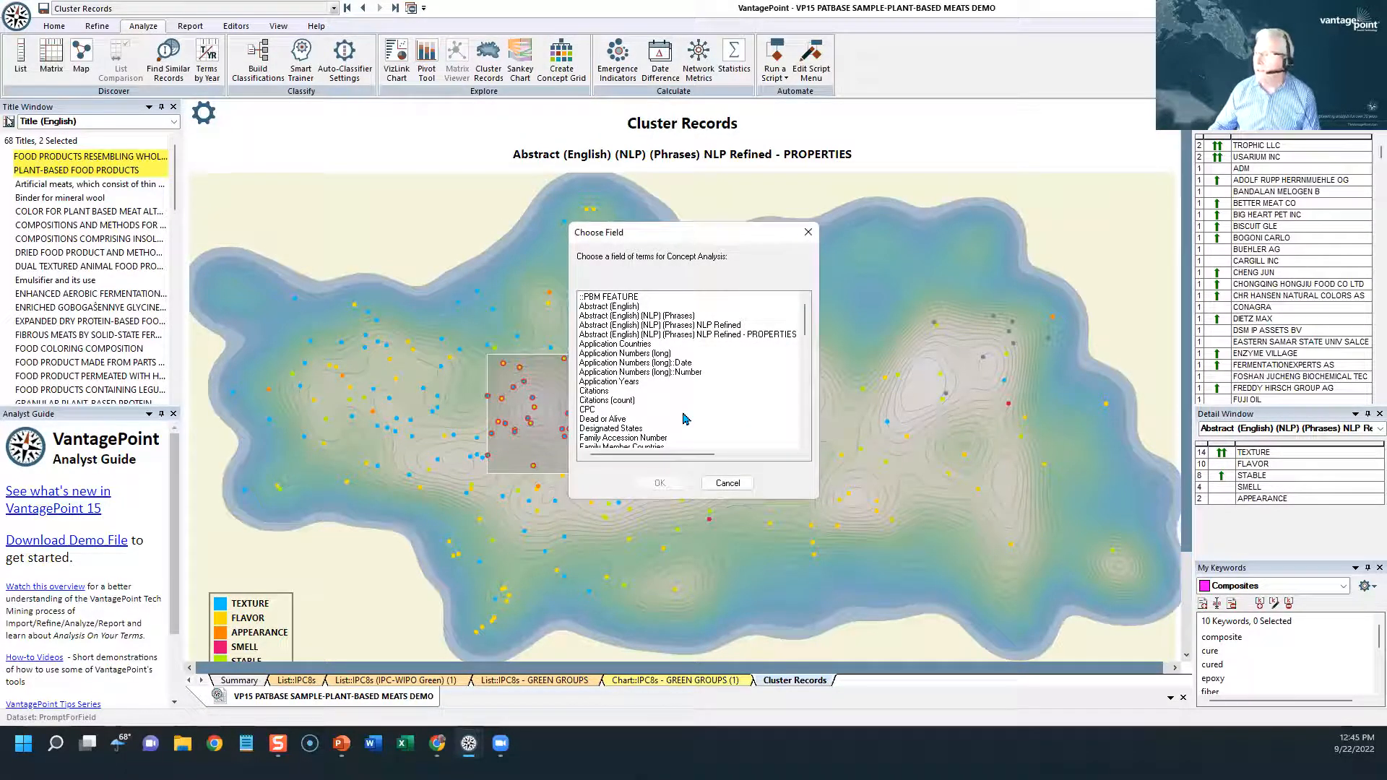
{"action": "left_click", "coordinate": [597, 326]}
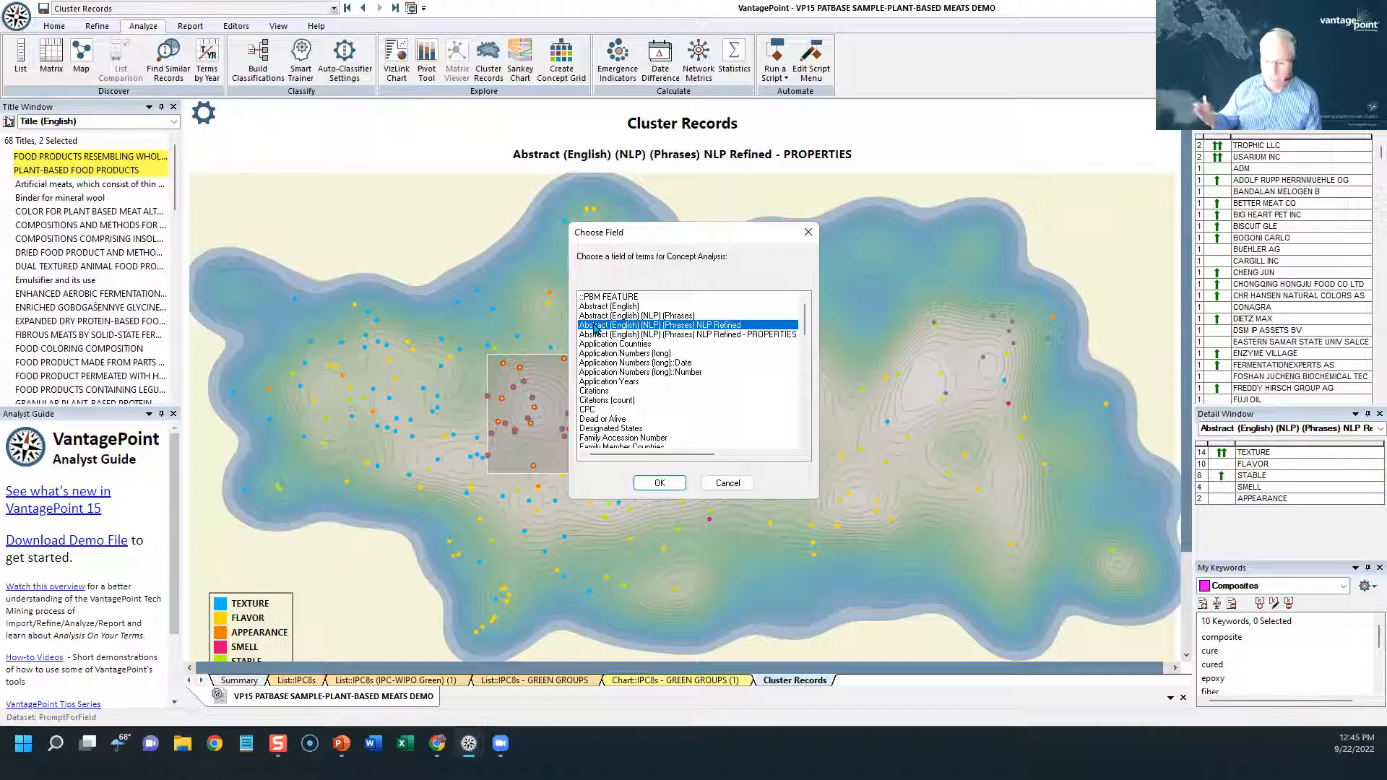
{"action": "left_click", "coordinate": [665, 484]}
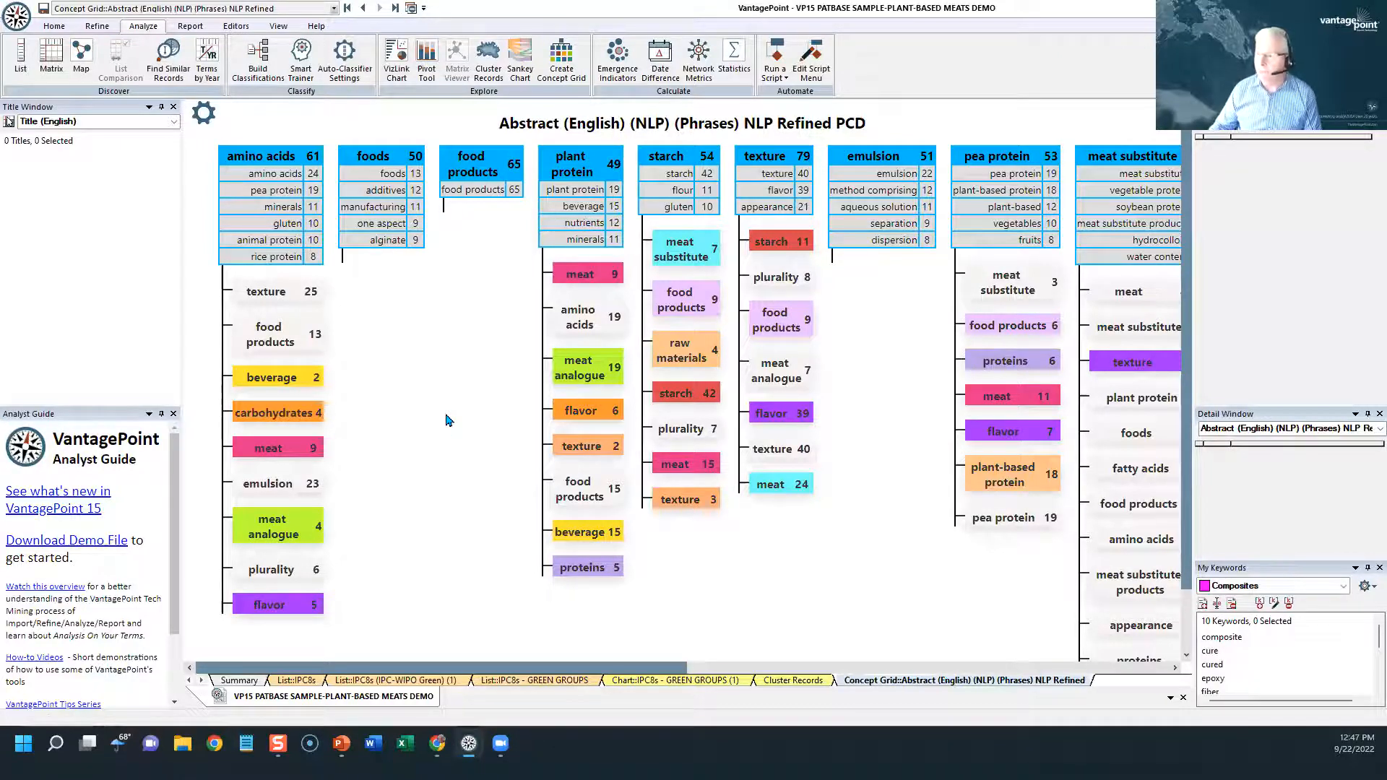
Select the emulsion item beneath the amino acids concept to list its records and details
{"action": "mouse_move", "coordinate": [466, 673]}
{"action": "left_mouse_down"}
{"action": "mouse_move", "coordinate": [1014, 689]}
{"action": "mouse_move", "coordinate": [1006, 678]}
{"action": "mouse_move", "coordinate": [442, 679]}
{"action": "left_mouse_up"}
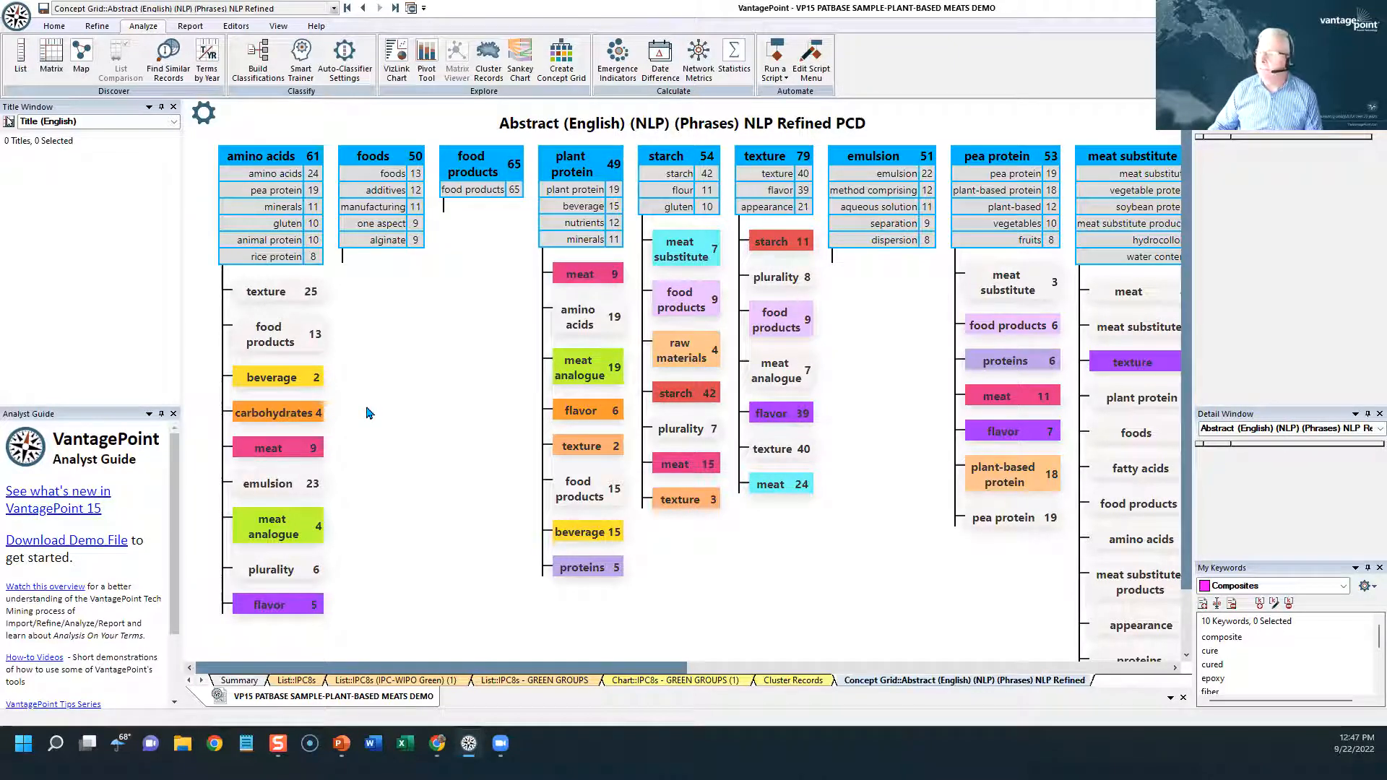
{"action": "left_click", "coordinate": [279, 489]}
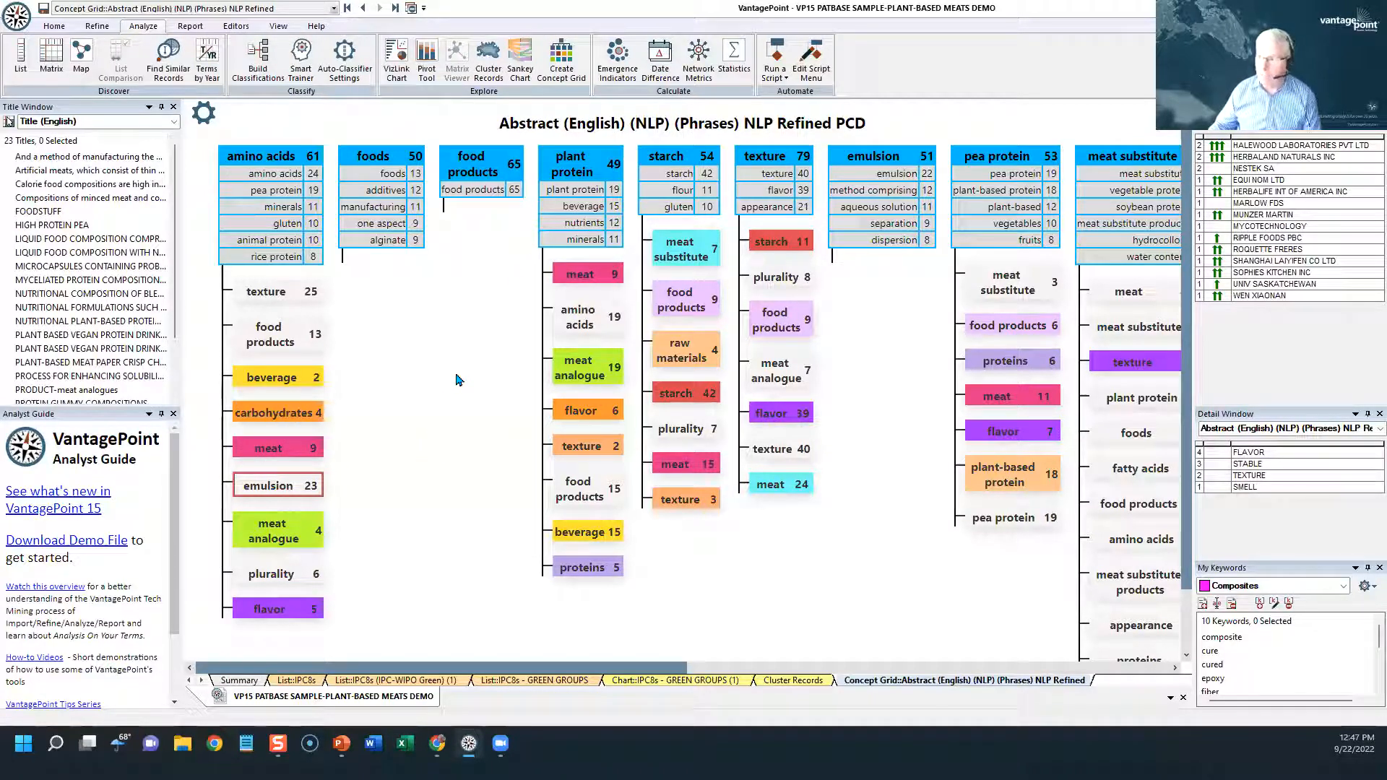
Return to the summary sheet, clear its ipc field filter and sort the fields by name in descending order
{"action": "left_click", "coordinate": [347, 9]}
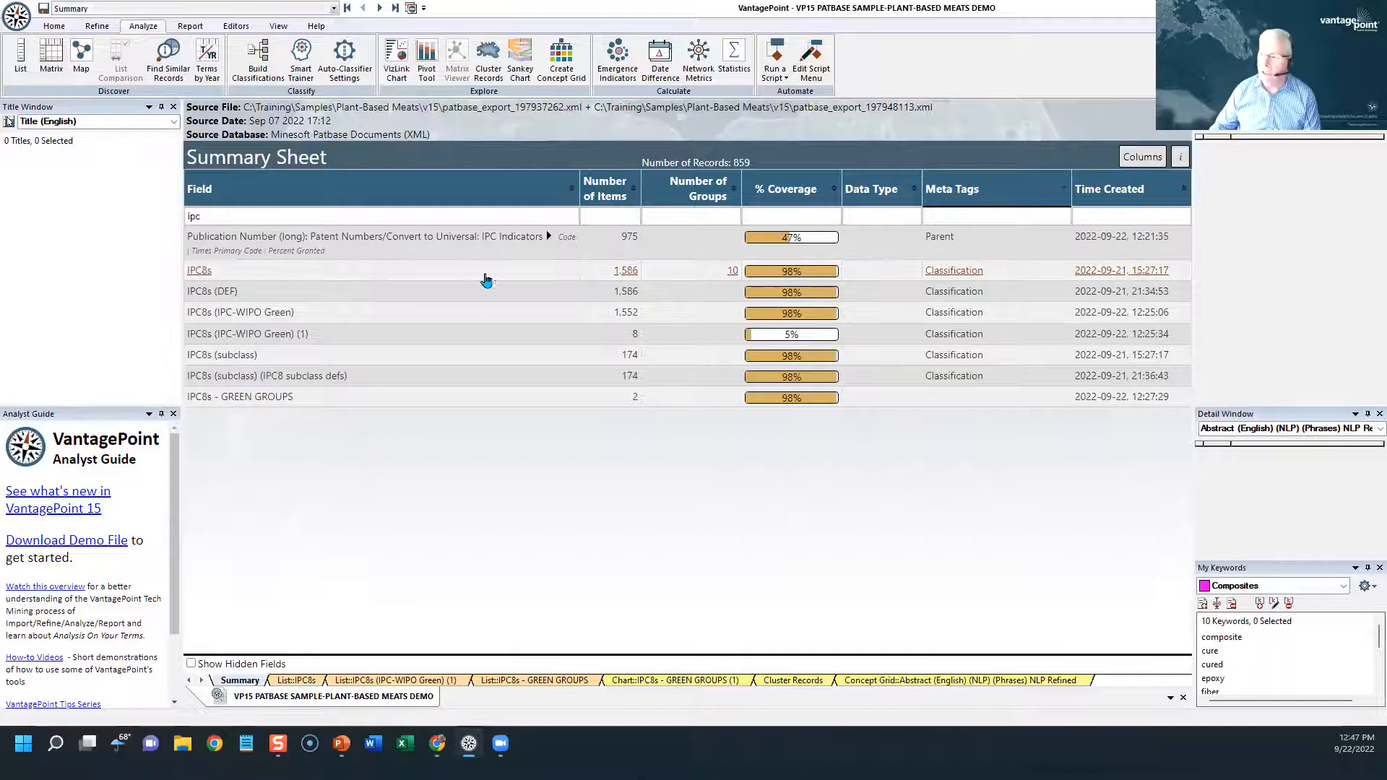
{"action": "left_click", "coordinate": [571, 217]}
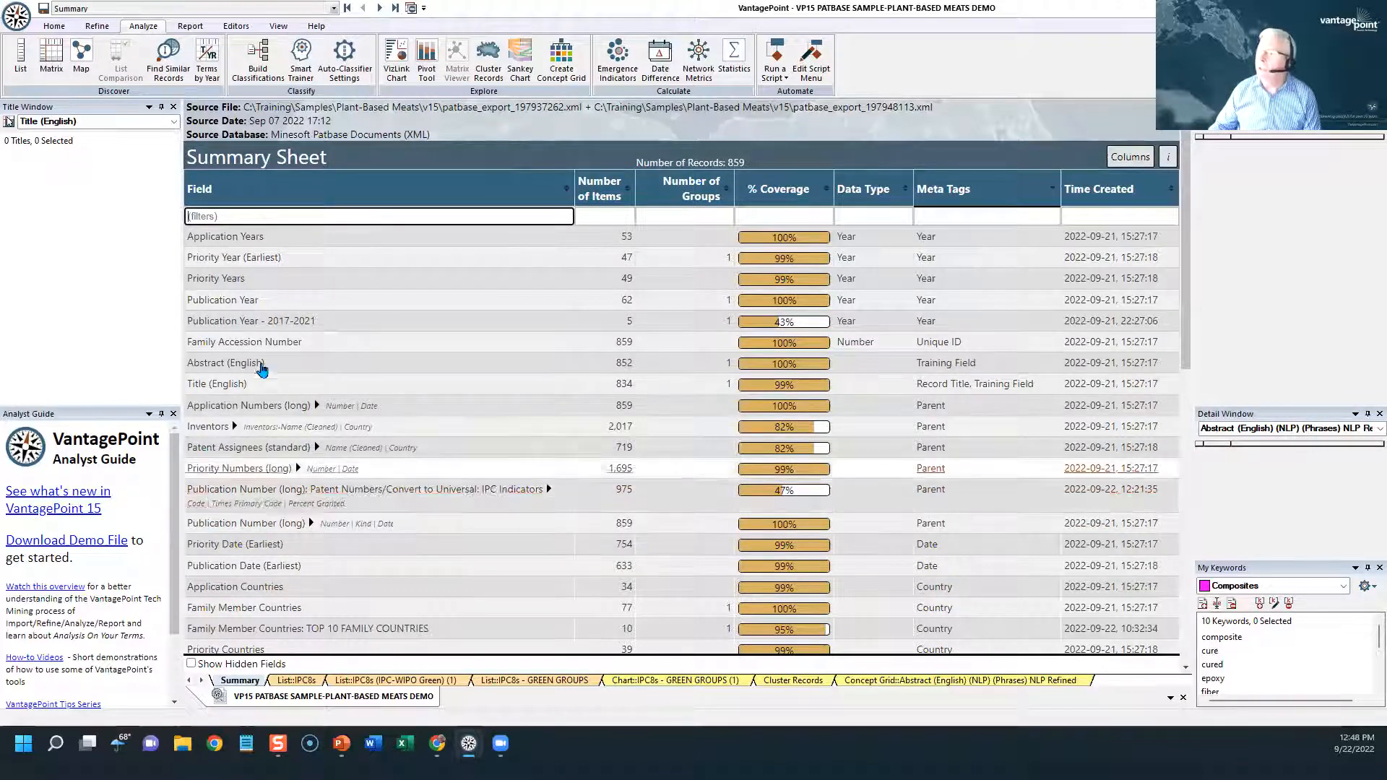
{"action": "left_click", "coordinate": [565, 192]}
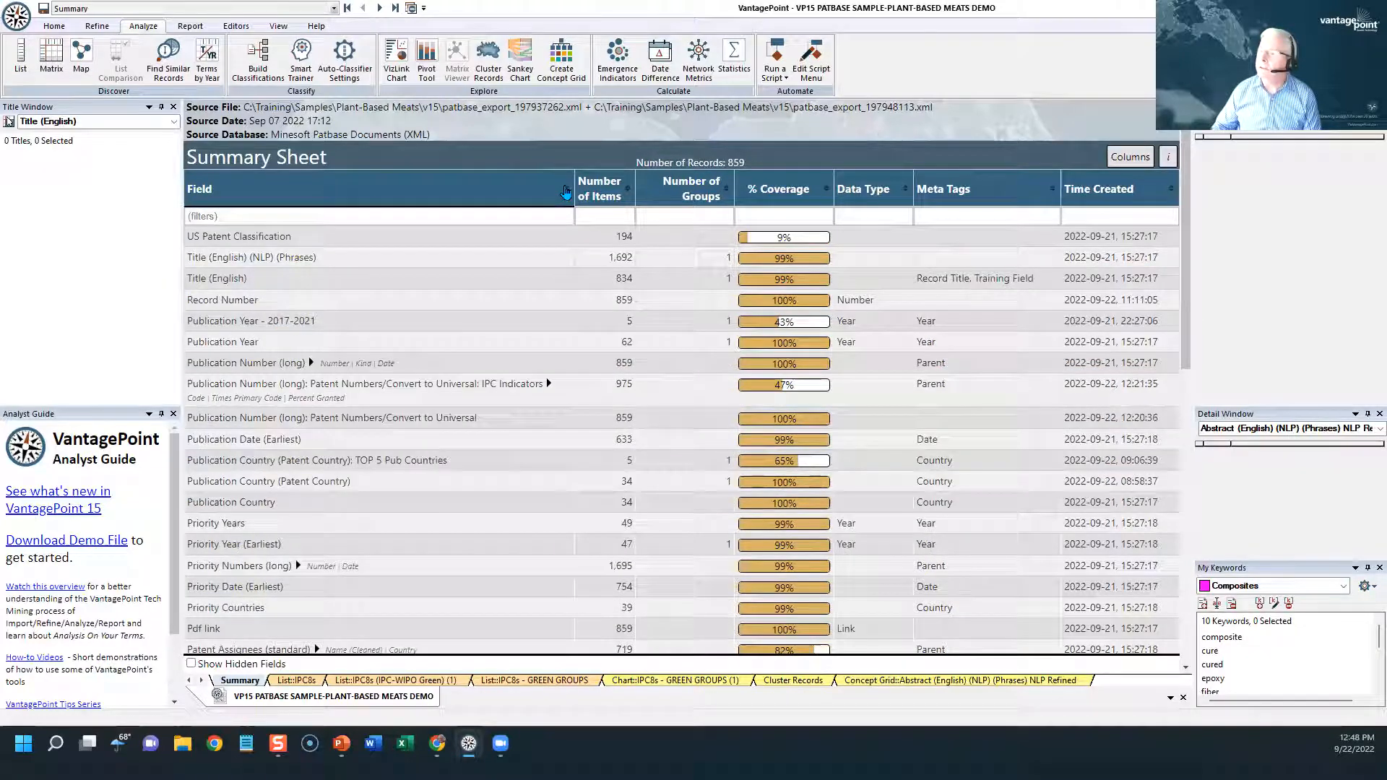
{"action": "double_click", "coordinate": [288, 394]}
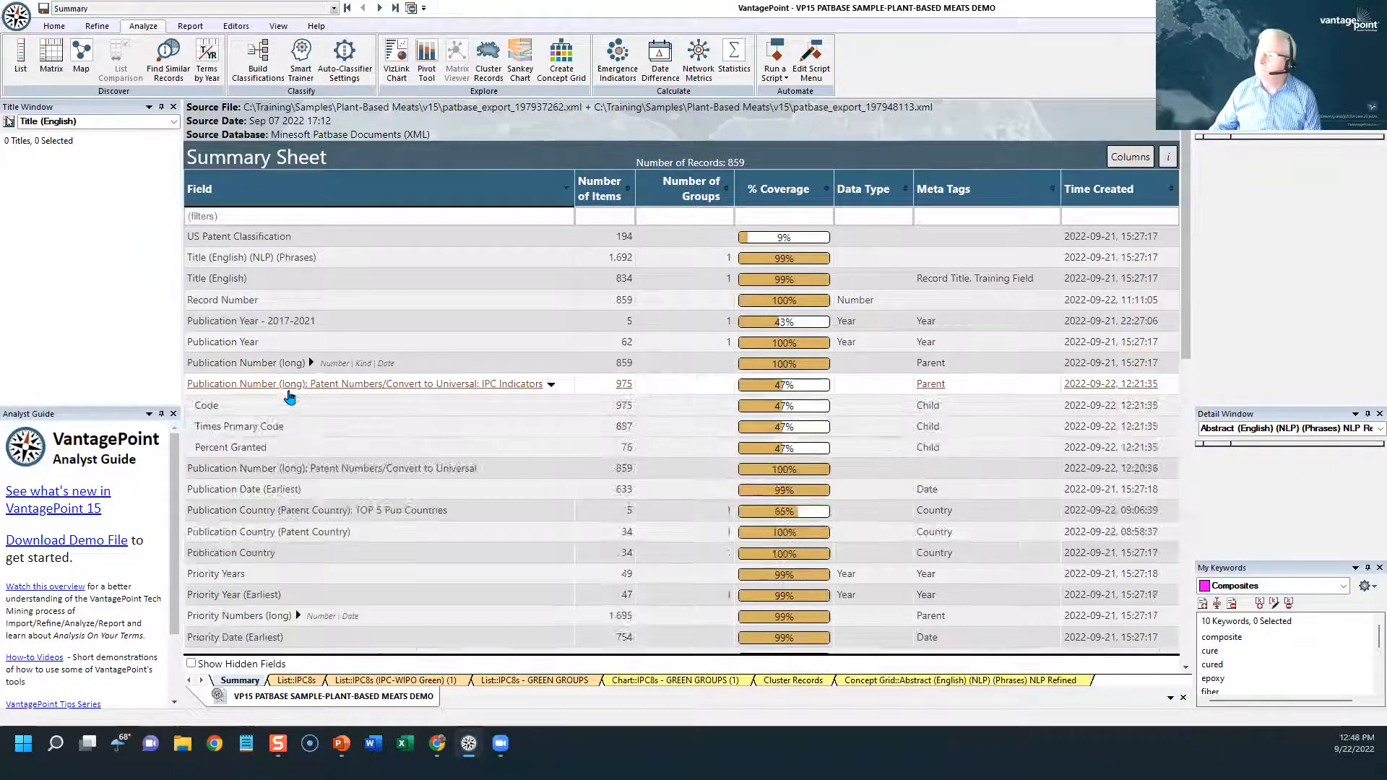
{"action": "left_click", "coordinate": [411, 9]}
{"action": "left_click", "coordinate": [346, 8]}
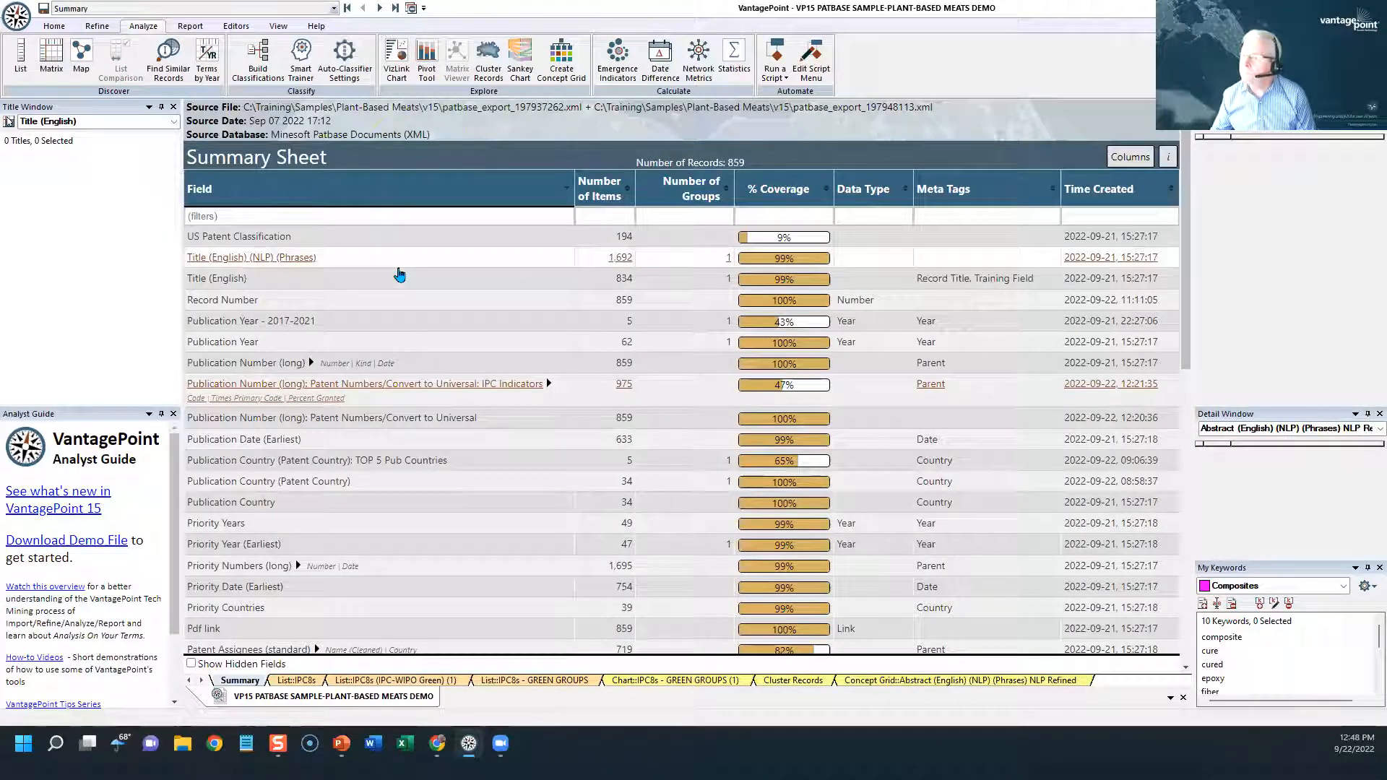
Filter the summary fields by PCD and open the list of the Abstract (English) (NLP) (Phrases) NLP Refined PCD field
{"action": "left_click", "coordinate": [389, 216]}
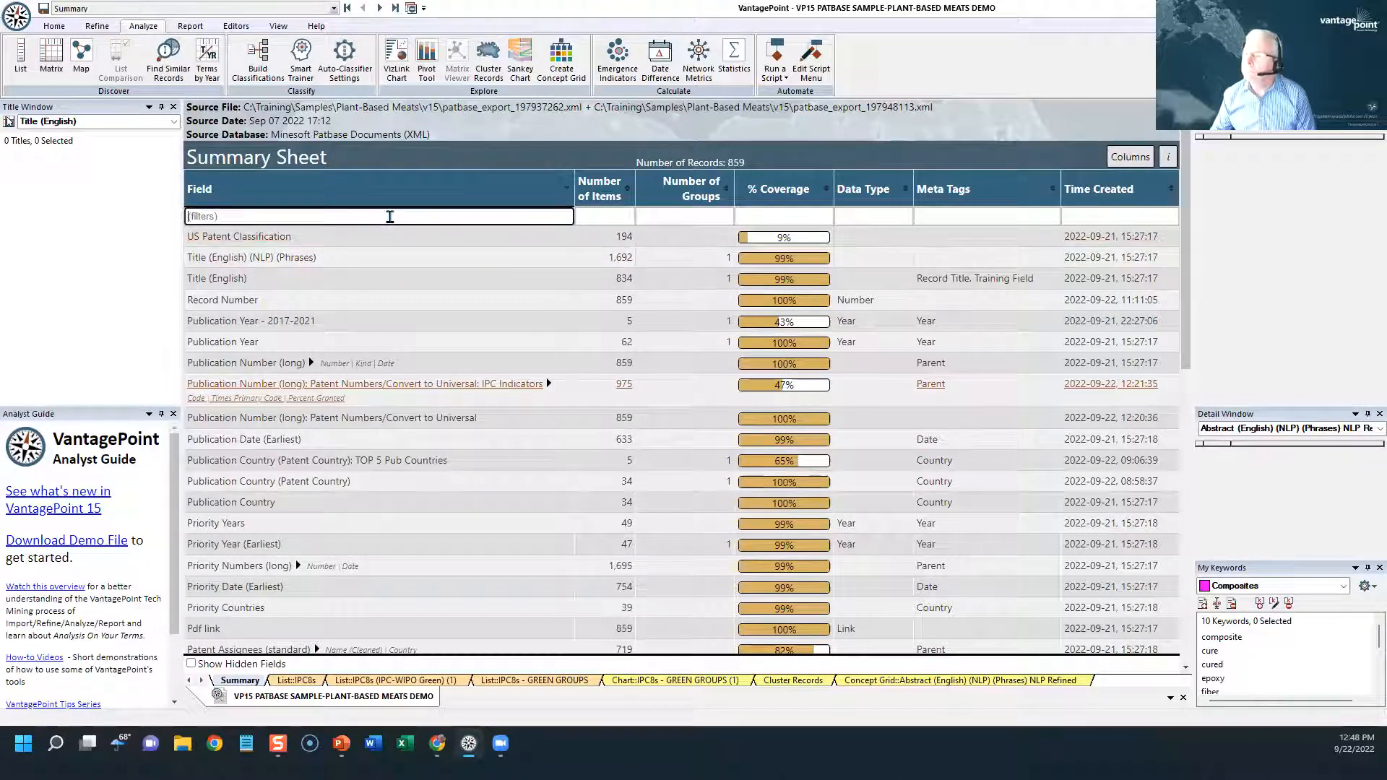
{"action": "type", "text": "PCD"}
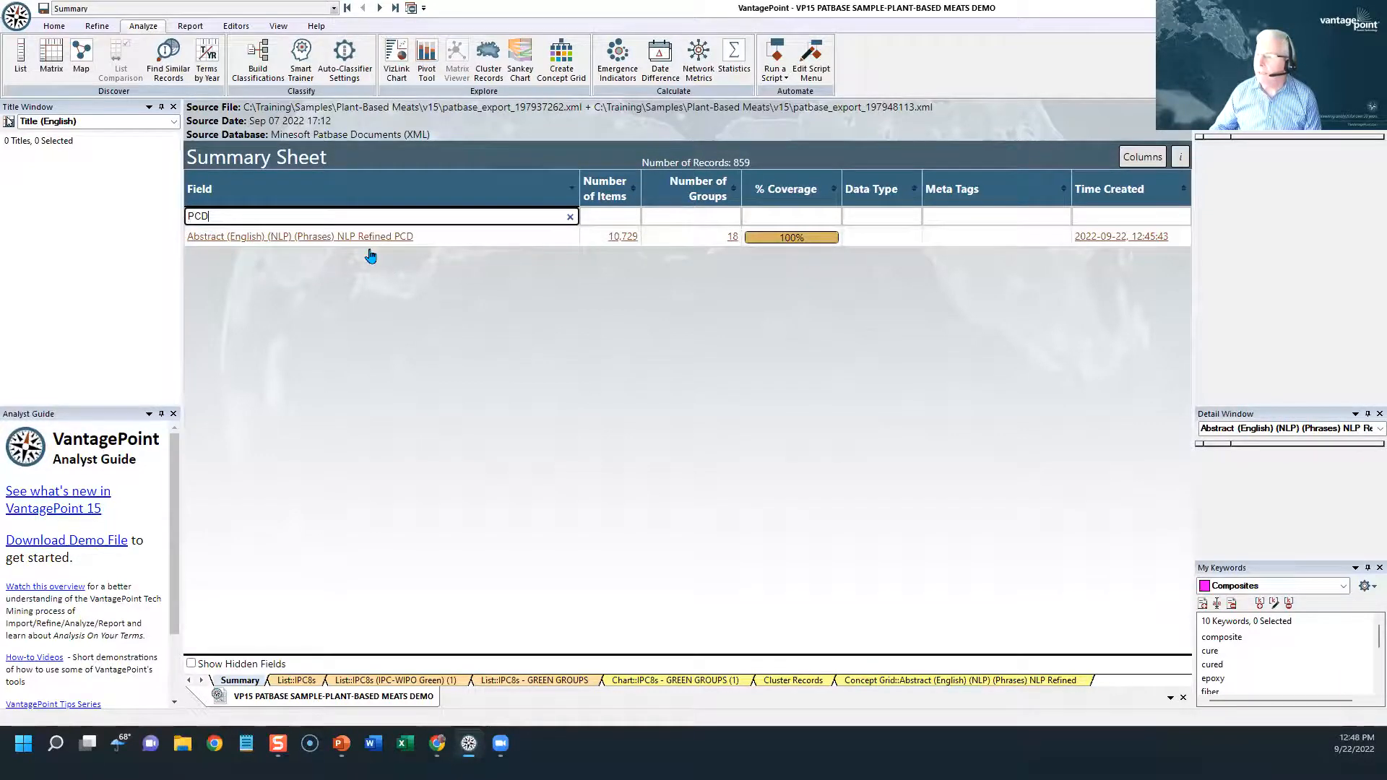
{"action": "left_click", "coordinate": [368, 239]}
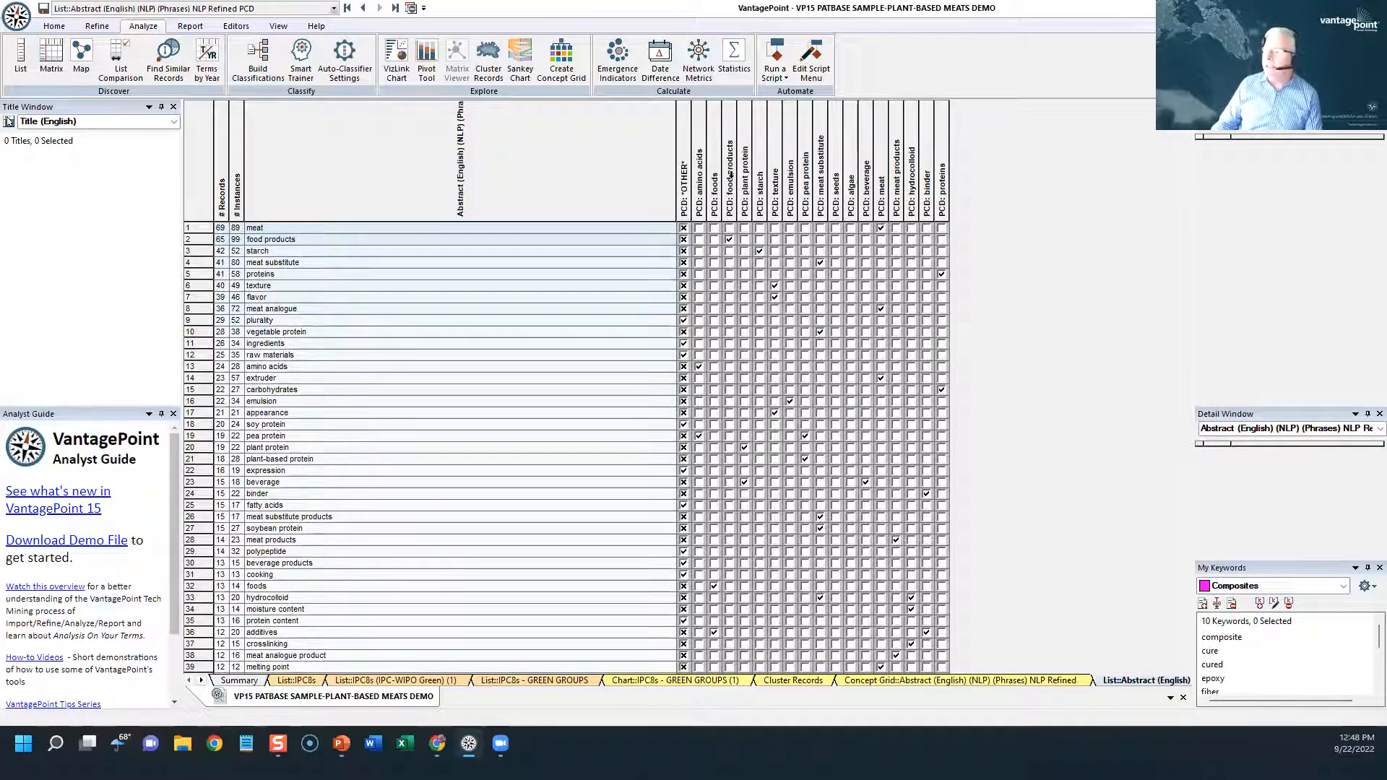
Select the list items belonging to the PCD: amino acids and PCD: foods groups in turn to inspect them, and clear the selection
{"action": "double_click", "coordinate": [698, 138]}
{"action": "double_click", "coordinate": [713, 143]}
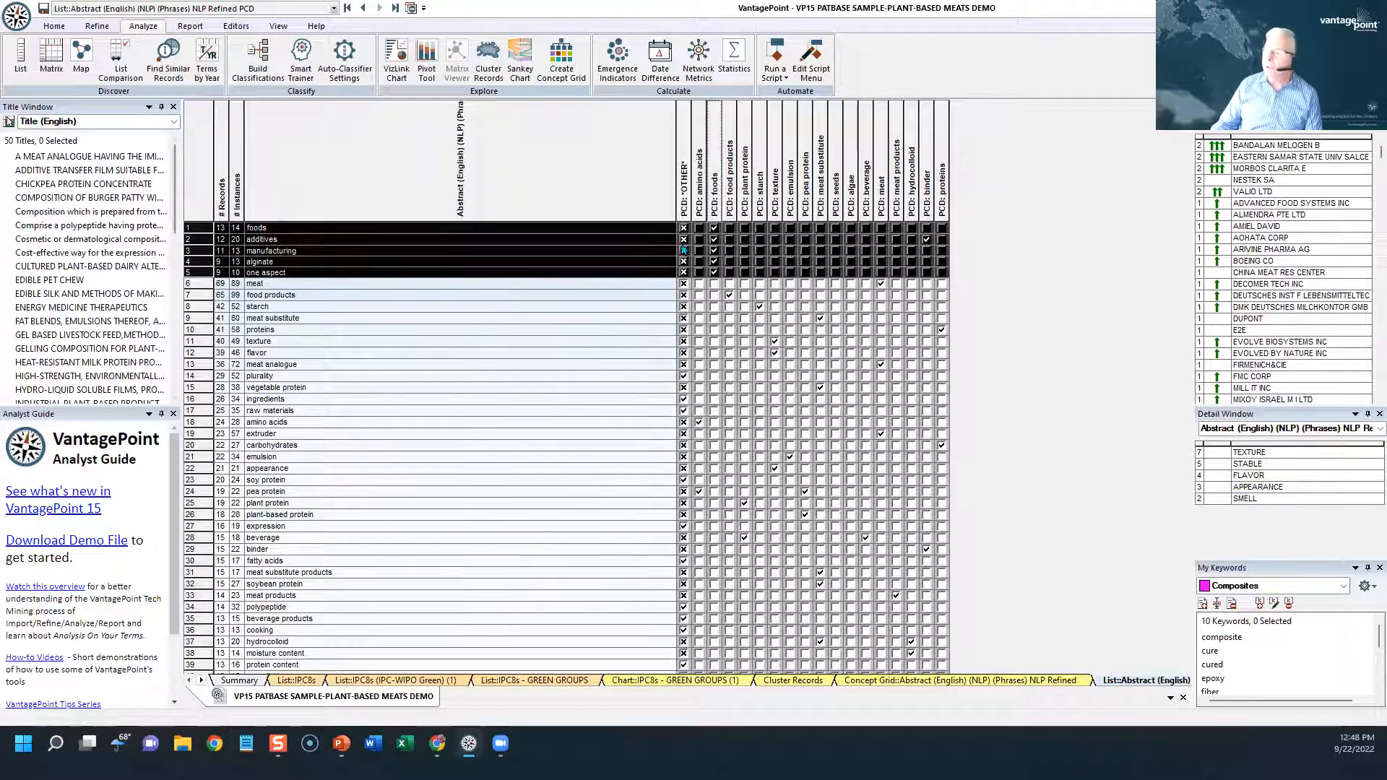
{"action": "double_click", "coordinate": [715, 151]}
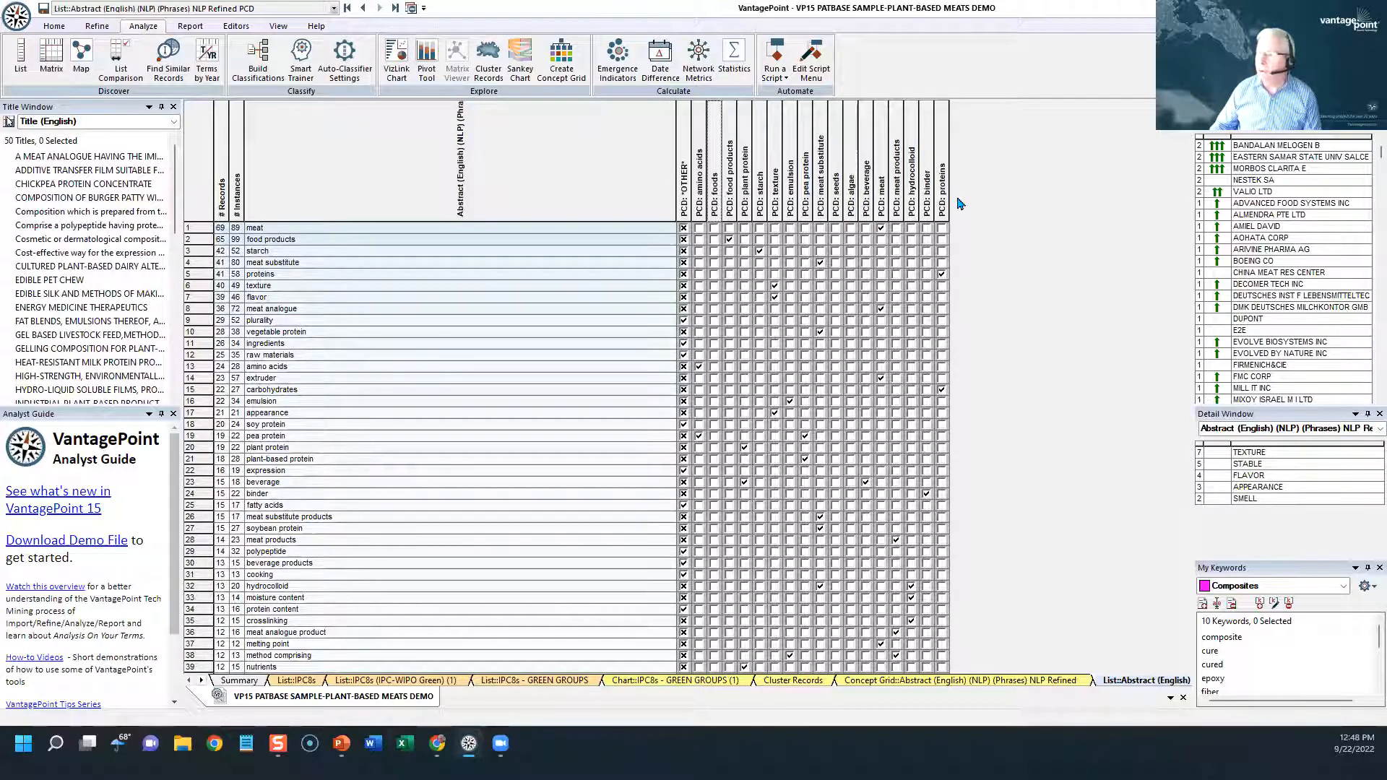
Create a field from the group names of the NLP Refined PCD field, including every PCD group except *OTHER*
{"action": "left_click", "coordinate": [99, 27]}
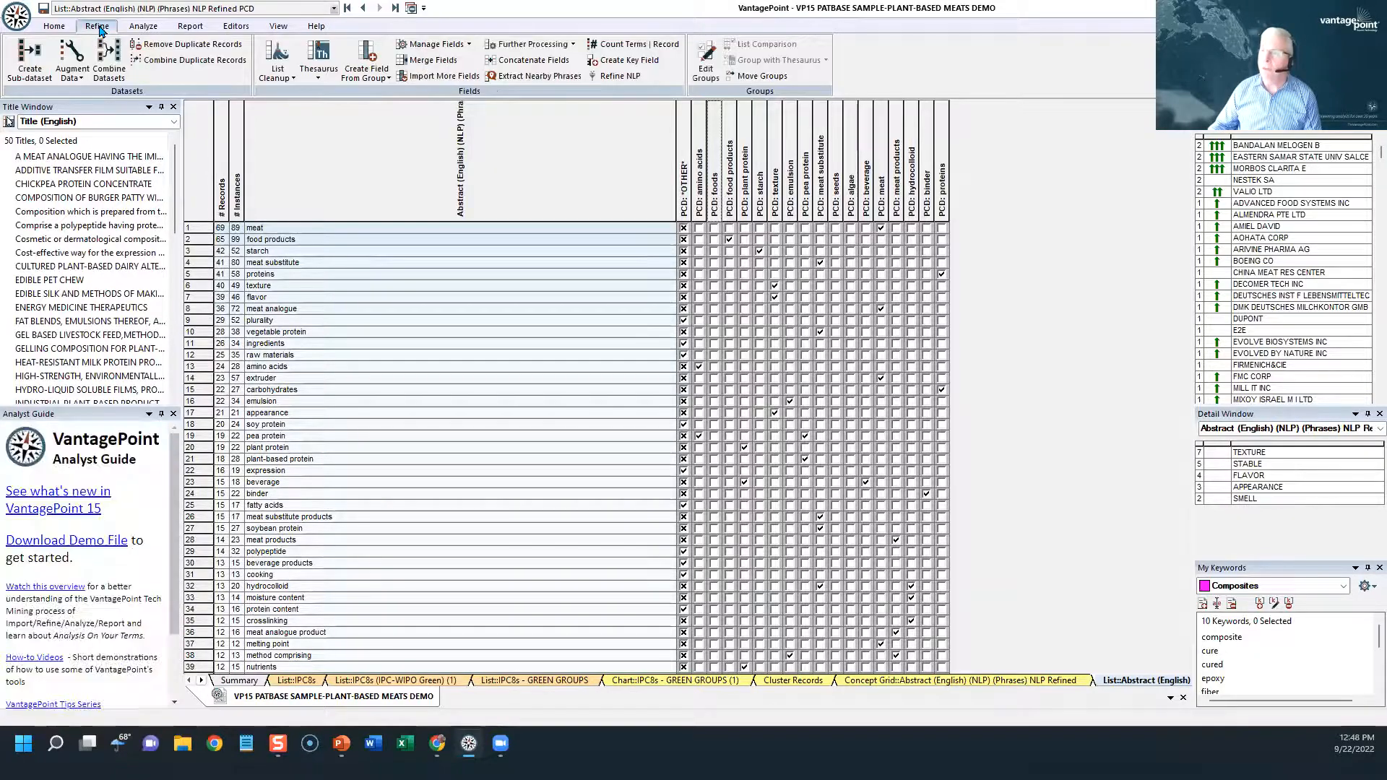
{"action": "left_click", "coordinate": [367, 74]}
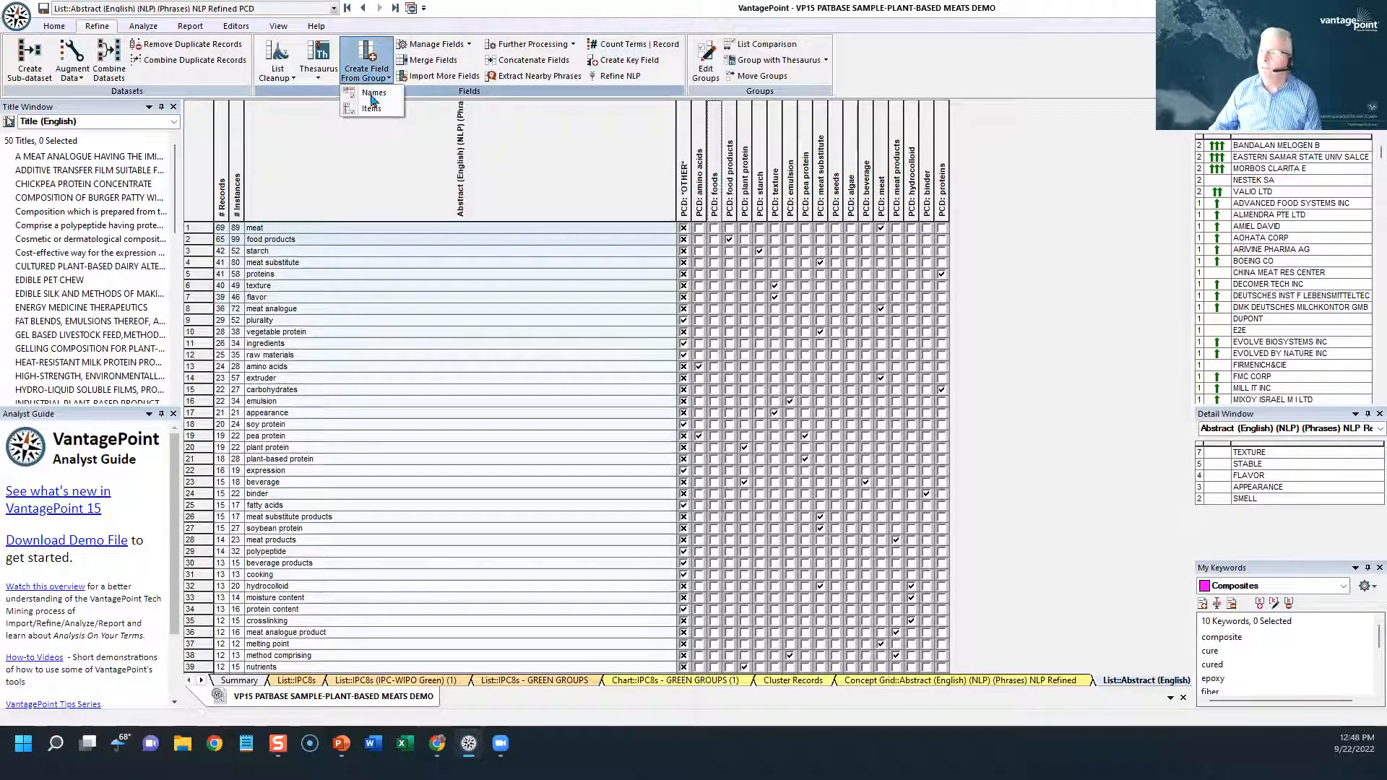
{"action": "left_click", "coordinate": [372, 96]}
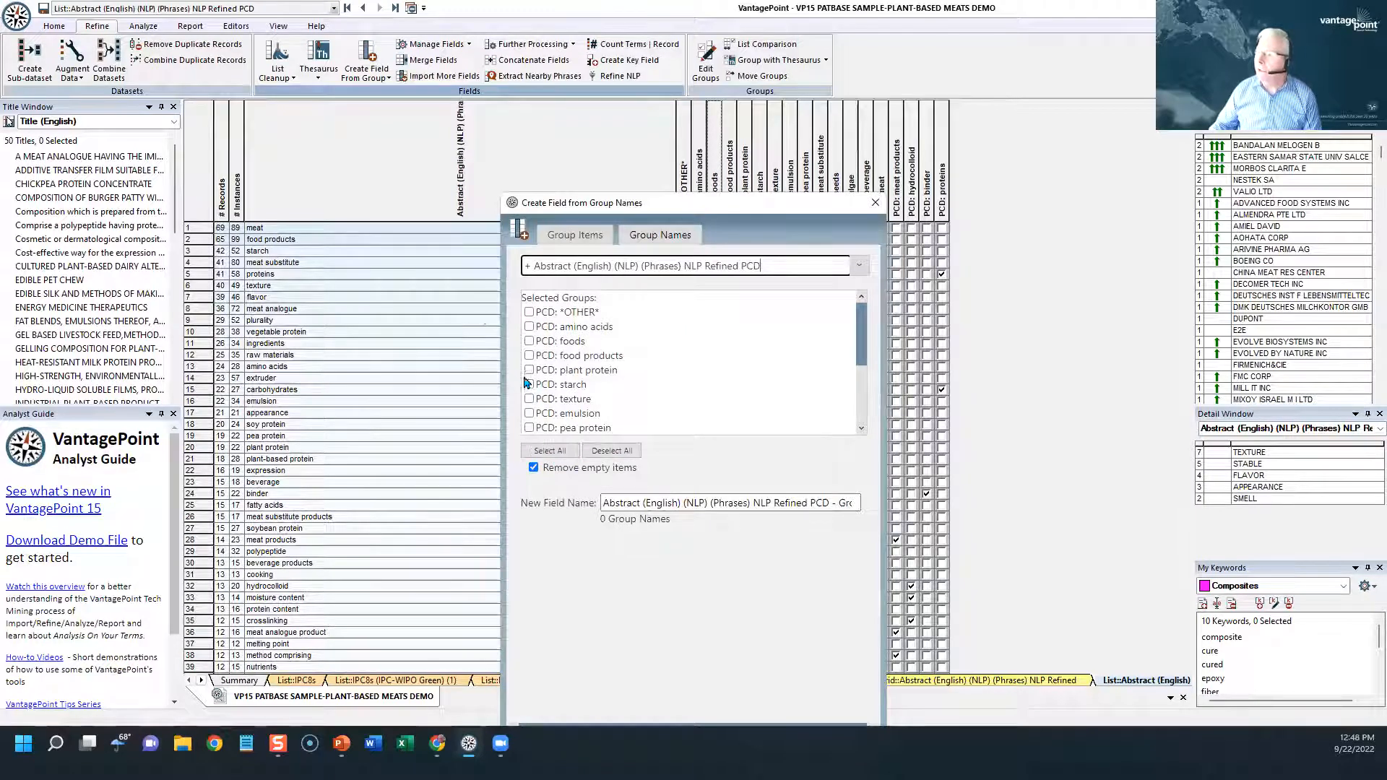
{"action": "left_click", "coordinate": [549, 451]}
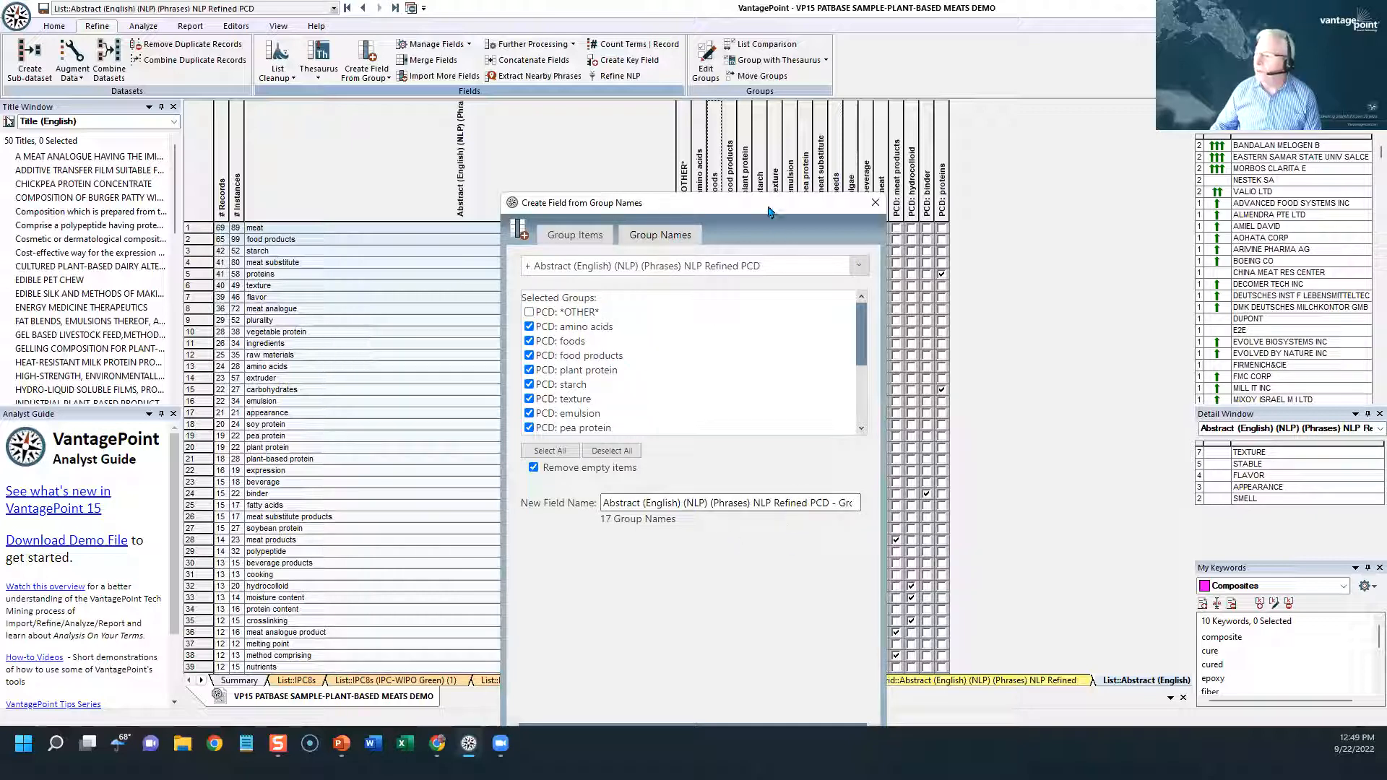
{"action": "left_click_drag", "start_coordinate": [770, 211], "coordinate": [770, 116]}
{"action": "left_click", "coordinate": [698, 630]}
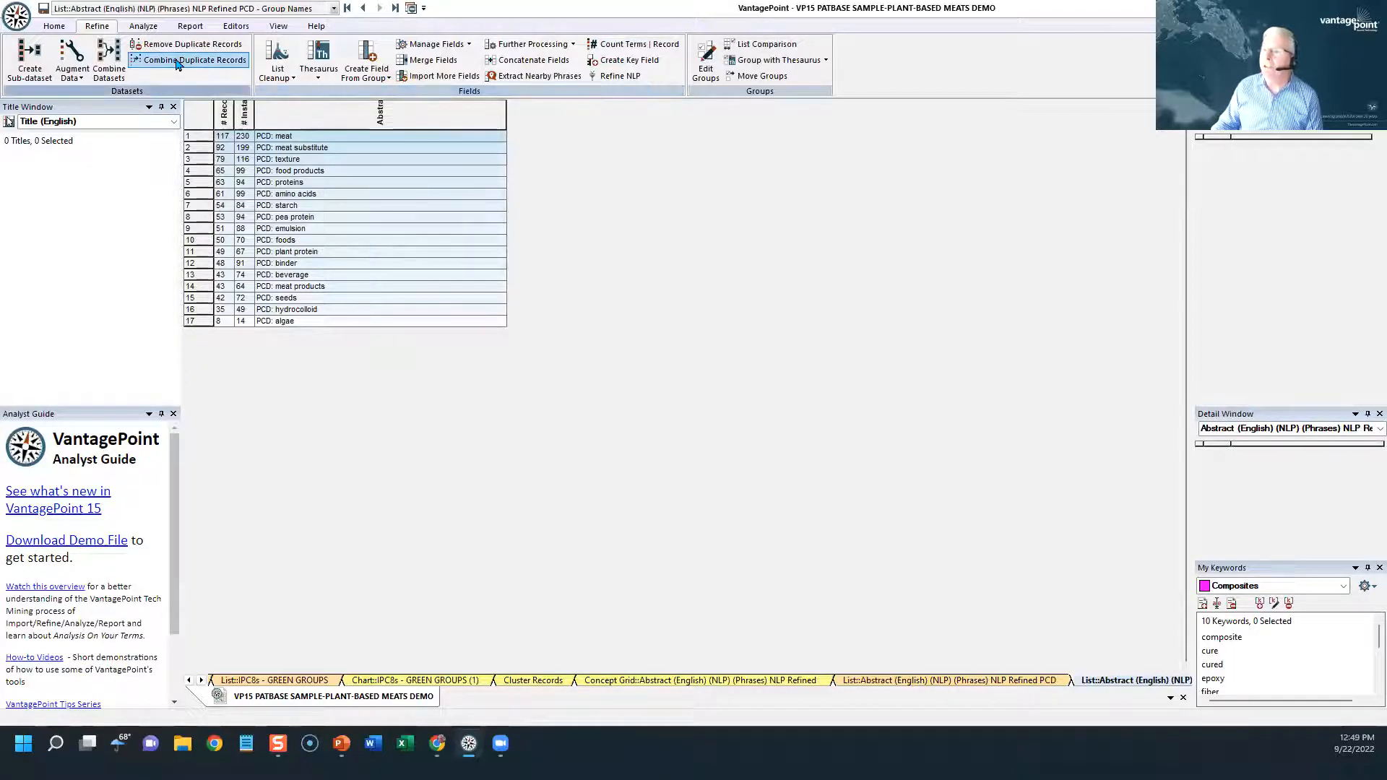
Create a cluster map of the PCD group names and show only the texture, emulsion and starch groups
{"action": "left_click", "coordinate": [192, 26]}
{"action": "left_click", "coordinate": [330, 52]}
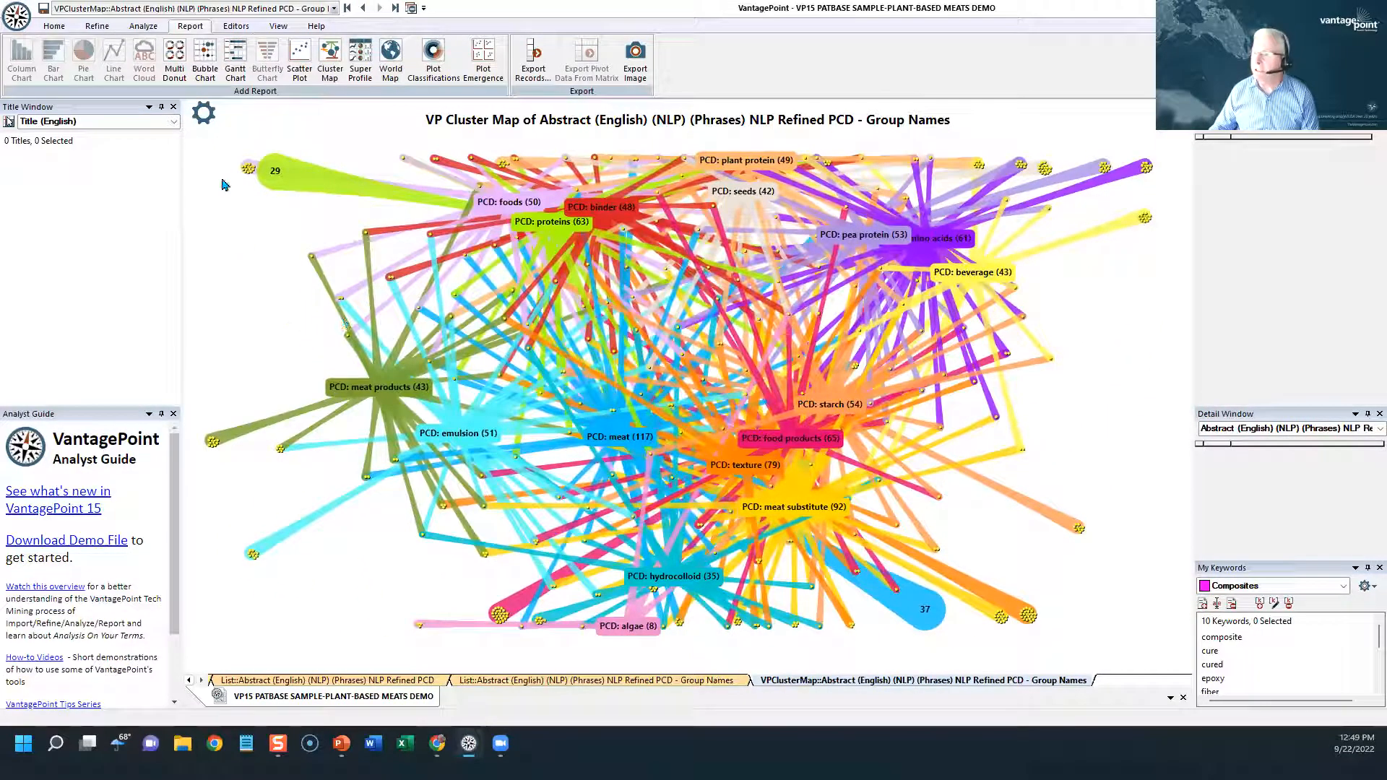
{"action": "left_click", "coordinate": [209, 118]}
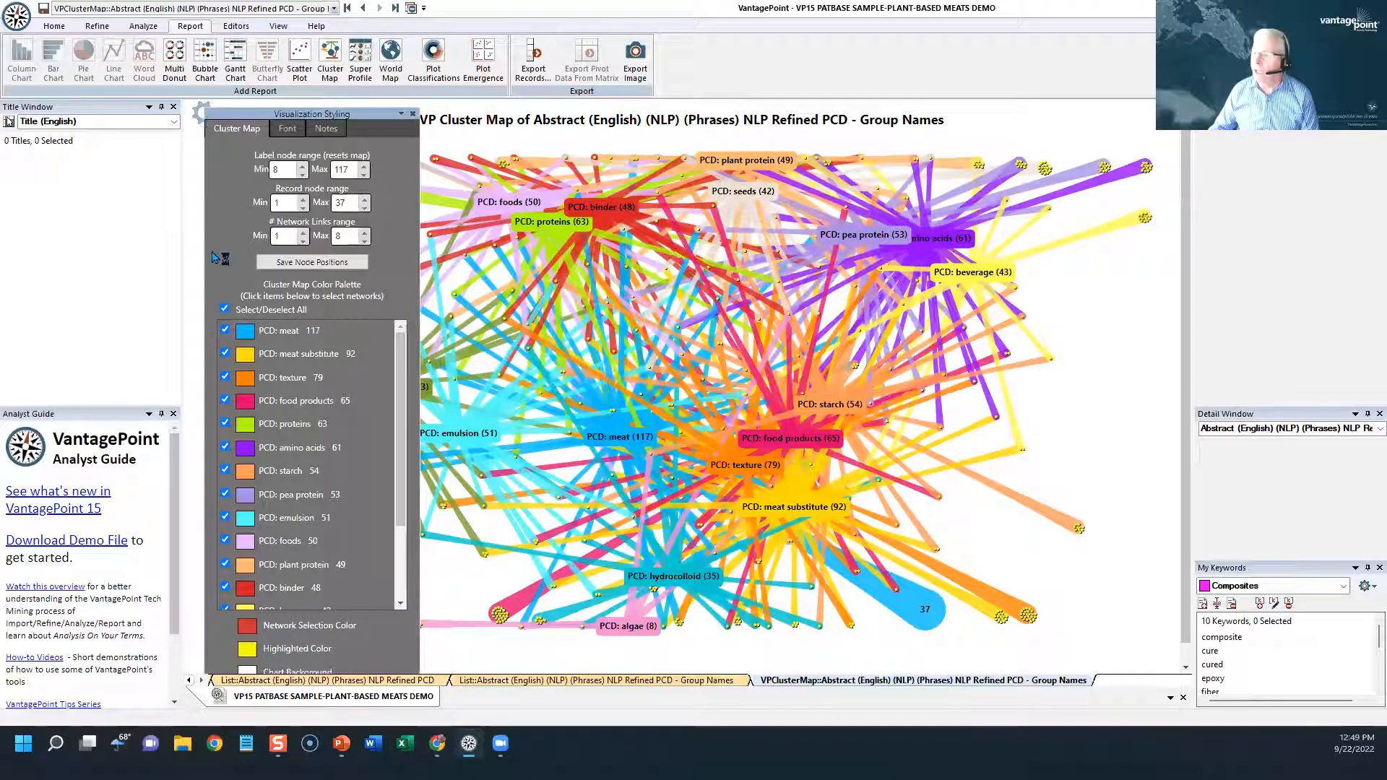
{"action": "left_click", "coordinate": [224, 309]}
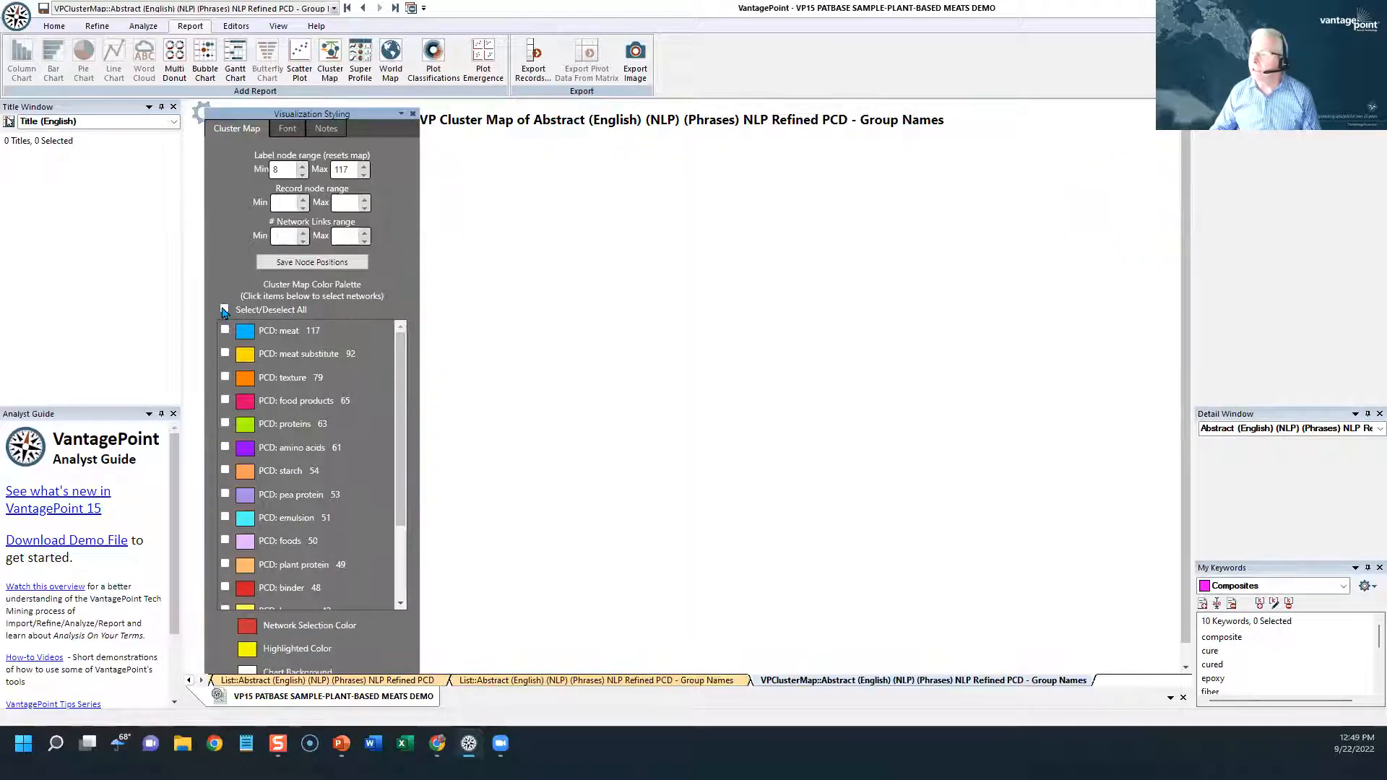
{"action": "left_click", "coordinate": [225, 377]}
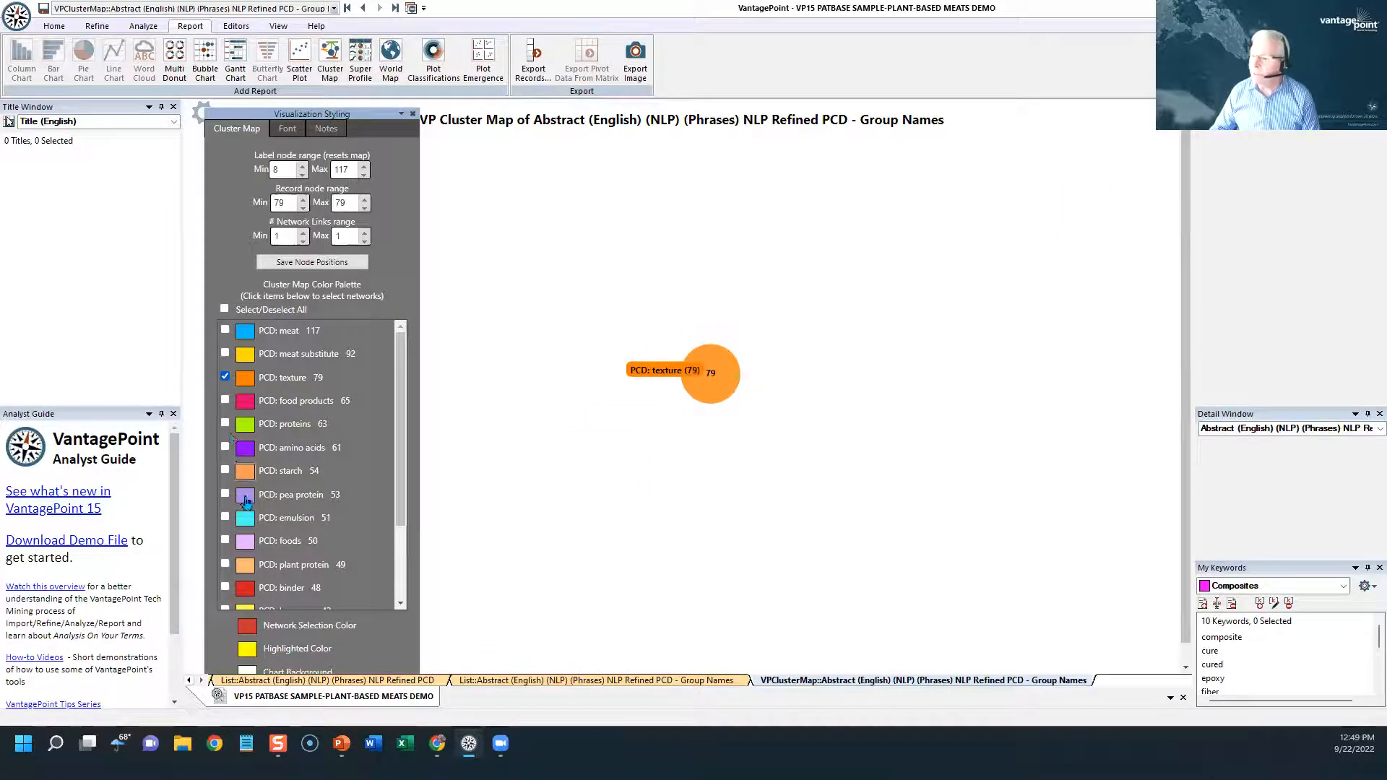
{"action": "left_click", "coordinate": [225, 517]}
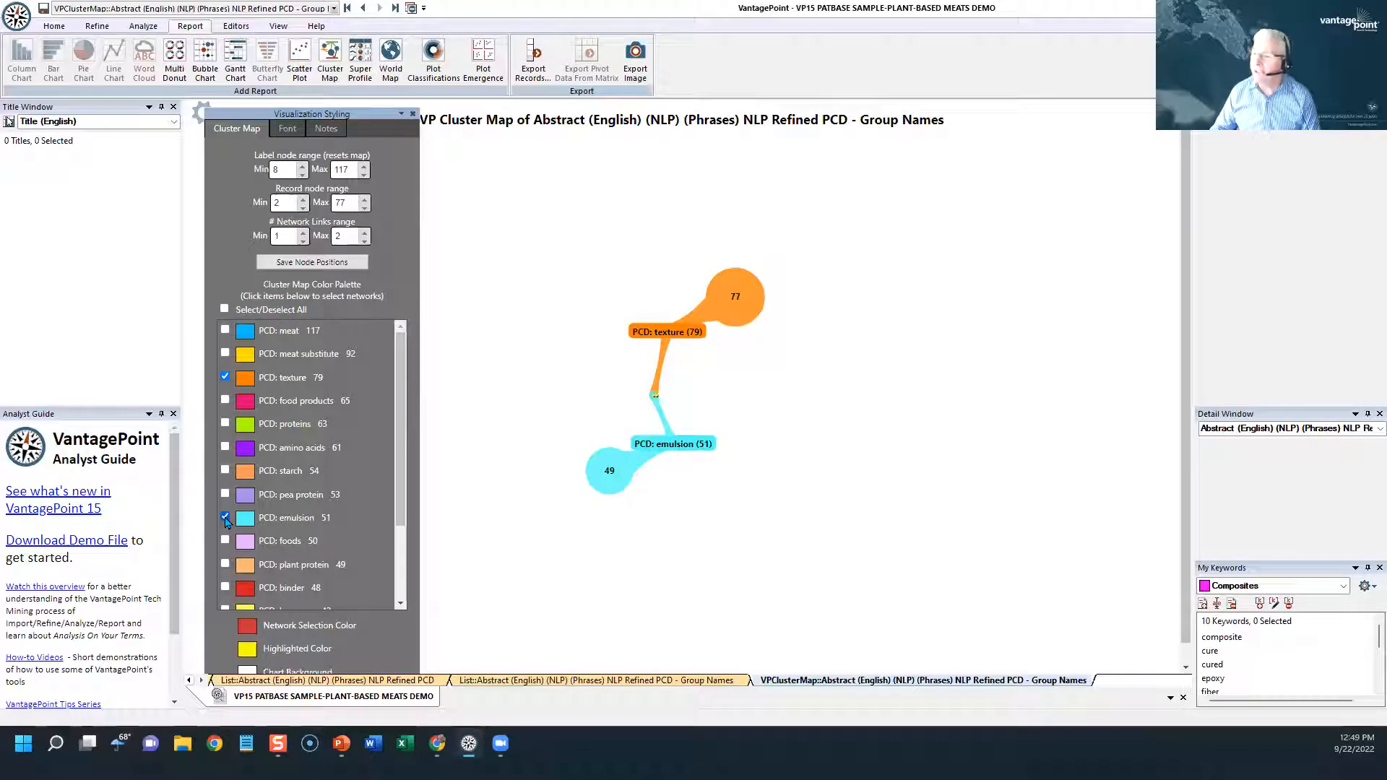
{"action": "left_click", "coordinate": [225, 470]}
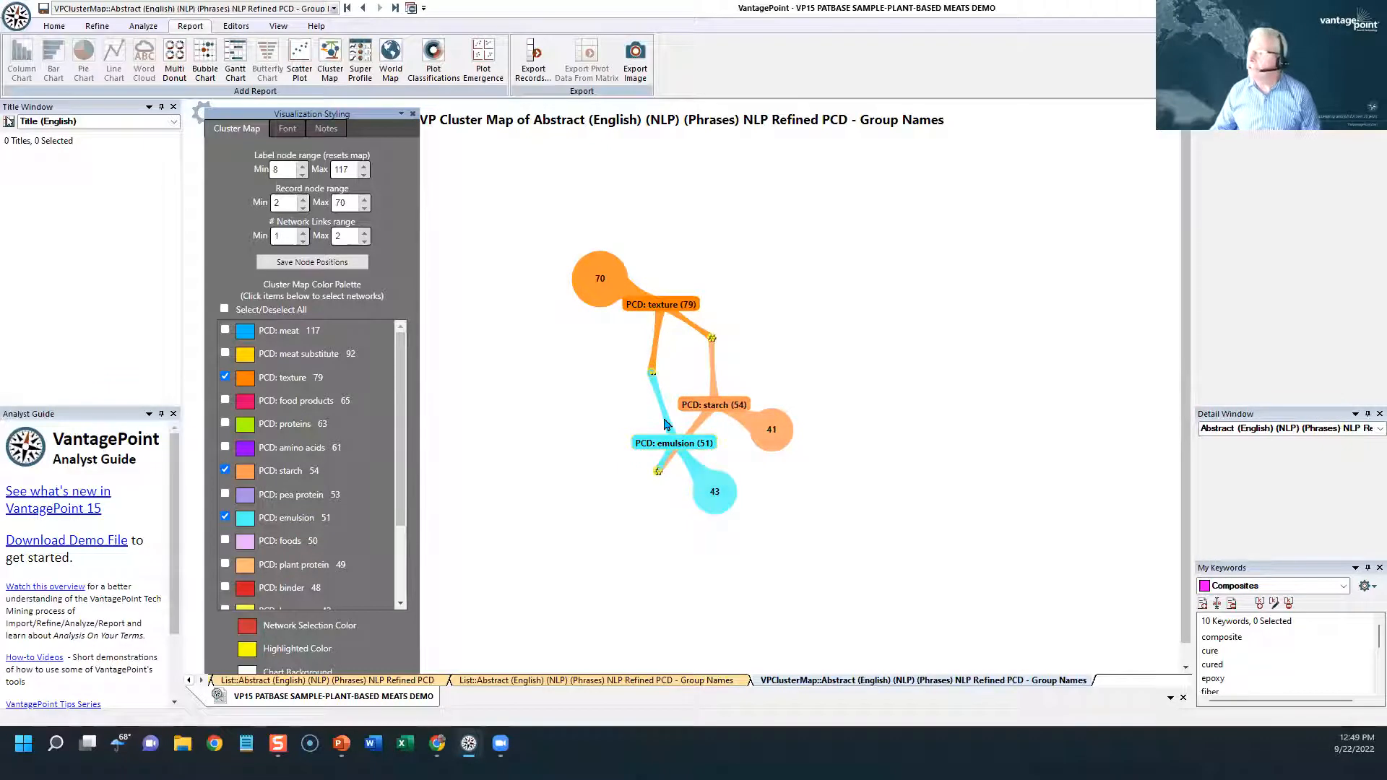
Move the three shared record nodes between texture, emulsion and starch outward so their links are spread apart
{"action": "left_click_drag", "start_coordinate": [642, 384], "coordinate": [592, 385]}
{"action": "left_click_drag", "start_coordinate": [709, 344], "coordinate": [800, 322]}
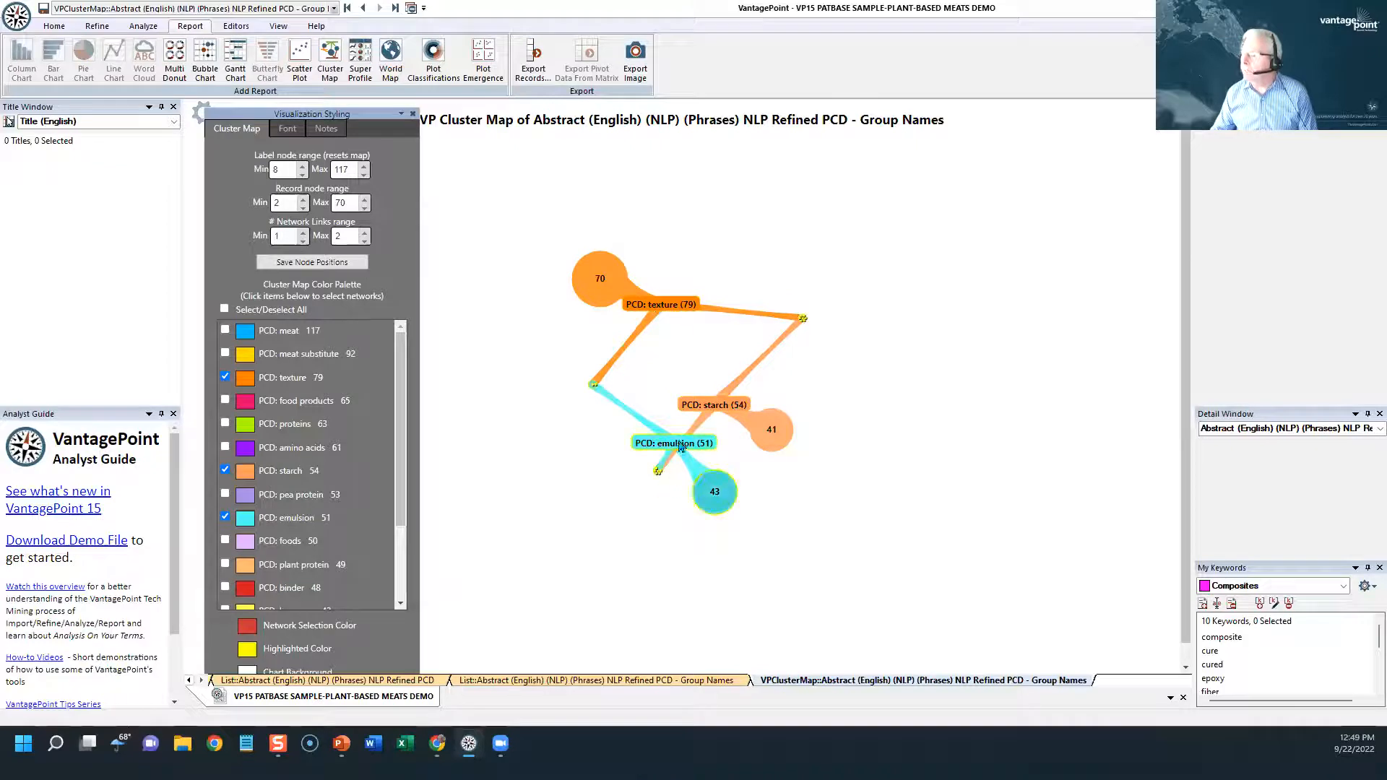
{"action": "left_click", "coordinate": [678, 444]}
{"action": "left_click_drag", "start_coordinate": [655, 516], "coordinate": [570, 521]}
{"action": "left_click", "coordinate": [606, 566]}
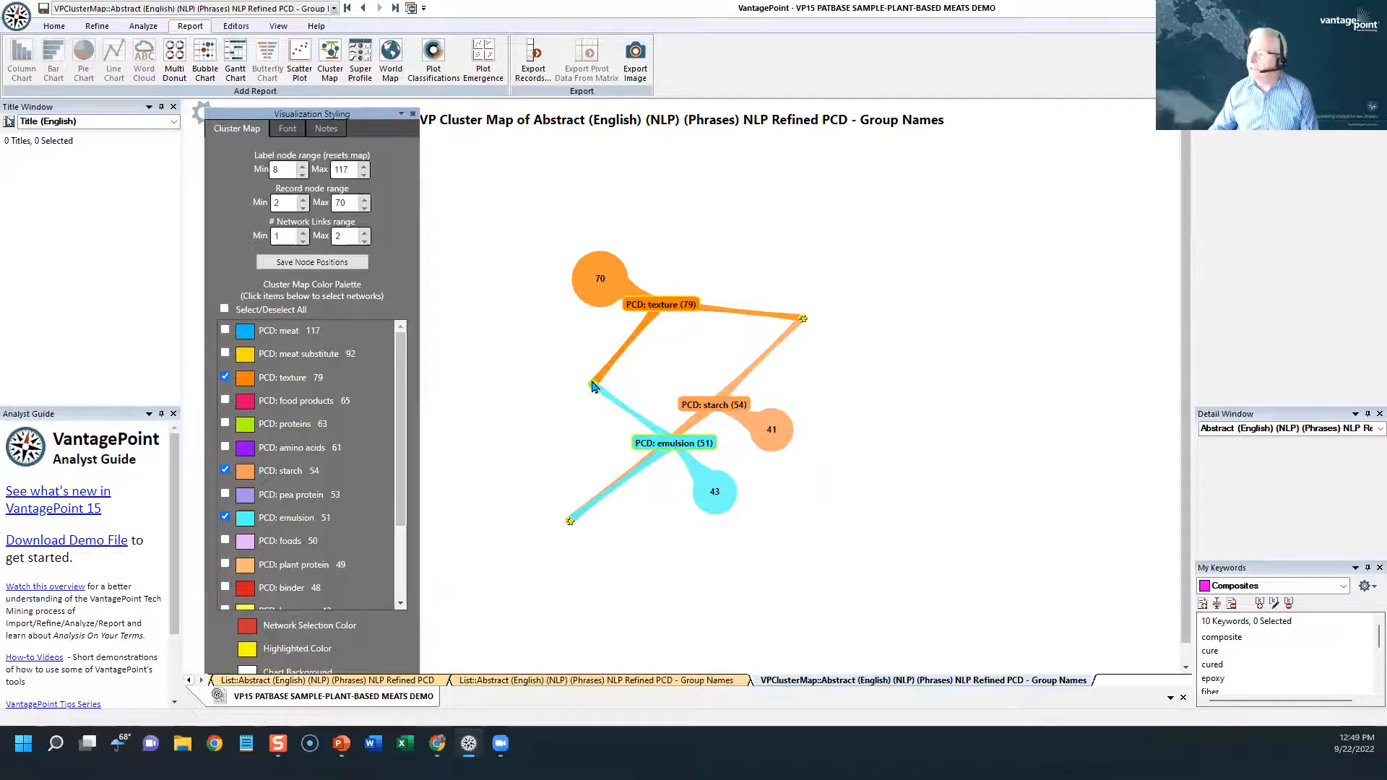
Select each shared record node in the cluster map in turn to list the titles and details common to its two groups
{"action": "left_click", "coordinate": [593, 385]}
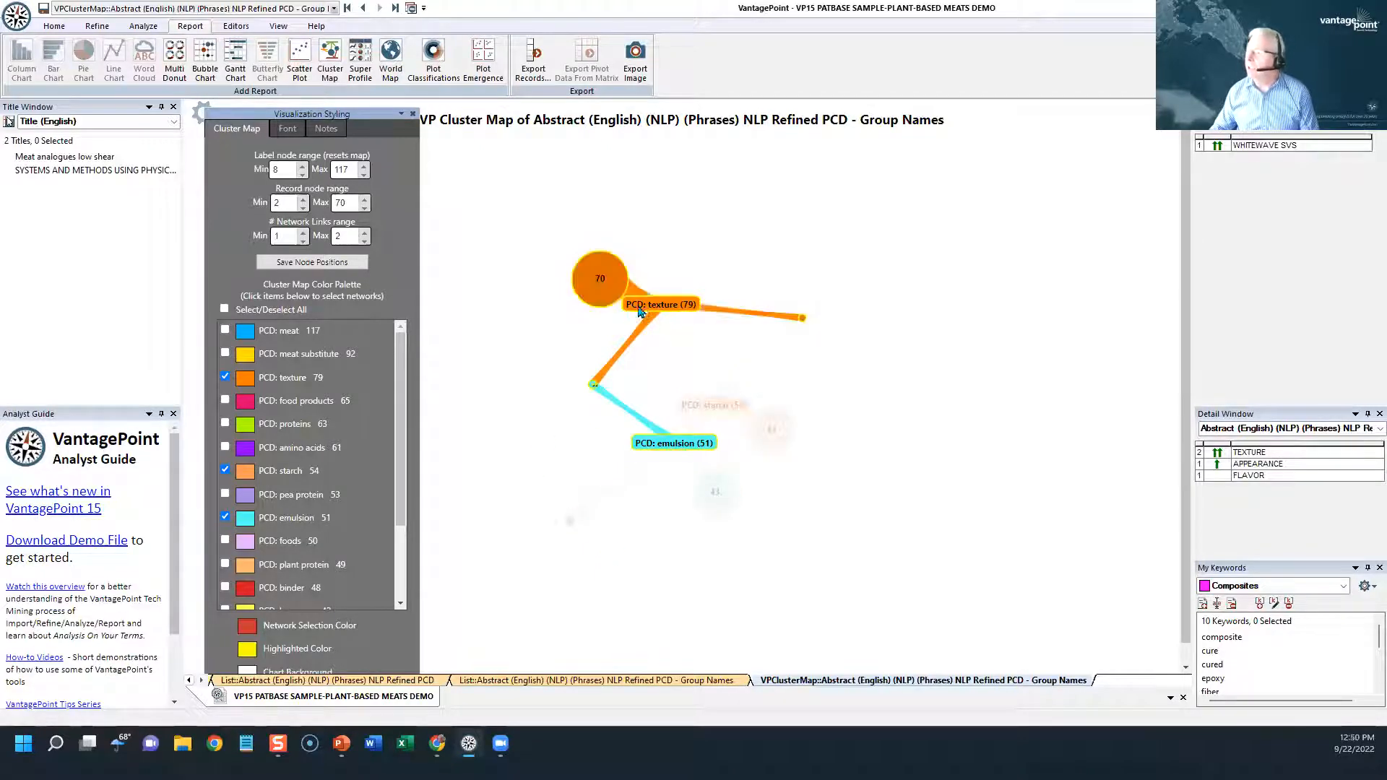
{"action": "left_click", "coordinate": [706, 547]}
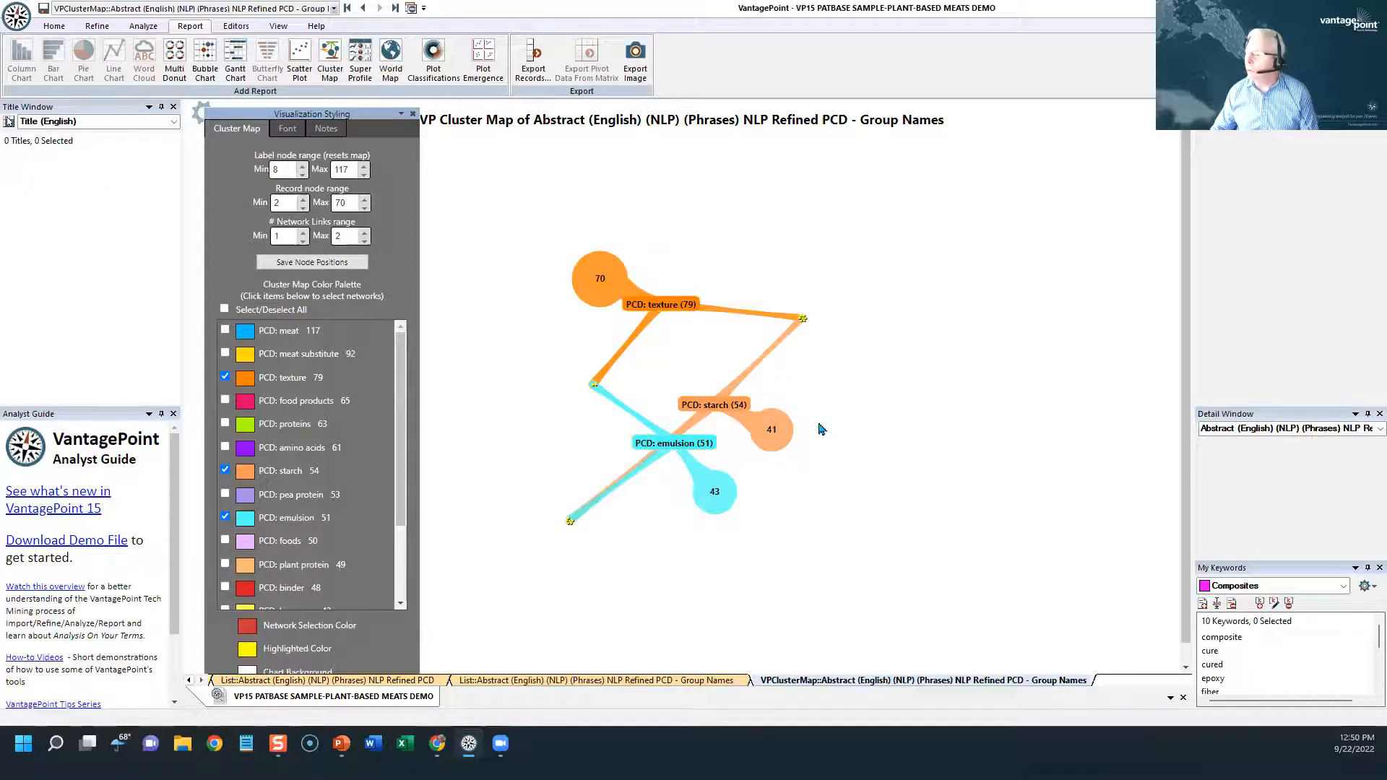
{"action": "left_click", "coordinate": [803, 319]}
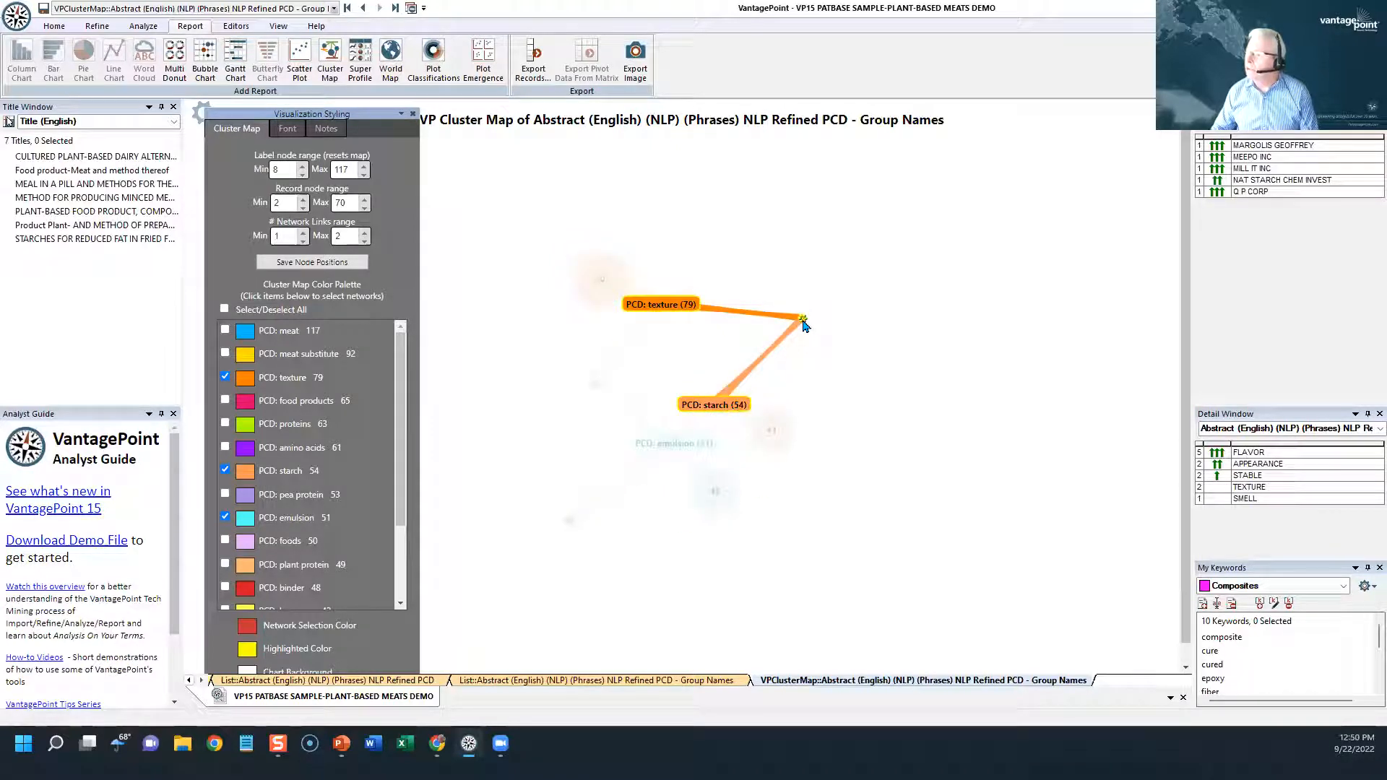
{"action": "left_click", "coordinate": [619, 558]}
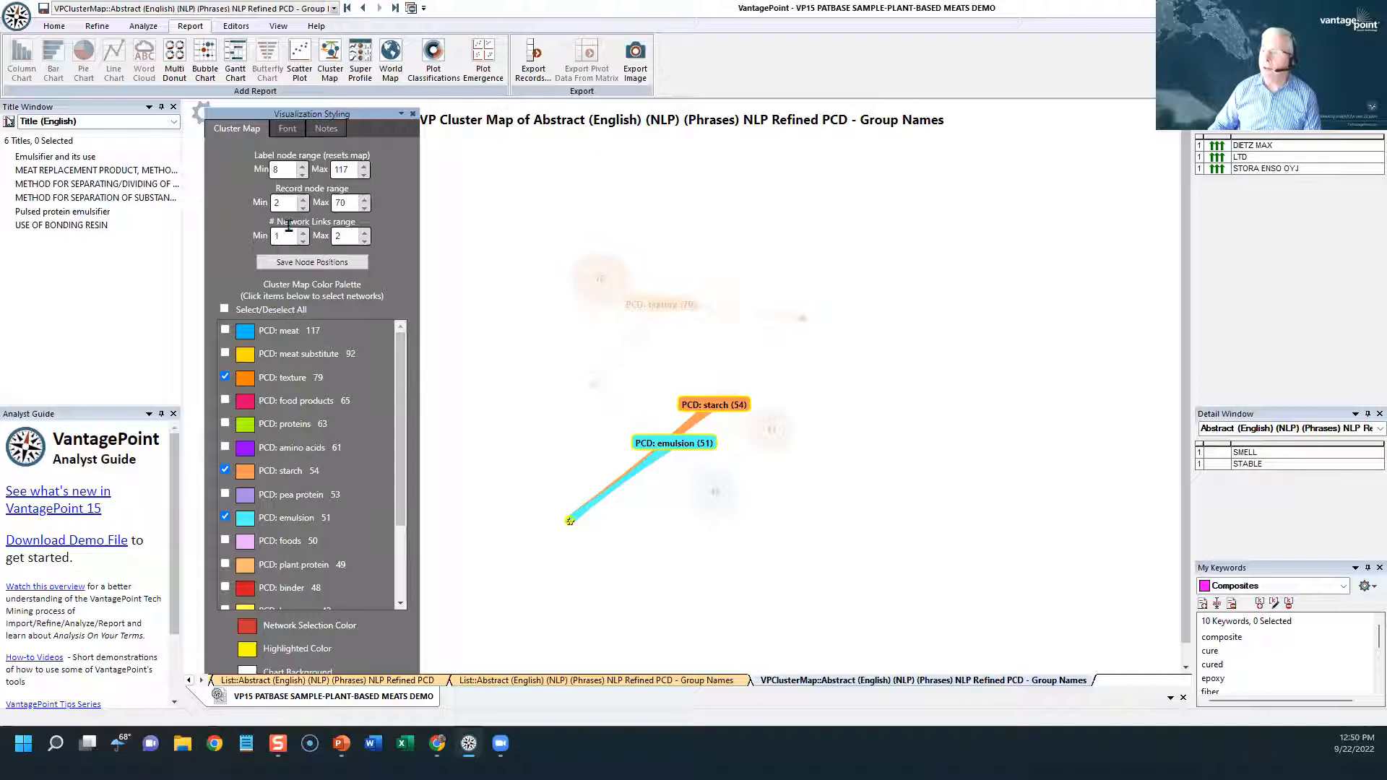
Start a Sankey chart and add the Abstract (English) (NLP) (Phrases) NLP Refined - PROPERTIES field to it
{"action": "left_click", "coordinate": [147, 29]}
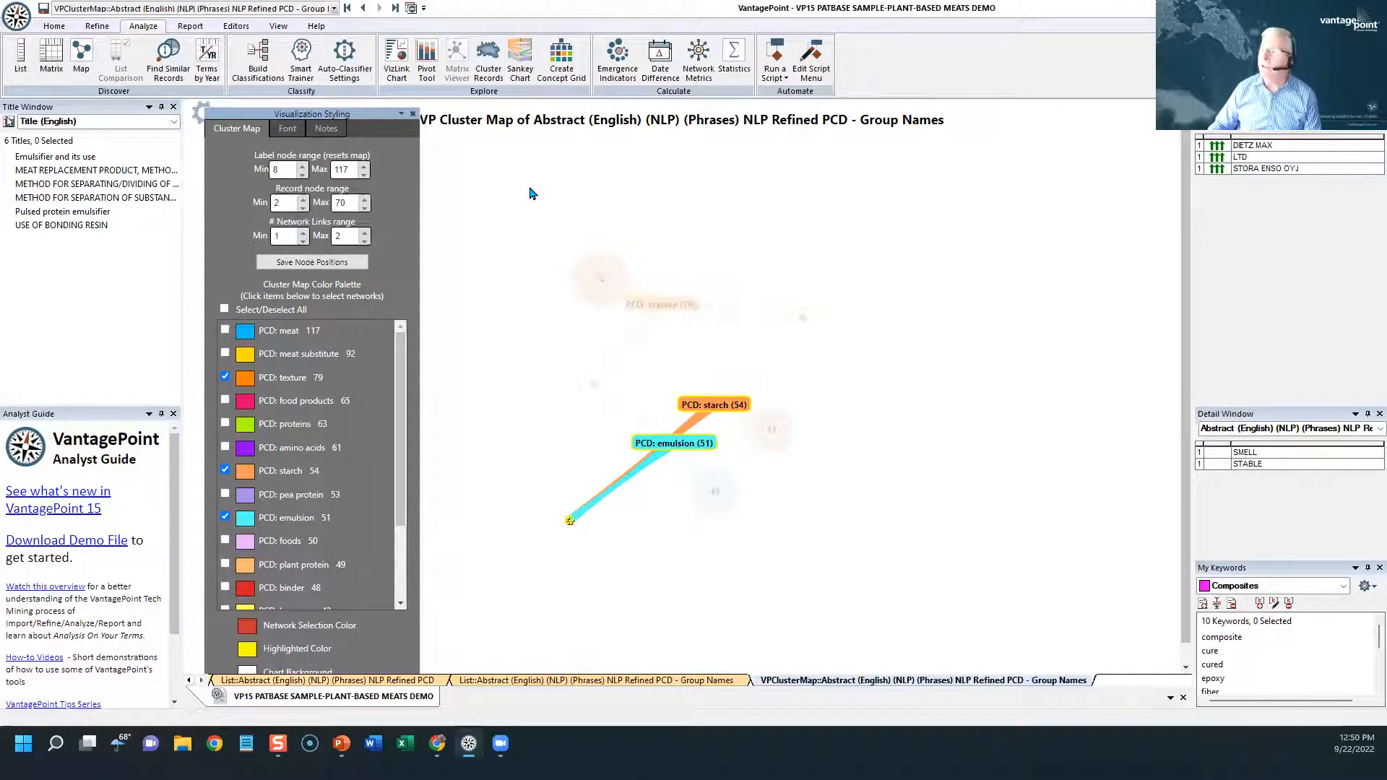
{"action": "left_click", "coordinate": [520, 58]}
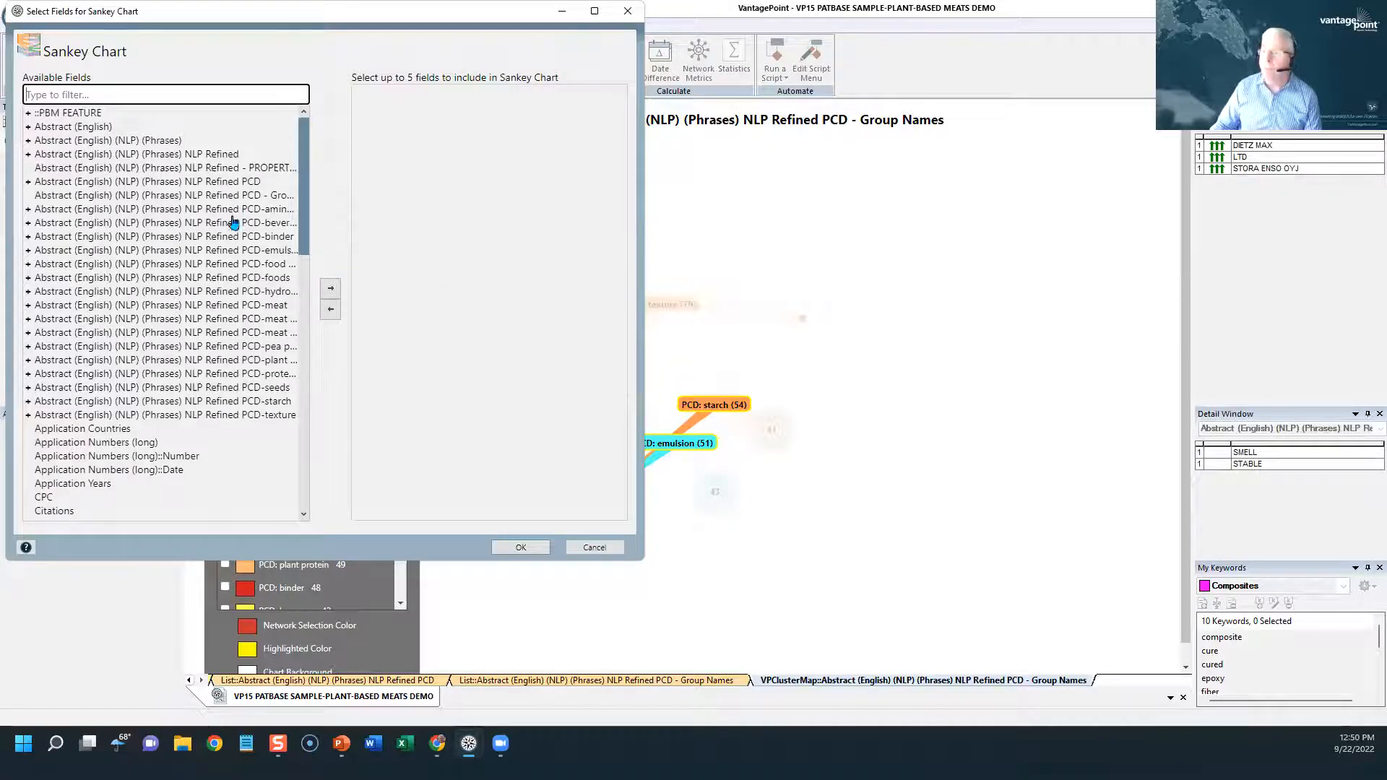
{"action": "left_click", "coordinate": [209, 170]}
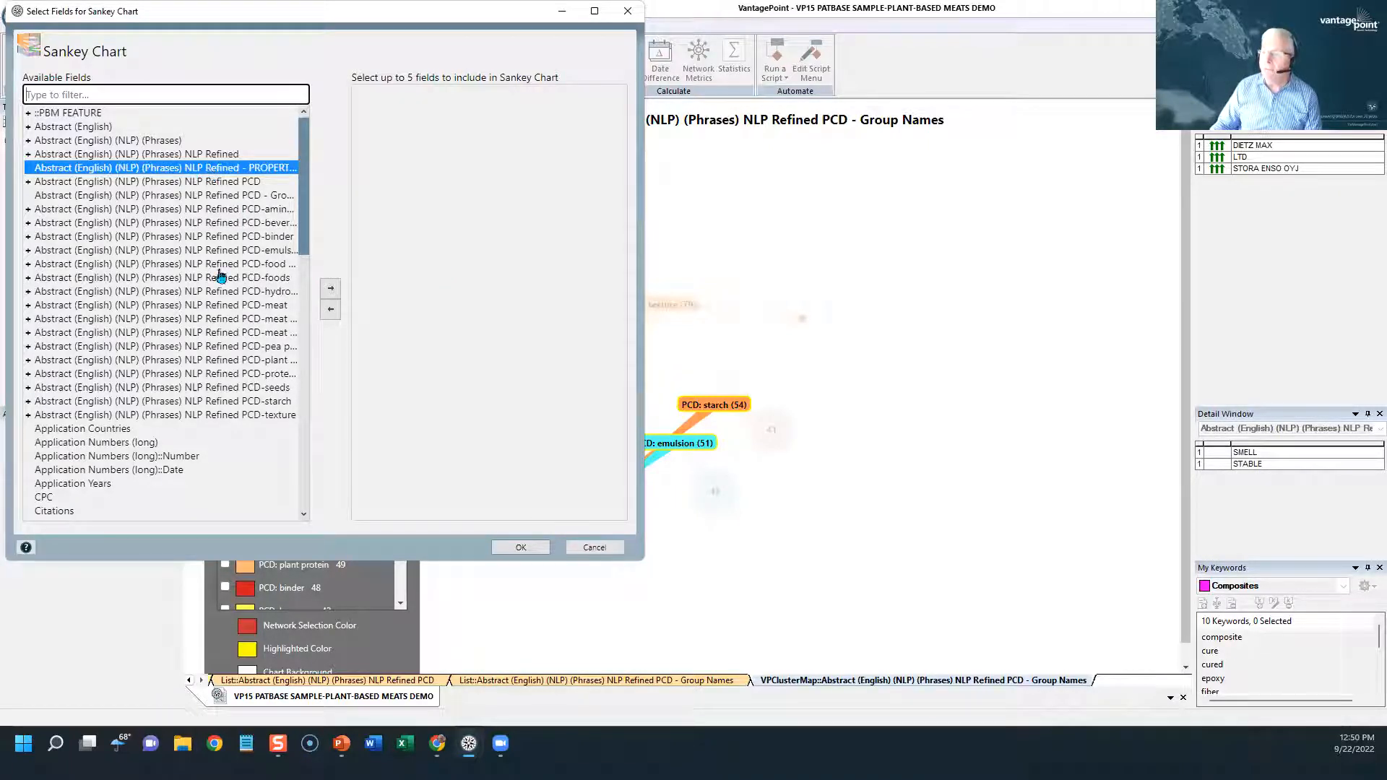
{"action": "left_click", "coordinate": [331, 289]}
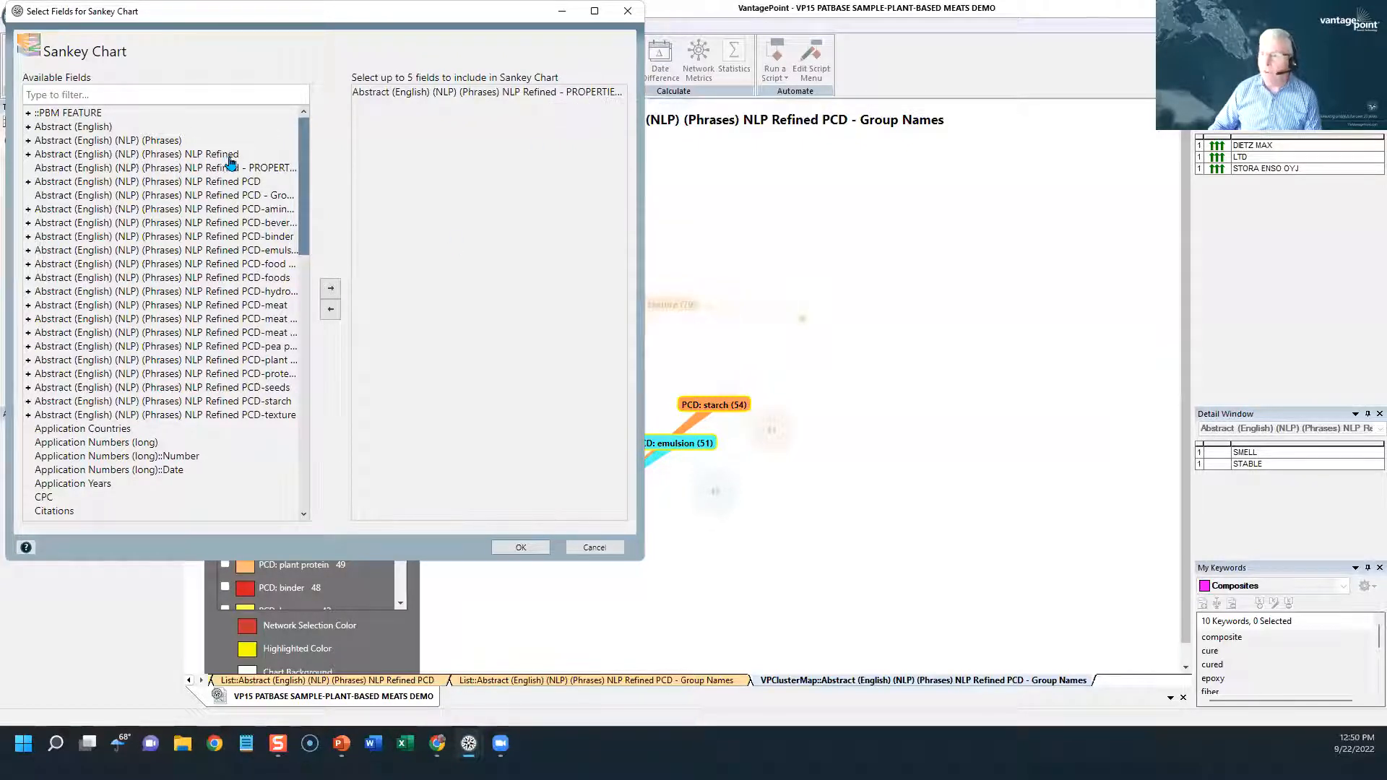
Add the Patent Assignees (standard)::Name (Cleaned) - TARGET COS field to the Sankey chart
{"action": "left_click", "coordinate": [182, 97]}
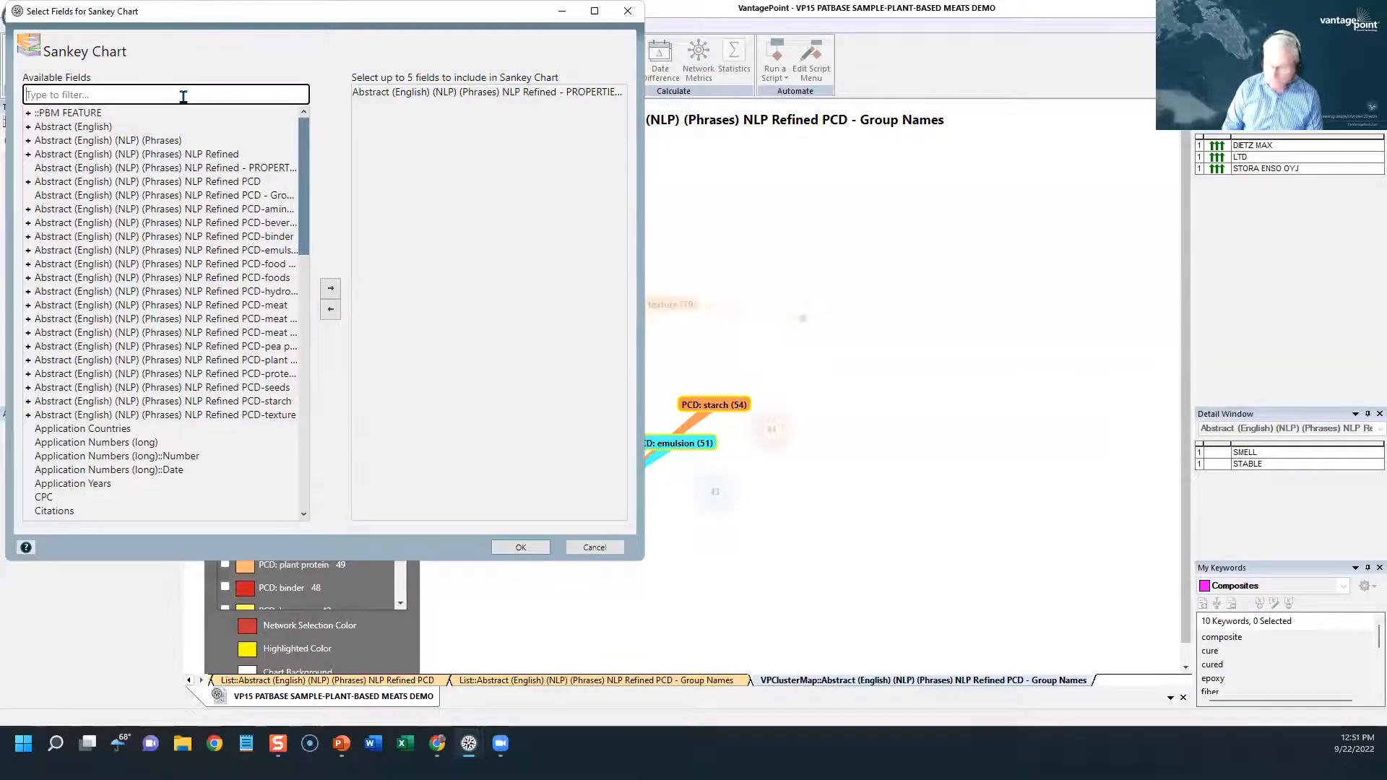
{"action": "type", "text": "TA"}
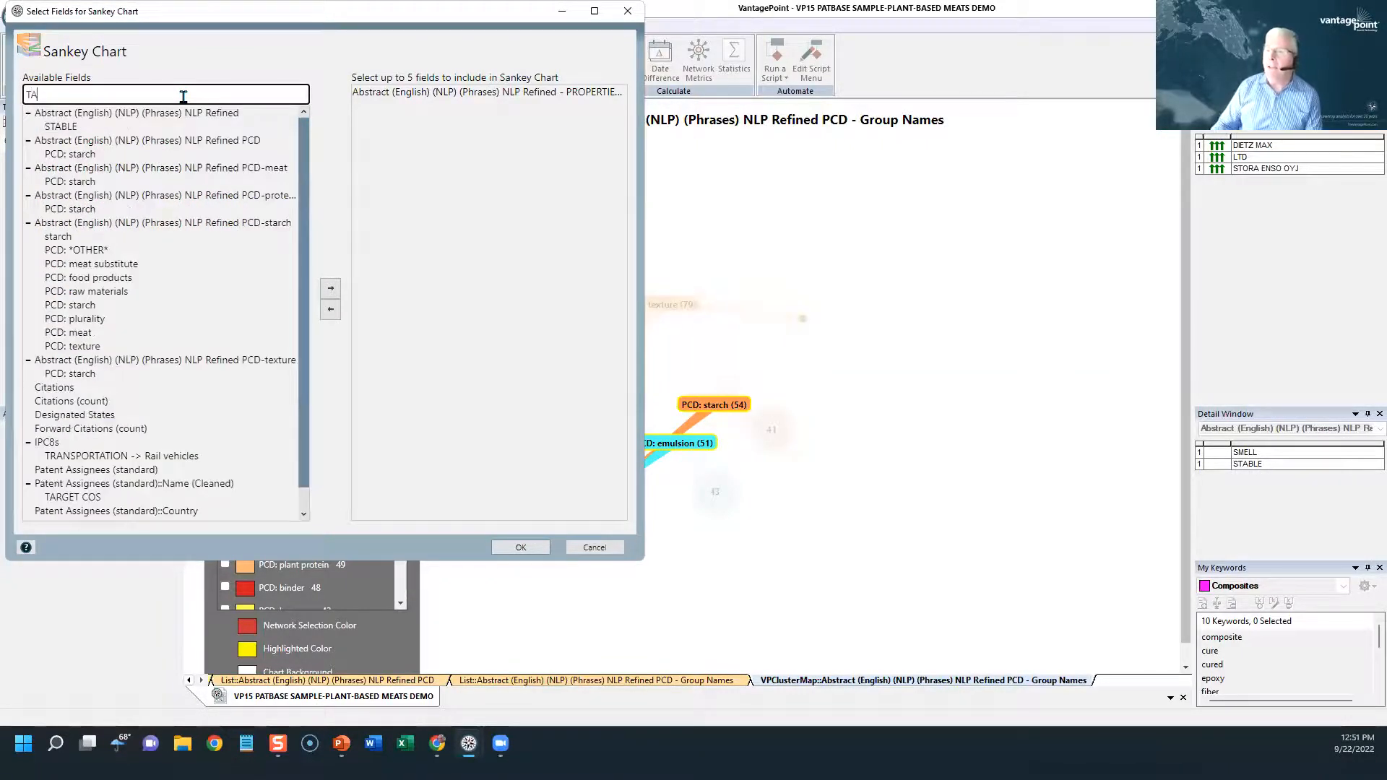
{"action": "type", "text": "RG"}
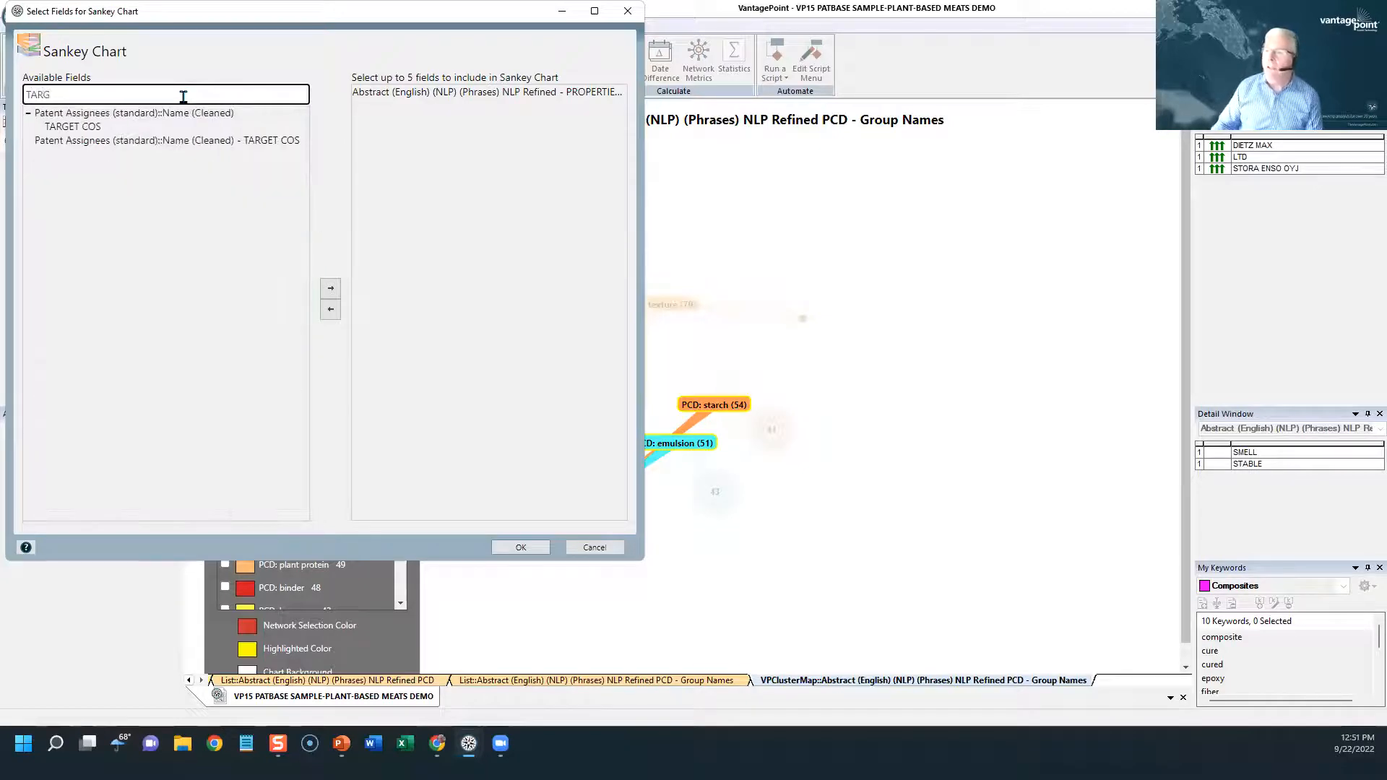
{"action": "left_click", "coordinate": [170, 140]}
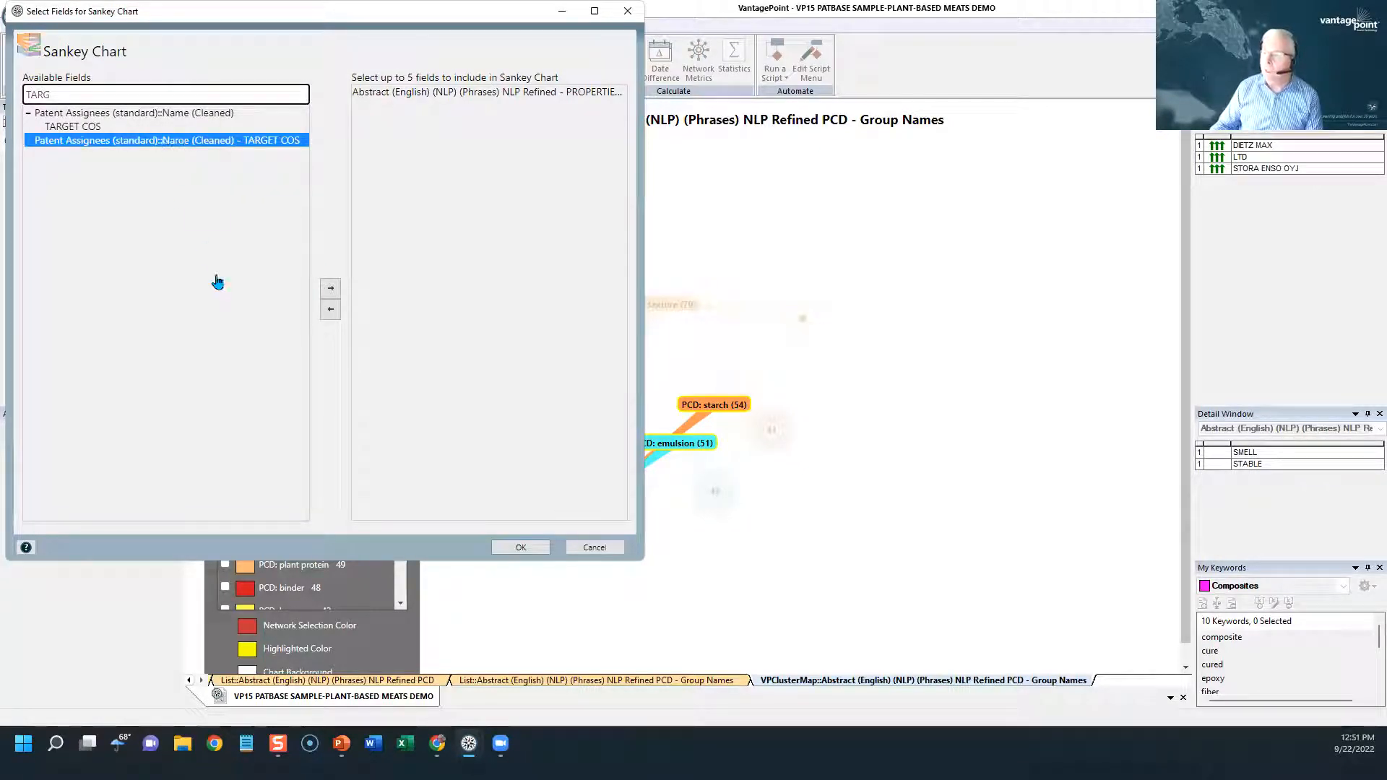
{"action": "left_click", "coordinate": [330, 288]}
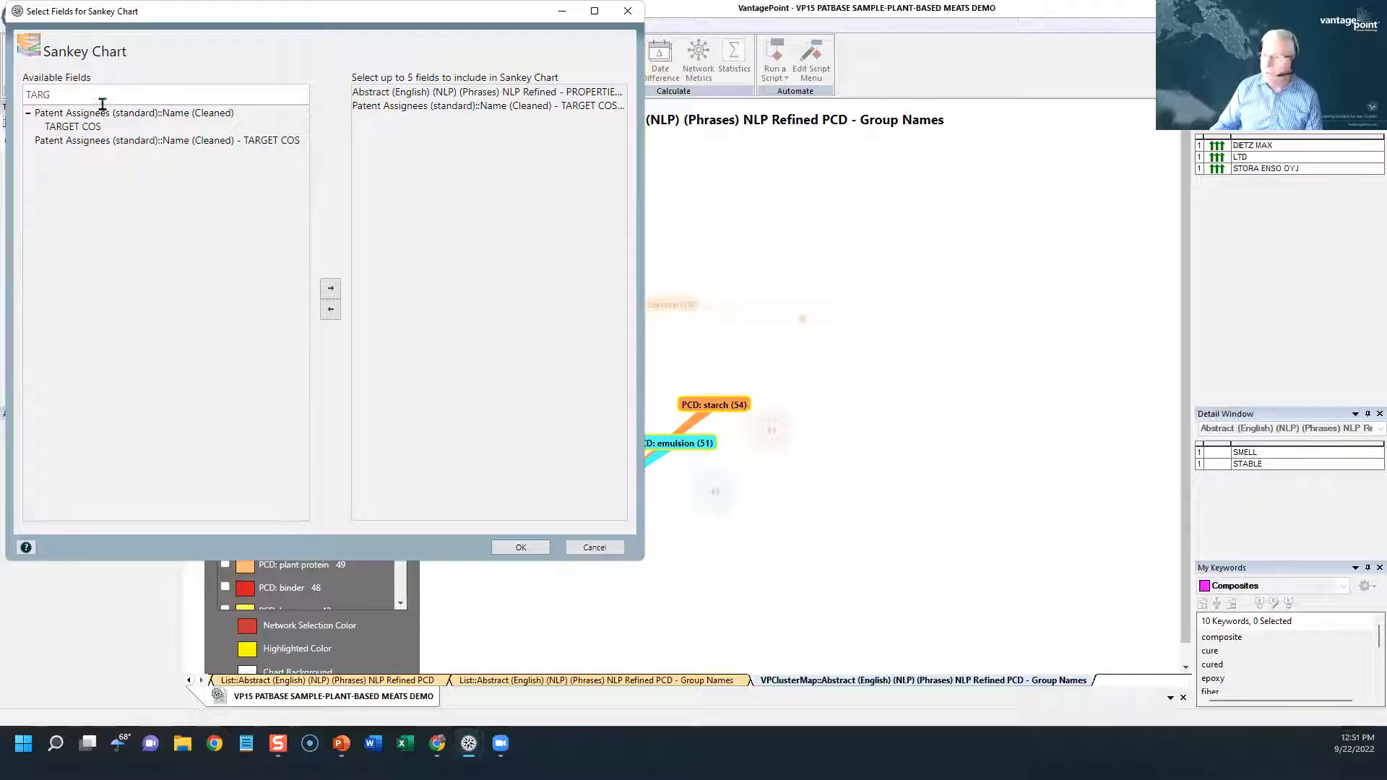
Add the TOP 10 FAMILY COUNTRIES group of Family Member Countries: TOP 10 FAMILY COUNTRIES as the third Sankey field and create the chart
{"action": "left_click_drag", "start_coordinate": [109, 96], "coordinate": [22, 95]}
{"action": "type", "text": "FAMIL"}
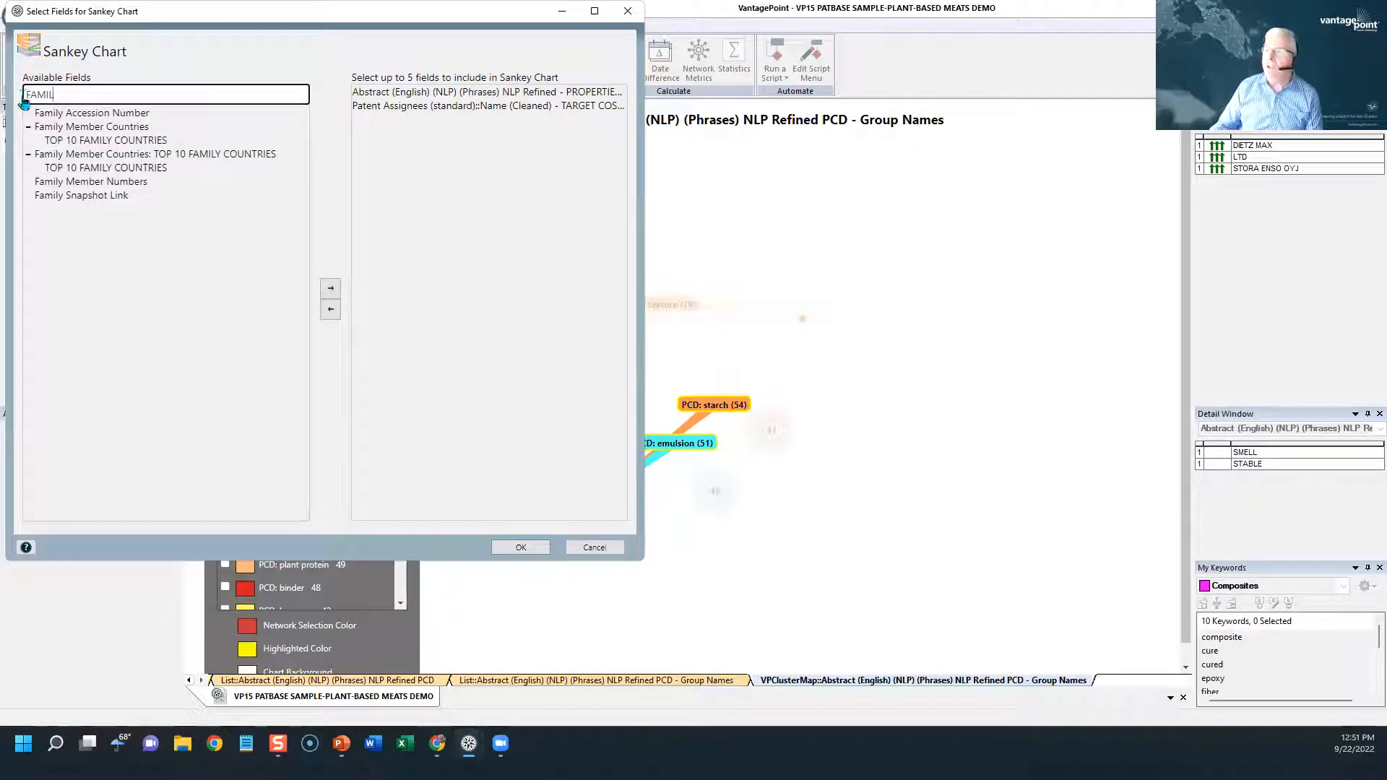
{"action": "left_click", "coordinate": [94, 171]}
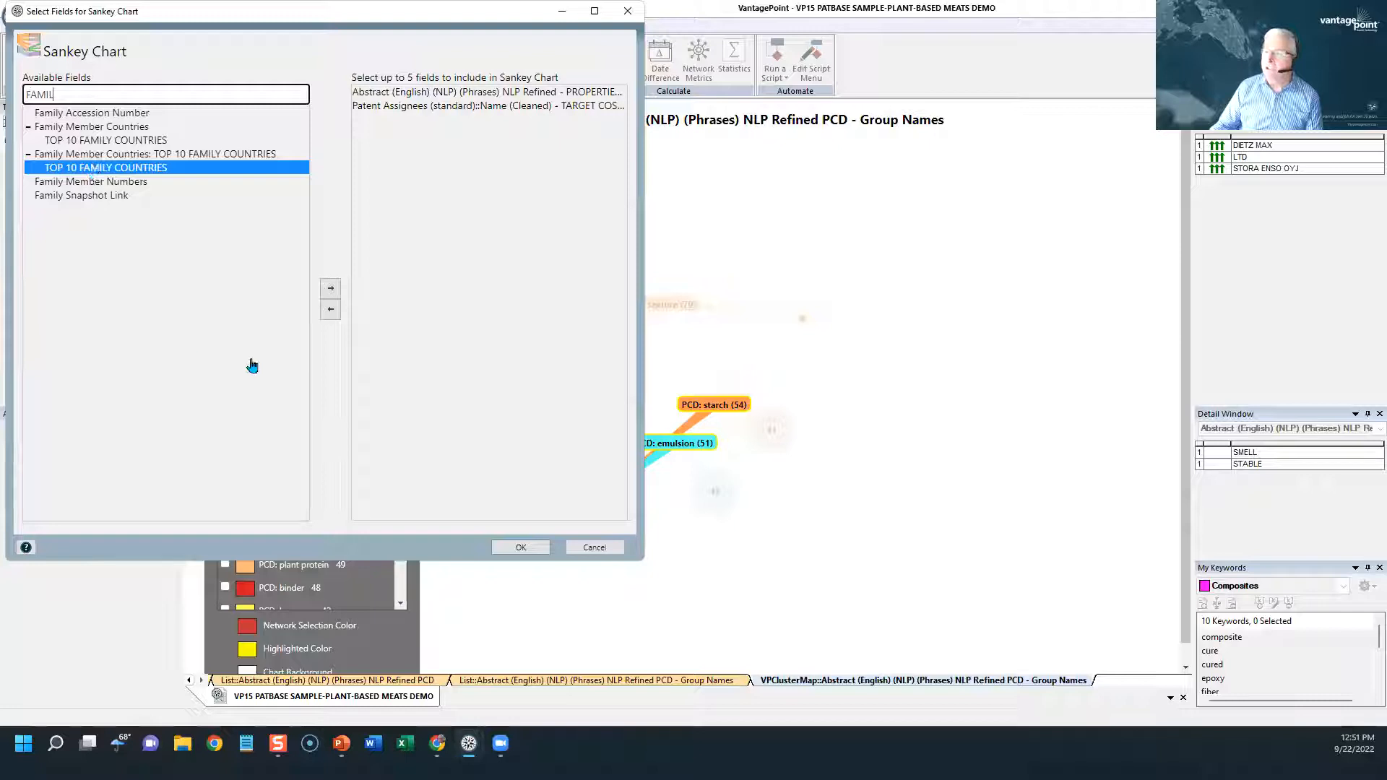
{"action": "left_click", "coordinate": [330, 290]}
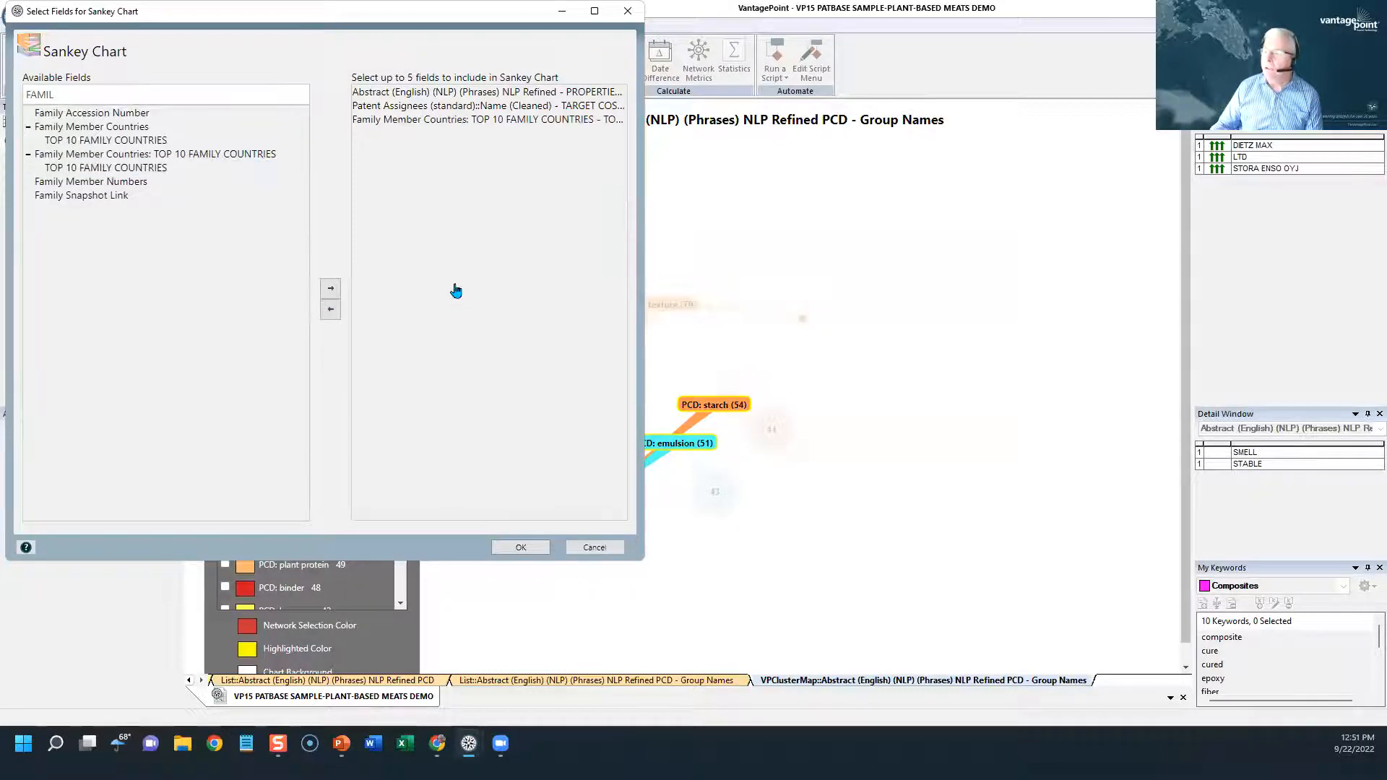
{"action": "mouse_move", "coordinate": [479, 121]}
{"action": "left_mouse_down"}
{"action": "mouse_move", "coordinate": [480, 97]}
{"action": "mouse_move", "coordinate": [486, 130]}
{"action": "left_mouse_up"}
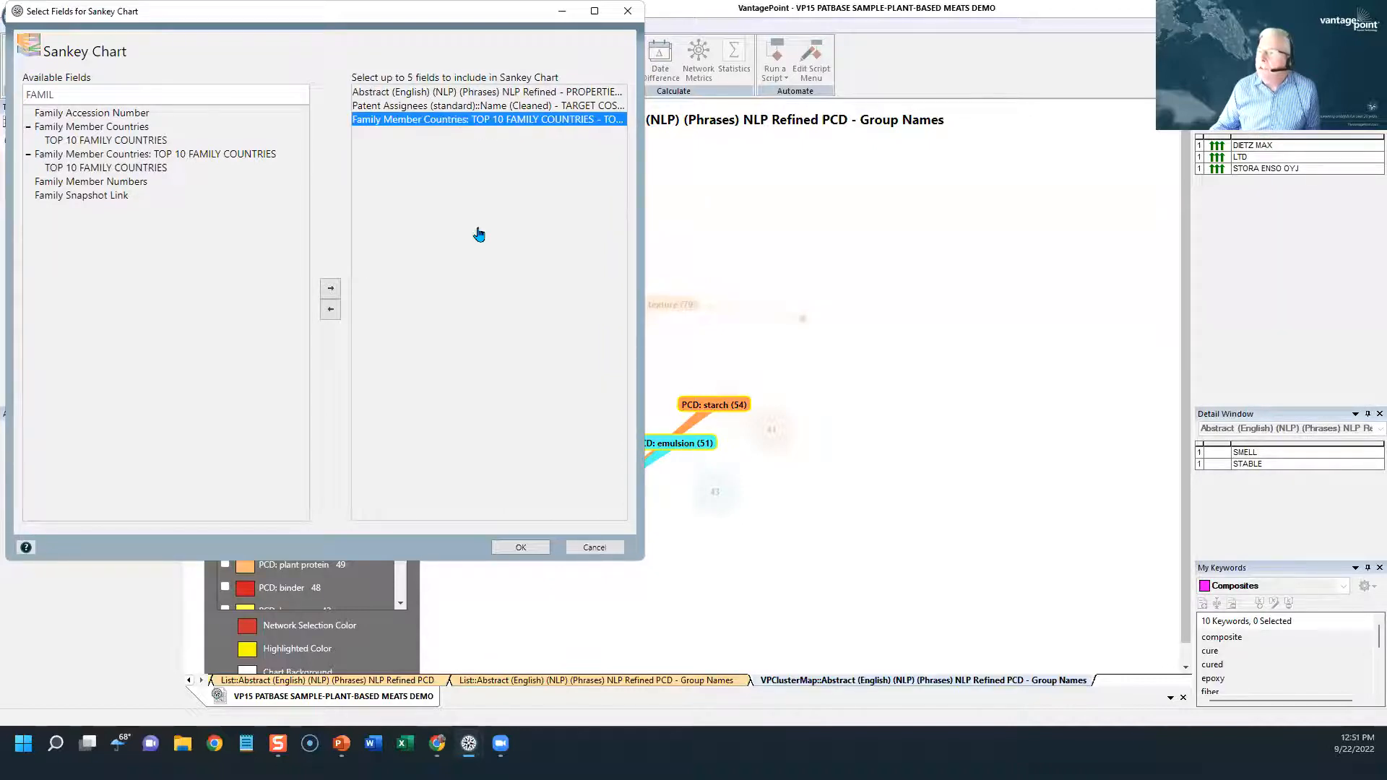
{"action": "left_click", "coordinate": [525, 549]}
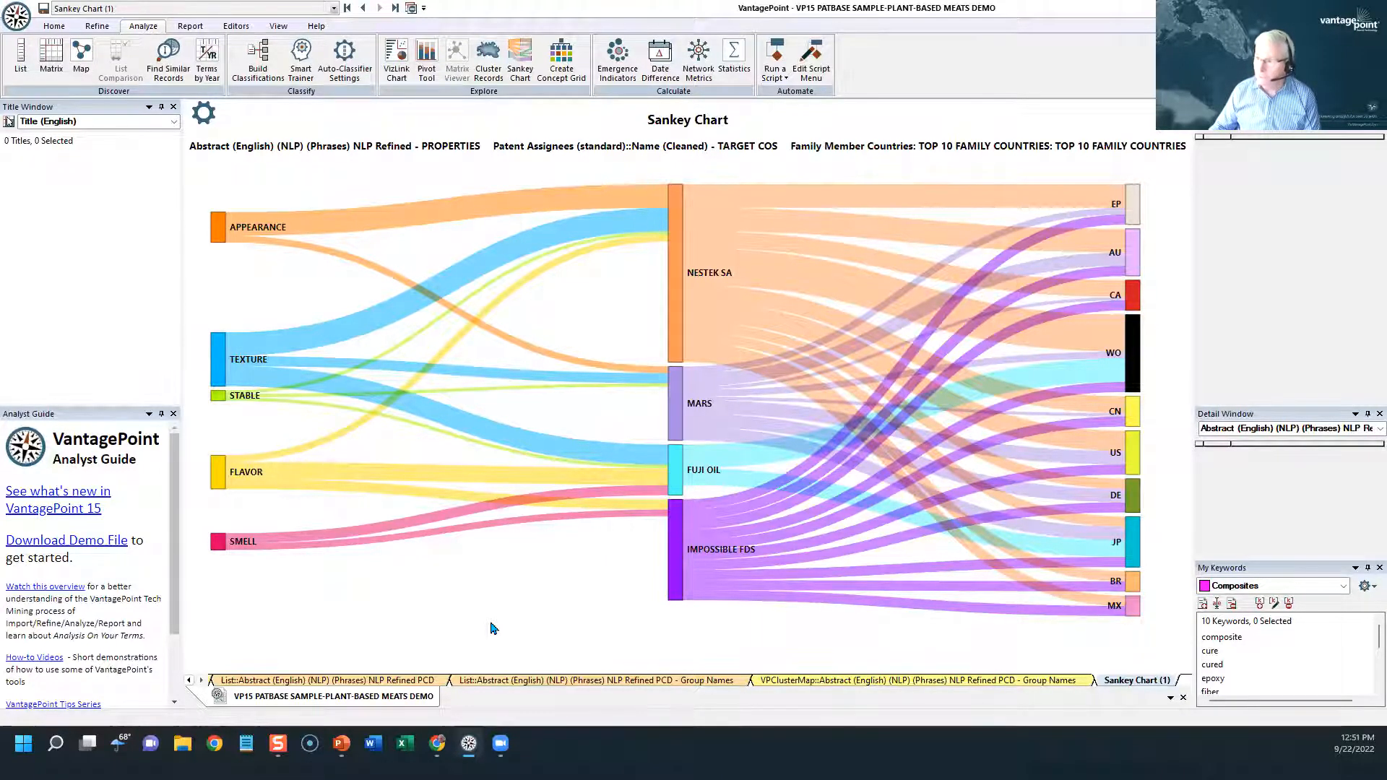
Calculate network metrics for the Inventors::Inventors:-Name (Cleaned) field
{"action": "left_click", "coordinate": [699, 71]}
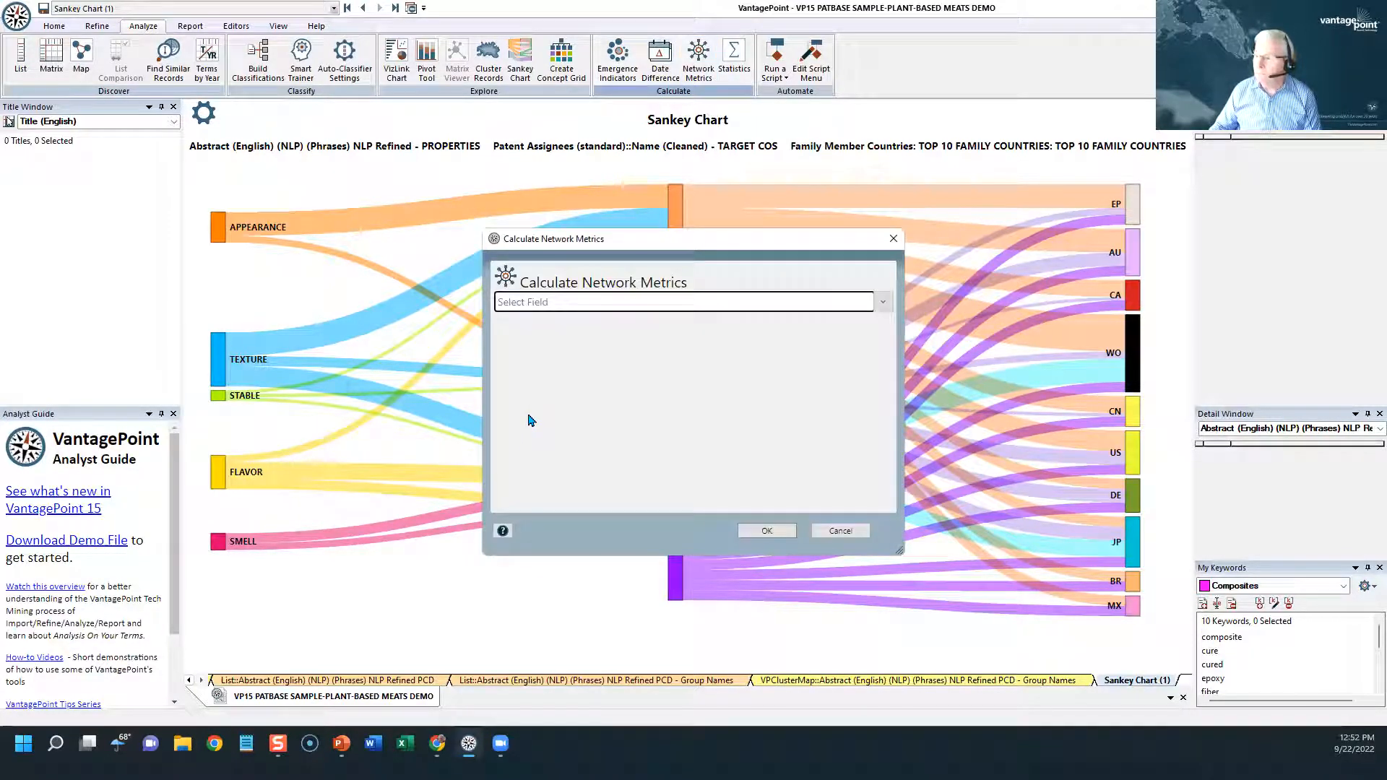
{"action": "left_click", "coordinate": [569, 293]}
{"action": "type", "text": "INVENT"}
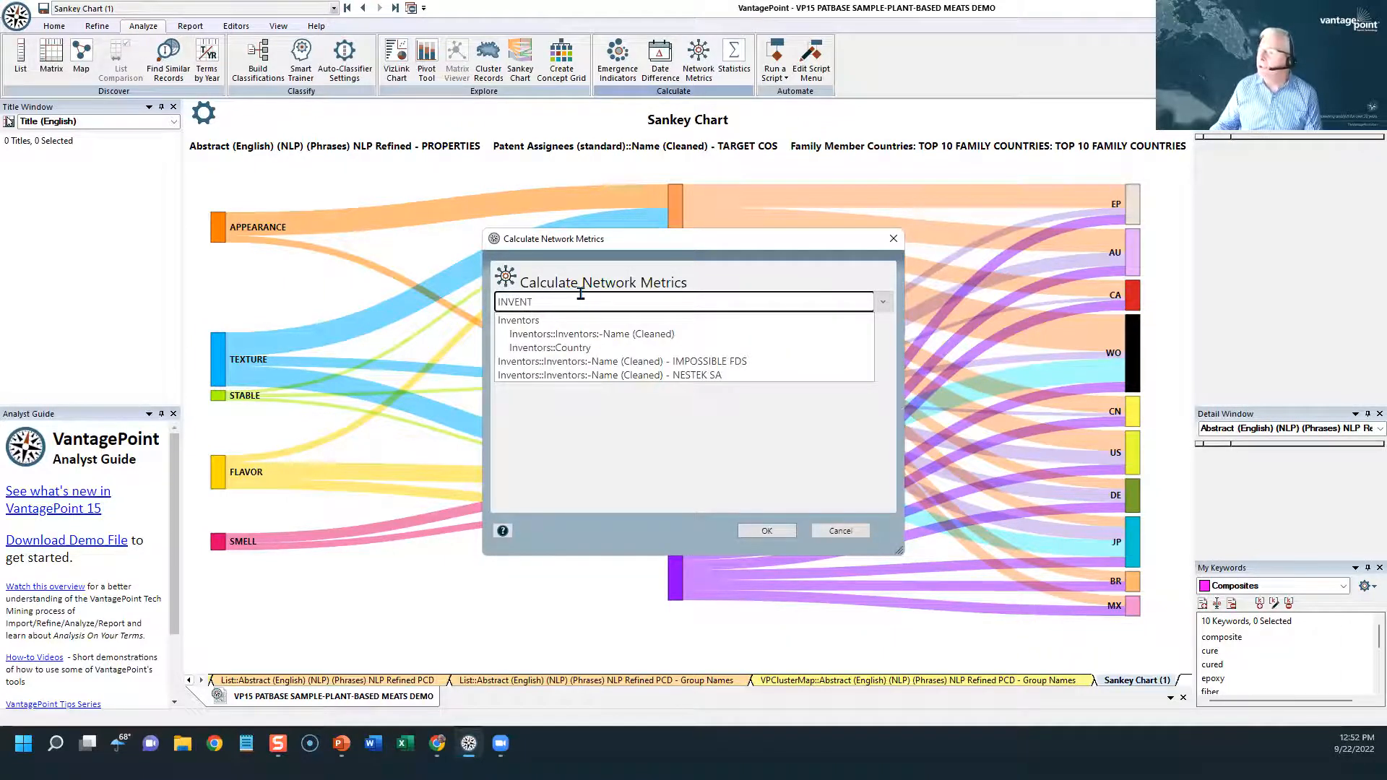
{"action": "left_click", "coordinate": [569, 336]}
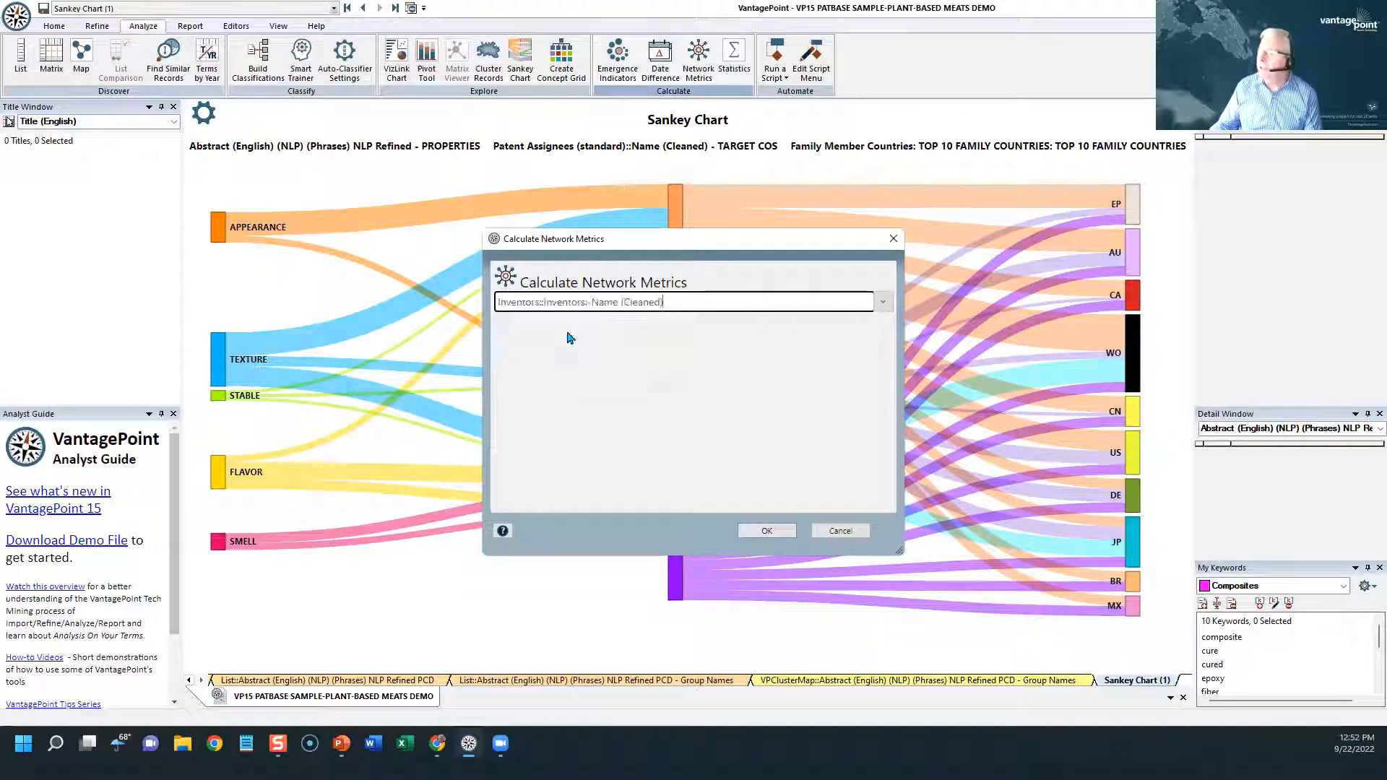
{"action": "left_click", "coordinate": [751, 531]}
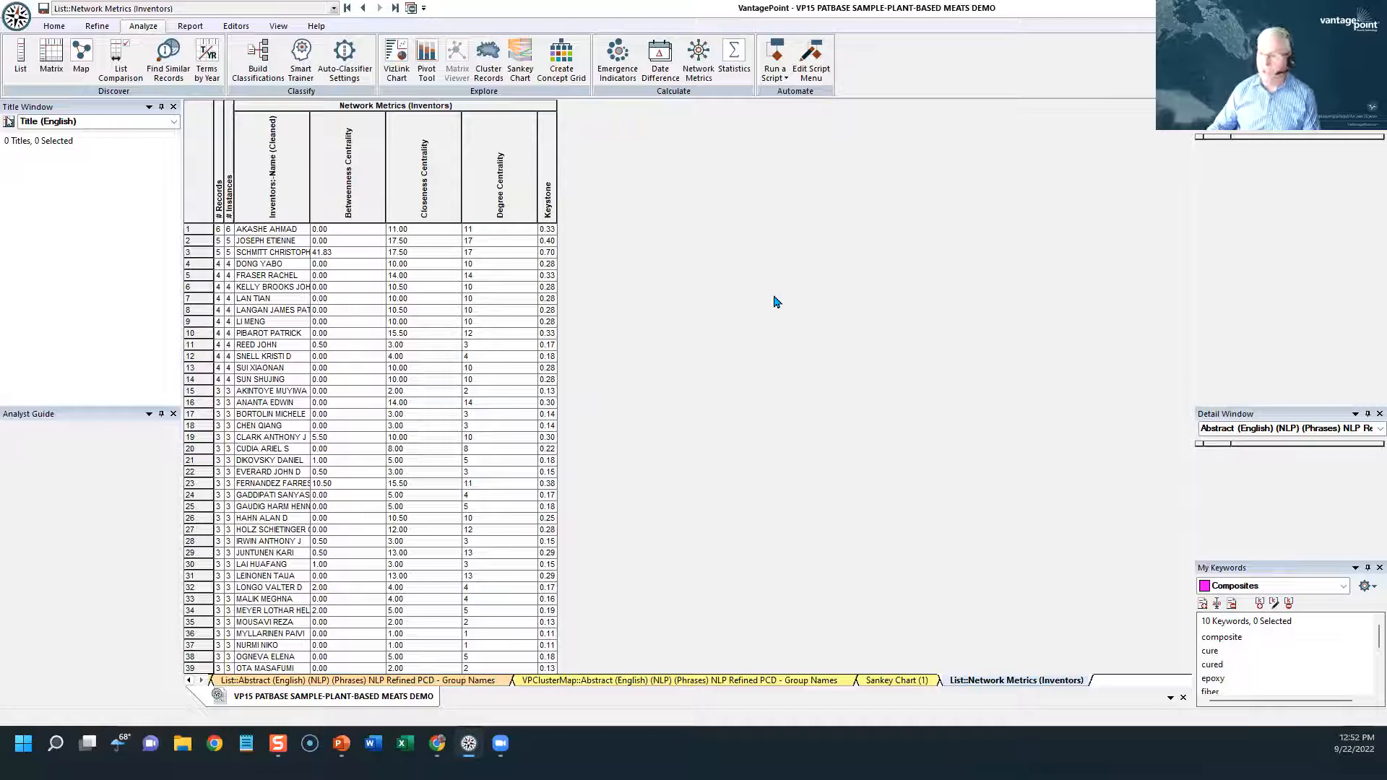
Widen the inventor name column so full names fit and sort the network metrics list by Keystone in descending order
{"action": "left_click_drag", "start_coordinate": [307, 180], "coordinate": [340, 182]}
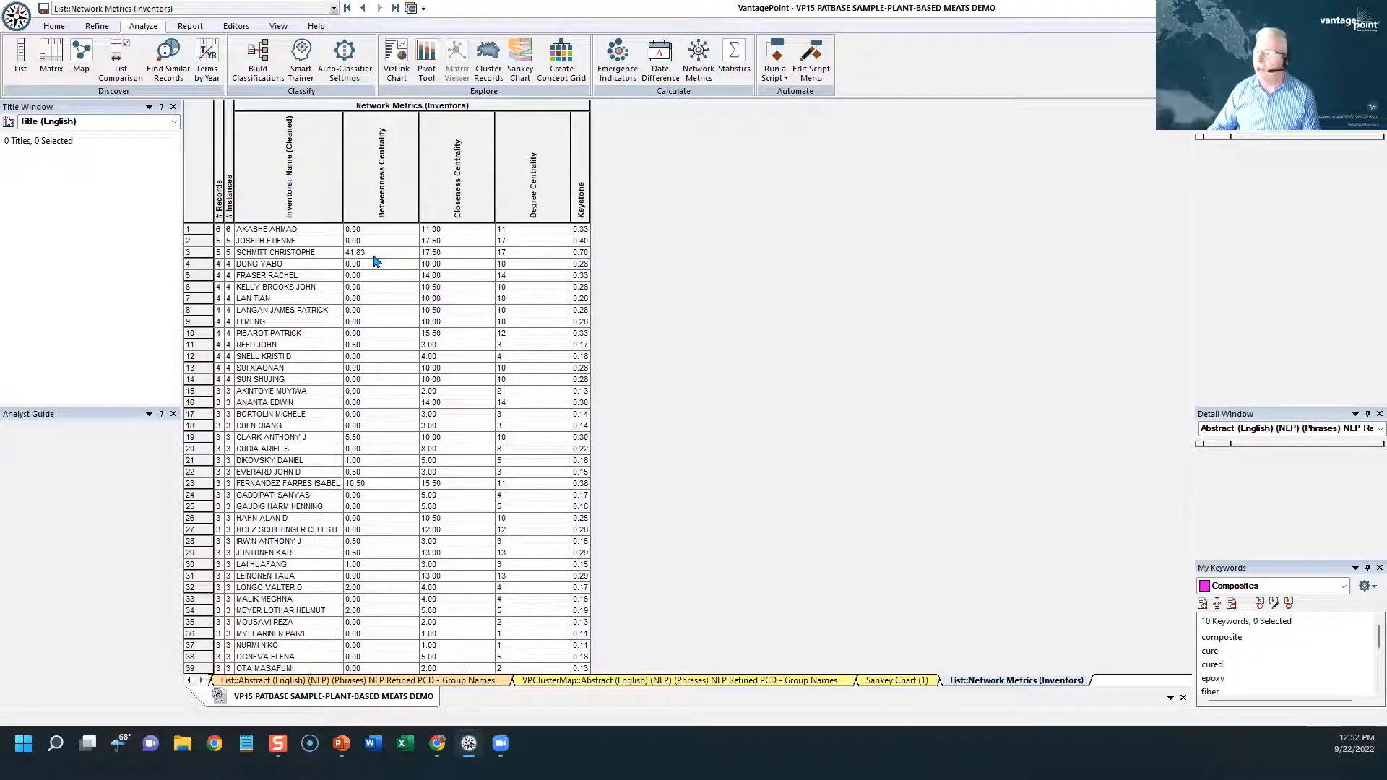
{"action": "left_click", "coordinate": [581, 155]}
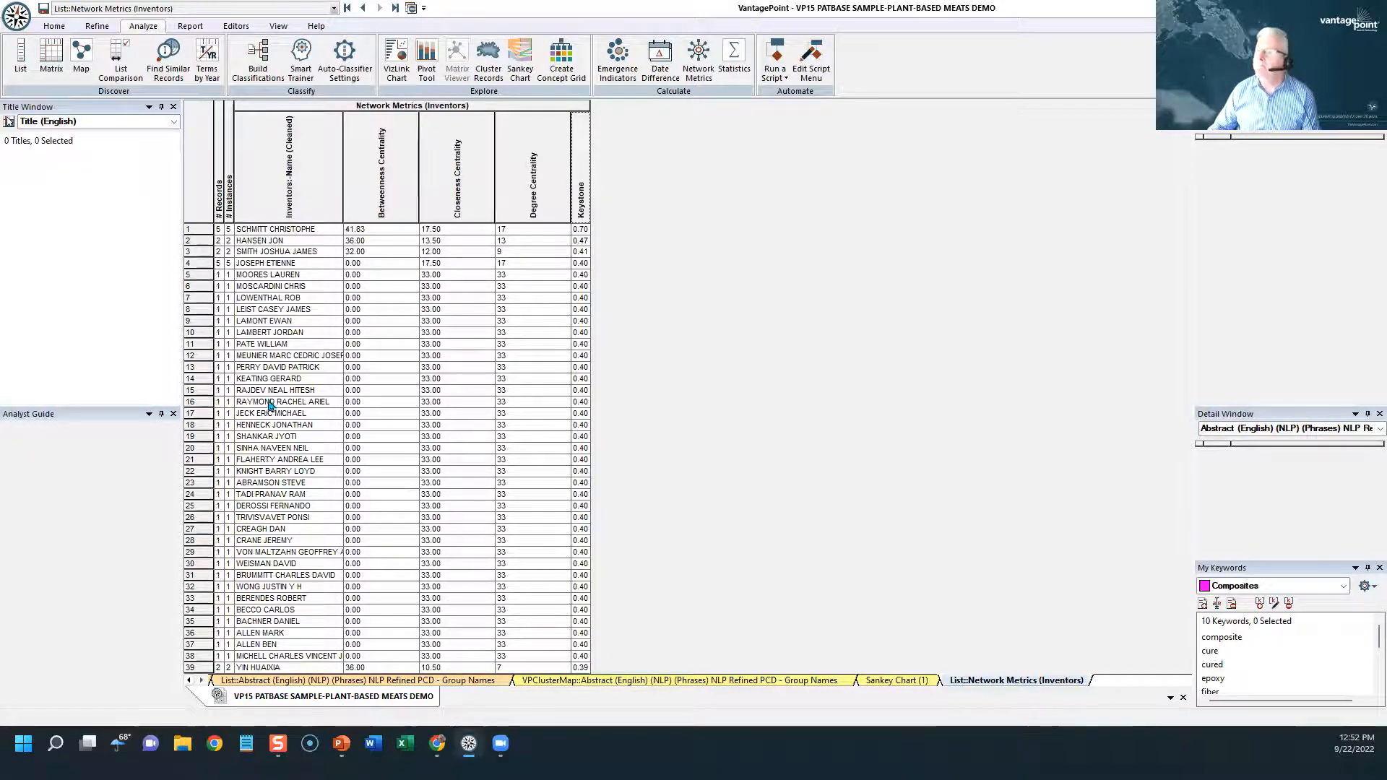
Select the inventor with the highest Keystone value and set the upper detail window to Inventors::Inventors:-Name (Cleaned) to list the co-inventors
{"action": "left_click", "coordinate": [277, 230]}
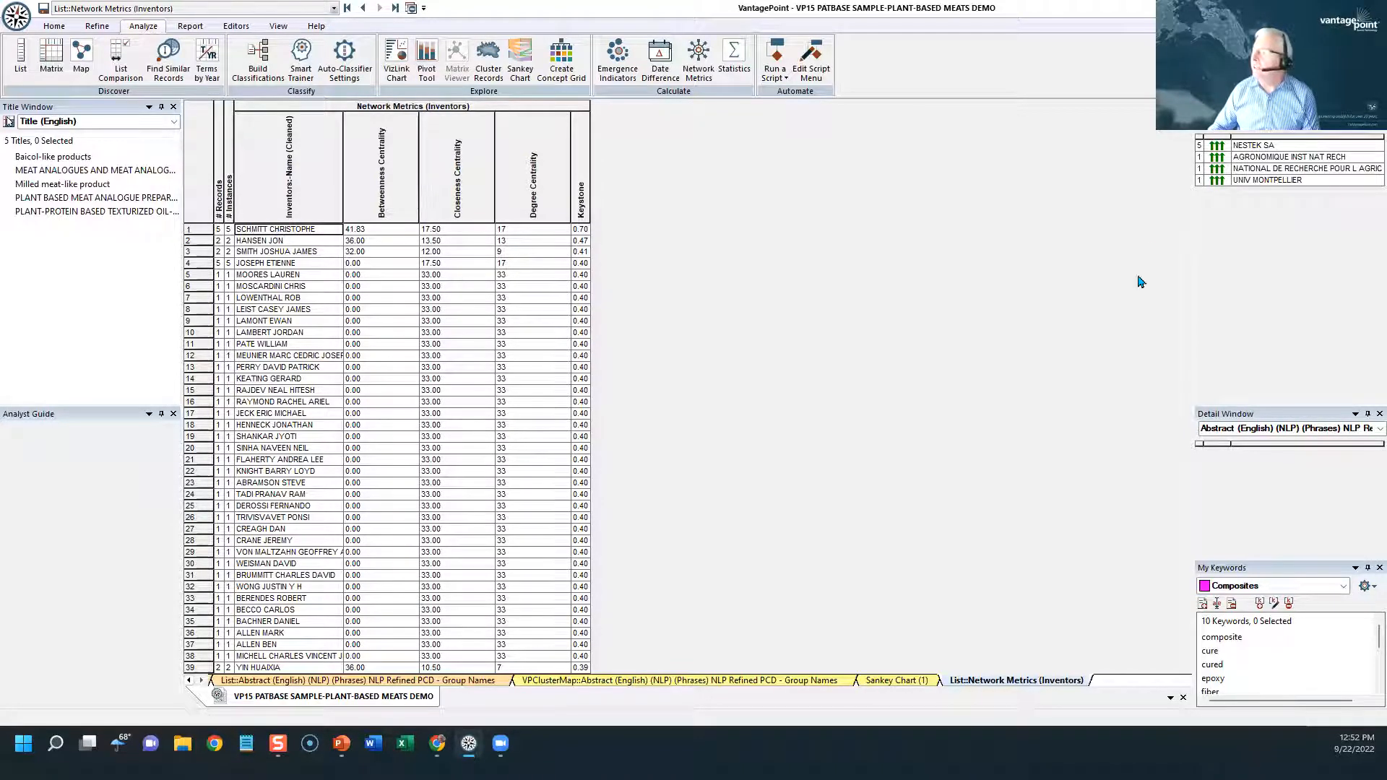
{"action": "left_click", "coordinate": [1267, 122]}
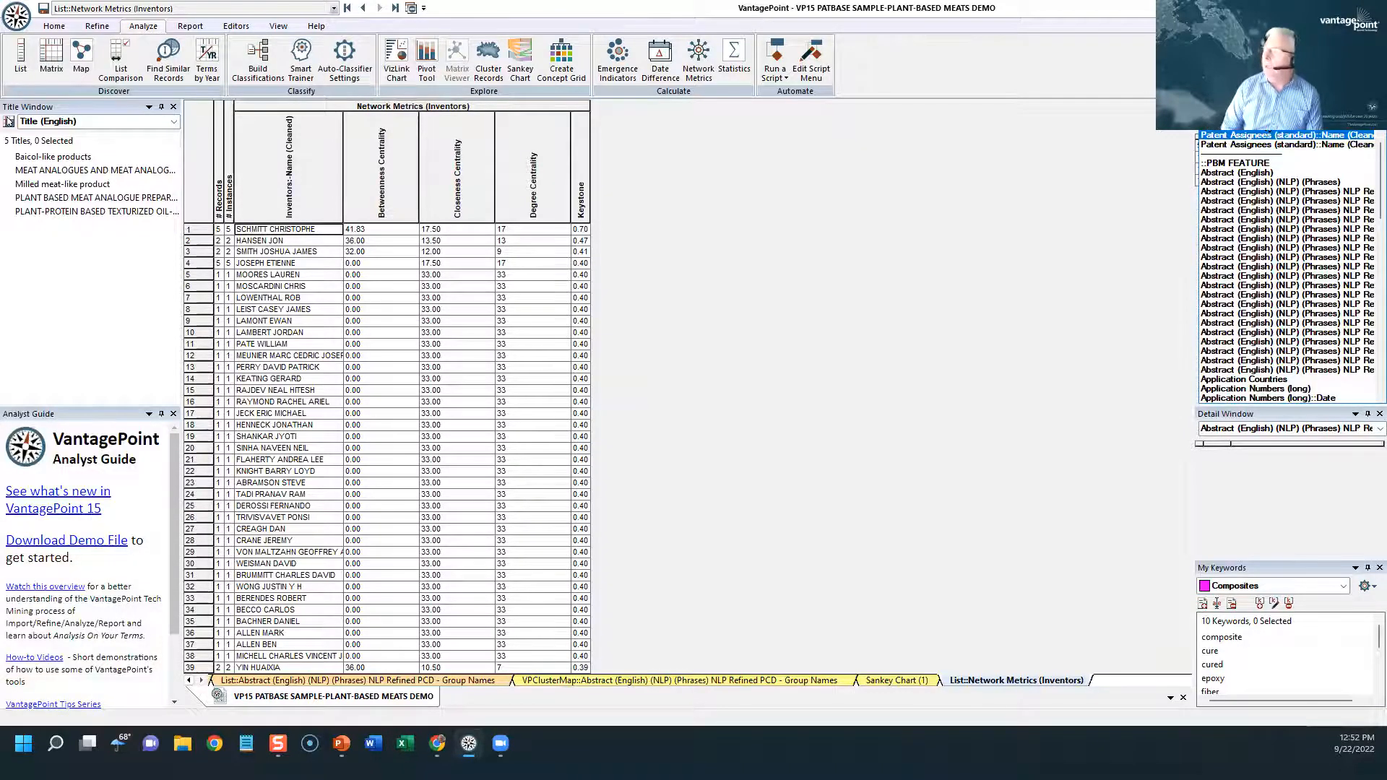
{"action": "scroll", "coordinate": [1267, 132], "scroll_direction": "down", "scroll_amount": 10}
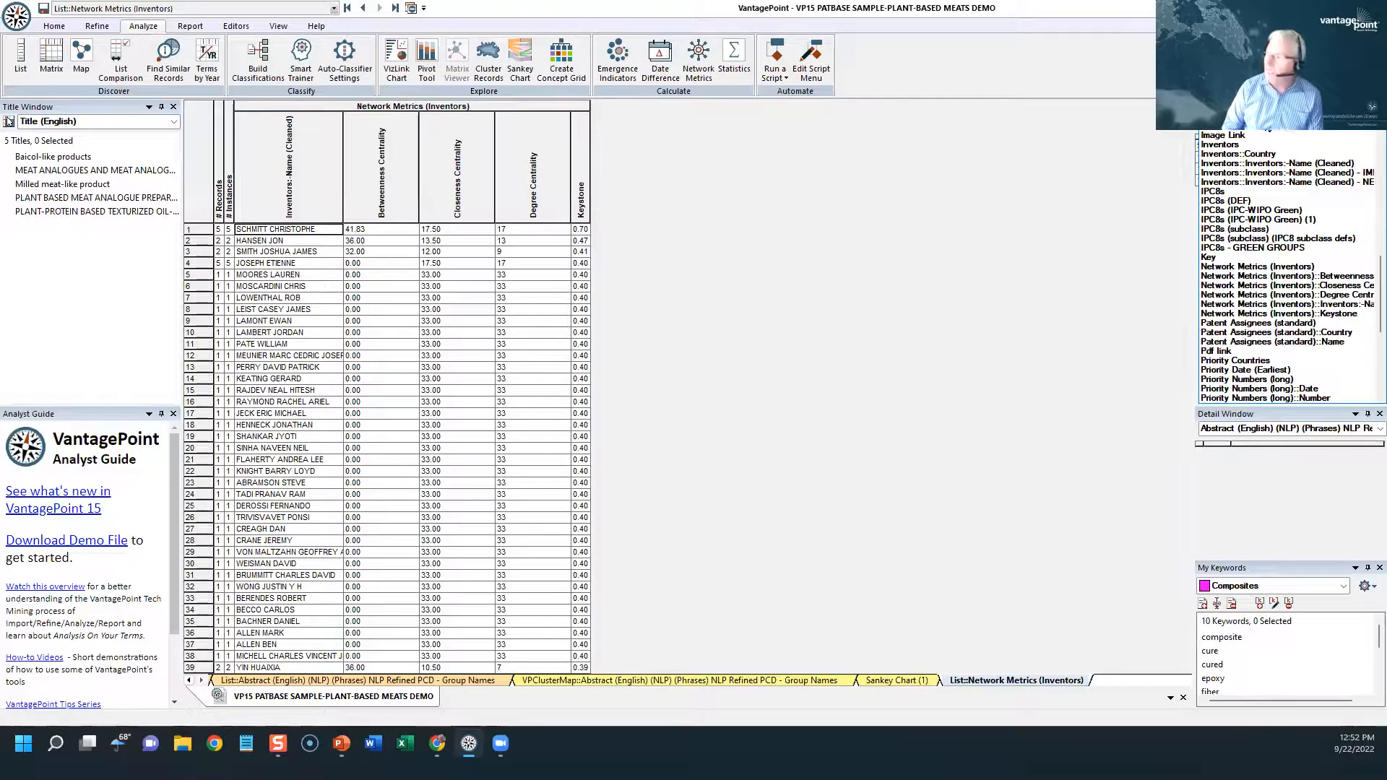
{"action": "scroll", "coordinate": [1271, 267], "scroll_direction": "up", "scroll_amount": 15}
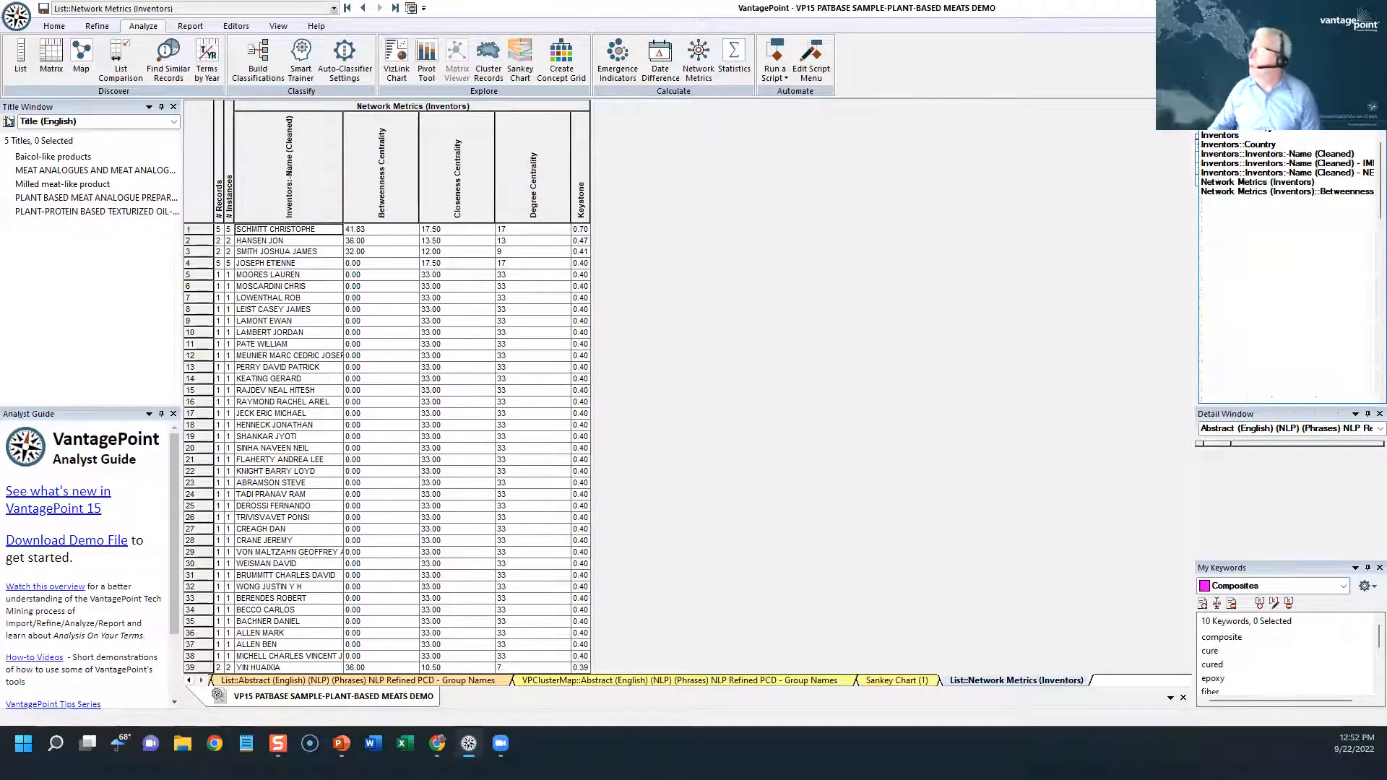
{"action": "left_click", "coordinate": [1248, 156]}
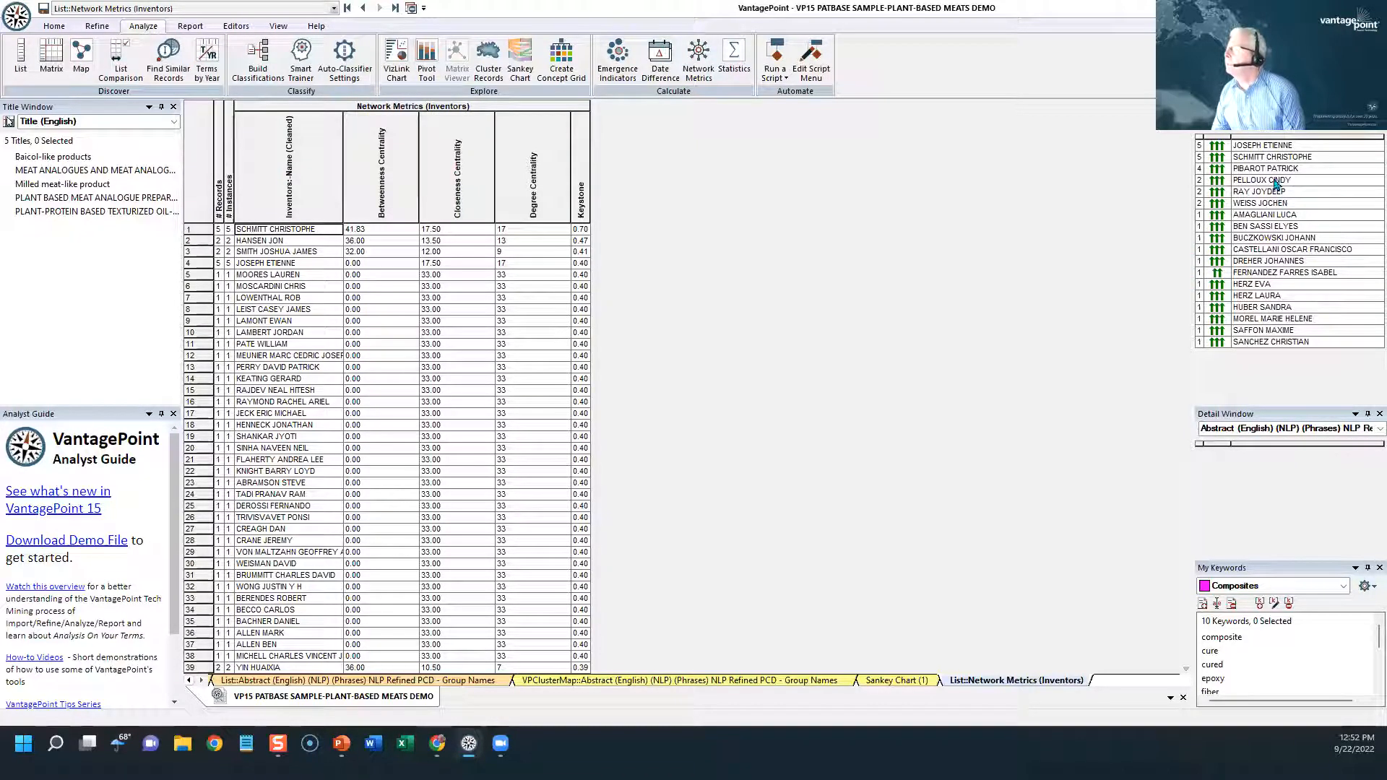
{"action": "right_click", "coordinate": [1290, 145]}
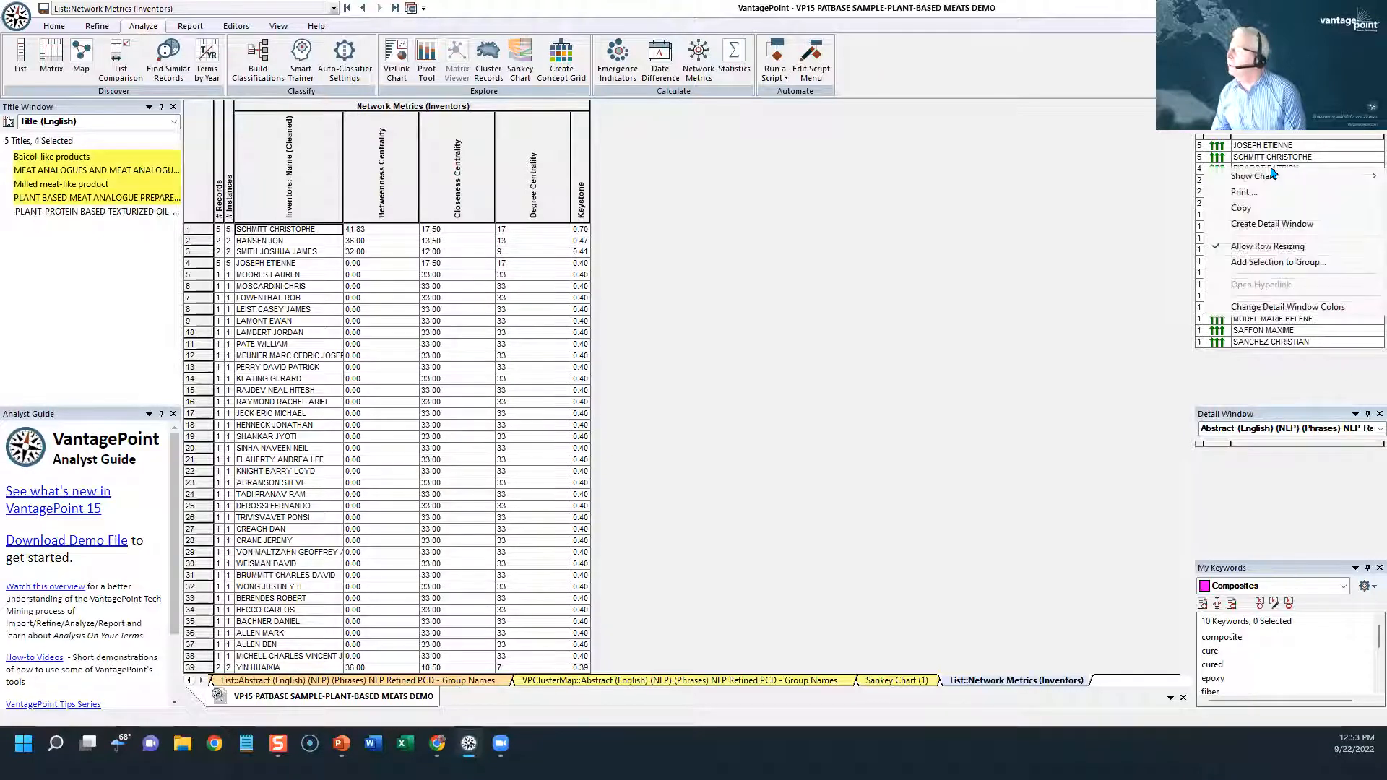
{"action": "key", "text": "Escape"}
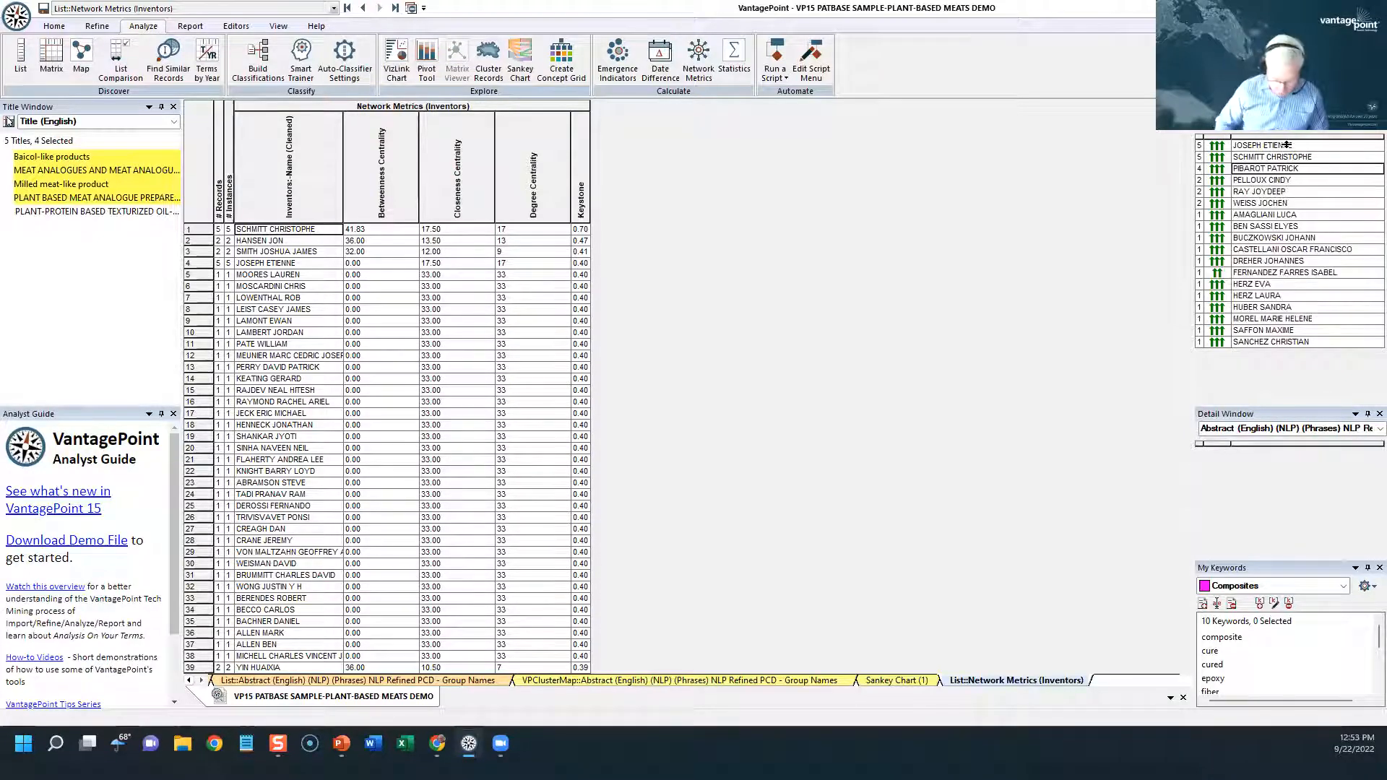
Enlarge the text of the co-inventor detail window and widen the detail panels so the full names fit
{"action": "scroll", "coordinate": [1289, 159], "scroll_direction": "down", "scroll_amount": 2}
{"action": "scroll", "coordinate": [1289, 160], "scroll_direction": "up", "scroll_amount": 3}
{"action": "scroll", "coordinate": [1289, 160], "scroll_direction": "up", "scroll_amount": 2}
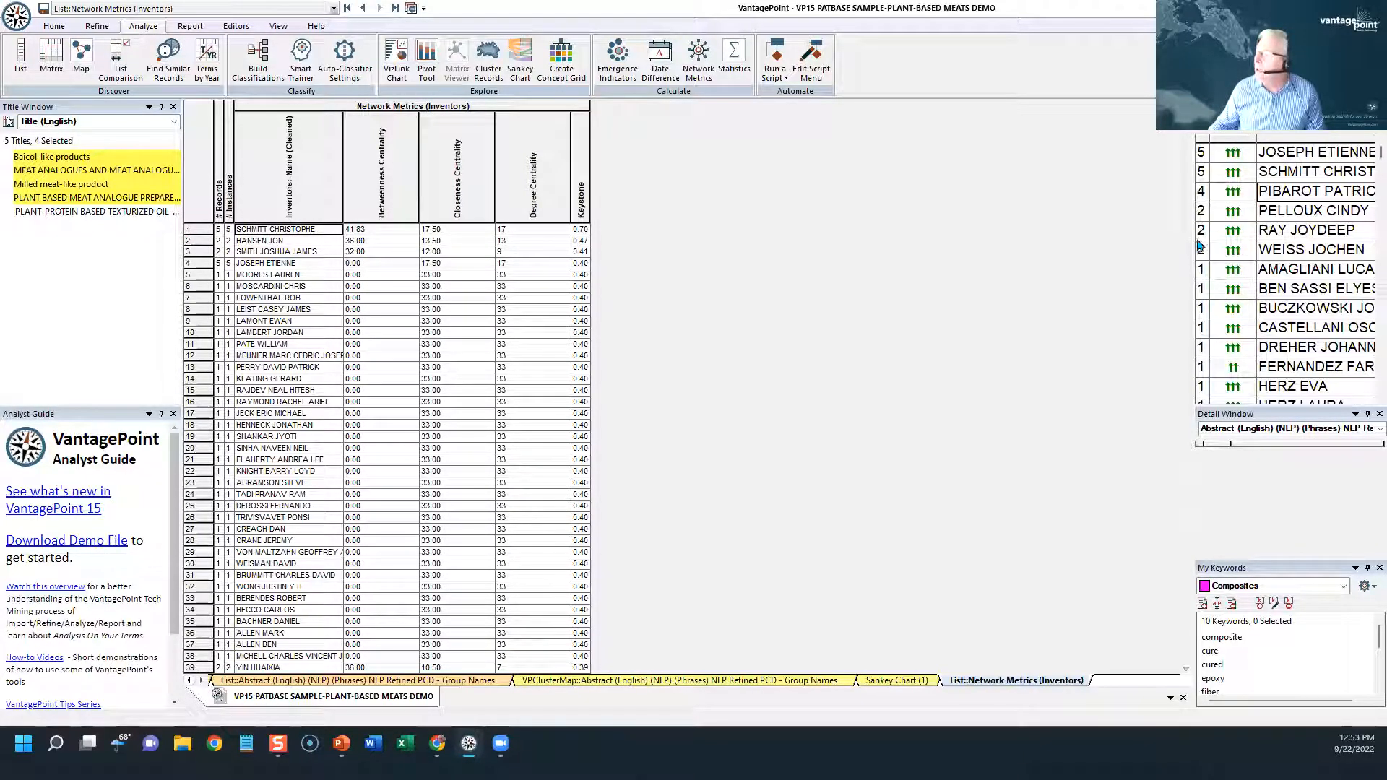
{"action": "left_click_drag", "start_coordinate": [1192, 238], "coordinate": [1136, 235]}
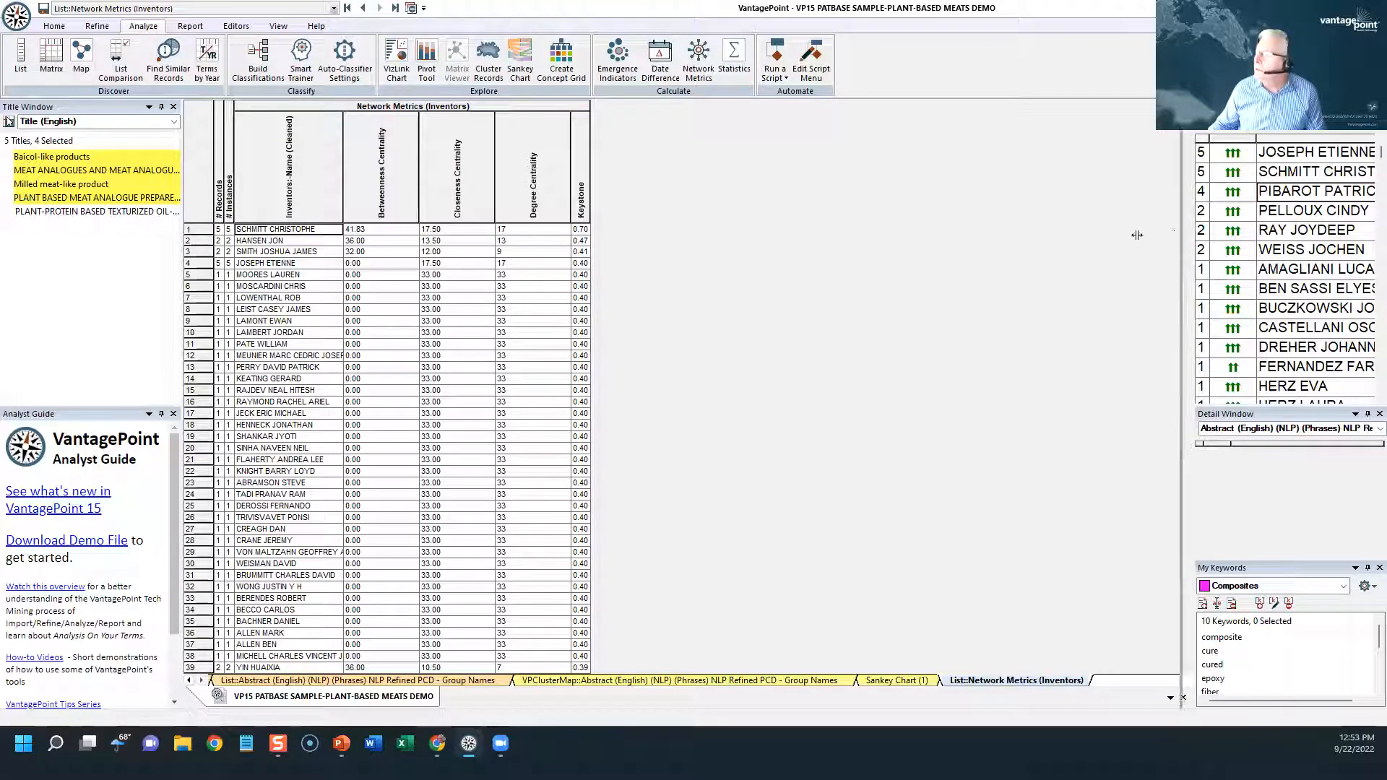
Enlarge the network metrics list and compare the records and co-inventors of the first and fifth ranked inventors
{"action": "left_click", "coordinate": [370, 380]}
{"action": "scroll", "coordinate": [370, 387], "scroll_direction": "up", "scroll_amount": 5}
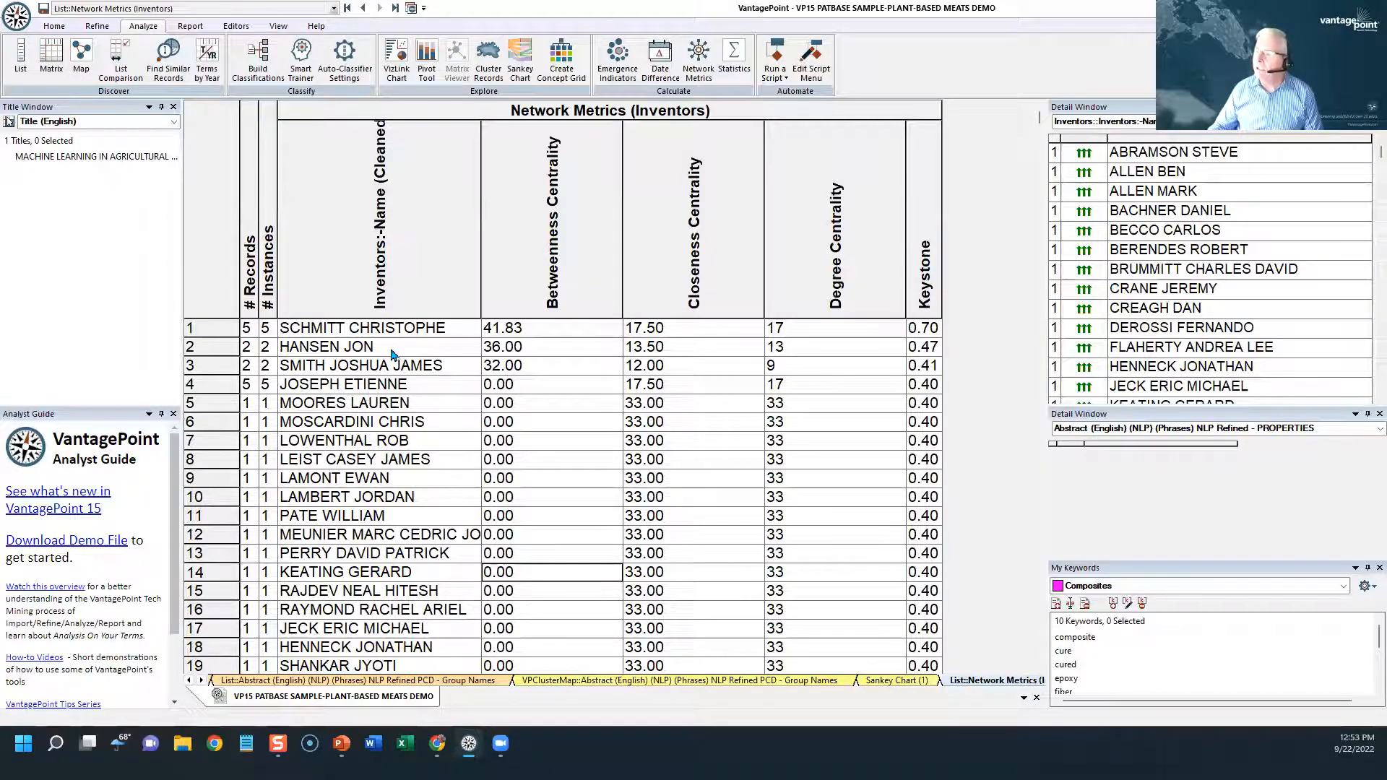
{"action": "left_click", "coordinate": [350, 330]}
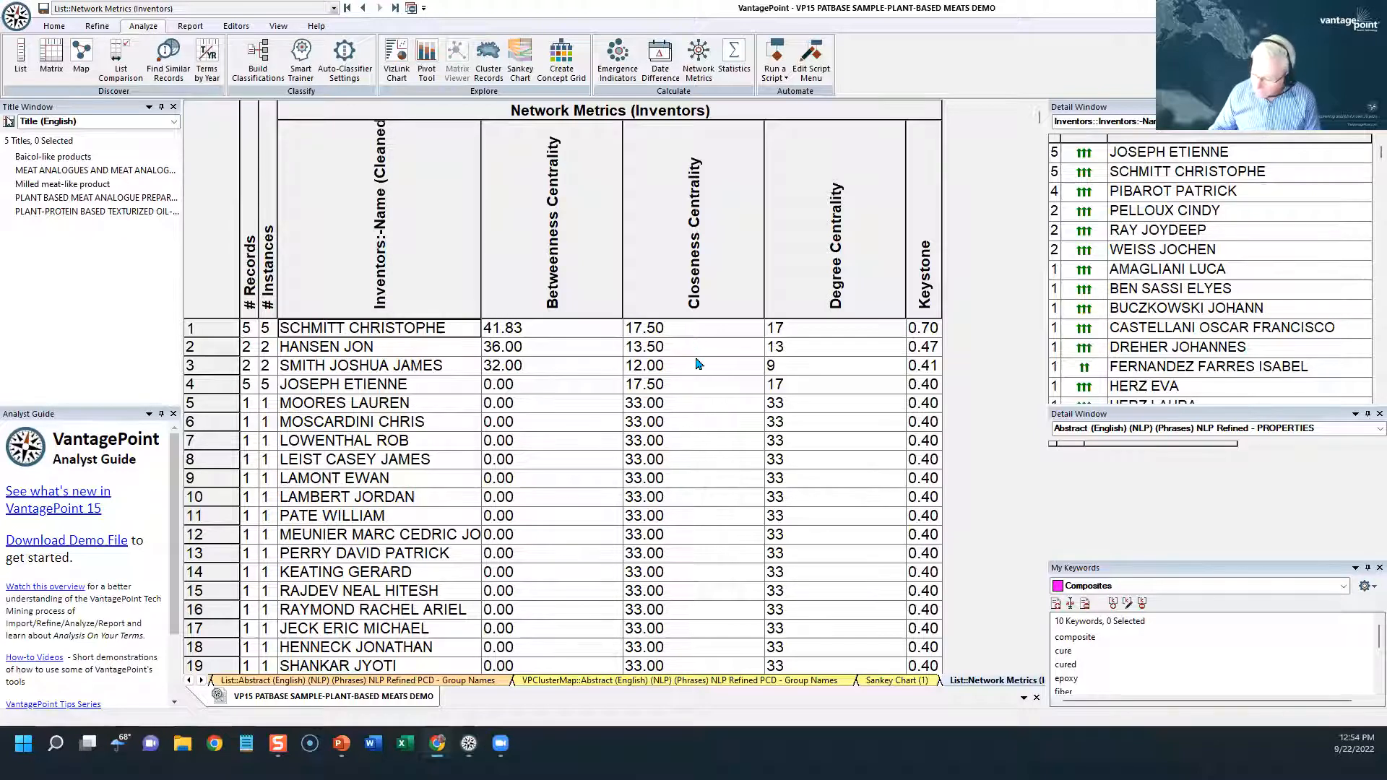
{"action": "left_click", "coordinate": [684, 403]}
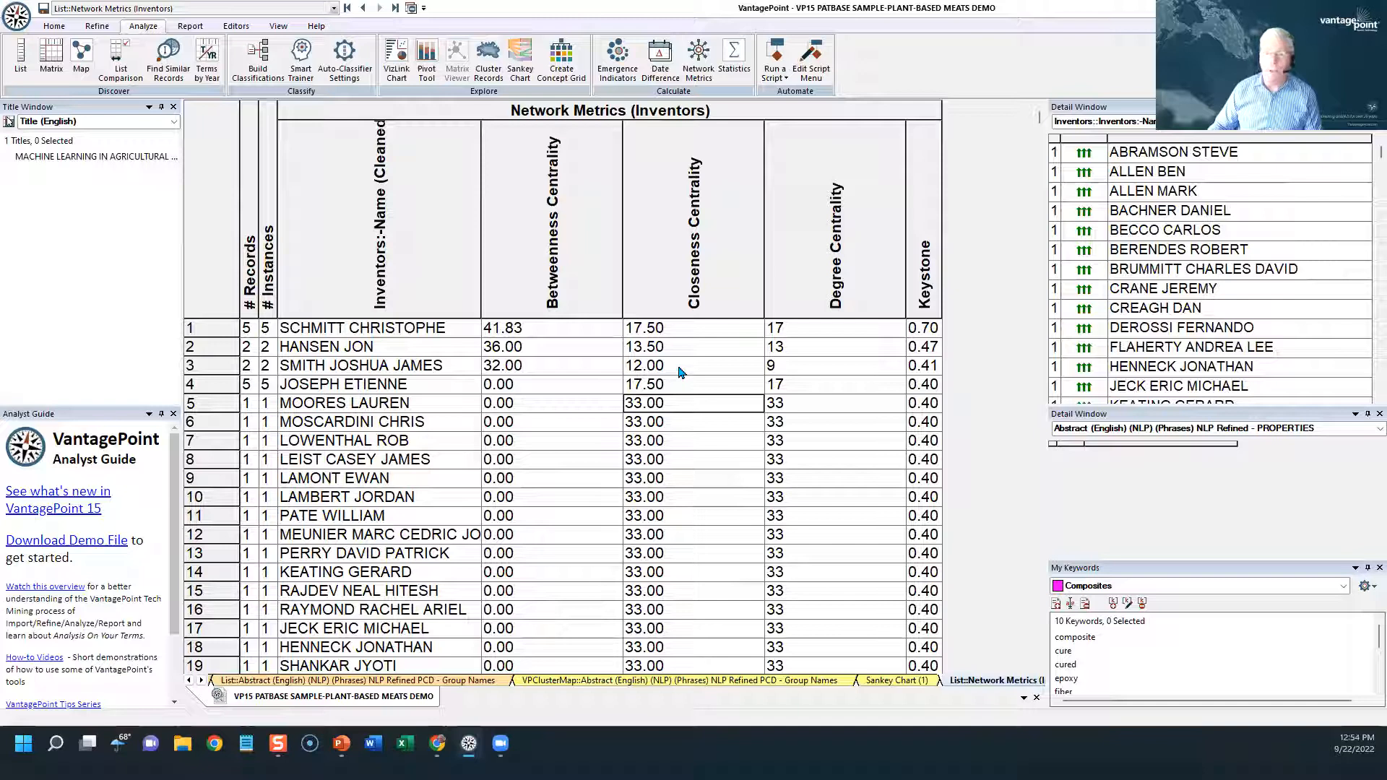
{"action": "key", "text": "alt+Tab"}
{"action": "left_click", "coordinate": [358, 567]}
{"action": "left_click", "coordinate": [358, 566]}
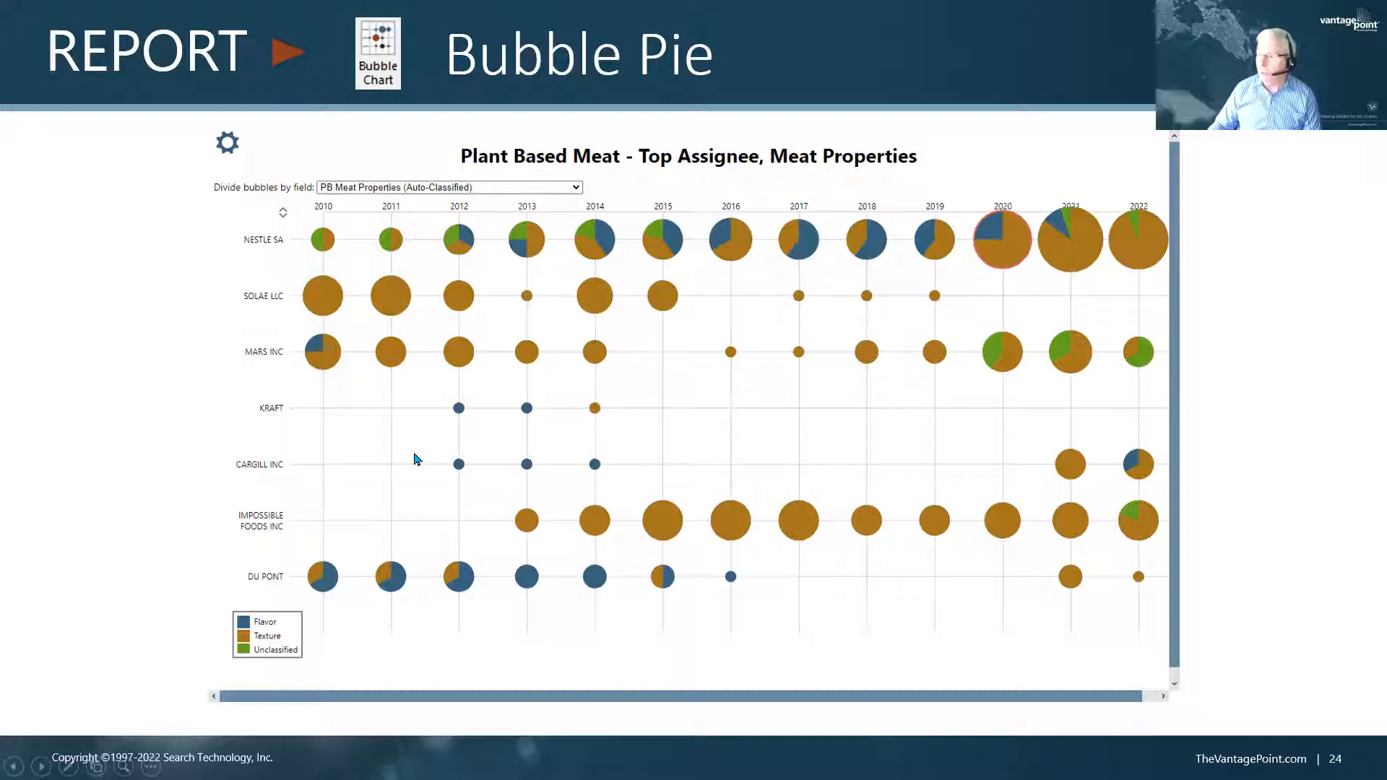
{"action": "left_click", "coordinate": [448, 480]}
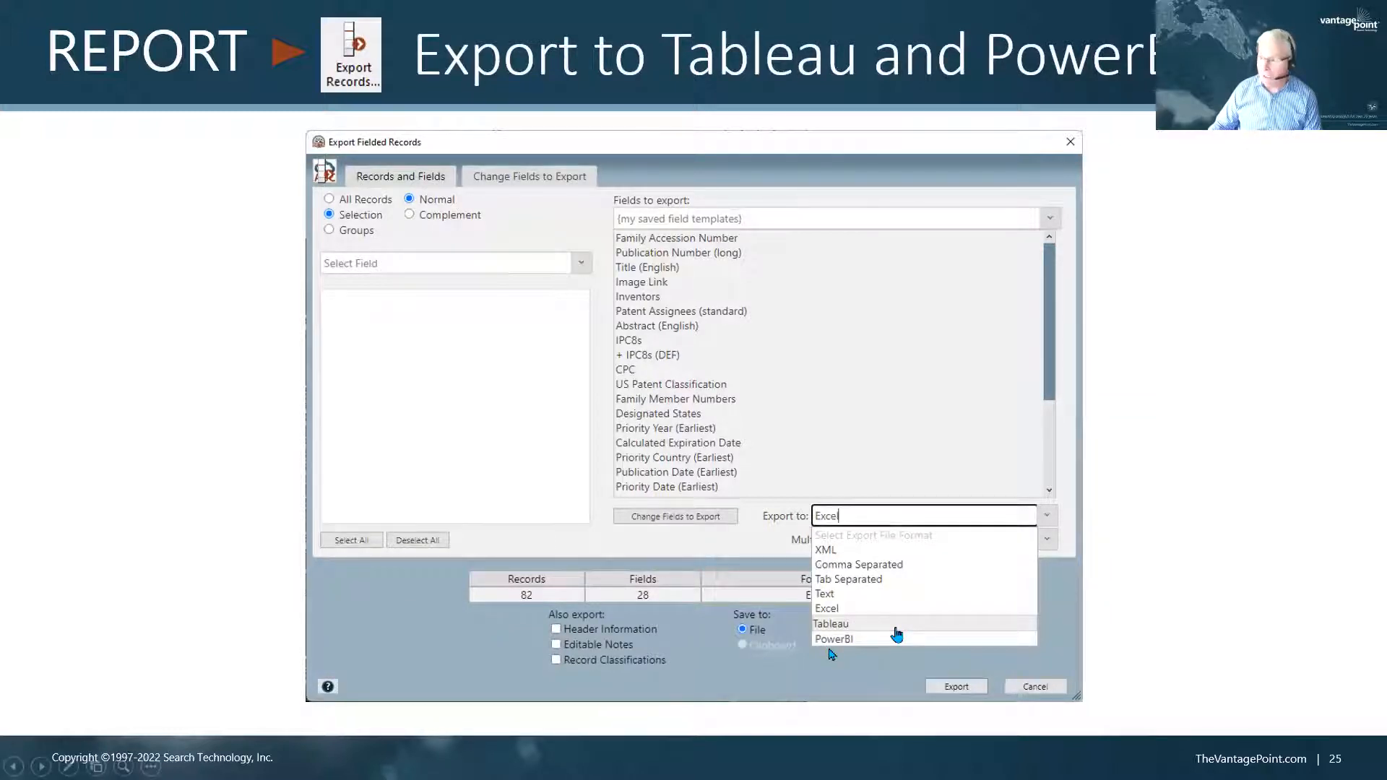
{"action": "left_click", "coordinate": [517, 449]}
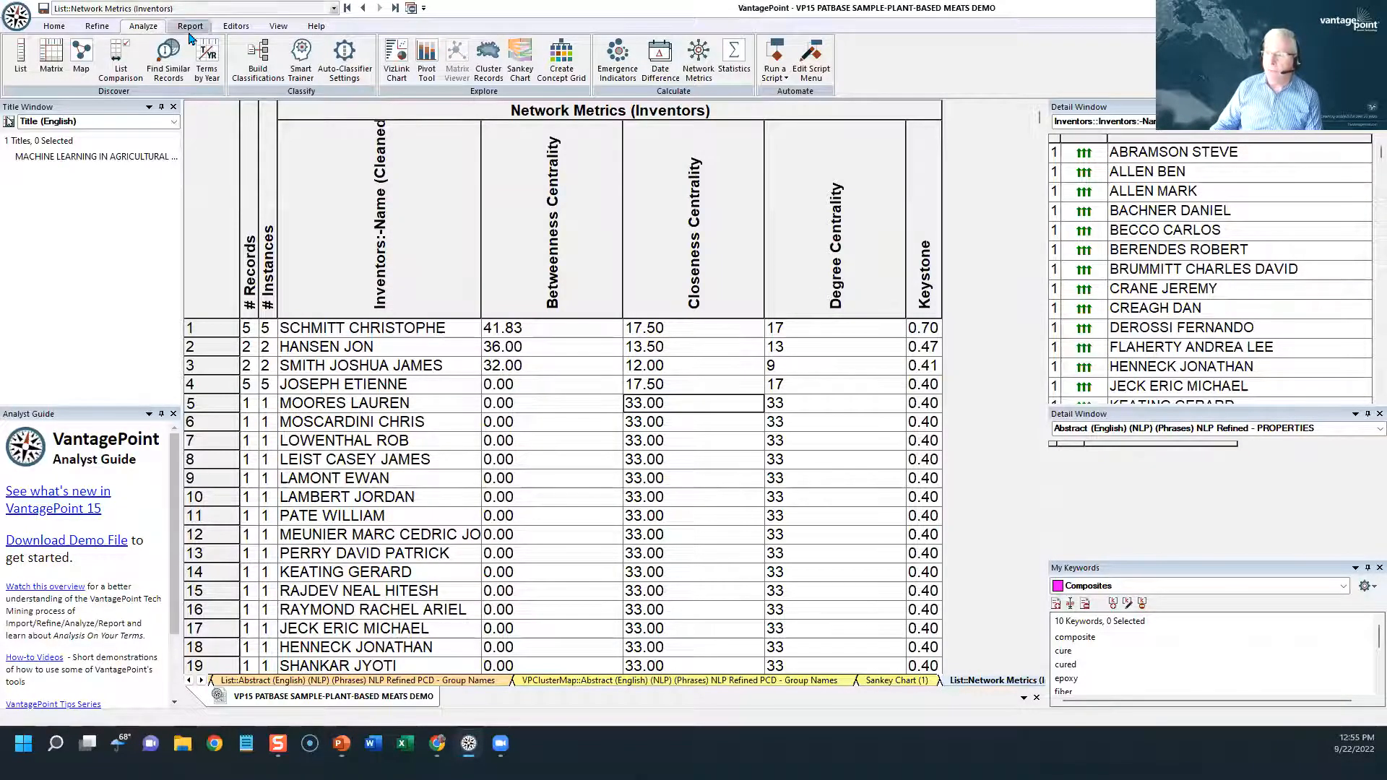
Create a pie chart from the Network Metrics (Inventors) list and dismiss the overlap notice
{"action": "left_click", "coordinate": [190, 26]}
{"action": "left_click", "coordinate": [83, 56]}
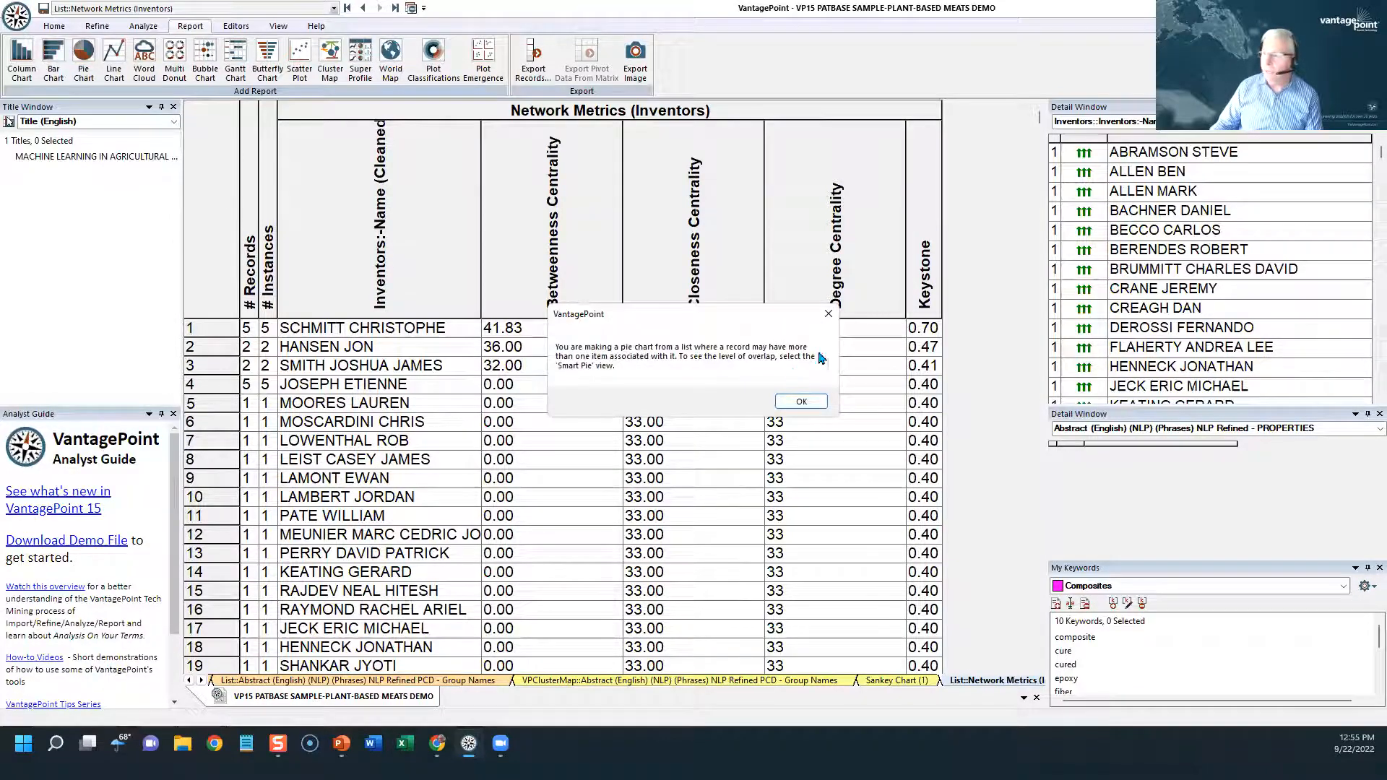
{"action": "left_click", "coordinate": [827, 313]}
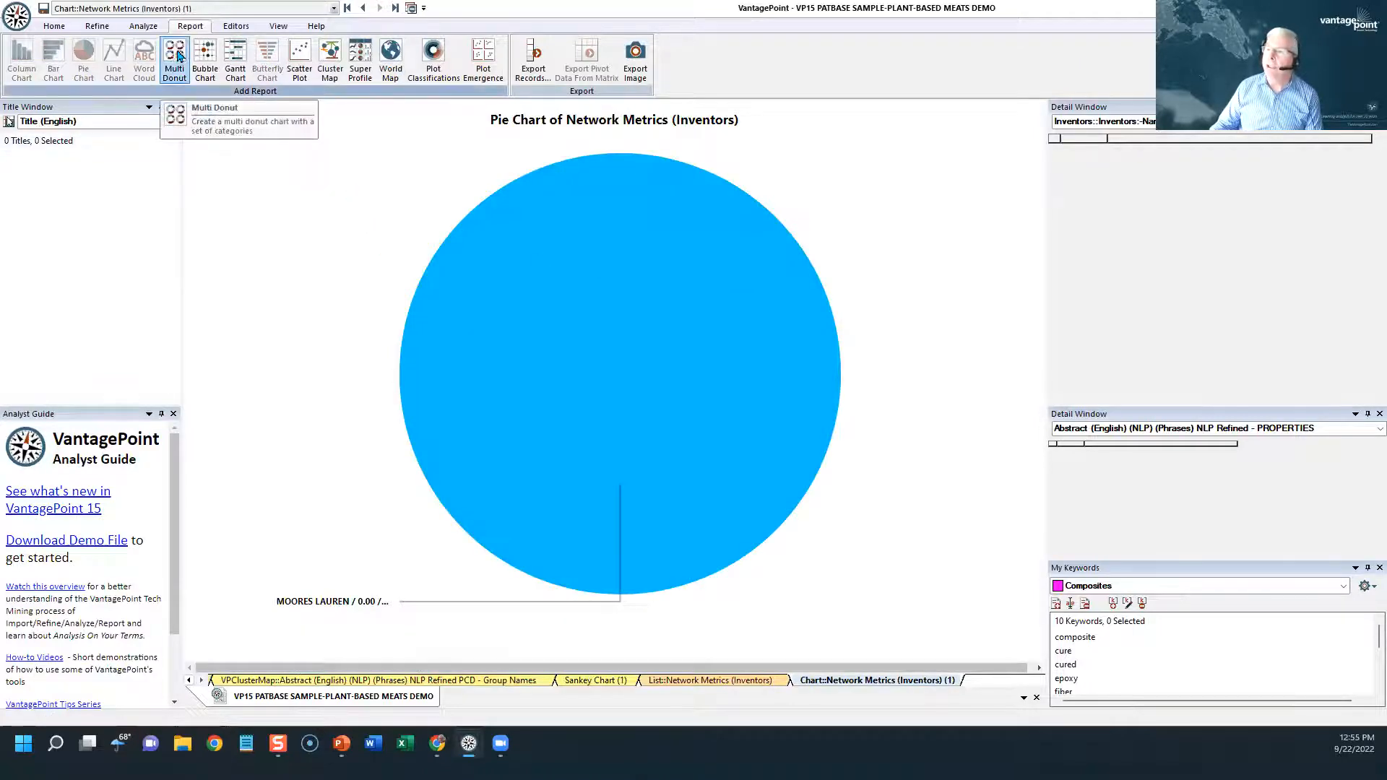
Create a bubble chart of Patent Assignees (standard)::Name (Cleaned) - TARGET COS against the 2011-2020 group of Priority Year (Earliest)
{"action": "left_click", "coordinate": [206, 59]}
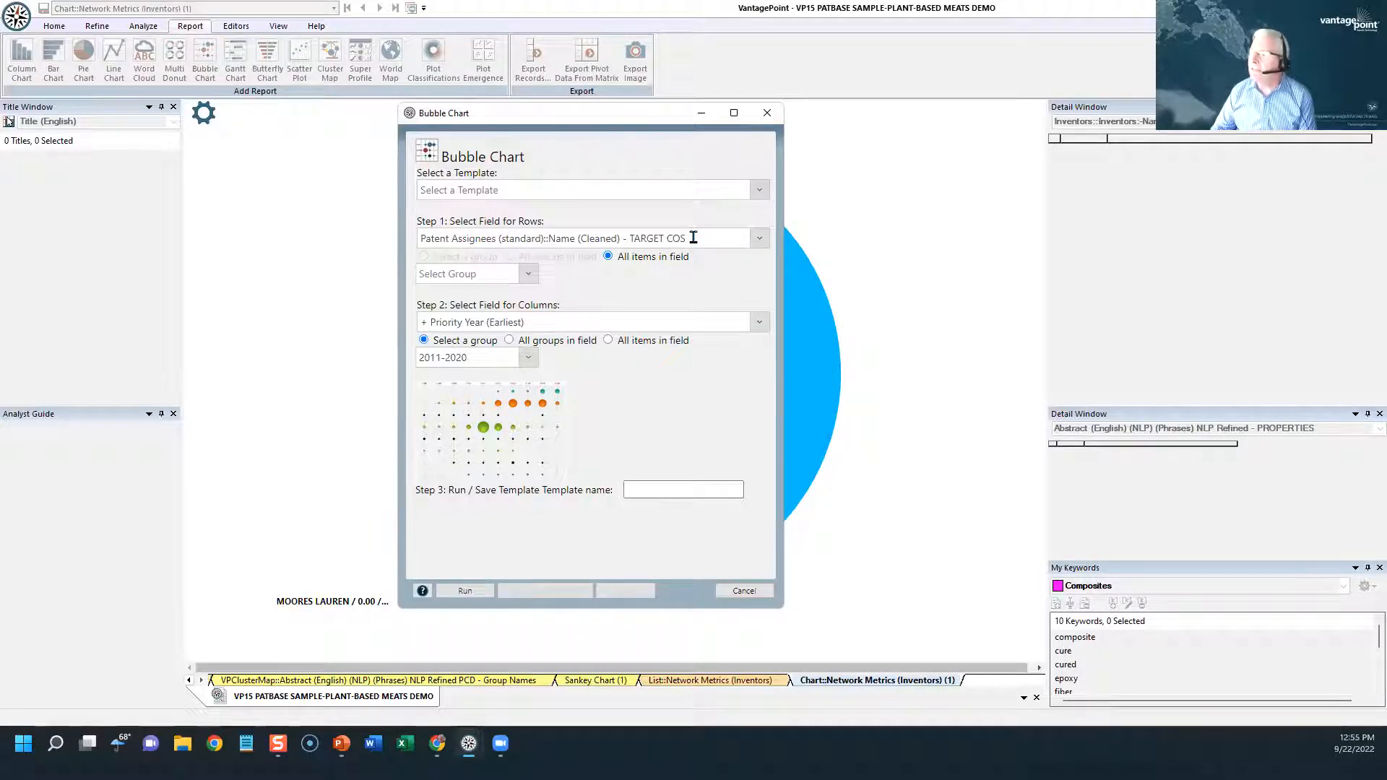
{"action": "left_click", "coordinate": [759, 241]}
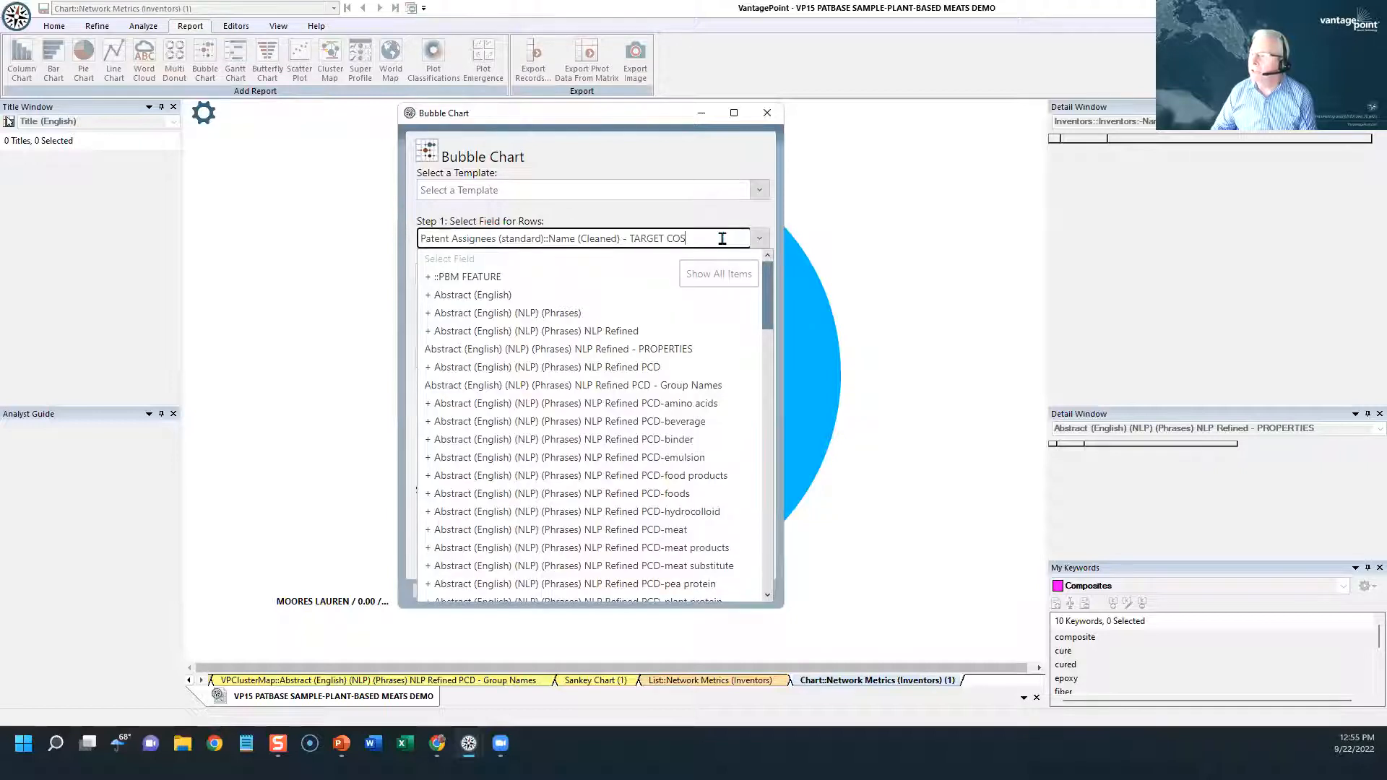
{"action": "left_click", "coordinate": [722, 238]}
{"action": "left_click", "coordinate": [876, 250]}
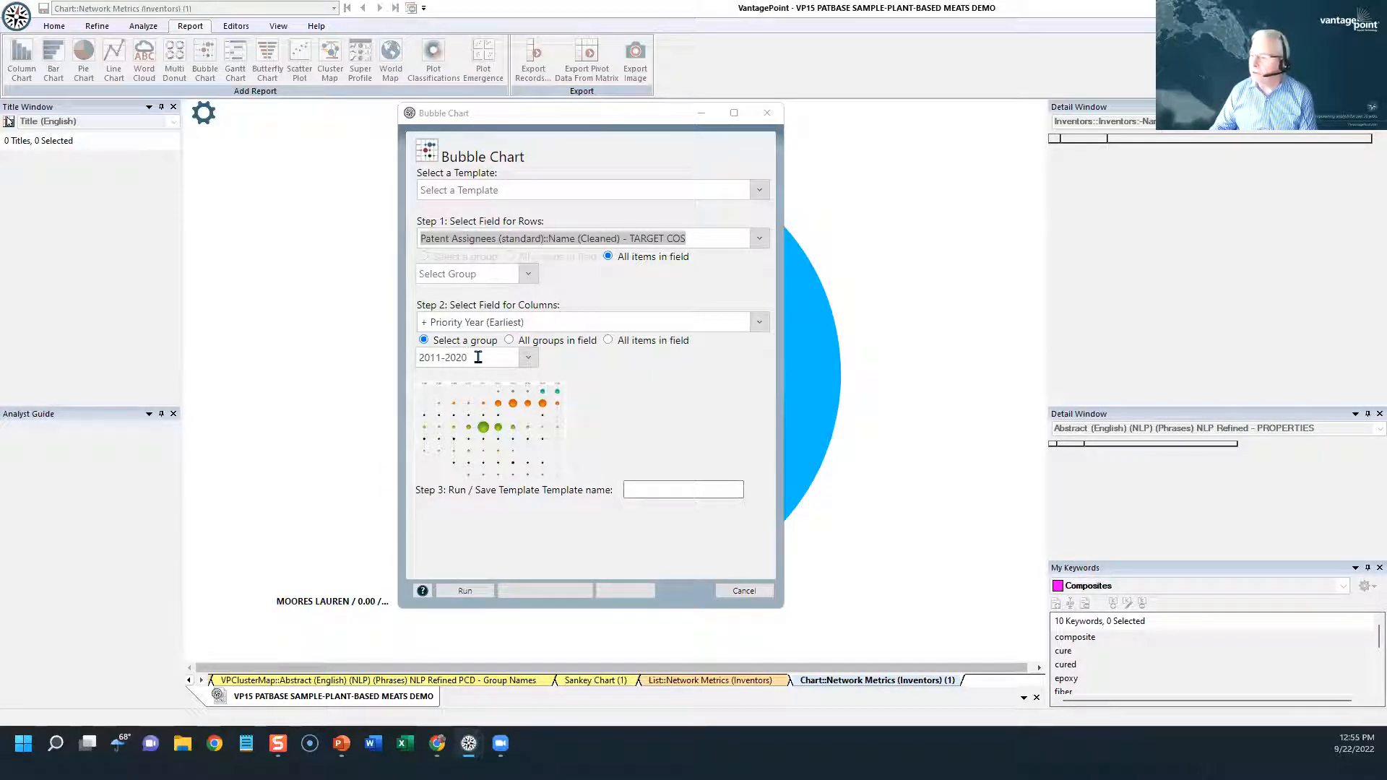
{"action": "left_click", "coordinate": [462, 590]}
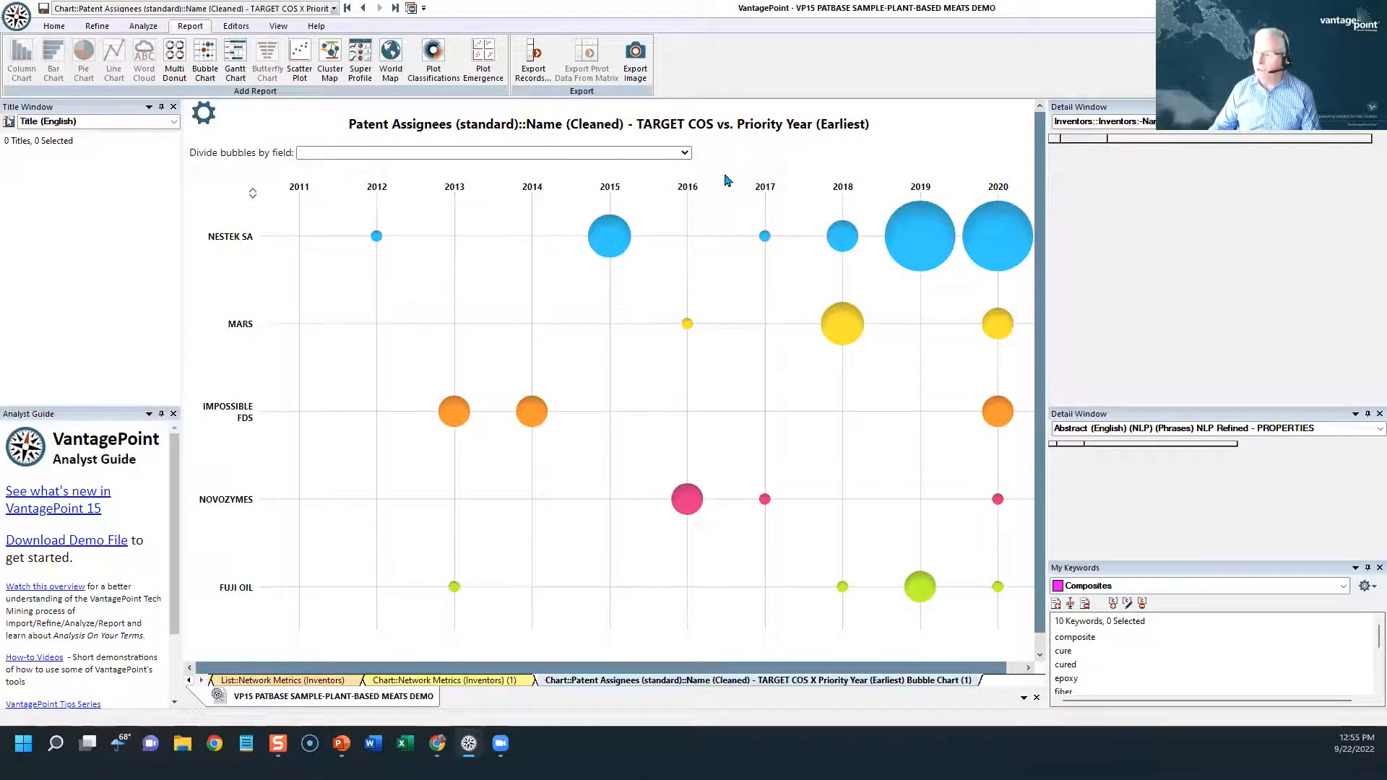
Divide the bubbles by IPC8s - GREEN GROUPS and move the legend away from the chart's division field
{"action": "left_click", "coordinate": [683, 153]}
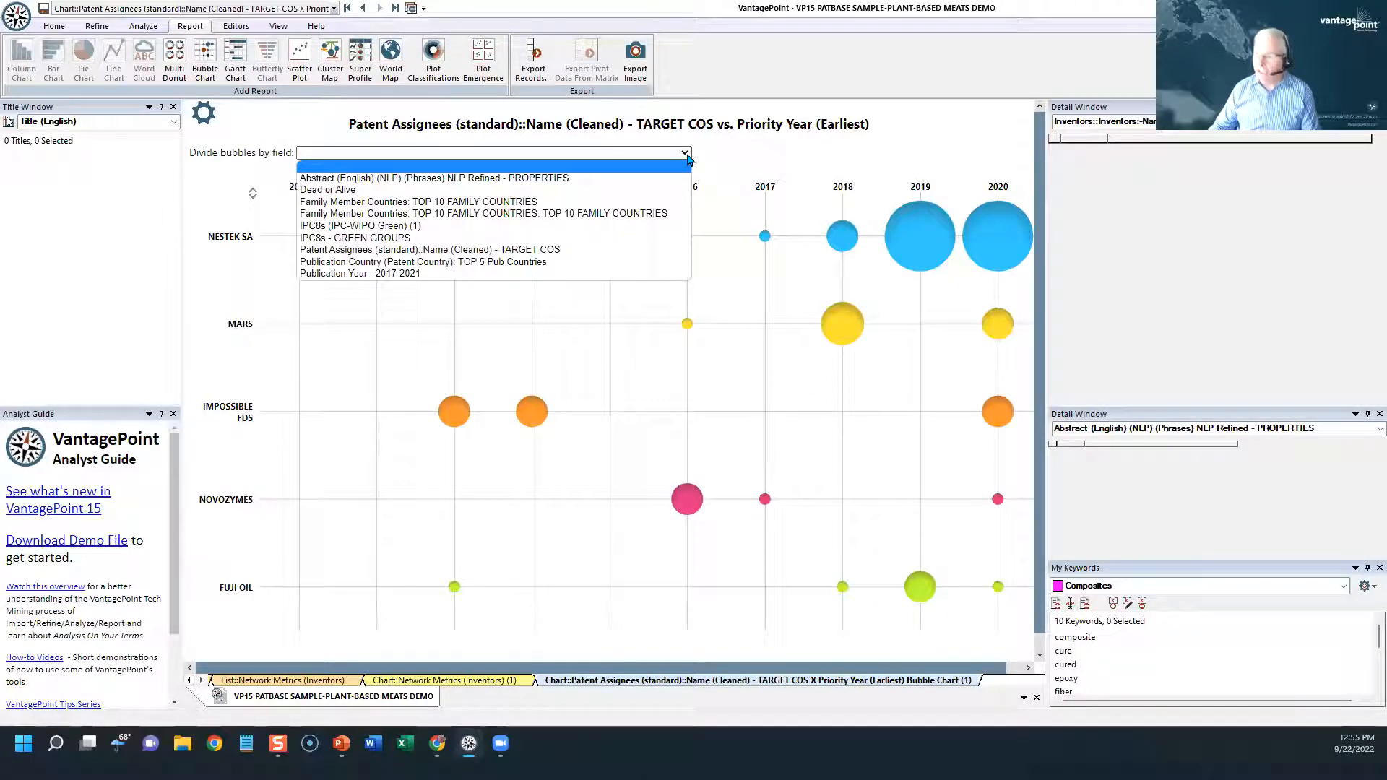
{"action": "left_click", "coordinate": [341, 238]}
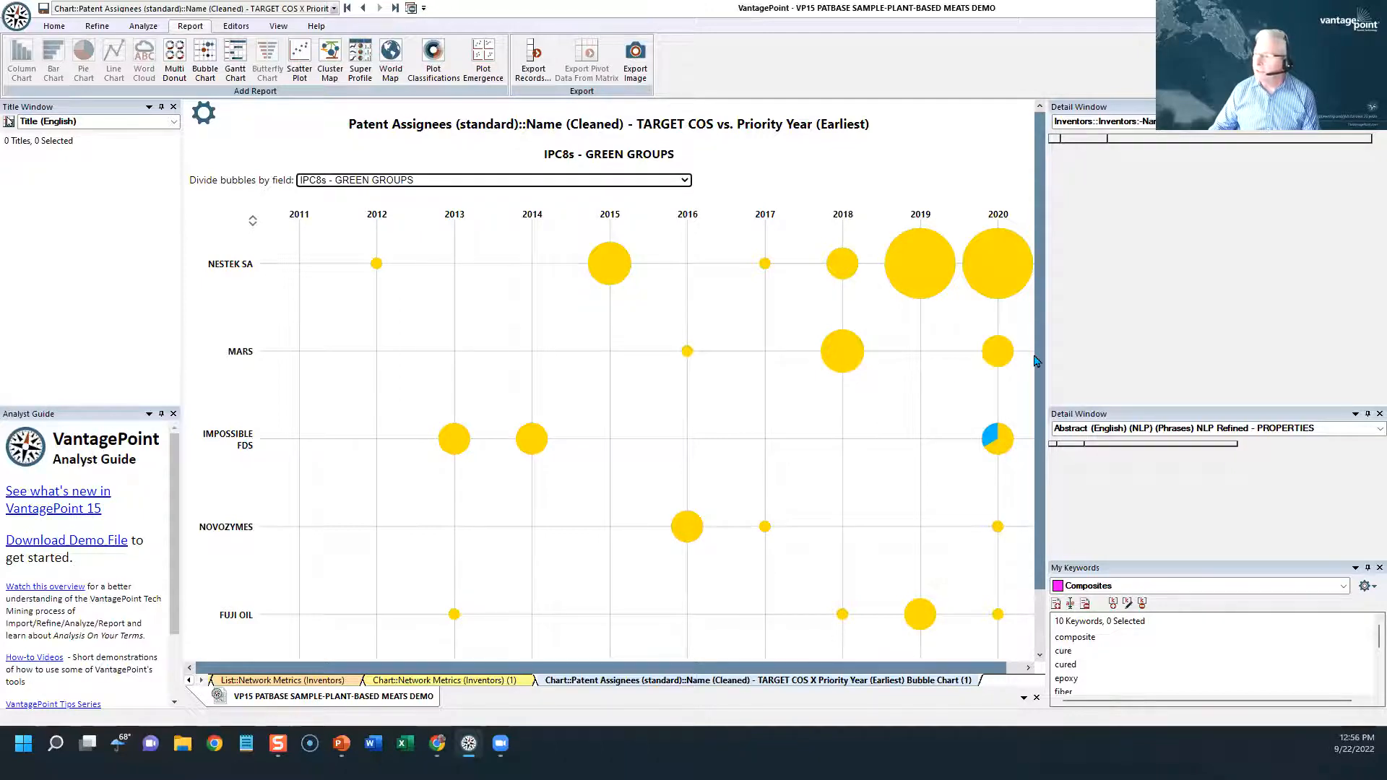
{"action": "scroll", "coordinate": [1036, 359], "scroll_direction": "down", "scroll_amount": 2}
{"action": "left_click_drag", "start_coordinate": [274, 608], "coordinate": [847, 148]}
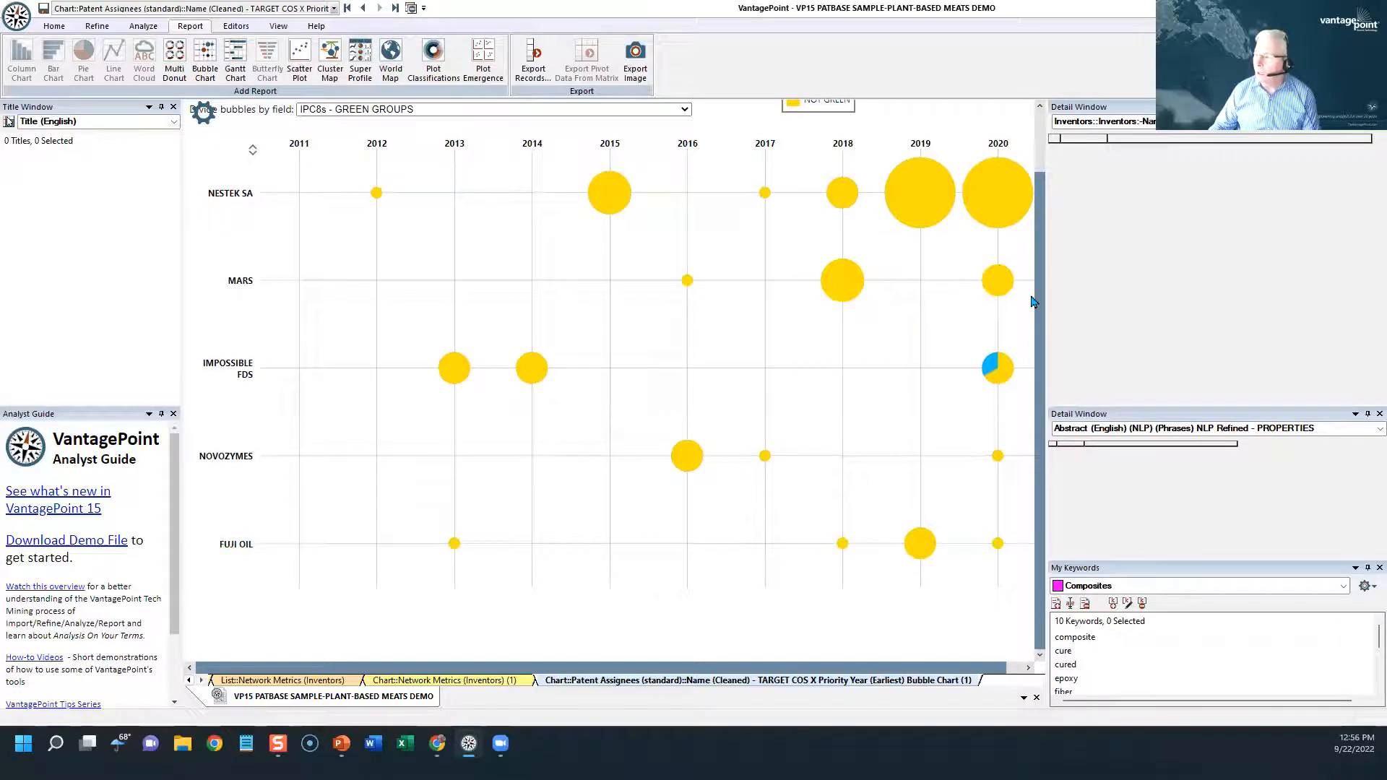
{"action": "scroll", "coordinate": [1031, 171], "scroll_direction": "up", "scroll_amount": 2}
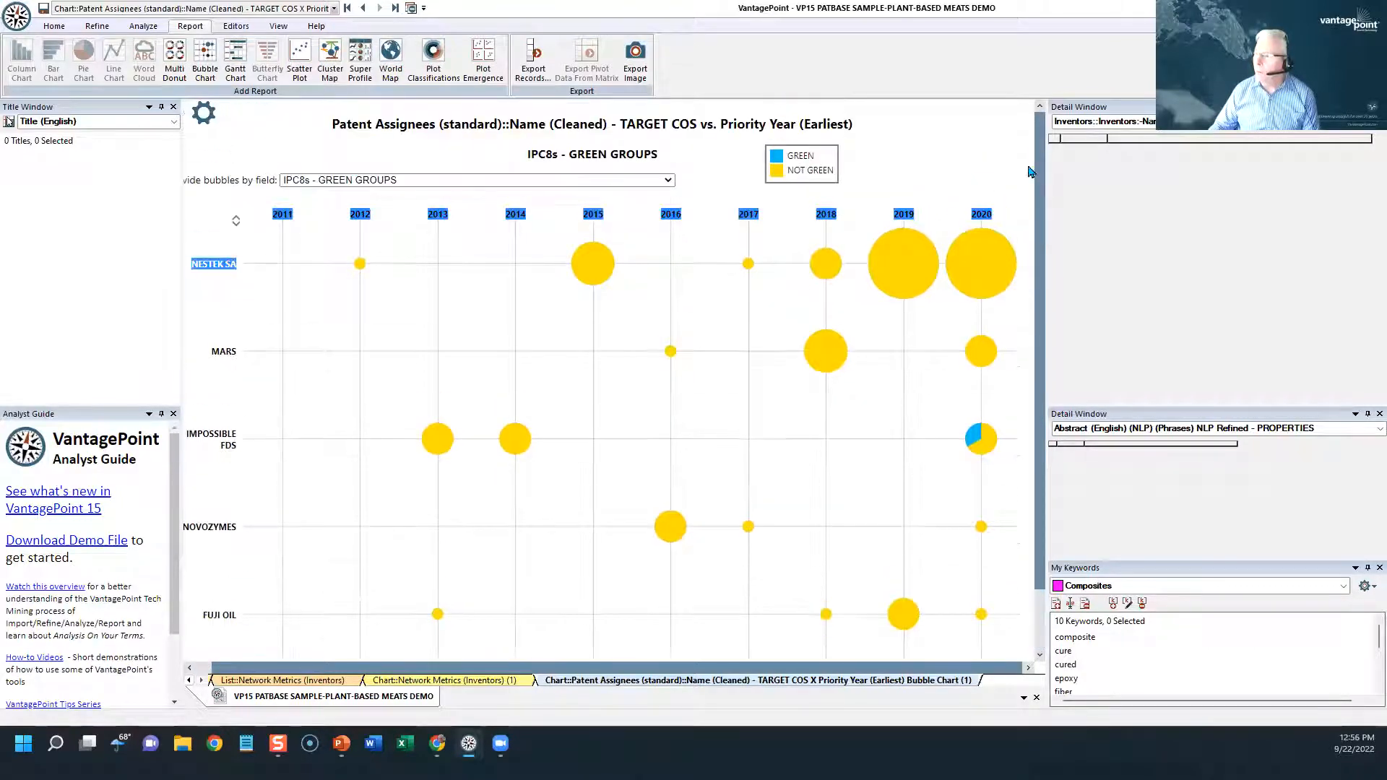
{"action": "left_click_drag", "start_coordinate": [840, 181], "coordinate": [902, 180]}
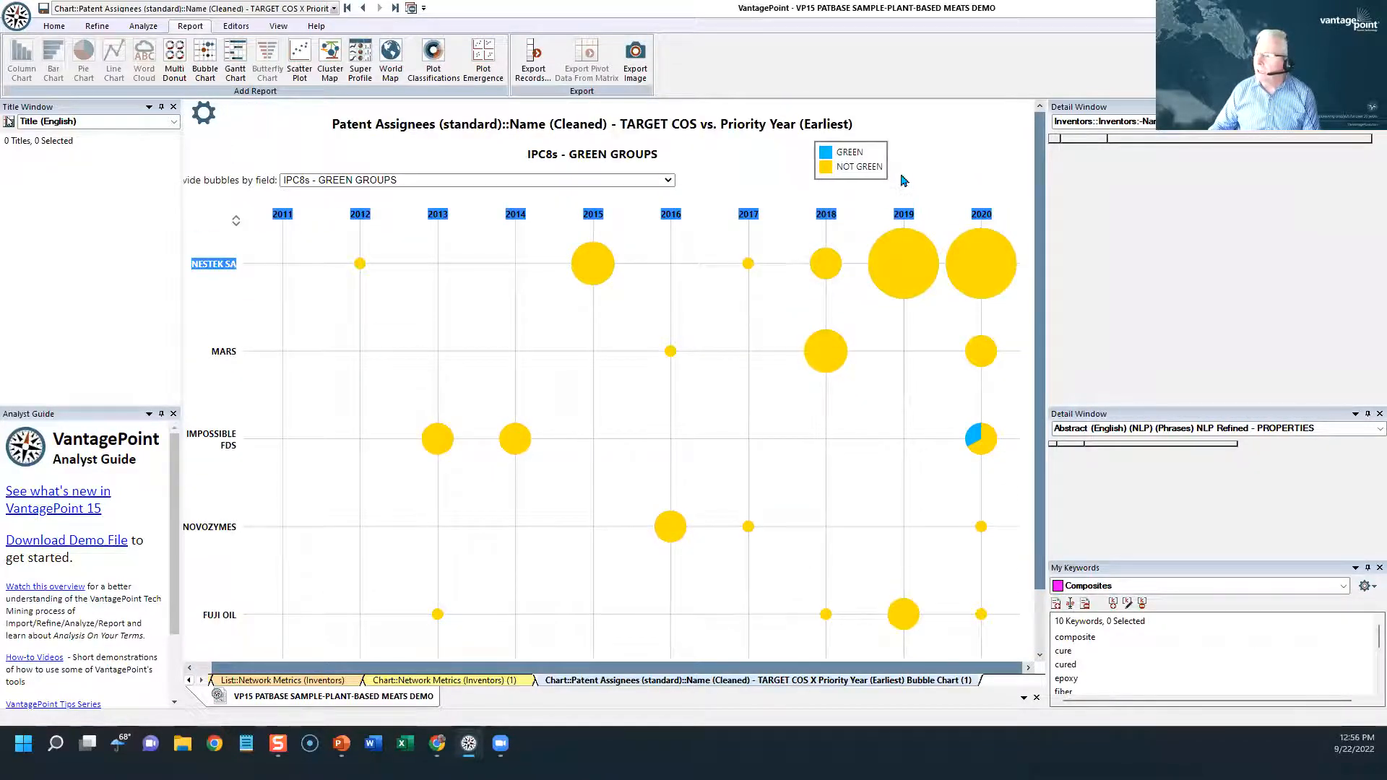
{"action": "left_click", "coordinate": [394, 349]}
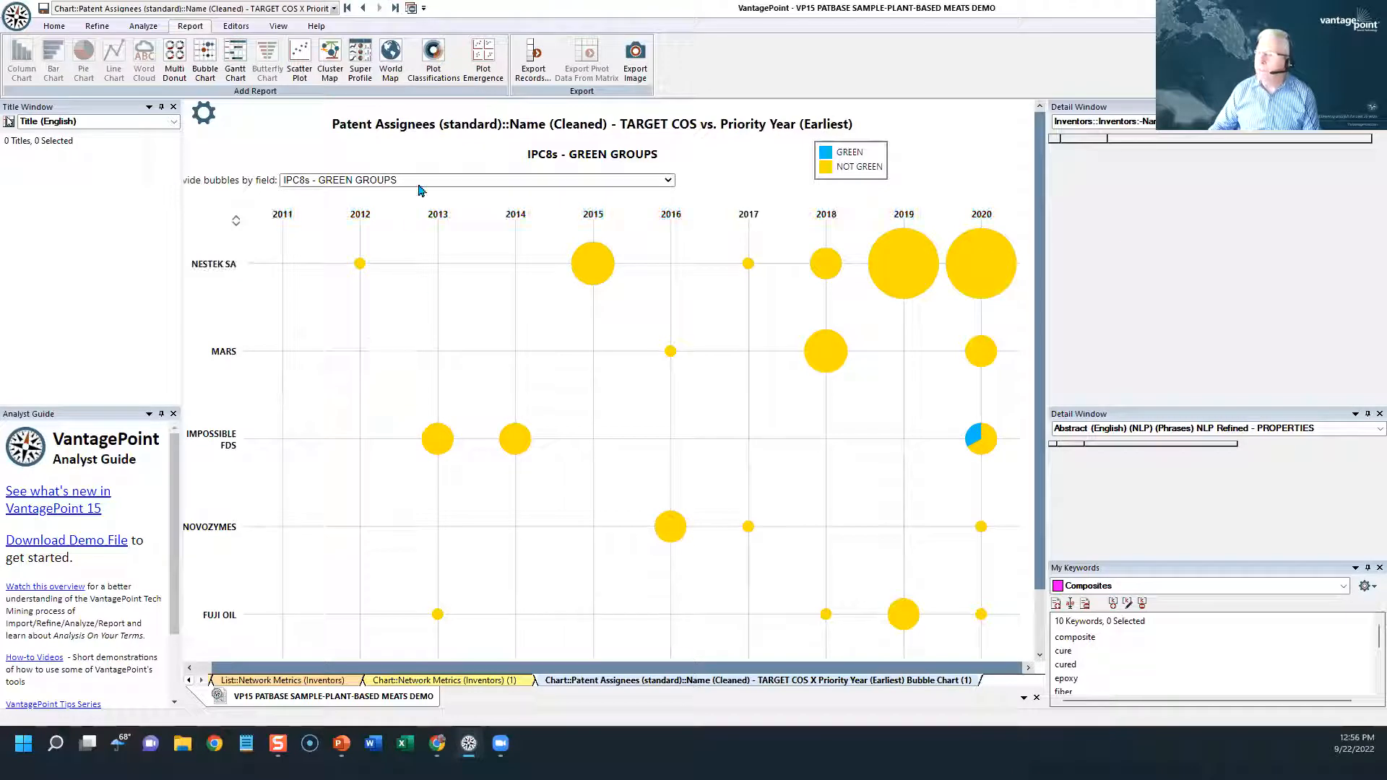
Divide the bubbles by Abstract (English) (NLP) (Phrases) NLP Refined - PROPERTIES and move the legend clear of the year labels
{"action": "left_click", "coordinate": [418, 185]}
{"action": "left_click", "coordinate": [410, 204]}
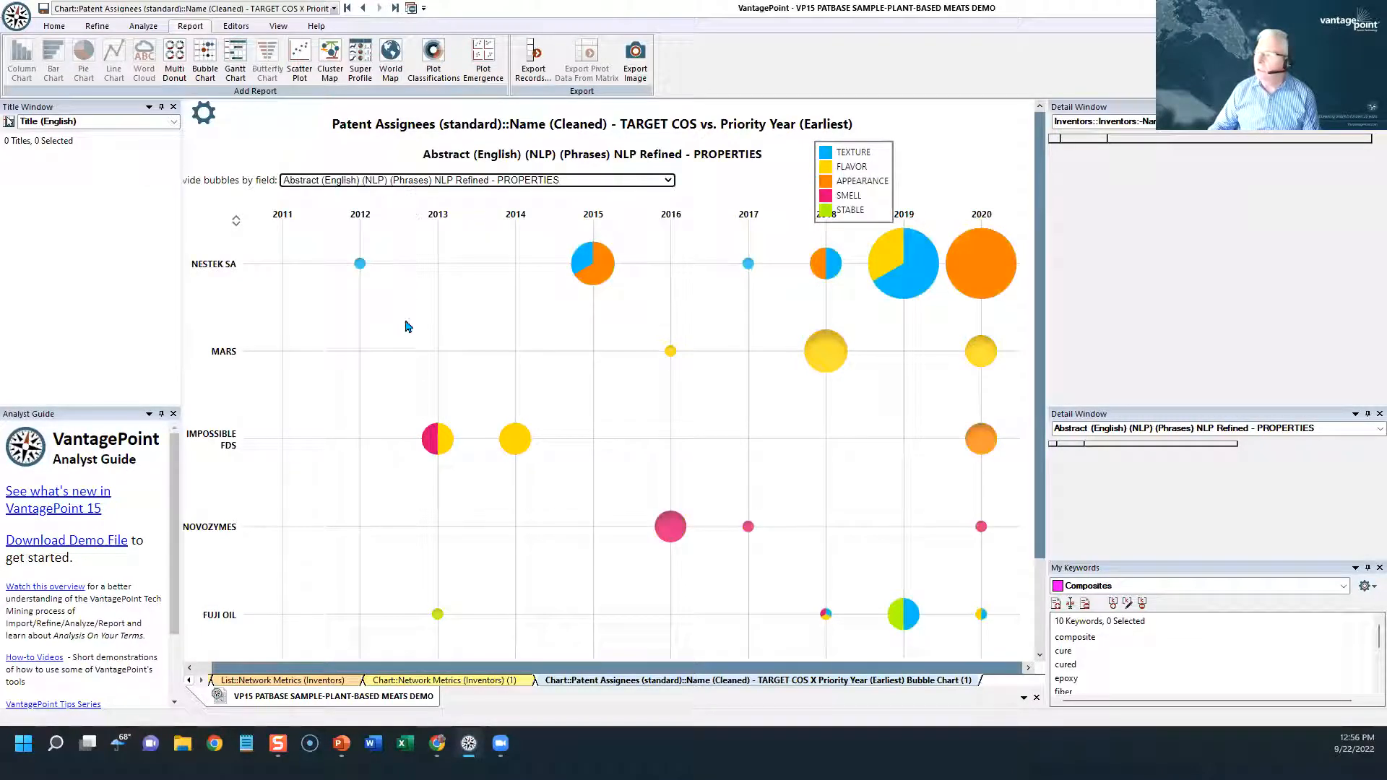
{"action": "left_click_drag", "start_coordinate": [885, 163], "coordinate": [976, 119]}
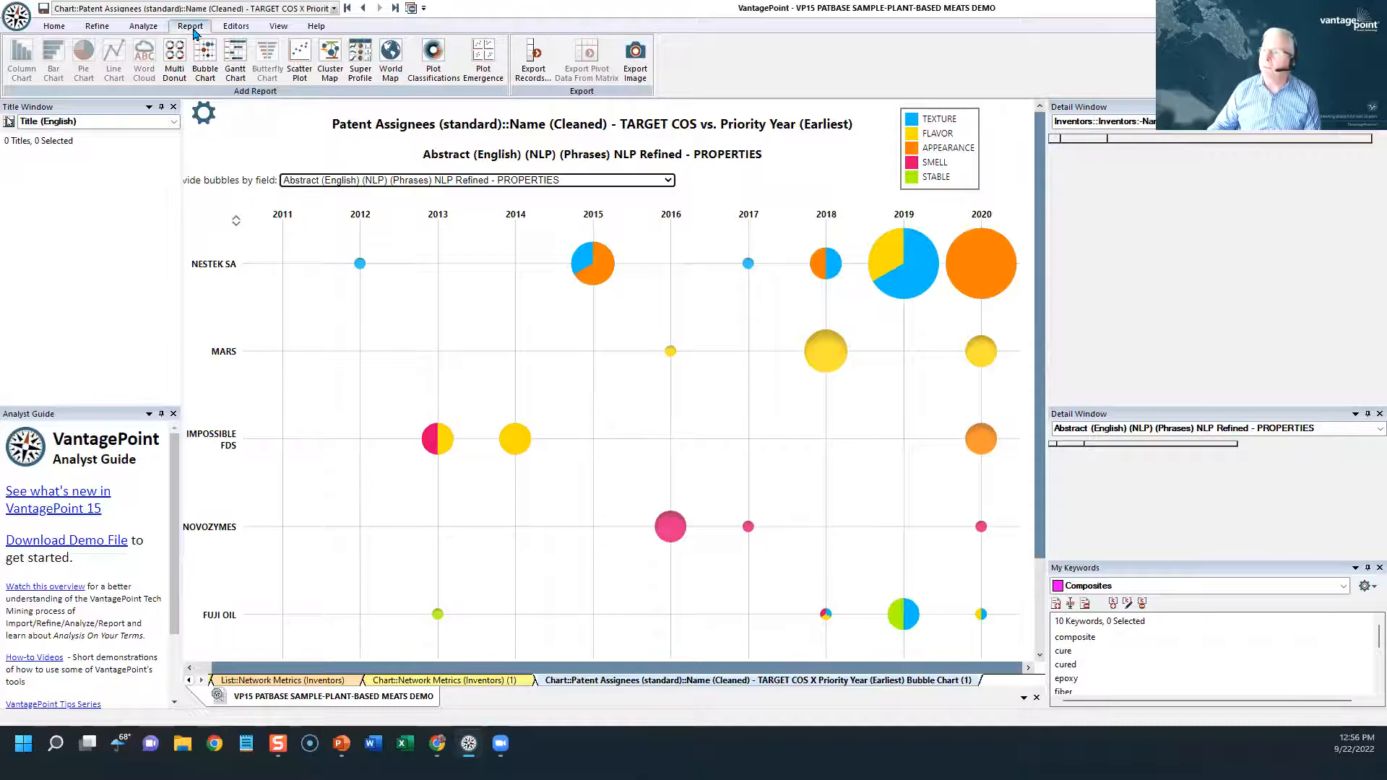
Review the file formats offered for exporting fielded records, and close the export settings without exporting
{"action": "left_click", "coordinate": [517, 66]}
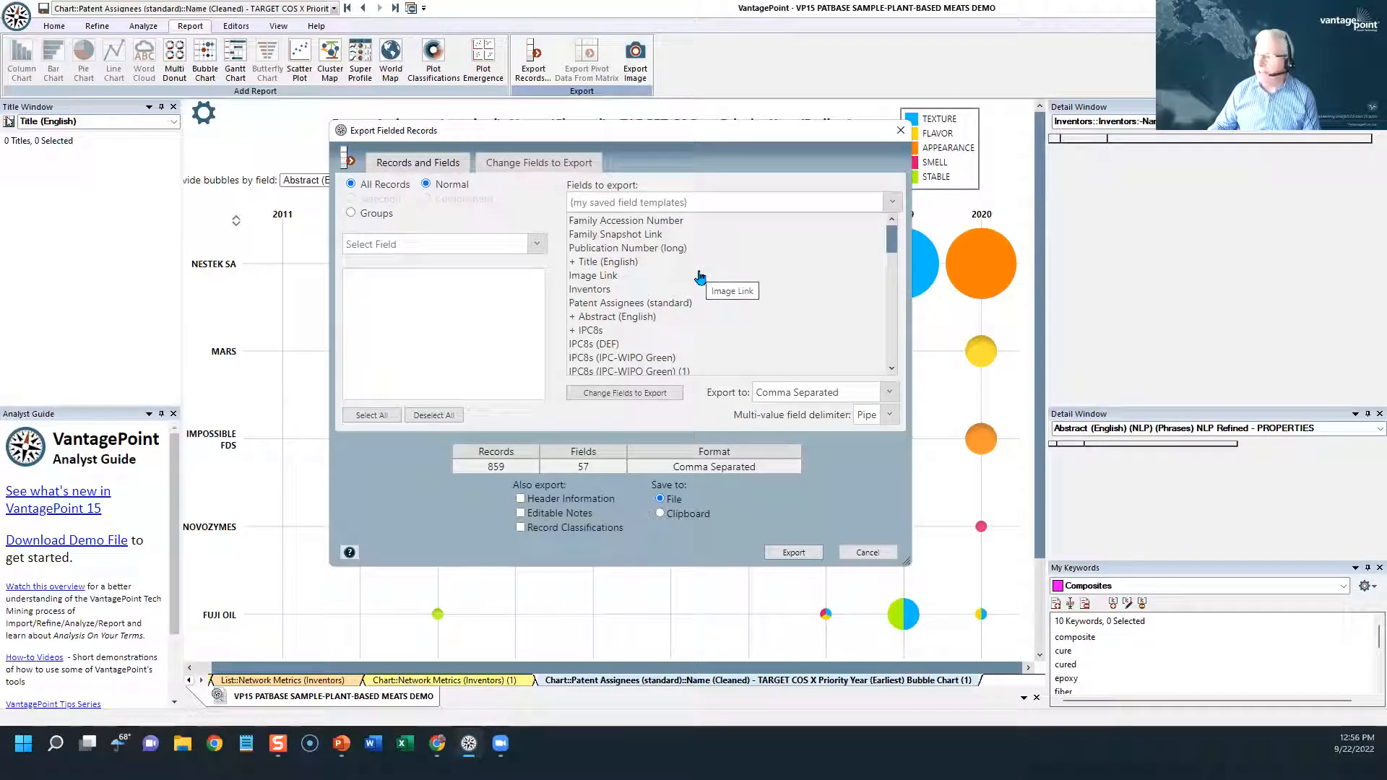
{"action": "left_click", "coordinate": [889, 392]}
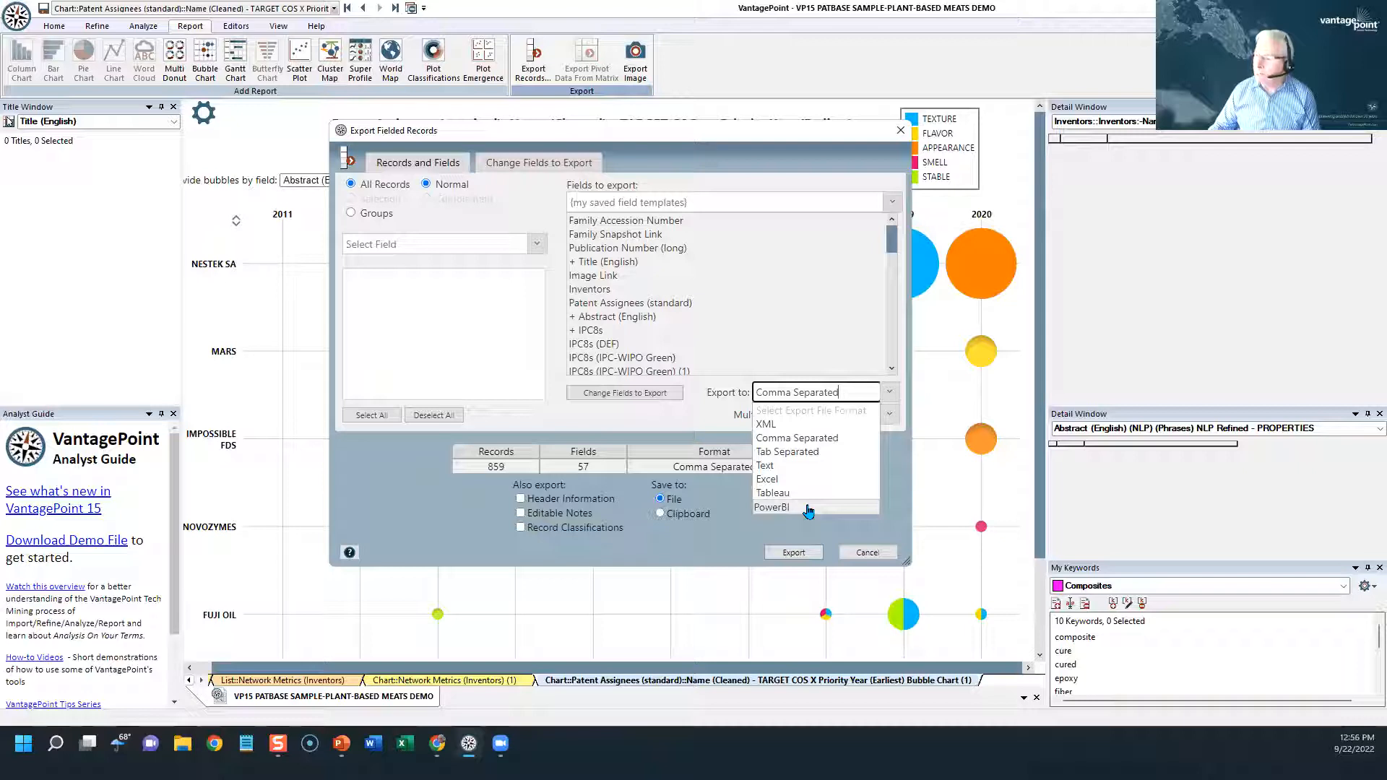
{"action": "left_click", "coordinate": [897, 133]}
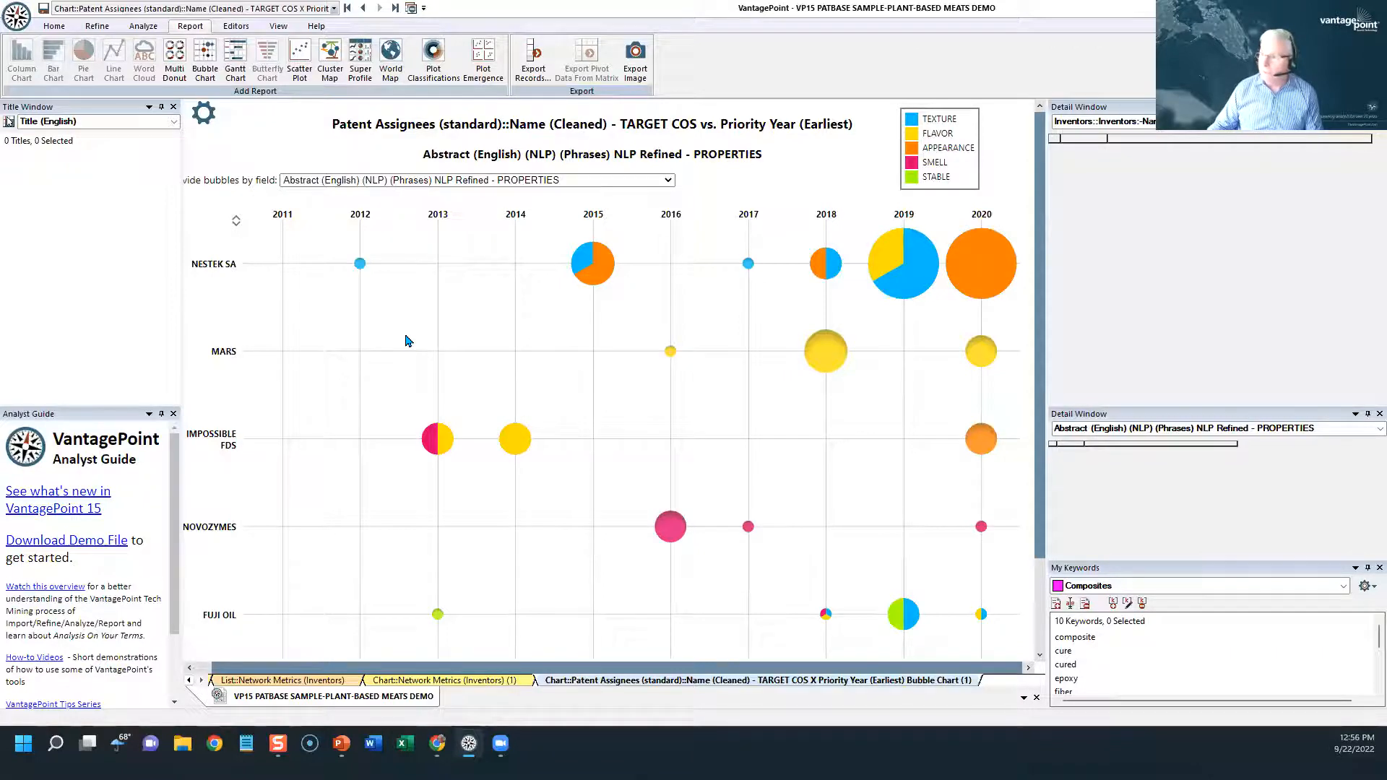
{"action": "key", "text": "alt+Tab"}
{"action": "left_click", "coordinate": [195, 486]}
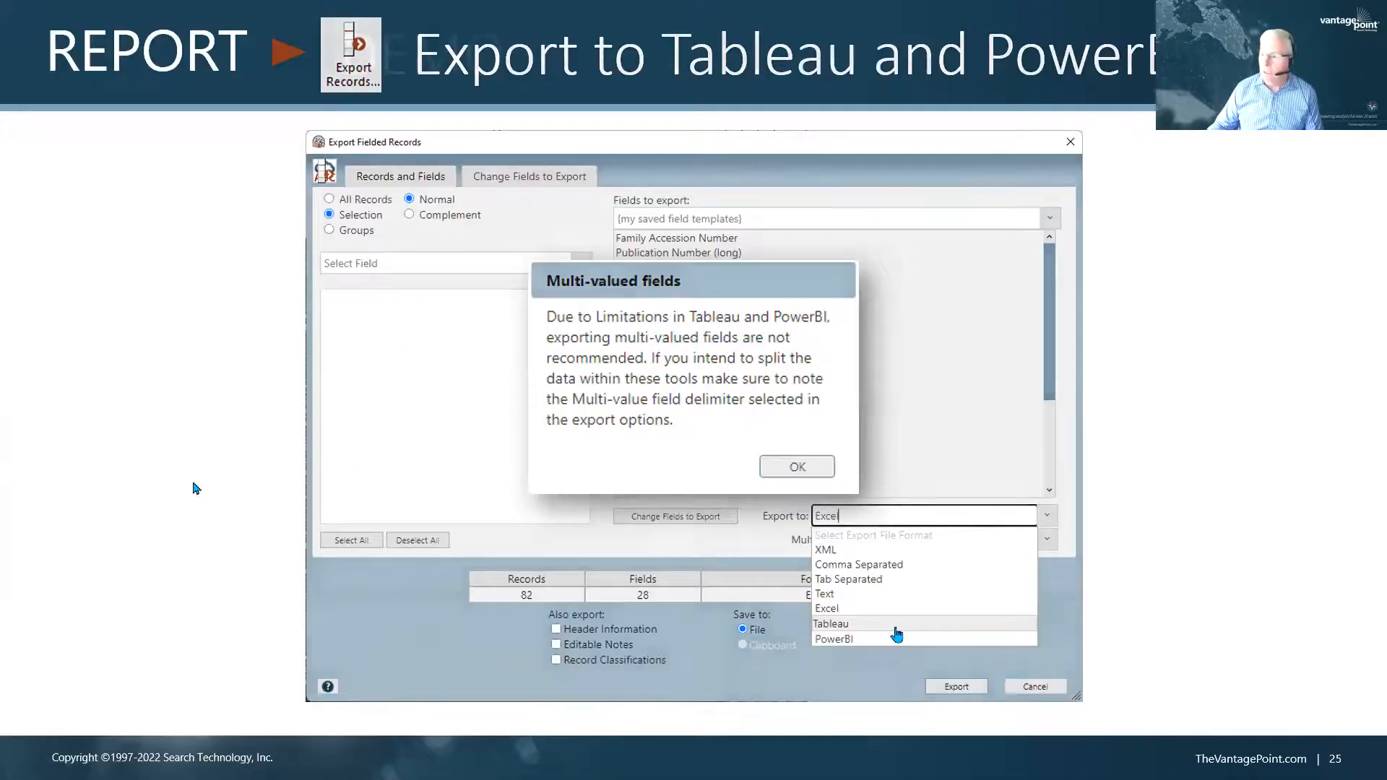
{"action": "left_click", "coordinate": [195, 488]}
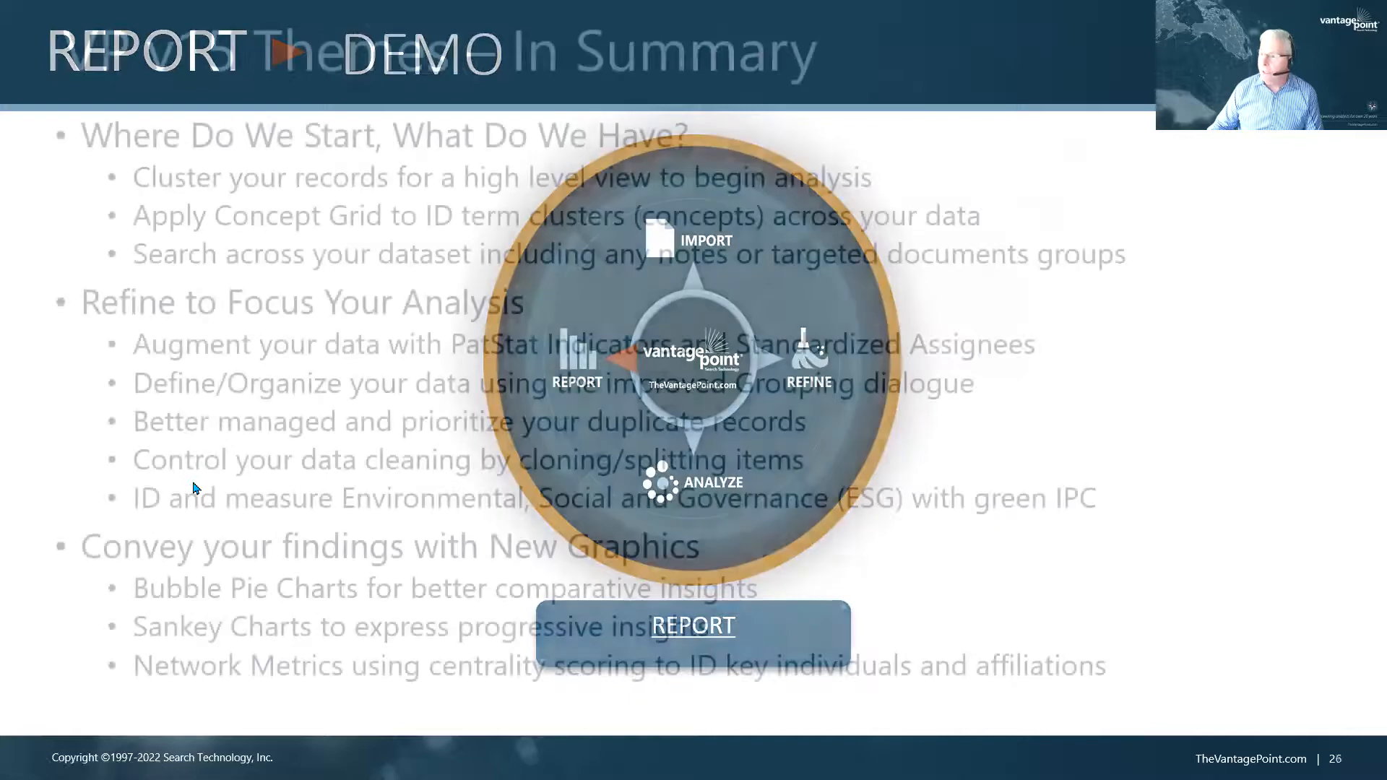